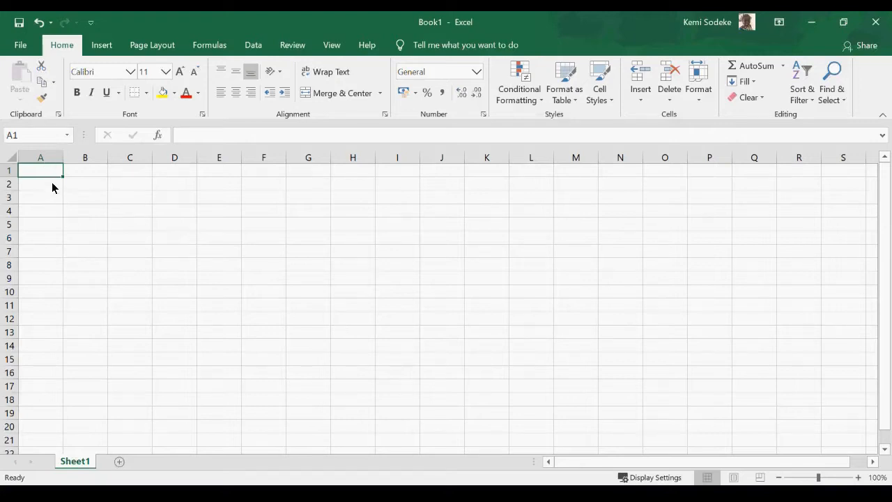
Type Tesco in B1 and Onions below it in B2 to start the shopping list.
{"action": "left_click", "coordinate": [86, 175]}
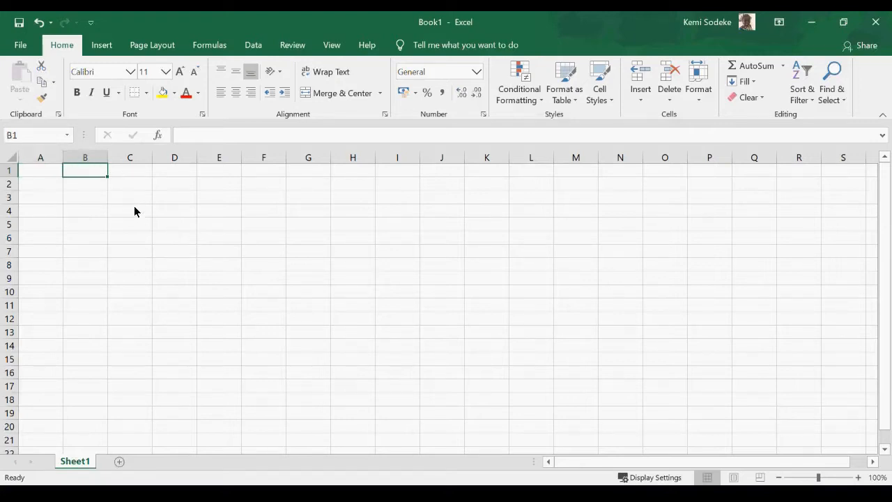
{"action": "type", "text": "Tesco"}
{"action": "key", "text": "Return"}
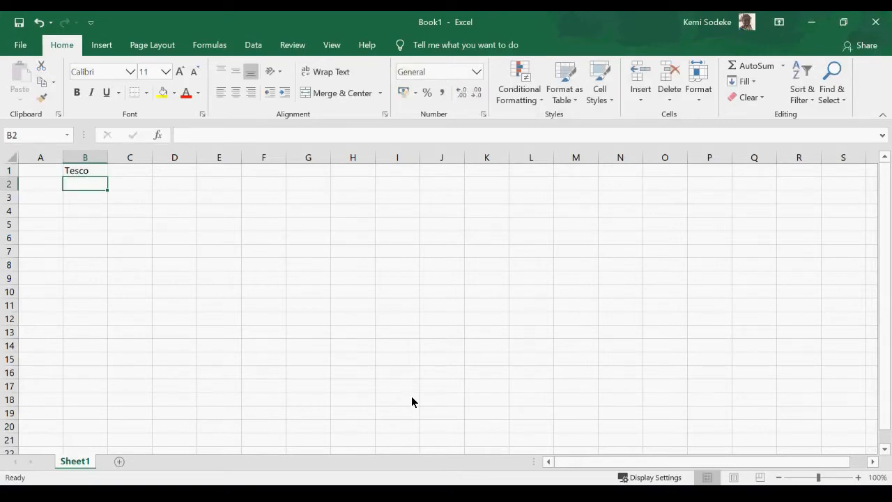
{"action": "type", "text": "Onions"}
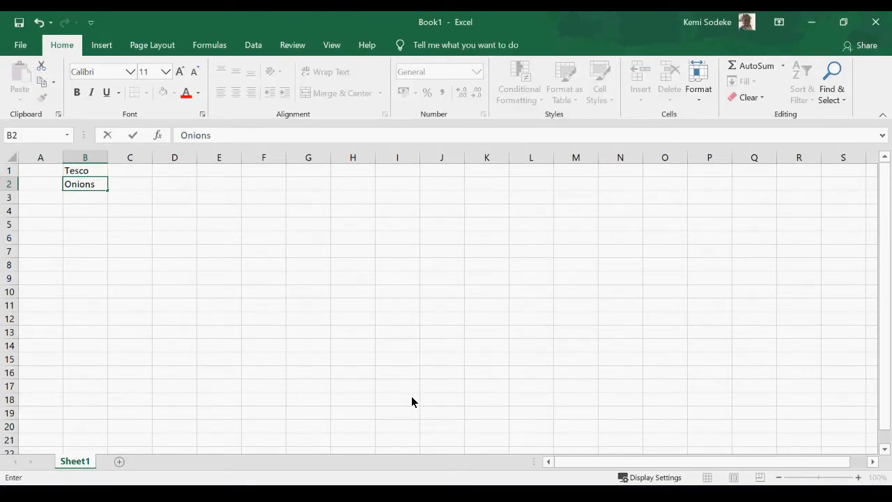
{"action": "key", "text": "Return"}
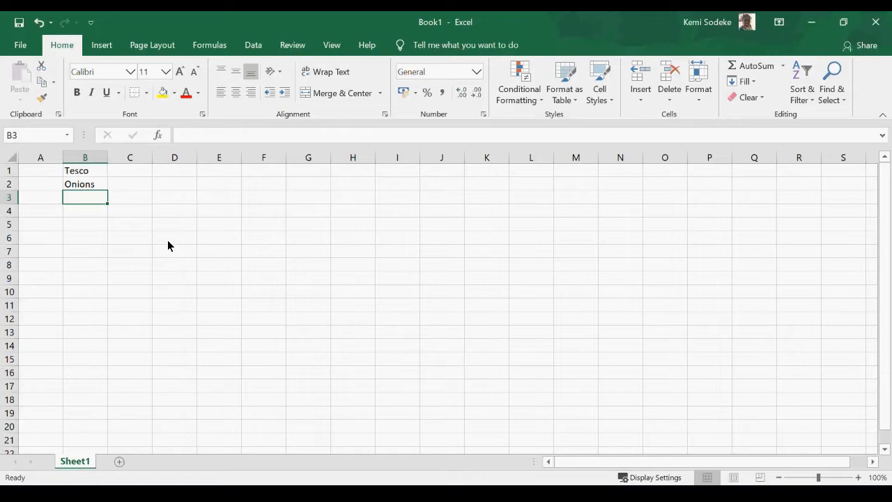
Add the Price heading in C1 and the onion price 3 in C2.
{"action": "left_click", "coordinate": [137, 175]}
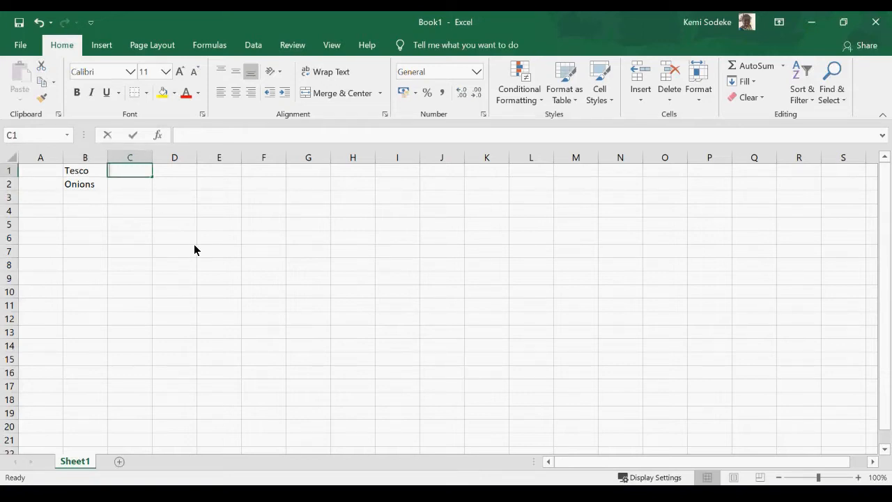
{"action": "type", "text": "Price"}
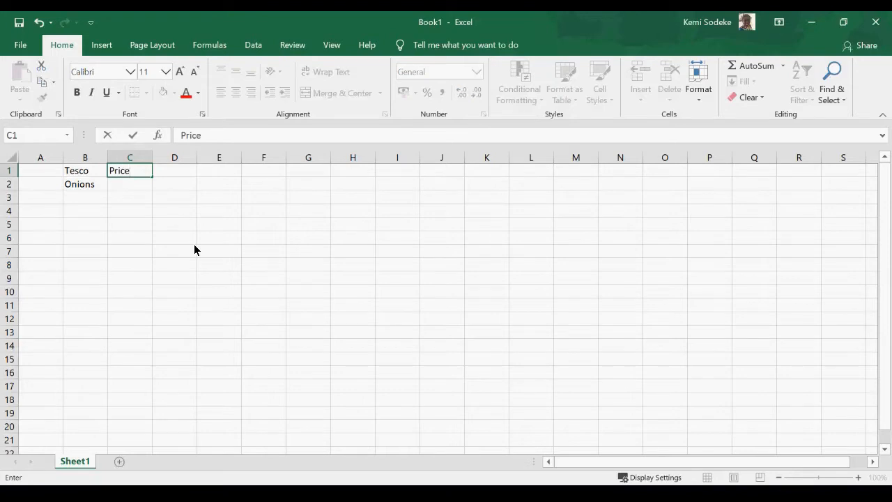
{"action": "key", "text": "Return"}
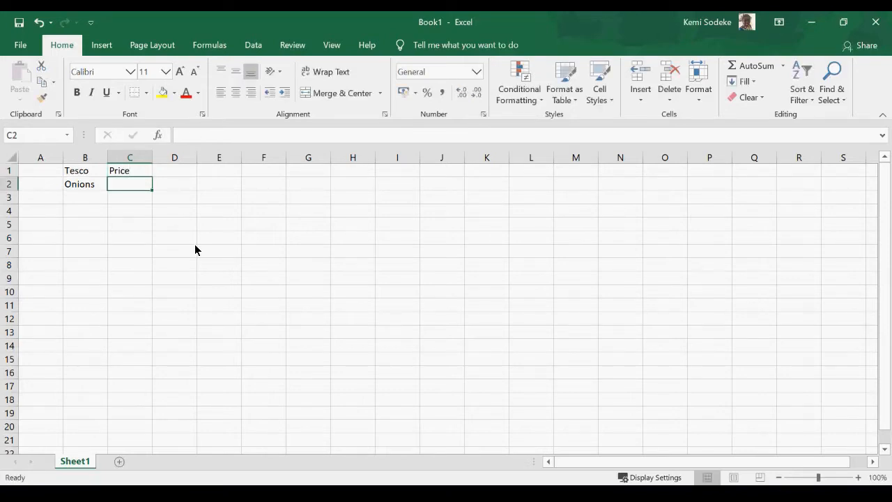
{"action": "type", "text": "3"}
{"action": "key", "text": "Return"}
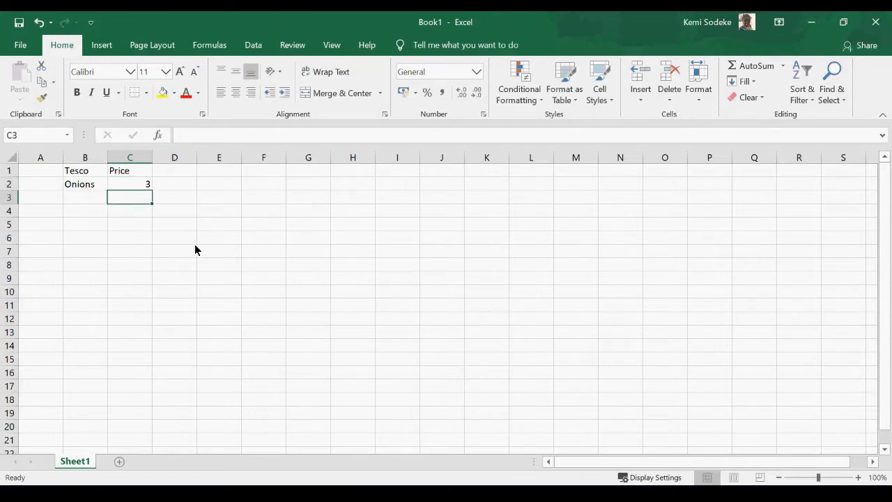
Enter Tomatoes in B3 with price 6 in C3.
{"action": "left_click", "coordinate": [88, 201]}
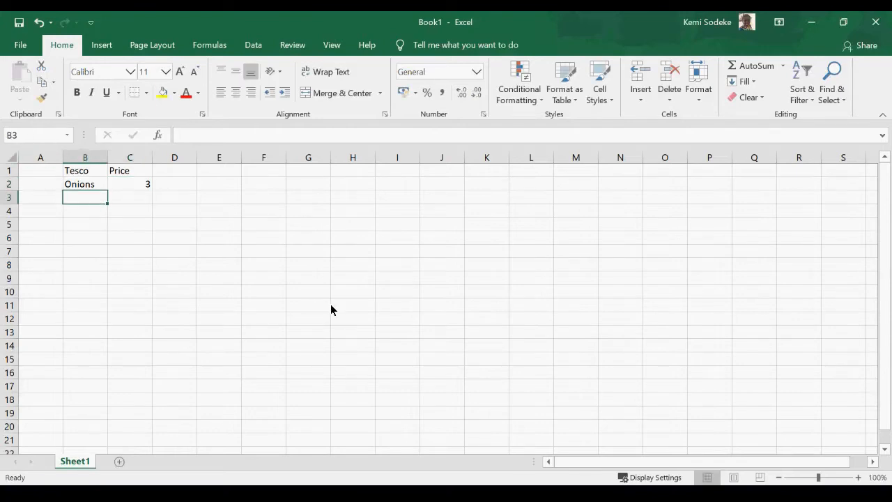
{"action": "type", "text": "Tomatoes"}
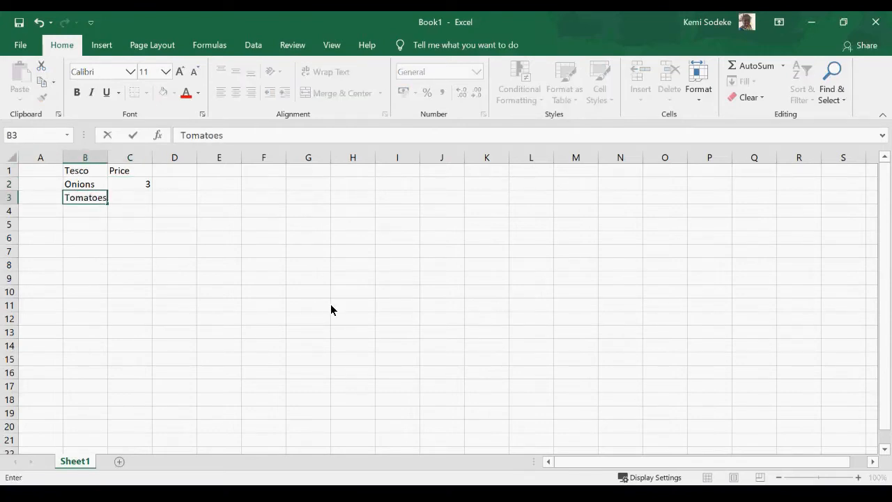
{"action": "key", "text": "Return"}
{"action": "scroll", "coordinate": [420, 221], "scroll_direction": "down", "scroll_amount": 2}
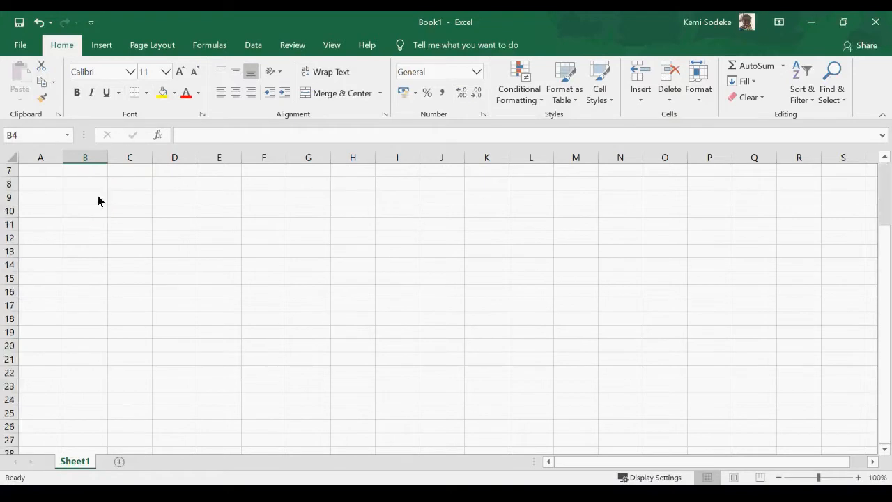
{"action": "scroll", "coordinate": [98, 200], "scroll_direction": "up", "scroll_amount": 2}
{"action": "left_click", "coordinate": [137, 201]}
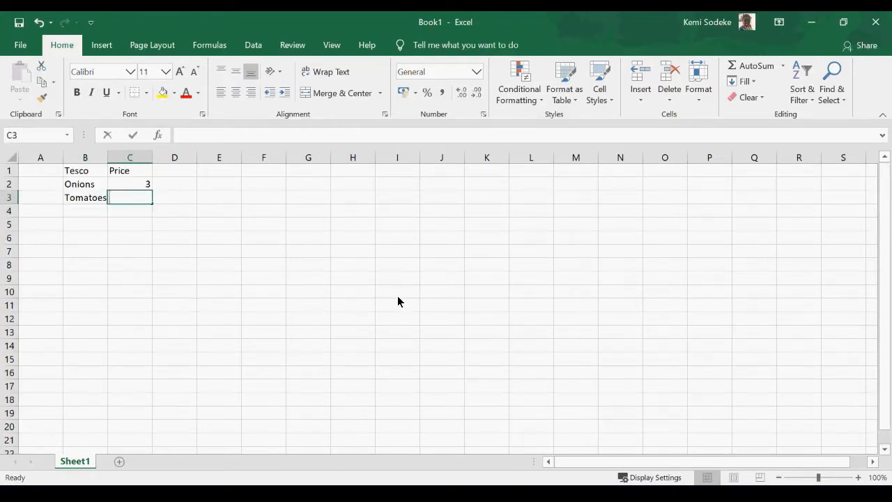
{"action": "type", "text": "6"}
{"action": "left_click", "coordinate": [84, 211]}
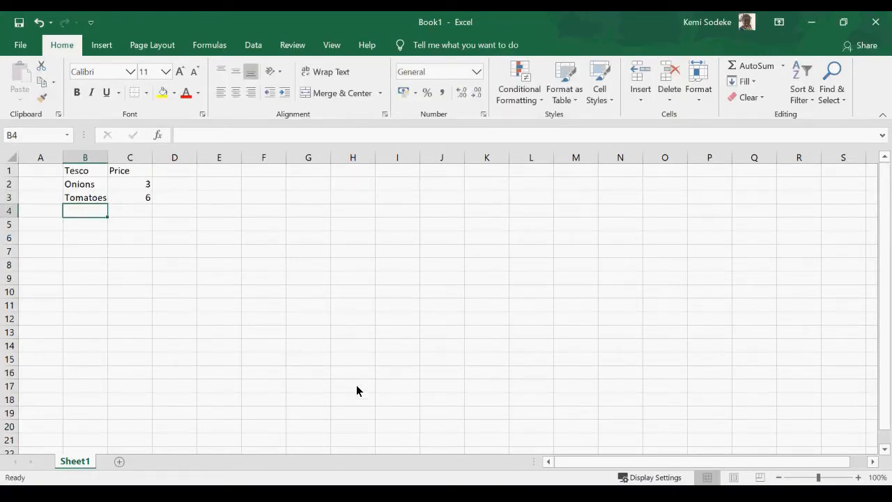
Enter Bread in B4 with price 6, correcting the misspelling.
{"action": "type", "text": "Bead"}
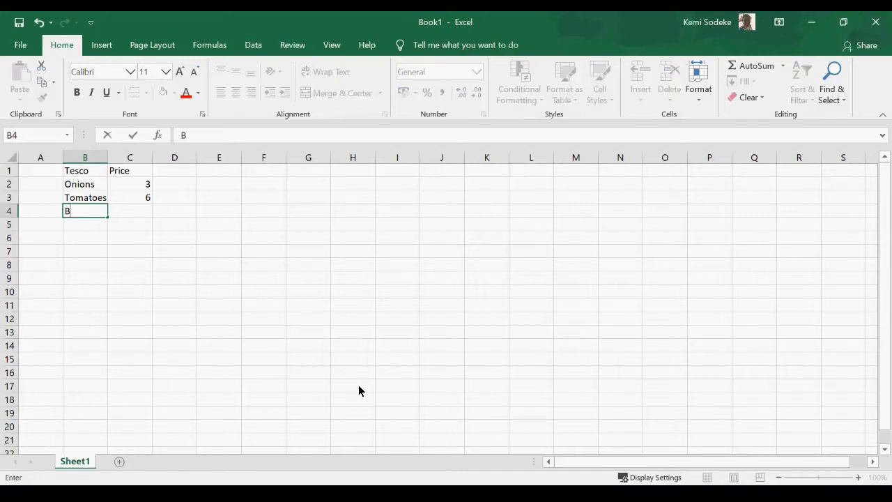
{"action": "key", "text": "BackSpace"}
{"action": "key", "text": "BackSpace"}
{"action": "key", "text": "BackSpace"}
{"action": "type", "text": "read"}
{"action": "key", "text": "Tab"}
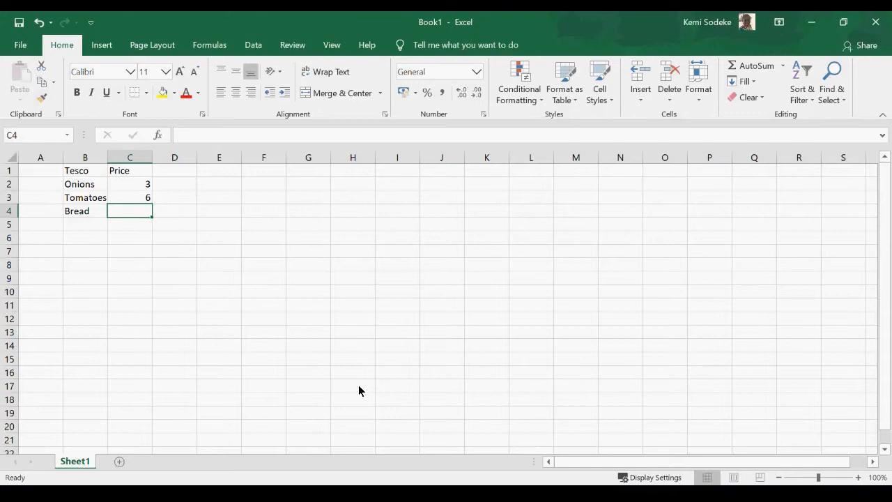
{"action": "type", "text": "6"}
{"action": "key", "text": "Return"}
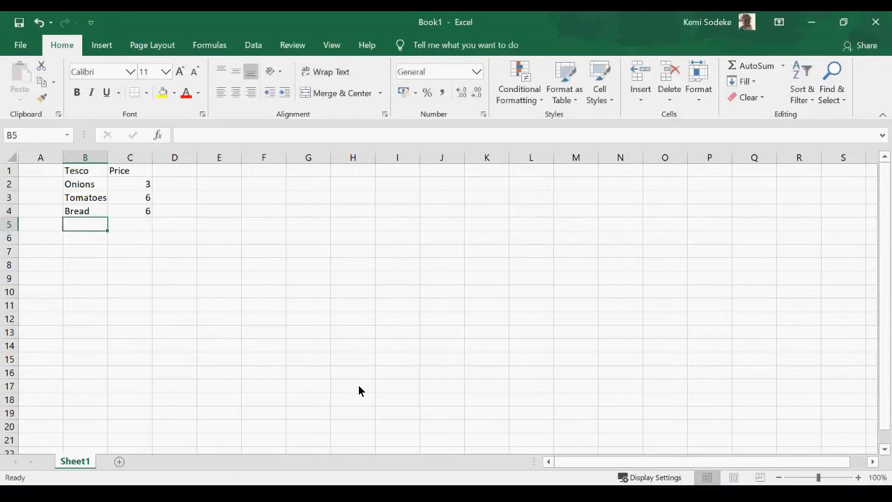
Add Milk priced 2 and Pepper priced 1 in the next two rows.
{"action": "type", "text": "Milk"}
{"action": "key", "text": "Tab"}
{"action": "type", "text": "2"}
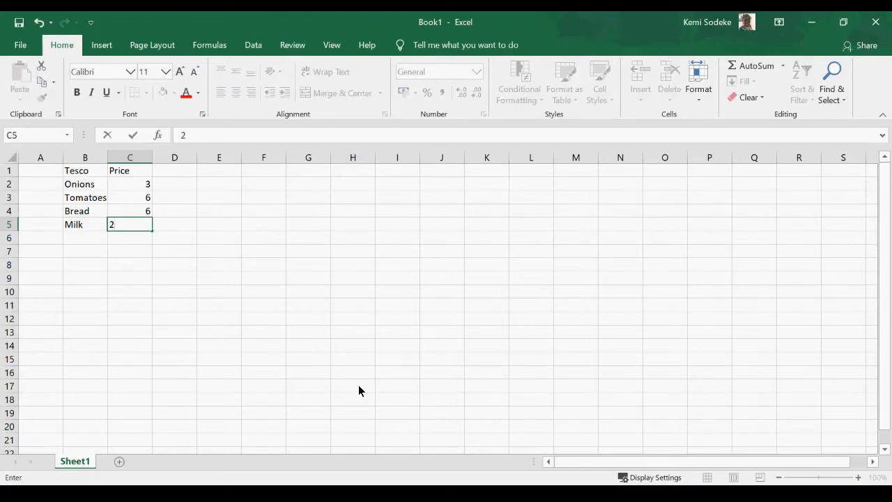
{"action": "key", "text": "Return"}
{"action": "type", "text": "Pepper"}
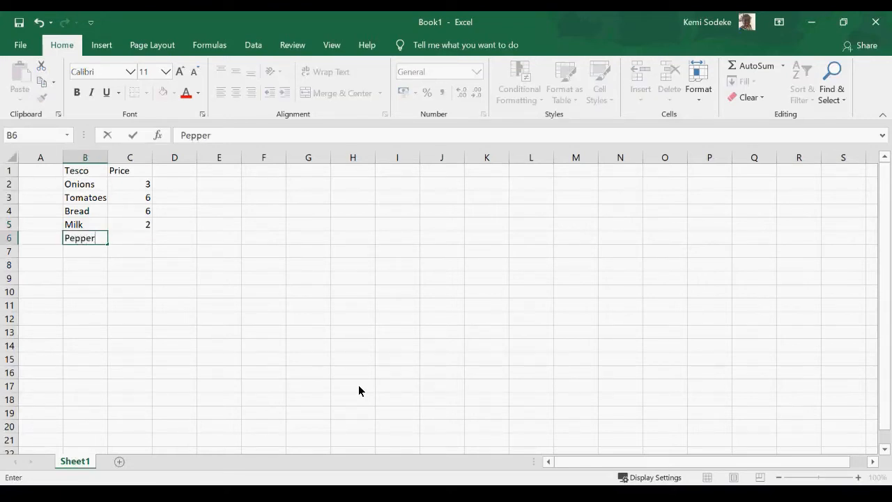
{"action": "key", "text": "Tab"}
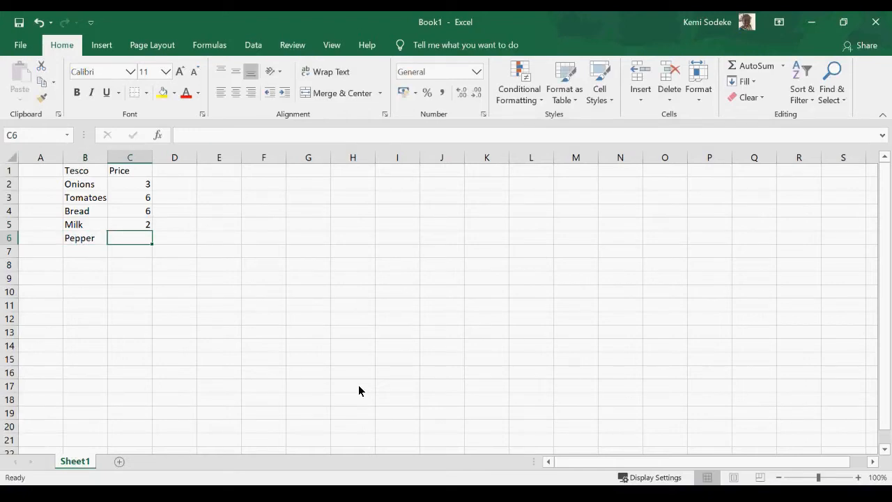
{"action": "type", "text": "1"}
{"action": "key", "text": "Return"}
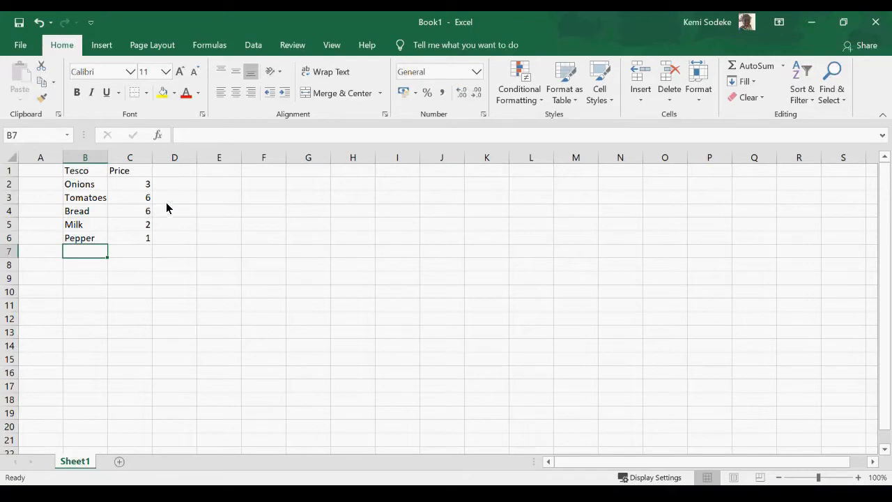
{"action": "left_click", "coordinate": [88, 238]}
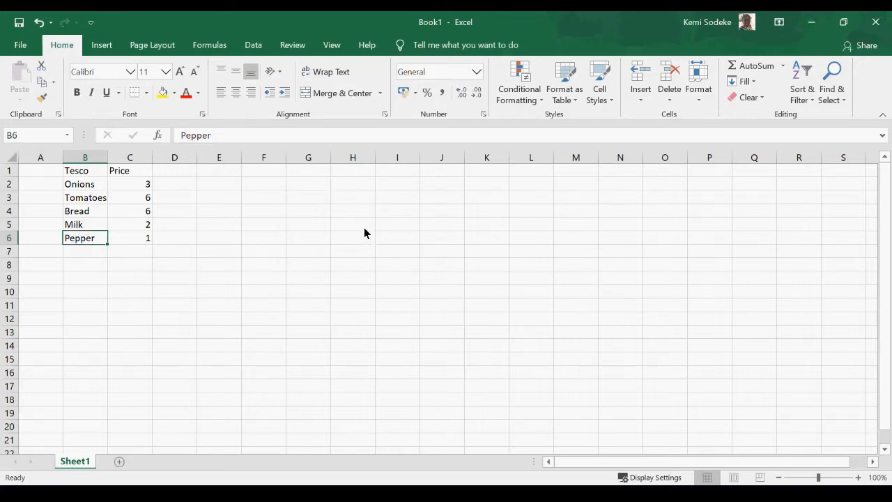
{"action": "left_click", "coordinate": [262, 187]}
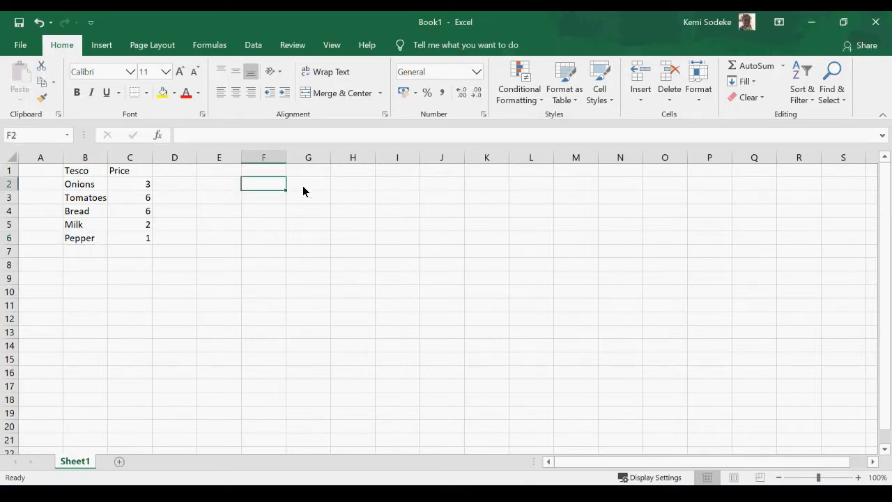
{"action": "left_click", "coordinate": [85, 172]}
{"action": "left_click", "coordinate": [133, 173]}
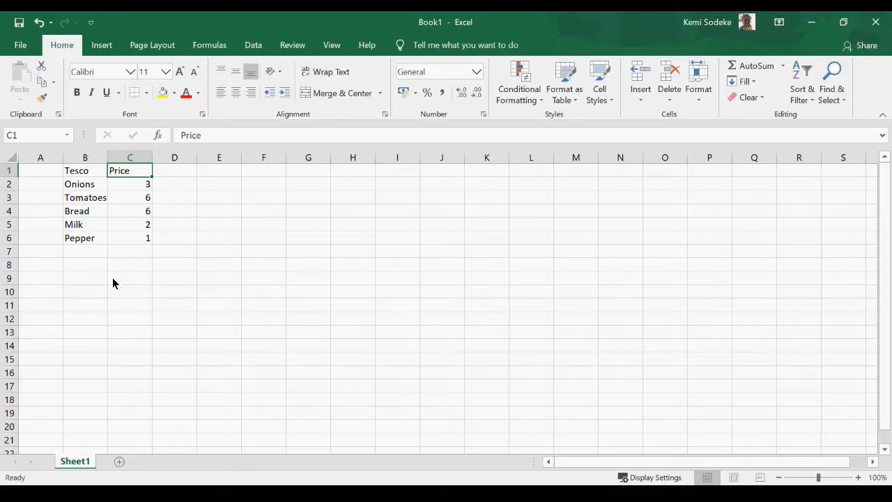
{"action": "left_click", "coordinate": [139, 253]}
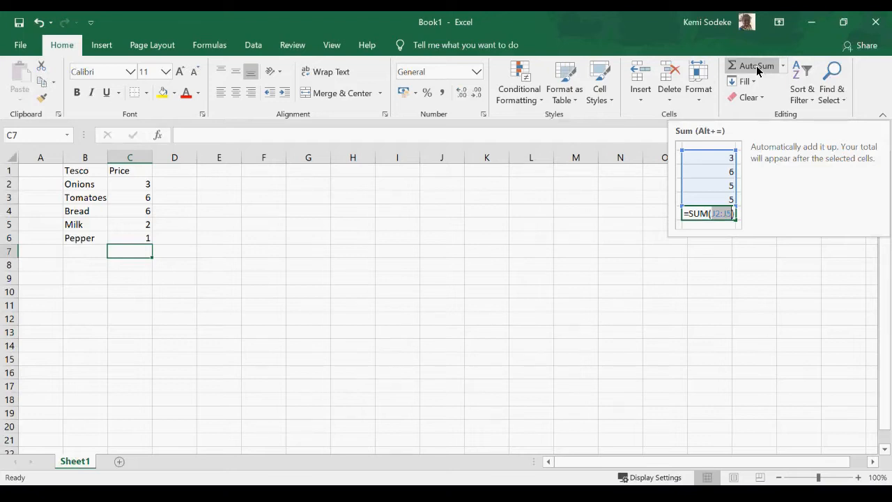
Use AutoSum to put =SUM(C2:C6) in C7, giving a total of 18.
{"action": "left_click", "coordinate": [757, 67]}
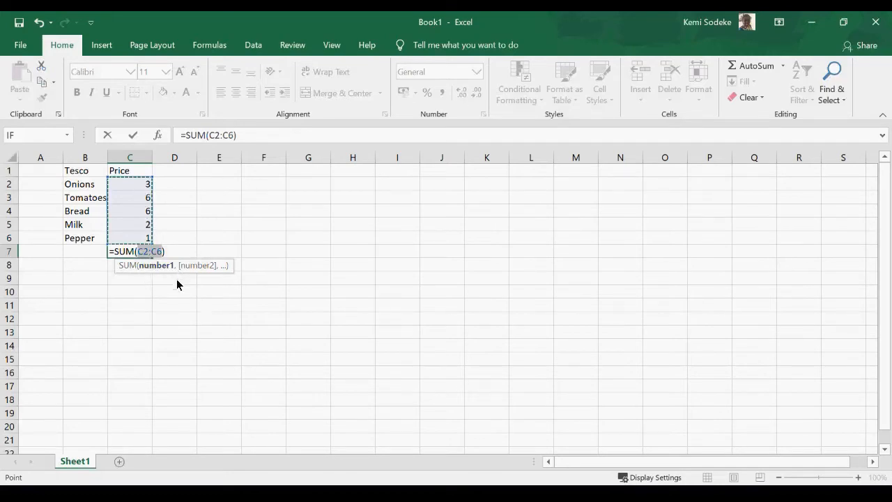
{"action": "key", "text": "Return"}
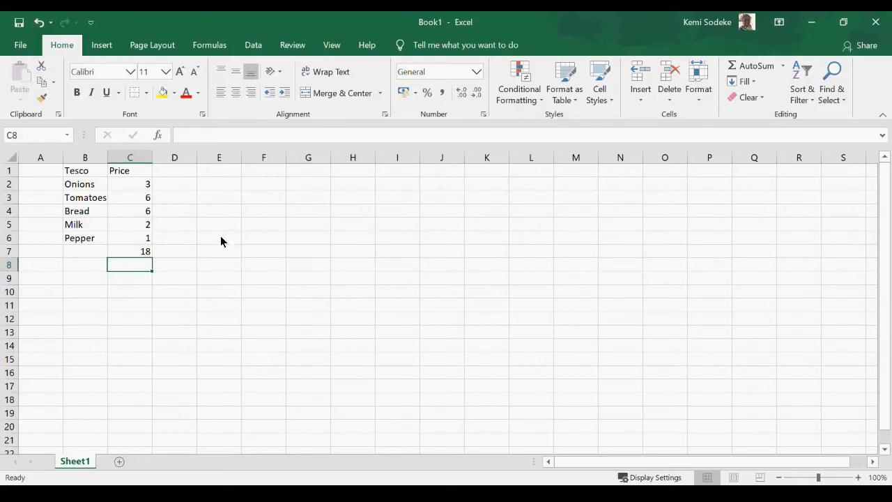
{"action": "left_click", "coordinate": [131, 248]}
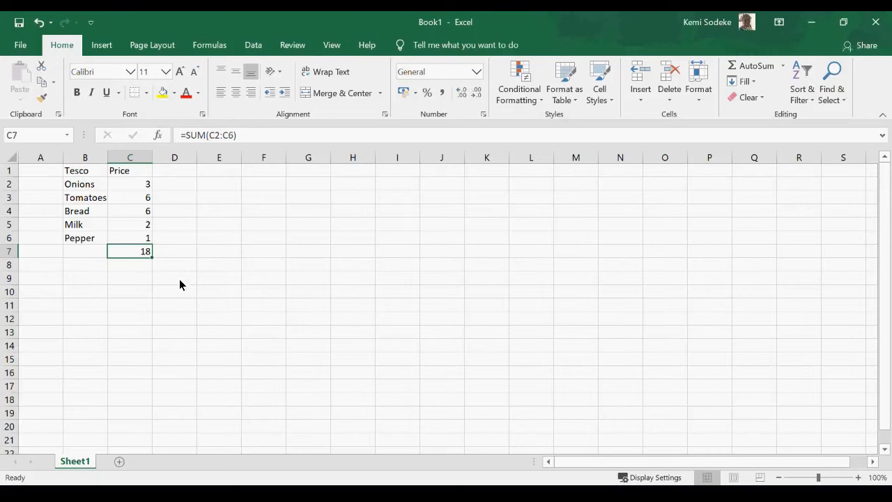
{"action": "left_click", "coordinate": [139, 264]}
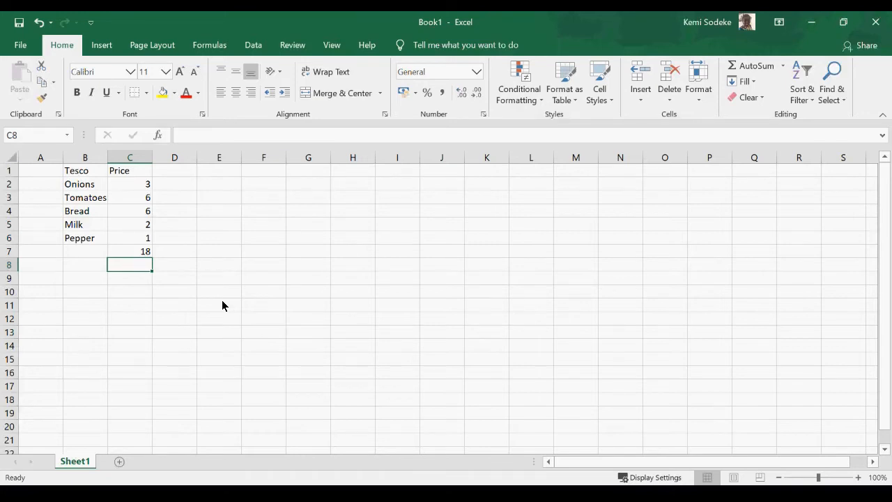
Build =C2+C4 in C8 by clicking the onion and bread prices, showing 9.
{"action": "type", "text": "="}
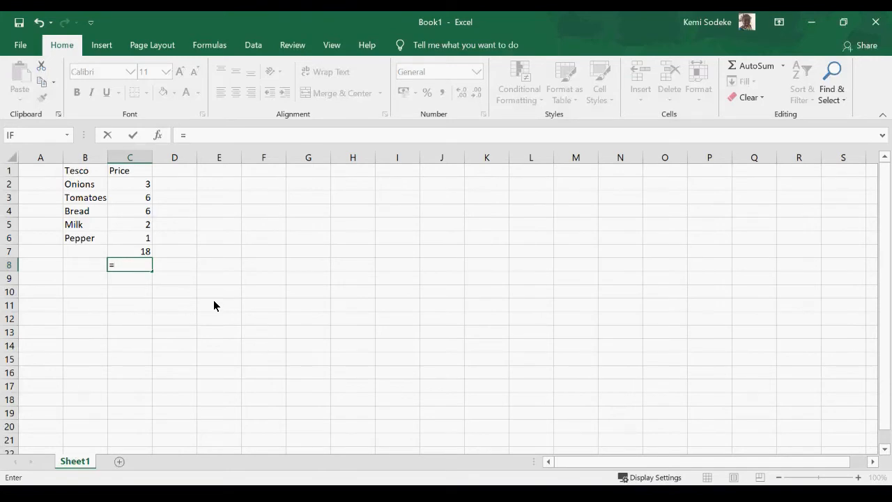
{"action": "left_click", "coordinate": [134, 184]}
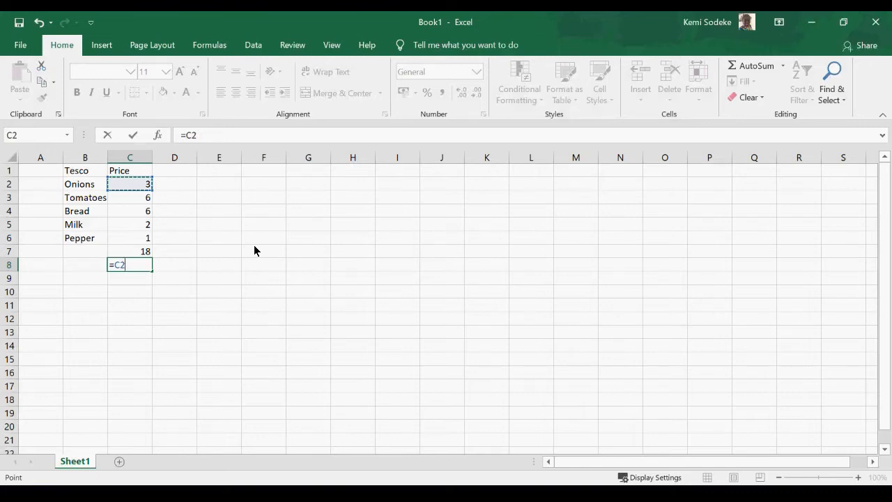
{"action": "type", "text": "+"}
{"action": "left_click", "coordinate": [133, 210]}
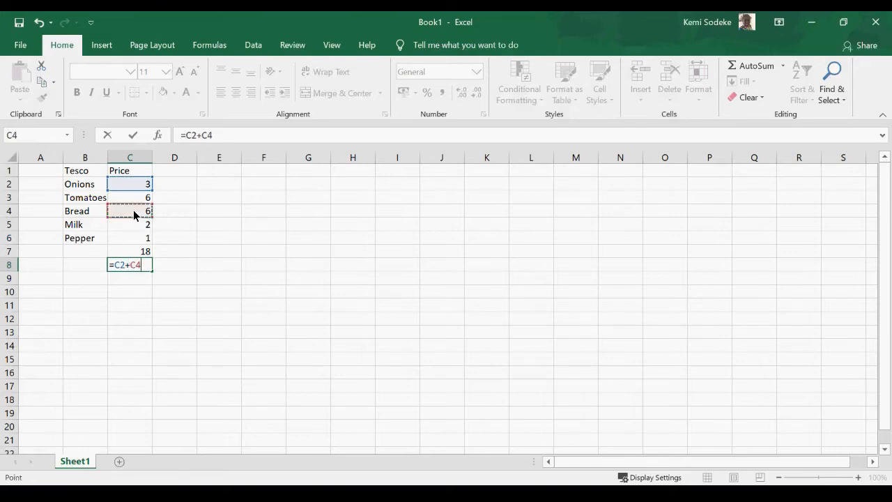
{"action": "key", "text": "Return"}
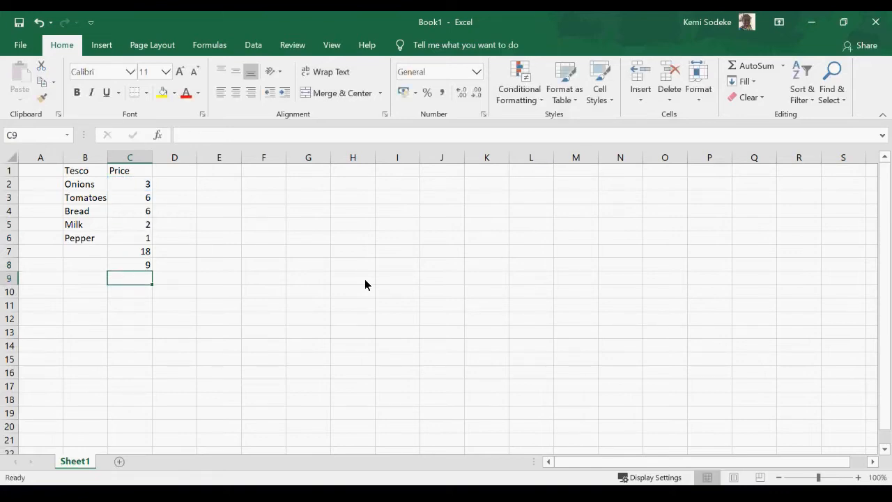
{"action": "left_click", "coordinate": [129, 270]}
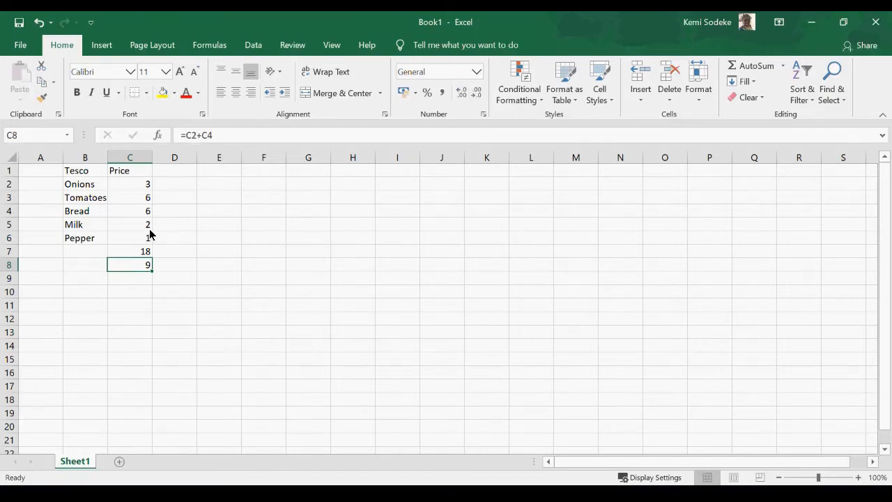
Open C8's =C2+C4 formula for editing in the formula bar.
{"action": "left_click", "coordinate": [234, 135]}
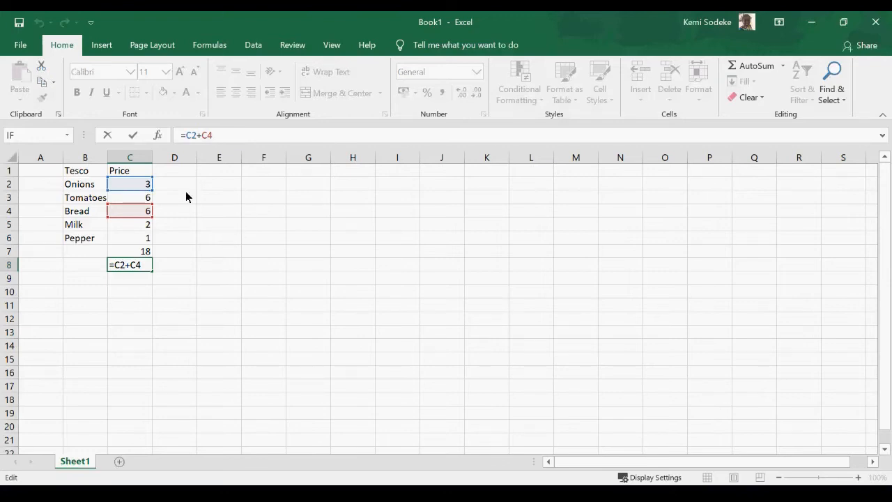
Drag C8's reference outlines to change the formula to =C3+C5, showing 8.
{"action": "left_click", "coordinate": [135, 185]}
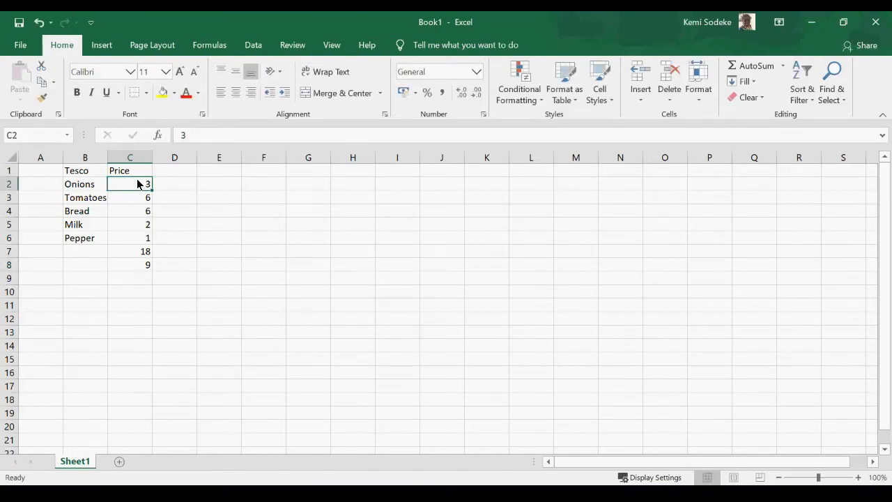
{"action": "left_click", "coordinate": [135, 265]}
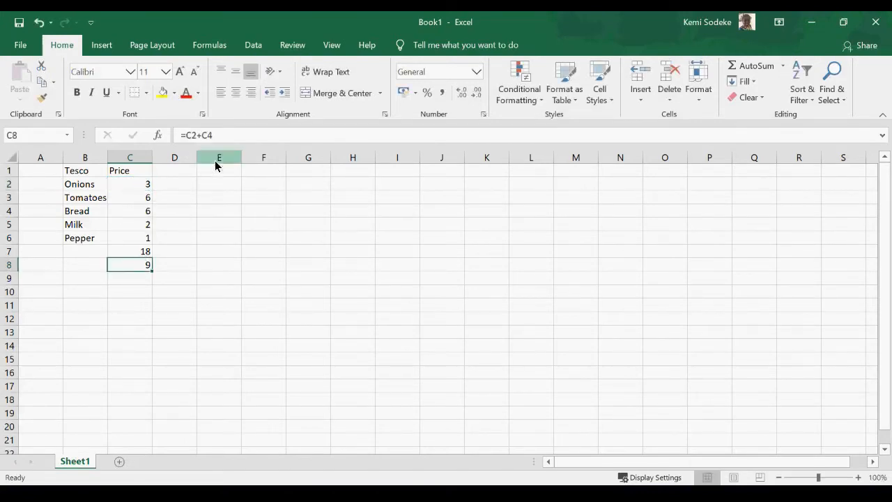
{"action": "key", "text": "F2"}
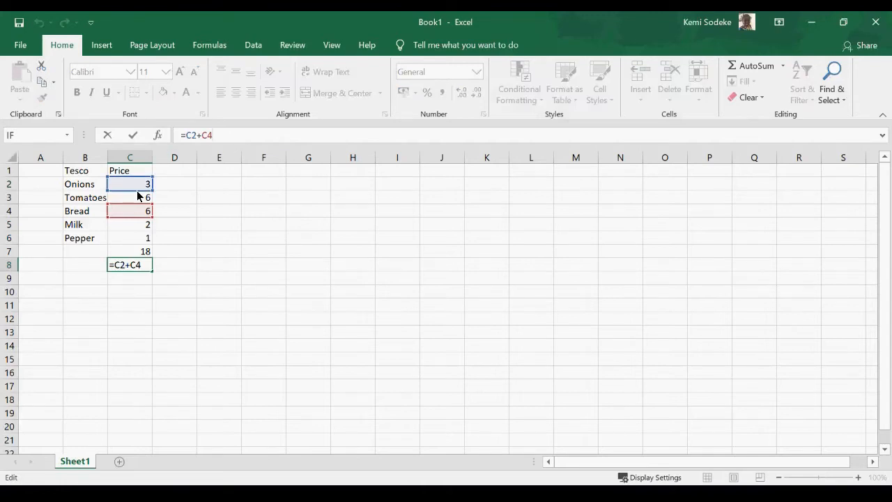
{"action": "mouse_move", "coordinate": [138, 191]}
{"action": "left_mouse_down"}
{"action": "mouse_move", "coordinate": [138, 233]}
{"action": "mouse_move", "coordinate": [146, 191]}
{"action": "left_mouse_up"}
{"action": "left_click_drag", "start_coordinate": [146, 192], "coordinate": [148, 200]}
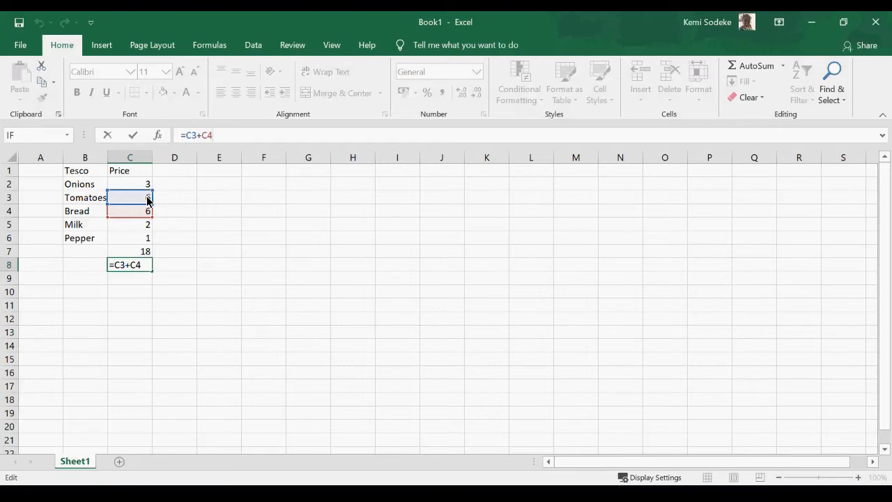
{"action": "left_click_drag", "start_coordinate": [147, 201], "coordinate": [147, 200]}
{"action": "left_click_drag", "start_coordinate": [136, 216], "coordinate": [136, 224]}
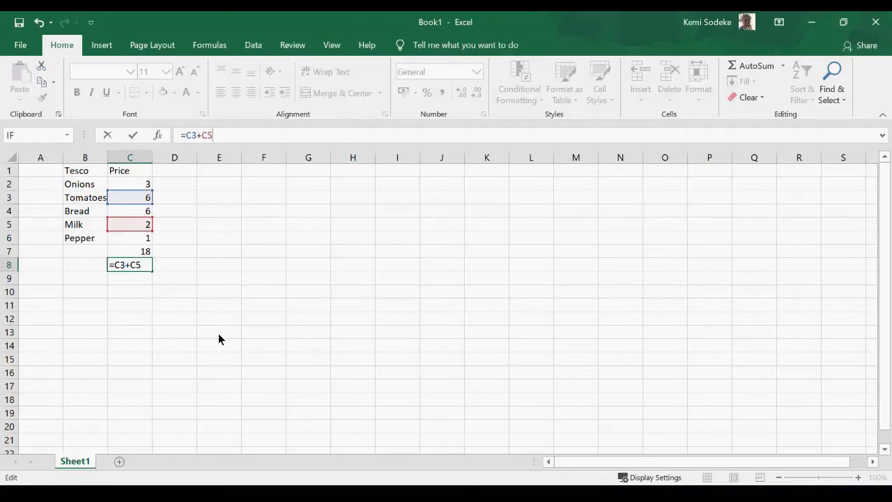
{"action": "key", "text": "Return"}
Select C8 and delete its formula.
{"action": "left_click", "coordinate": [145, 272]}
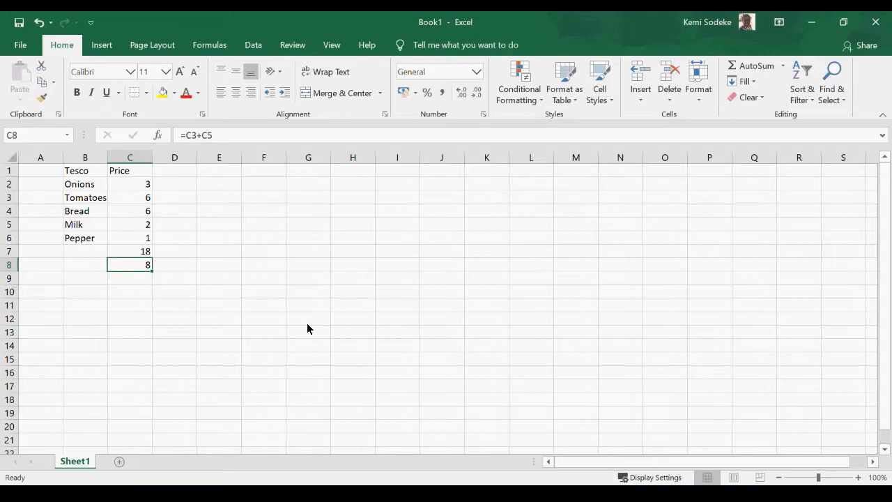
{"action": "key", "text": "Delete"}
{"action": "left_click_drag", "start_coordinate": [214, 290], "coordinate": [163, 273]}
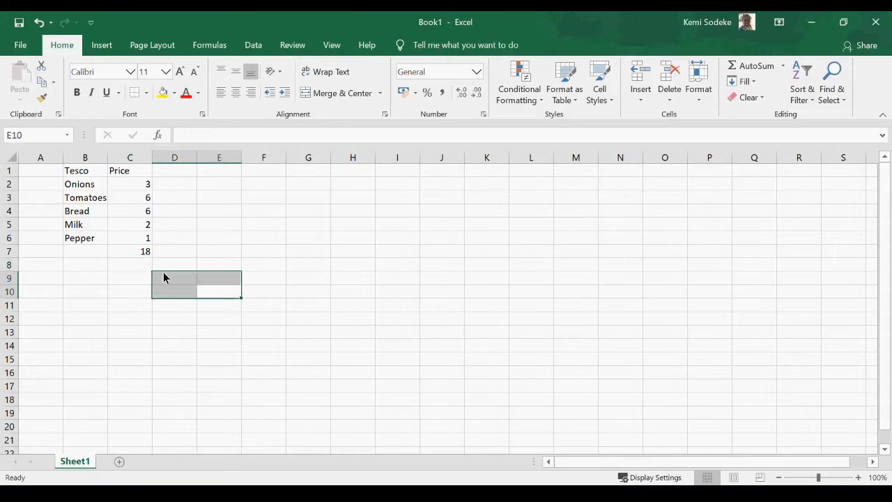
{"action": "left_click", "coordinate": [135, 251]}
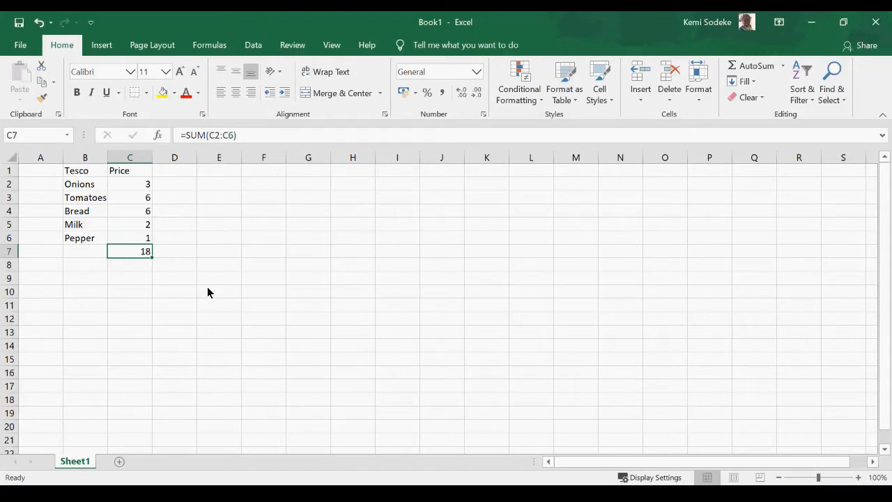
{"action": "left_click", "coordinate": [80, 175]}
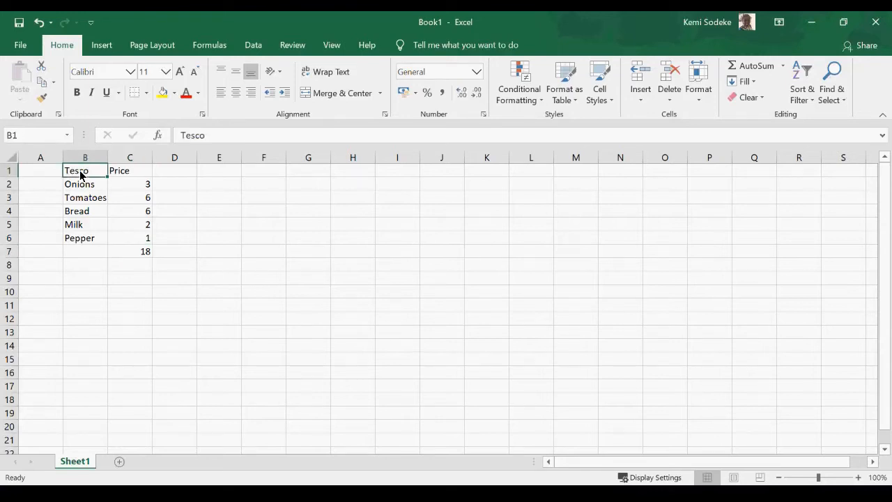
Select B1:C7, including the 18 total, and copy it with the Clipboard Copy button.
{"action": "left_click_drag", "start_coordinate": [130, 179], "coordinate": [141, 244]}
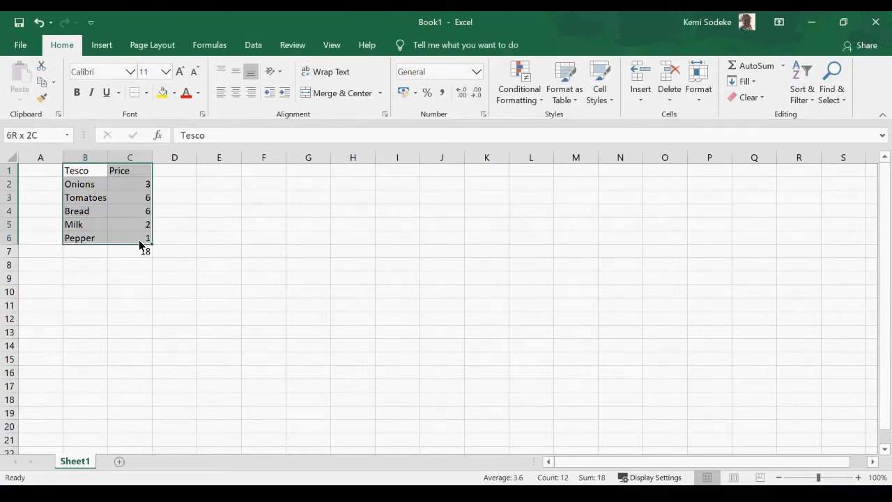
{"action": "left_click_drag", "start_coordinate": [140, 244], "coordinate": [140, 244]}
{"action": "left_click", "coordinate": [68, 173]}
{"action": "left_click_drag", "start_coordinate": [85, 177], "coordinate": [134, 201]}
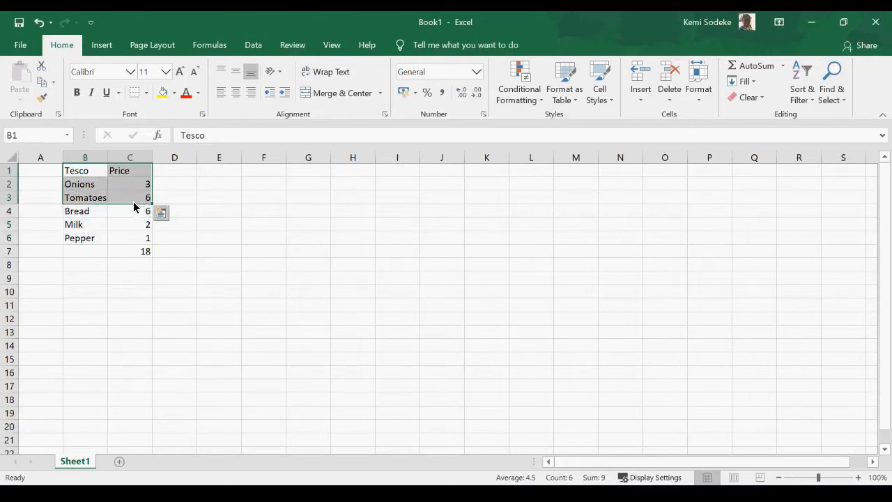
{"action": "left_click_drag", "start_coordinate": [81, 176], "coordinate": [132, 251]}
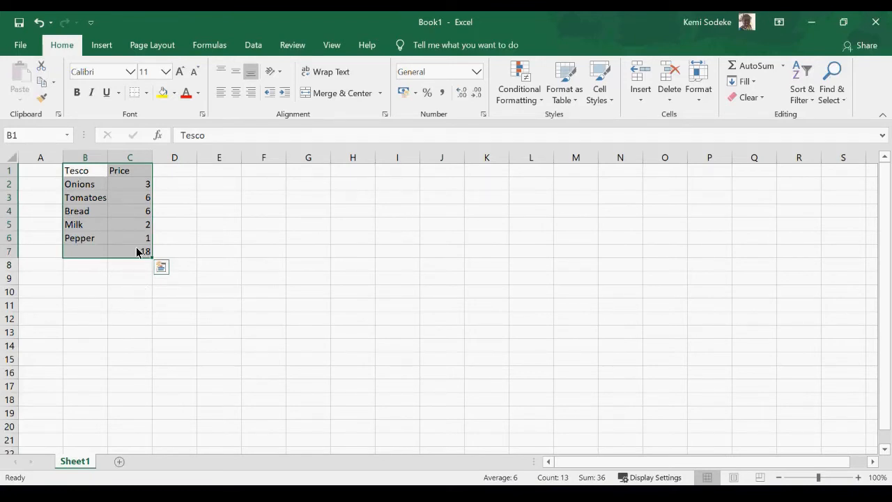
{"action": "left_click", "coordinate": [43, 85]}
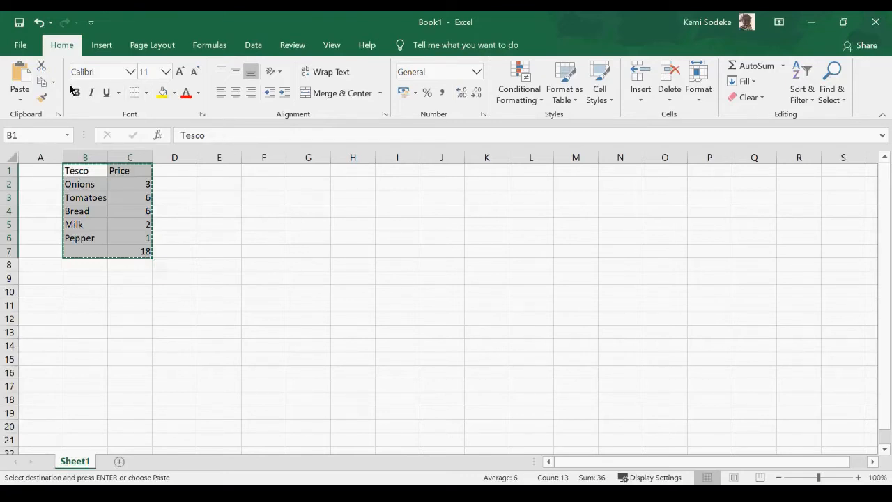
{"action": "left_click", "coordinate": [20, 81]}
{"action": "left_click", "coordinate": [308, 172]}
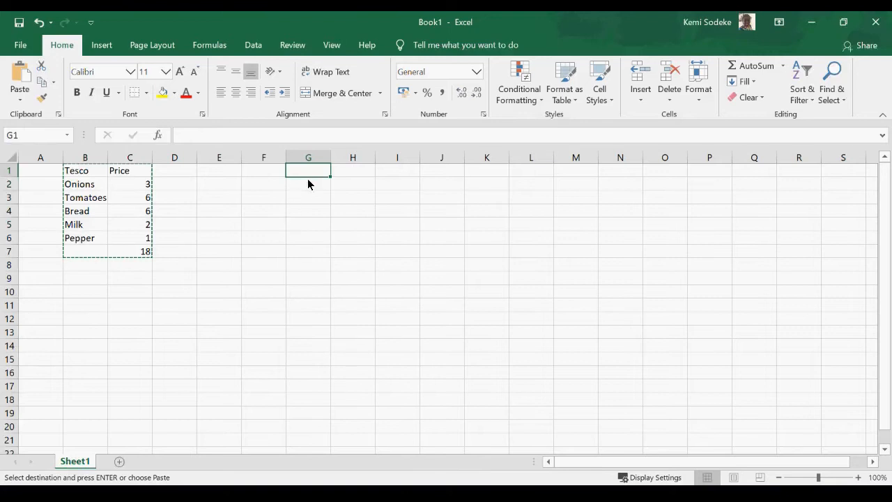
{"action": "left_click", "coordinate": [20, 82]}
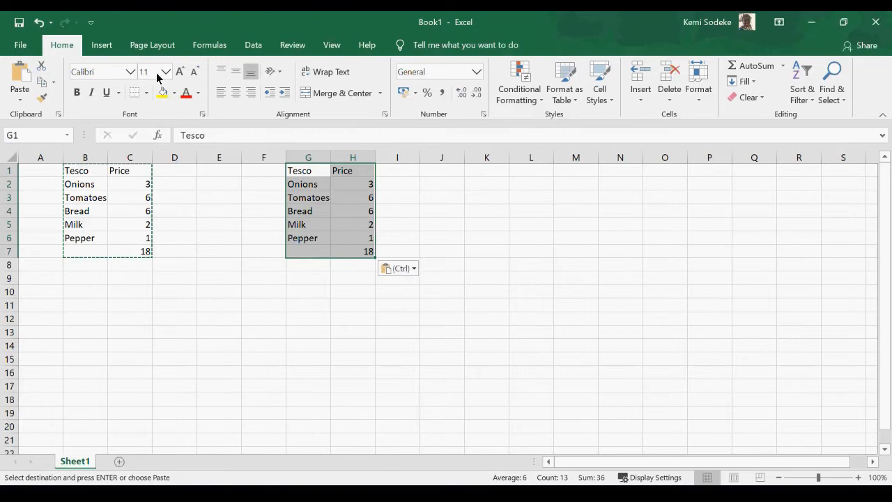
{"action": "left_click", "coordinate": [344, 290]}
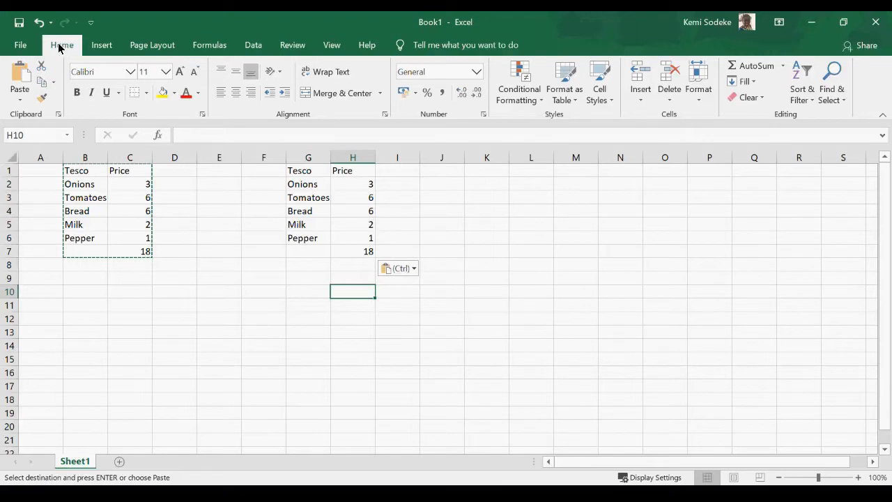
{"action": "left_click", "coordinate": [42, 25]}
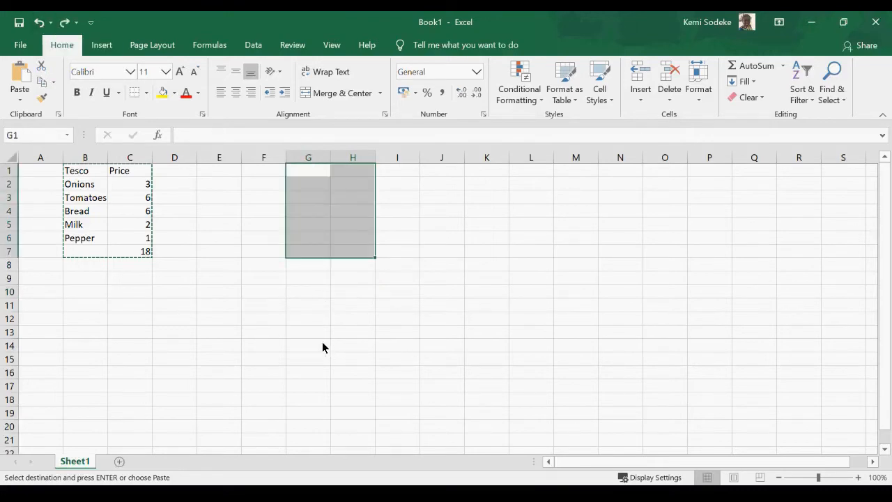
{"action": "left_click", "coordinate": [168, 332]}
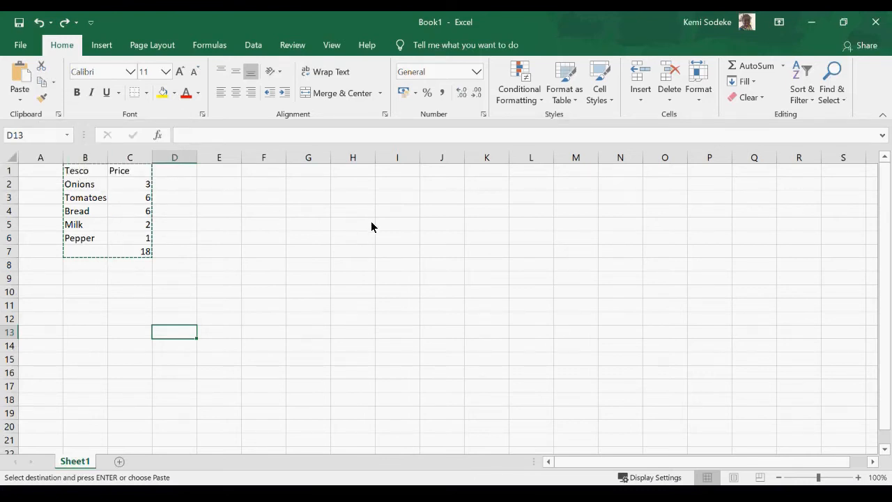
Paste the Tesco list into G1:H7, then undo so it stays only in B1:C7.
{"action": "left_click_drag", "start_coordinate": [73, 172], "coordinate": [121, 251]}
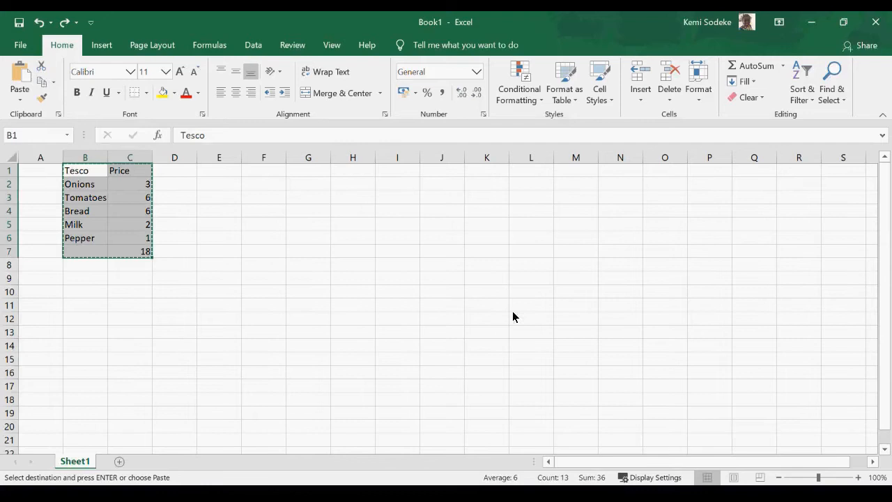
{"action": "left_click", "coordinate": [311, 174]}
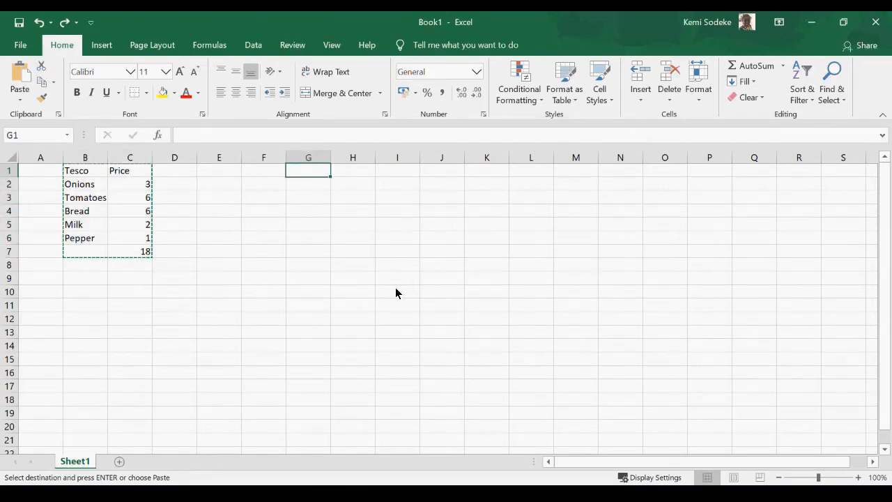
{"action": "left_click", "coordinate": [21, 78]}
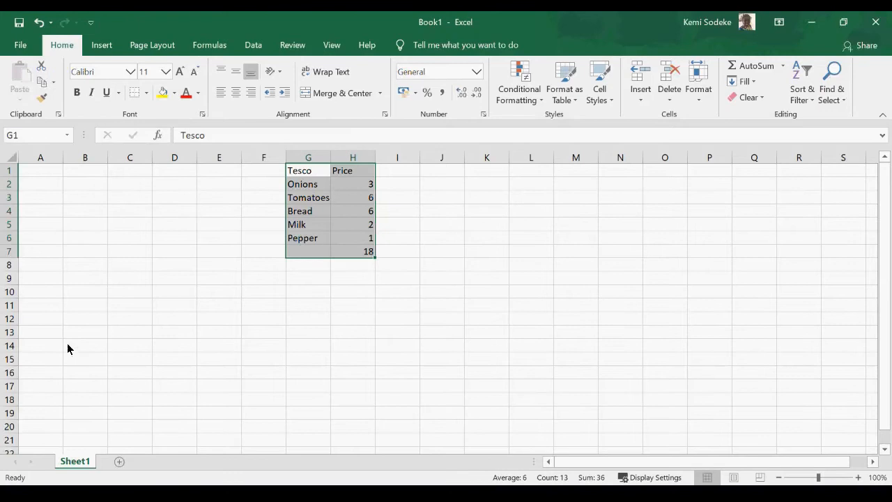
{"action": "left_click", "coordinate": [38, 23]}
{"action": "left_click", "coordinate": [166, 306]}
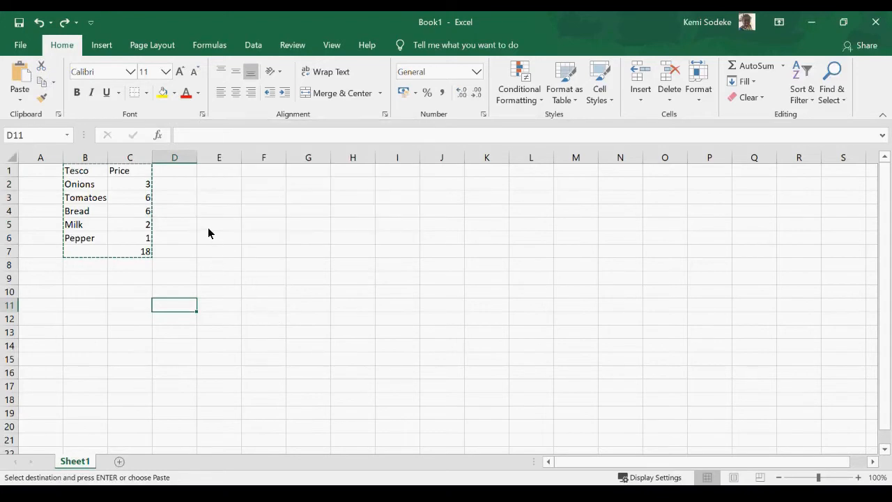
Drag the selected B1:C7 block across to G1:H7, leaving columns B and C empty.
{"action": "left_click_drag", "start_coordinate": [78, 173], "coordinate": [132, 247]}
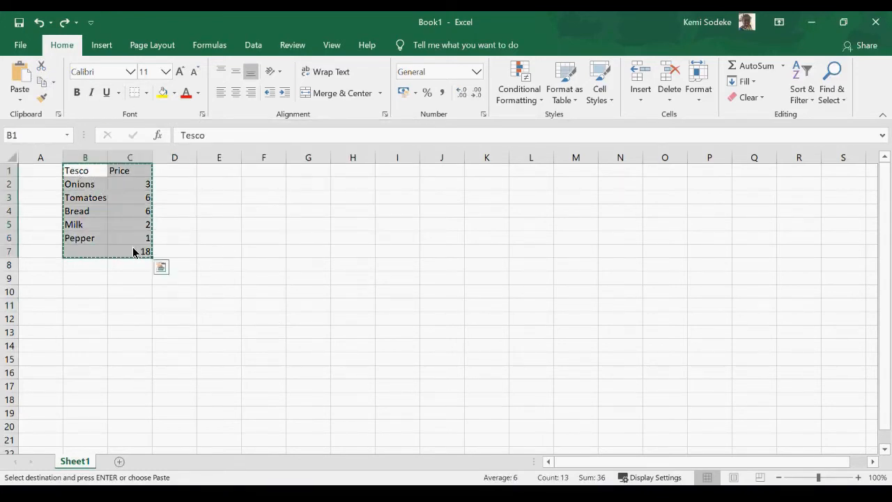
{"action": "left_click", "coordinate": [130, 72]}
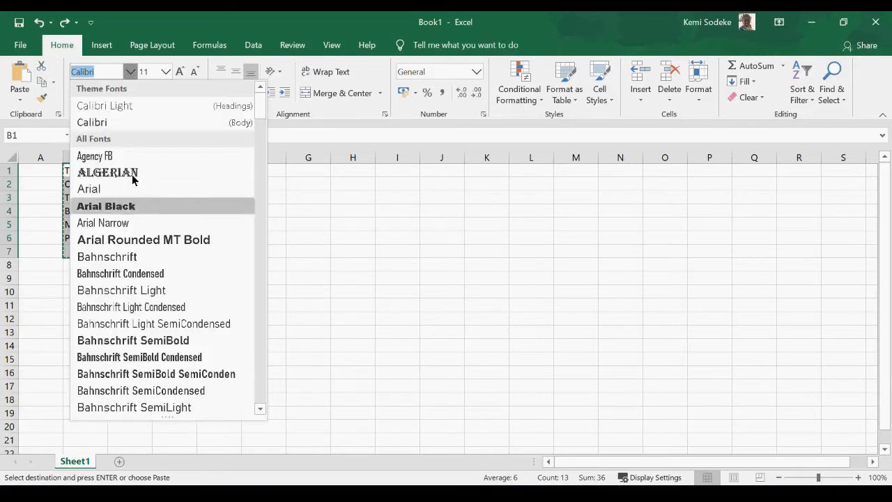
{"action": "scroll", "coordinate": [255, 196], "scroll_direction": "down", "scroll_amount": 15}
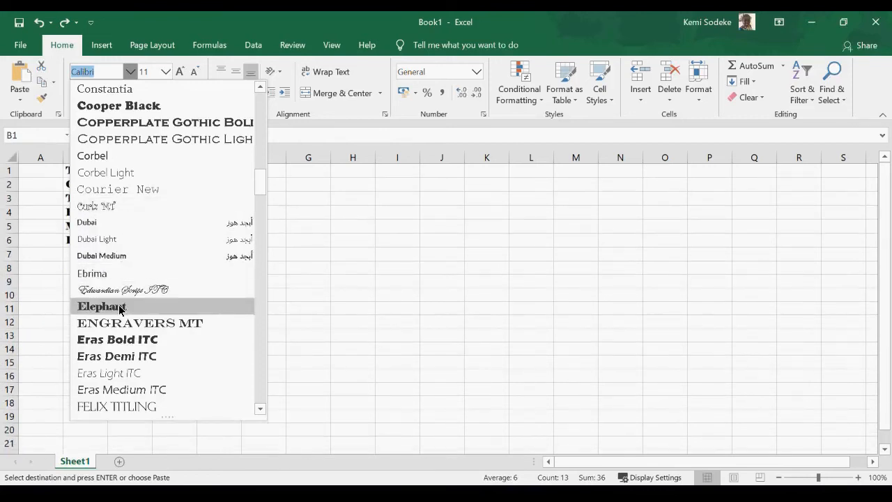
{"action": "left_click", "coordinate": [338, 299]}
{"action": "left_click", "coordinate": [77, 174]}
{"action": "mouse_move", "coordinate": [76, 174]}
{"action": "left_mouse_down"}
{"action": "mouse_move", "coordinate": [119, 223]}
{"action": "mouse_move", "coordinate": [123, 250]}
{"action": "left_mouse_up"}
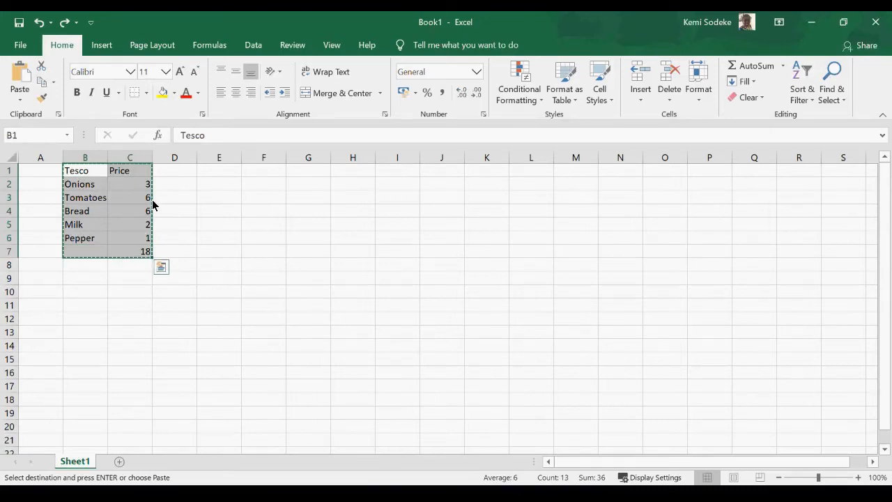
{"action": "left_click_drag", "start_coordinate": [77, 174], "coordinate": [128, 257]}
{"action": "left_click_drag", "start_coordinate": [153, 184], "coordinate": [354, 189]}
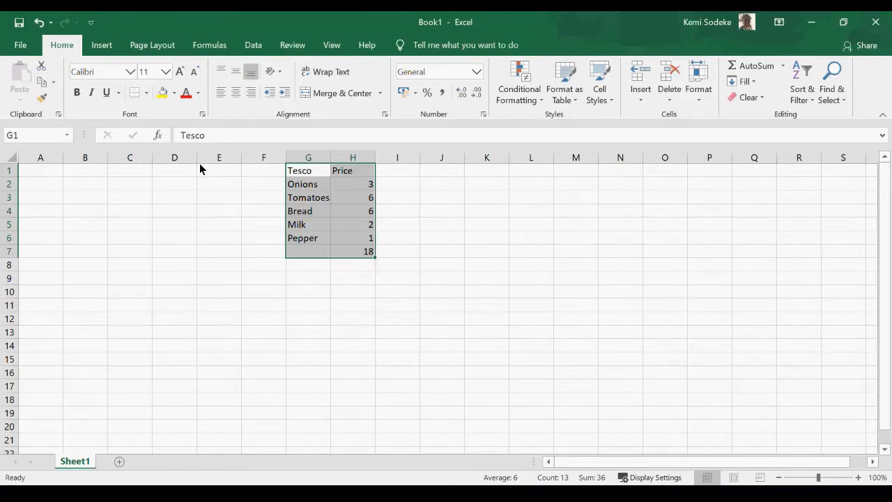
{"action": "left_click", "coordinate": [130, 71]}
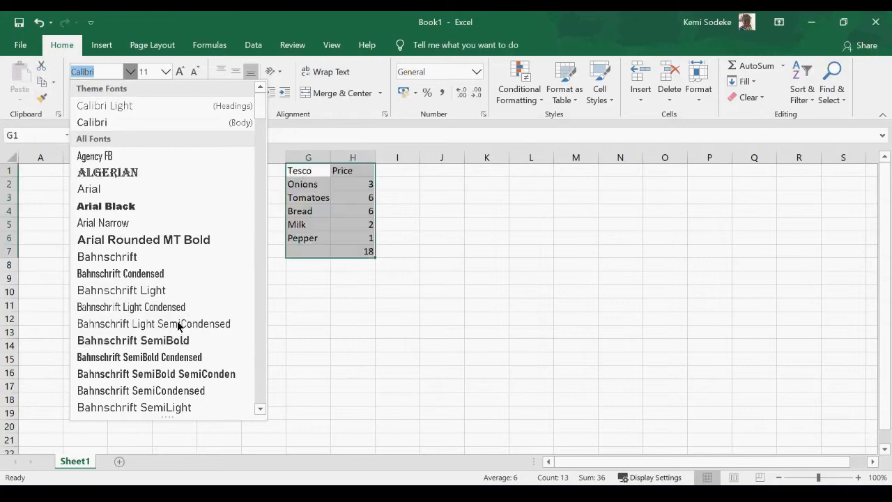
{"action": "key", "text": "Escape"}
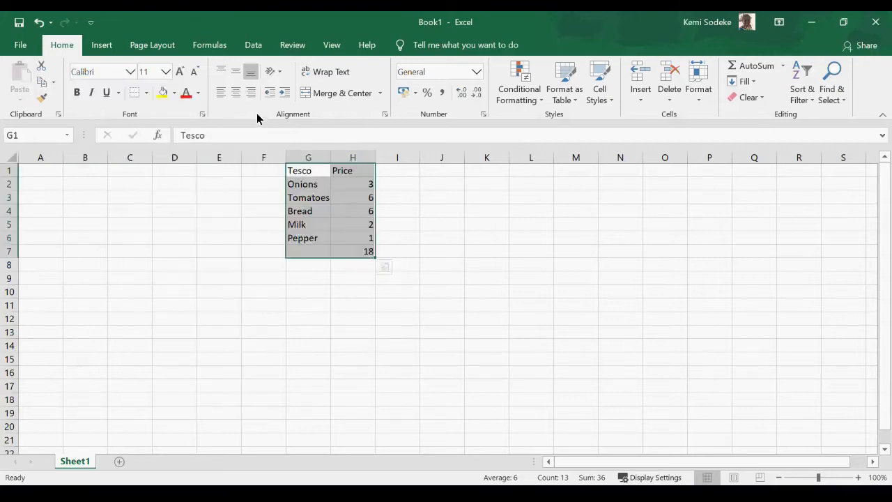
{"action": "left_click", "coordinate": [167, 71]}
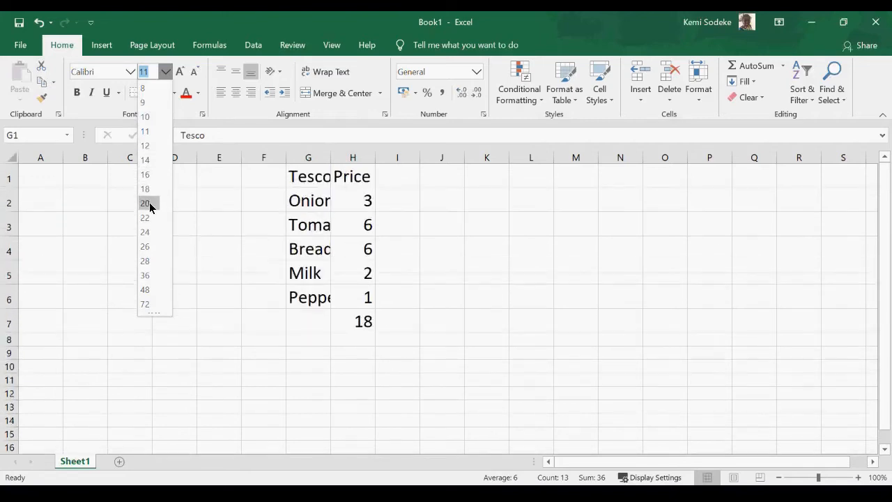
{"action": "left_click", "coordinate": [263, 231]}
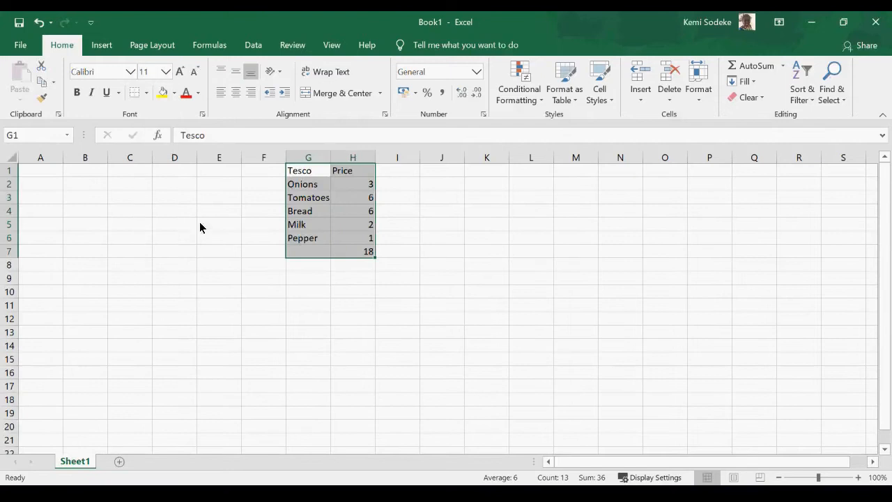
{"action": "left_click", "coordinate": [77, 97]}
{"action": "left_click", "coordinate": [79, 96]}
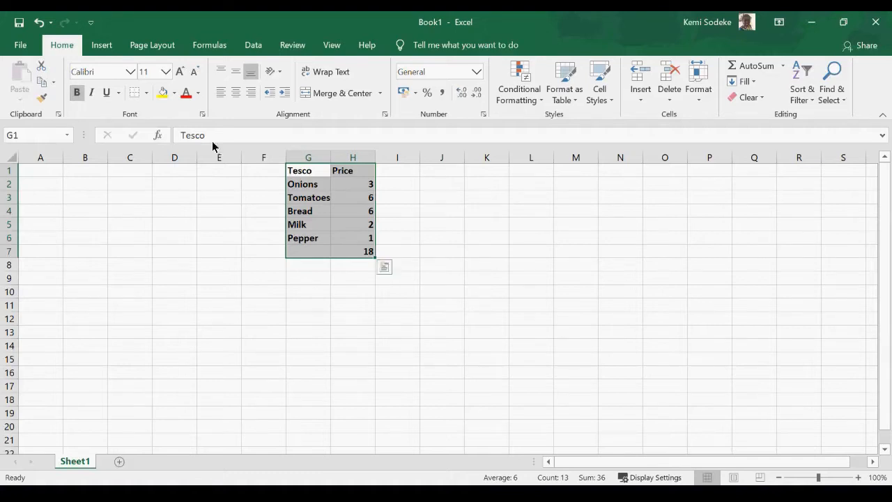
{"action": "left_click", "coordinate": [77, 92]}
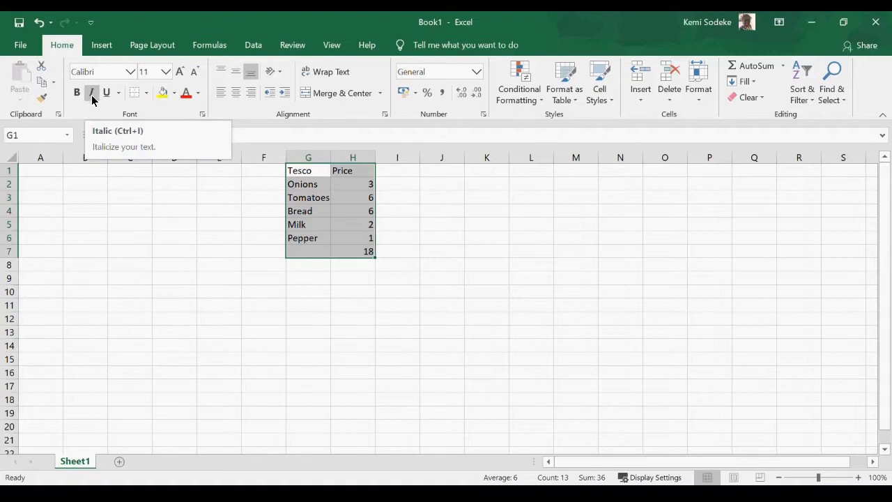
{"action": "left_click", "coordinate": [92, 93]}
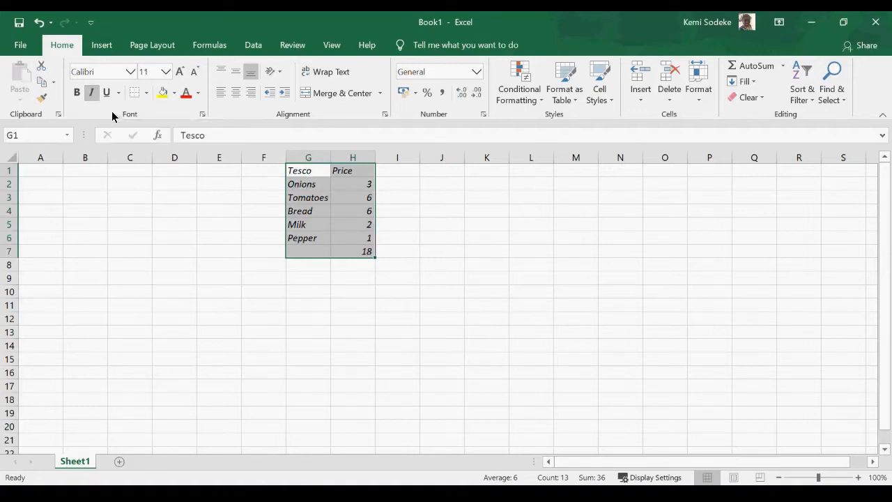
{"action": "left_click", "coordinate": [407, 225]}
{"action": "left_click", "coordinate": [307, 174]}
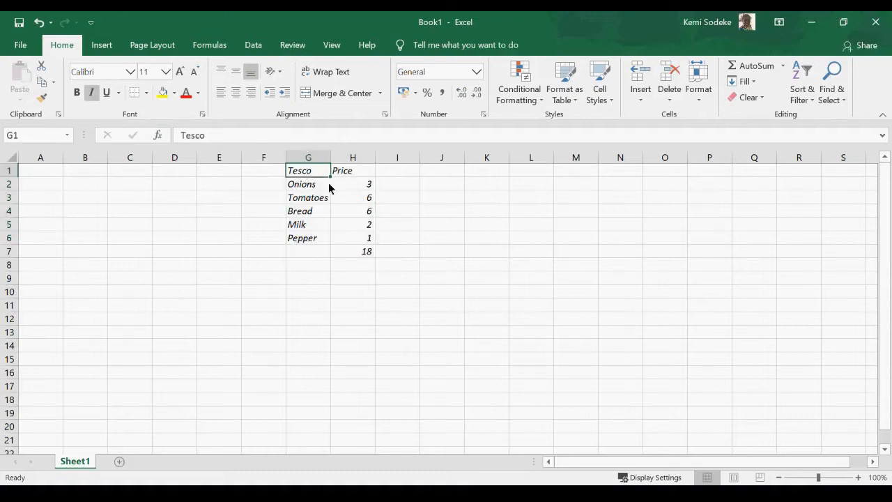
{"action": "left_click", "coordinate": [106, 94]}
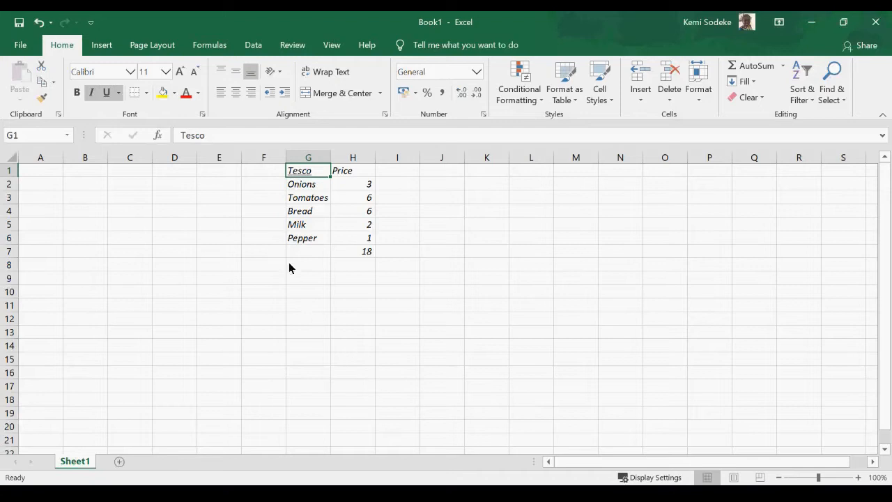
{"action": "left_click", "coordinate": [319, 296]}
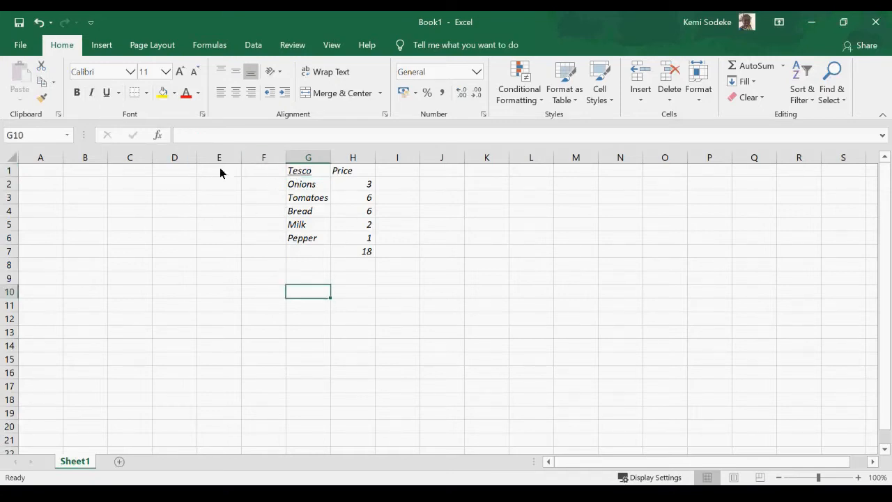
{"action": "left_click", "coordinate": [38, 23]}
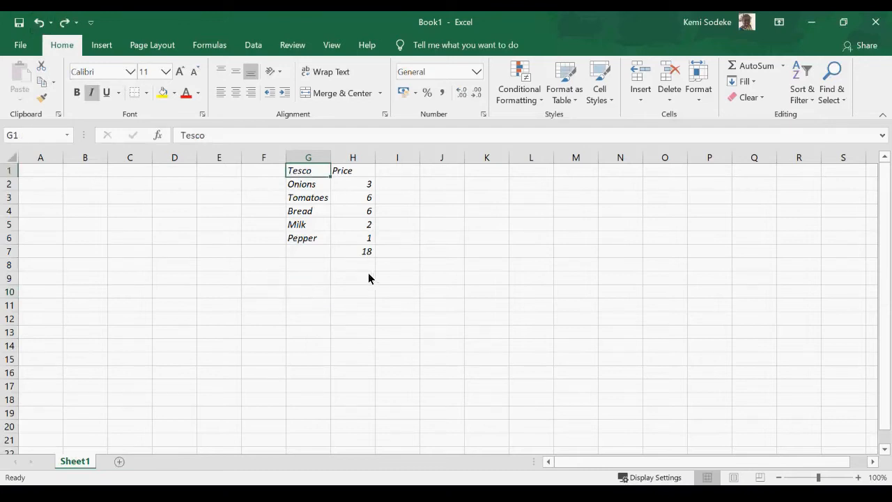
{"action": "left_click", "coordinate": [39, 22]}
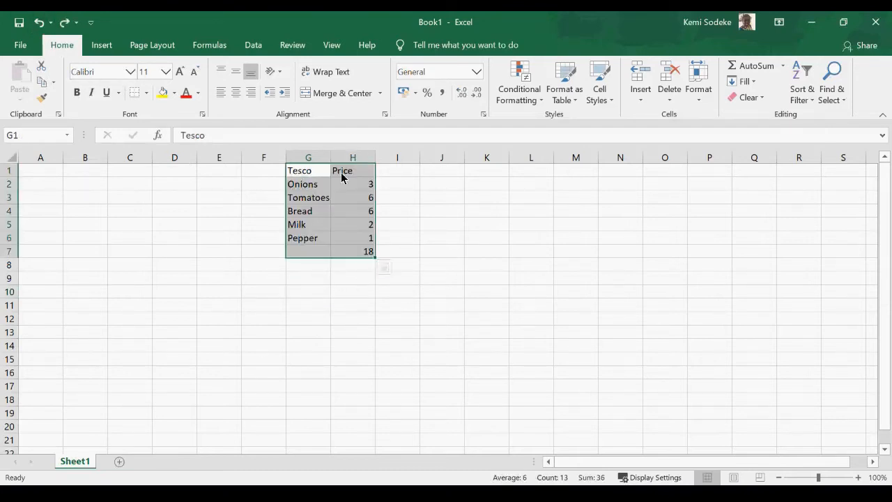
Widen column G to fit the item names.
{"action": "left_click_drag", "start_coordinate": [331, 157], "coordinate": [394, 158]}
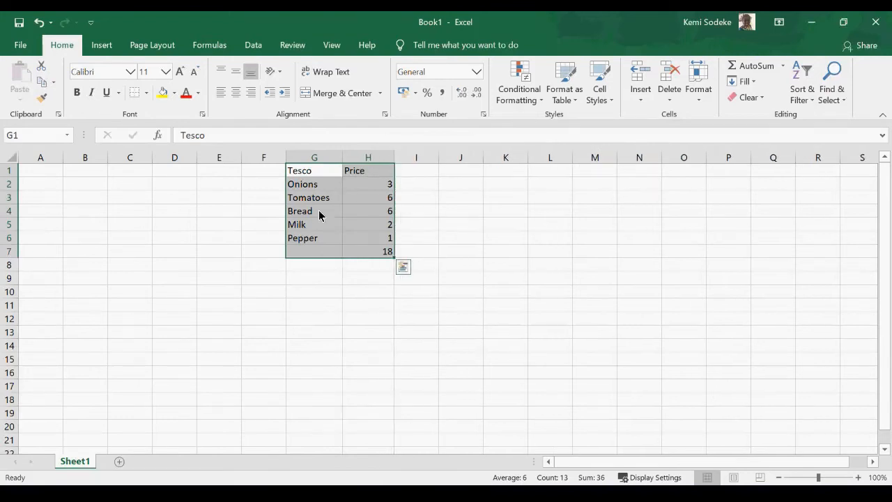
{"action": "left_click", "coordinate": [308, 292]}
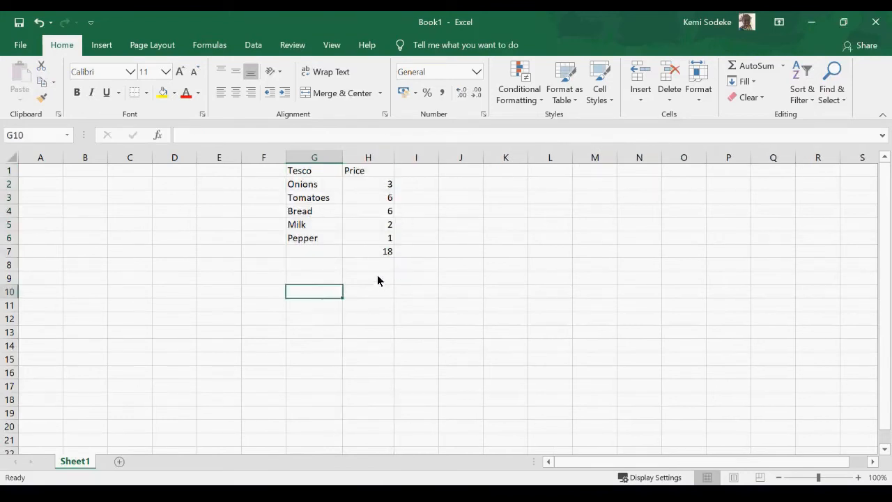
{"action": "left_click", "coordinate": [291, 264]}
{"action": "left_click", "coordinate": [302, 226]}
Make G1:H7 bold and italic, undoing and then redoing the italic.
{"action": "left_click_drag", "start_coordinate": [304, 176], "coordinate": [378, 255]}
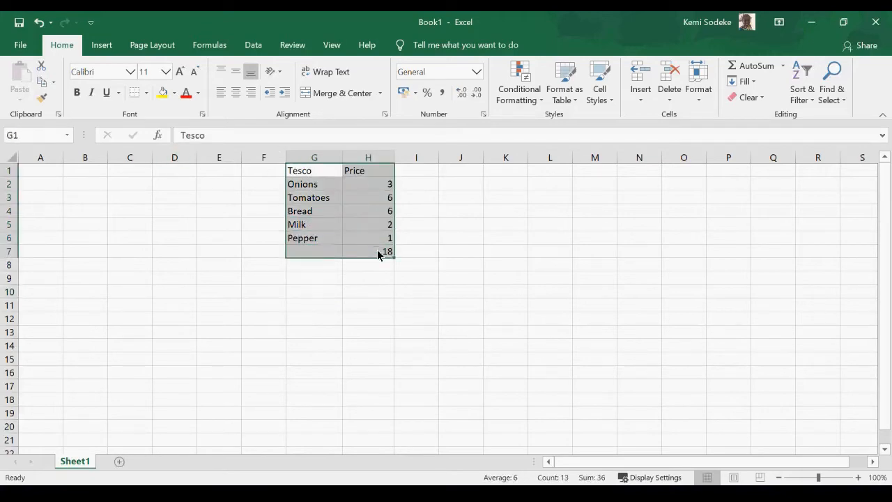
{"action": "left_click", "coordinate": [77, 93]}
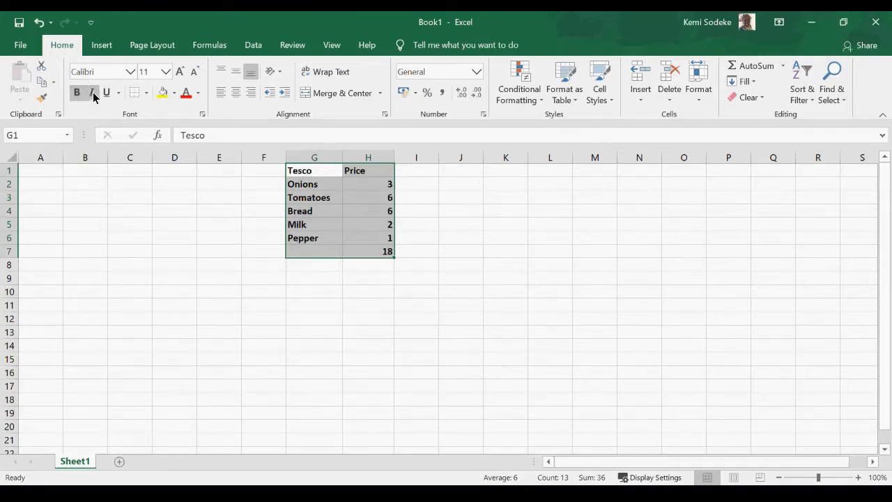
{"action": "left_click", "coordinate": [92, 92]}
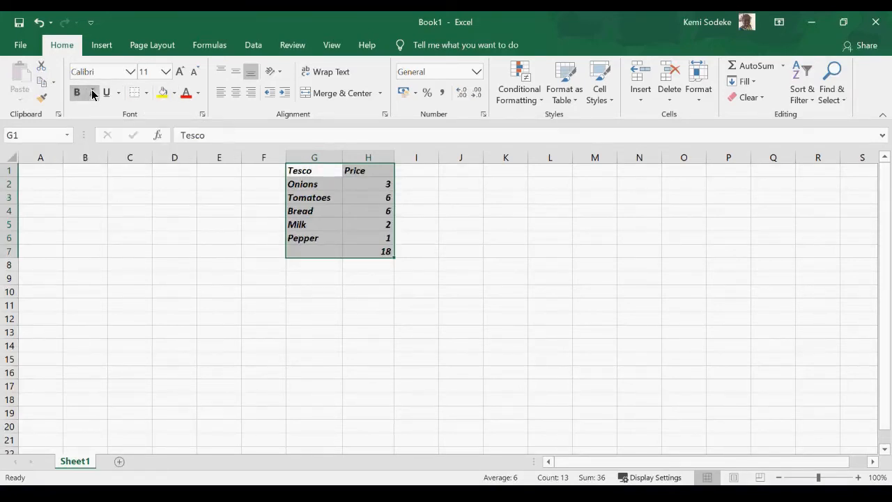
{"action": "left_click_drag", "start_coordinate": [314, 279], "coordinate": [368, 292]}
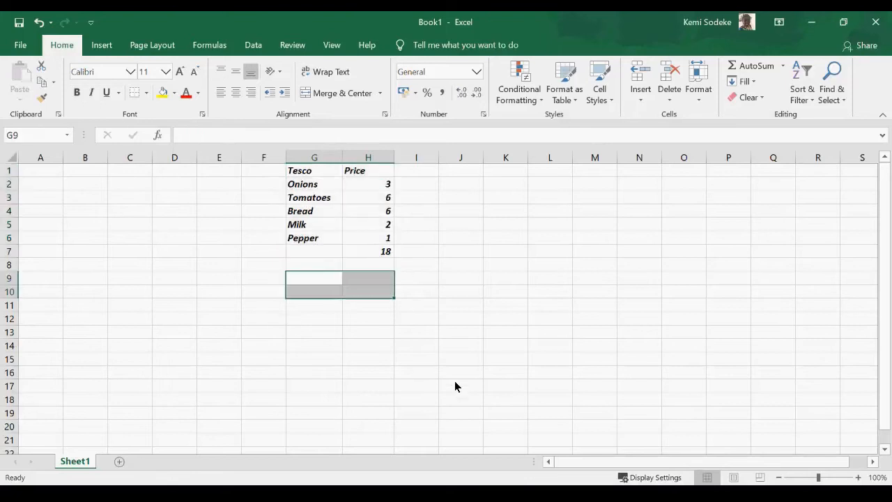
{"action": "left_click", "coordinate": [39, 24]}
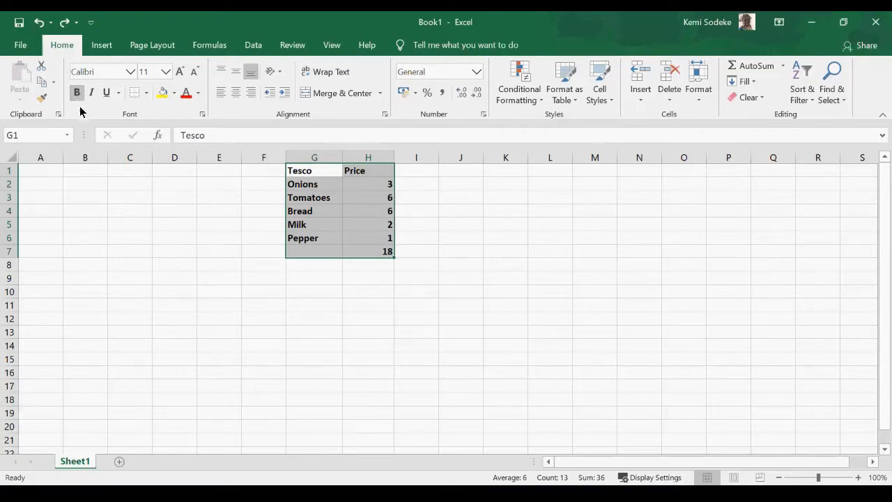
{"action": "left_click", "coordinate": [64, 26]}
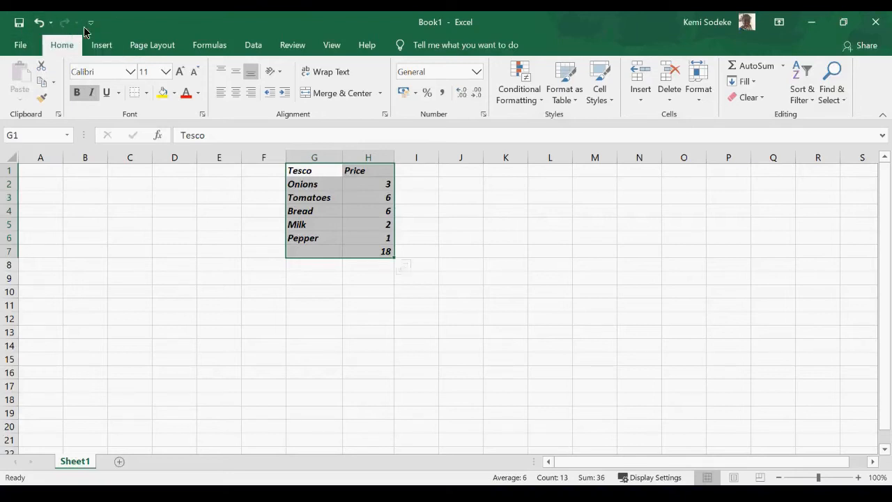
{"action": "left_click", "coordinate": [201, 268]}
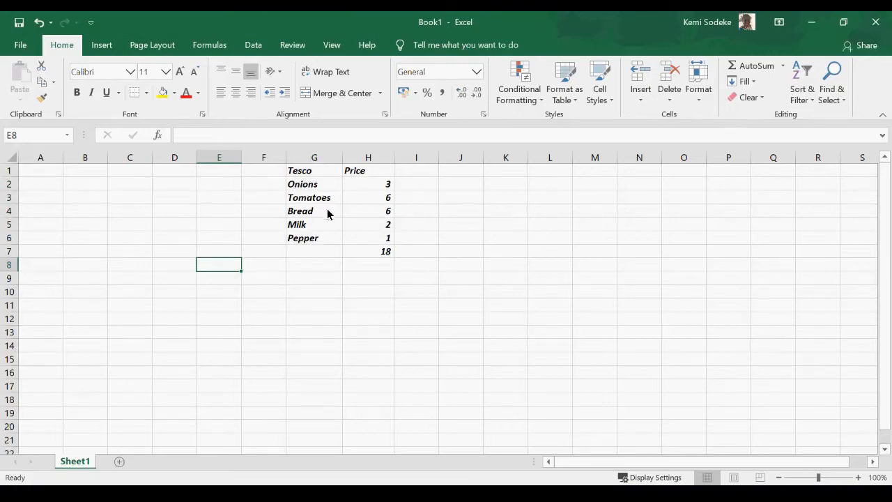
Fill the Onions row light green and the Tomatoes row blue.
{"action": "left_click_drag", "start_coordinate": [305, 189], "coordinate": [366, 232]}
{"action": "left_click_drag", "start_coordinate": [307, 193], "coordinate": [373, 184]}
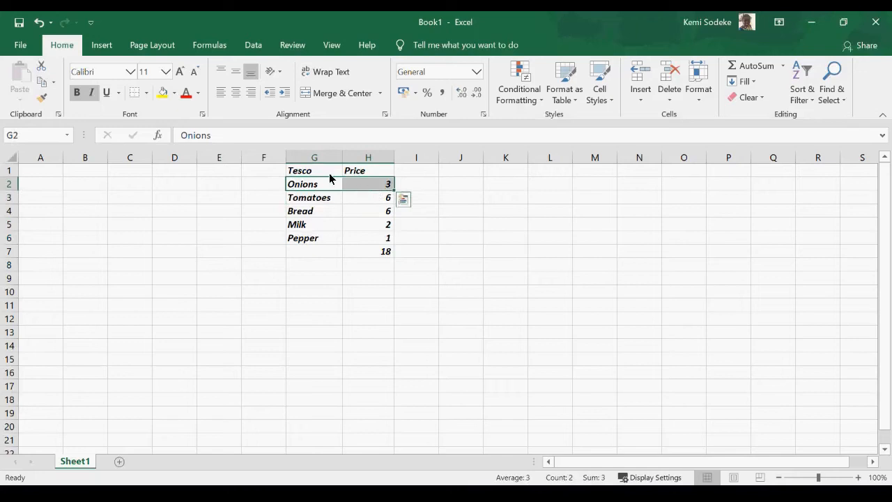
{"action": "left_click", "coordinate": [175, 98]}
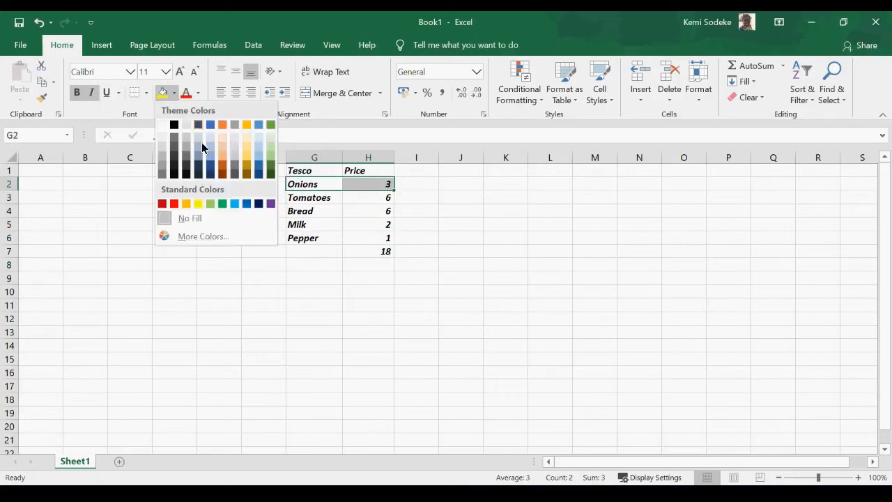
{"action": "left_click", "coordinate": [270, 150]}
{"action": "left_click_drag", "start_coordinate": [303, 204], "coordinate": [369, 207]}
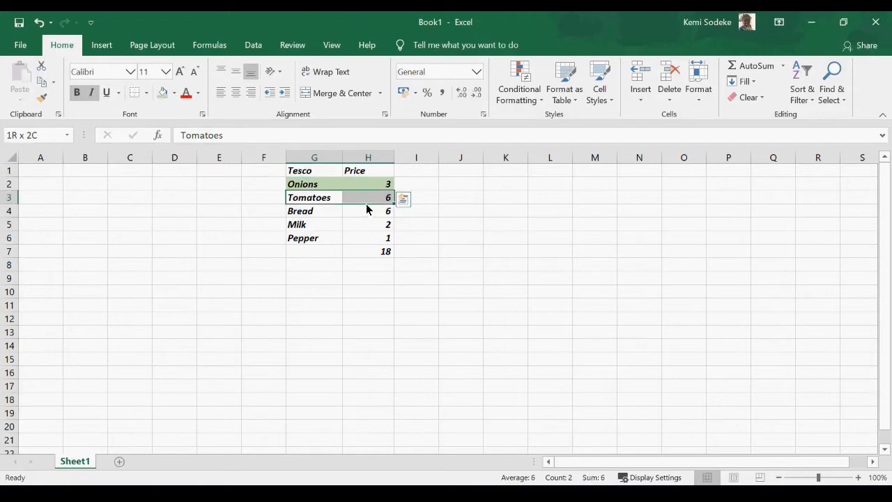
{"action": "left_click", "coordinate": [176, 95]}
{"action": "left_click", "coordinate": [209, 171]}
Fill the Bread row light orange, the Milk row light grey and the Pepper row yellow.
{"action": "left_click_drag", "start_coordinate": [297, 210], "coordinate": [364, 213]}
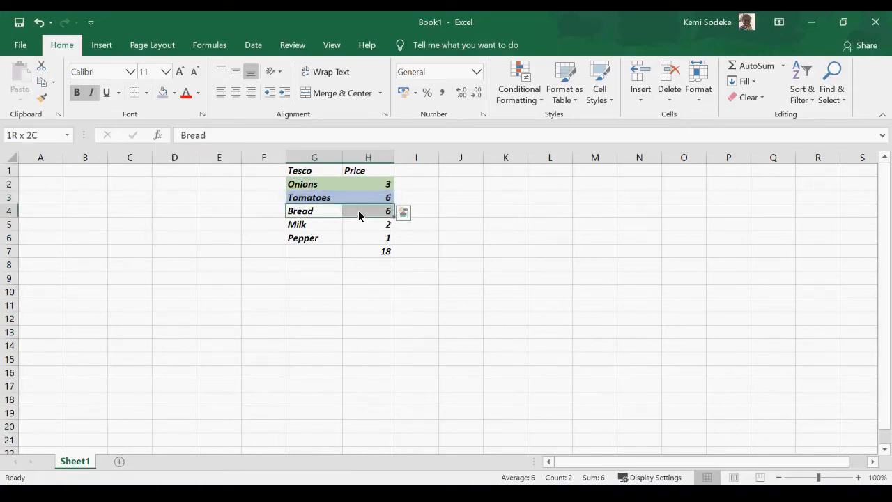
{"action": "left_click", "coordinate": [174, 93]}
{"action": "left_click", "coordinate": [253, 160]}
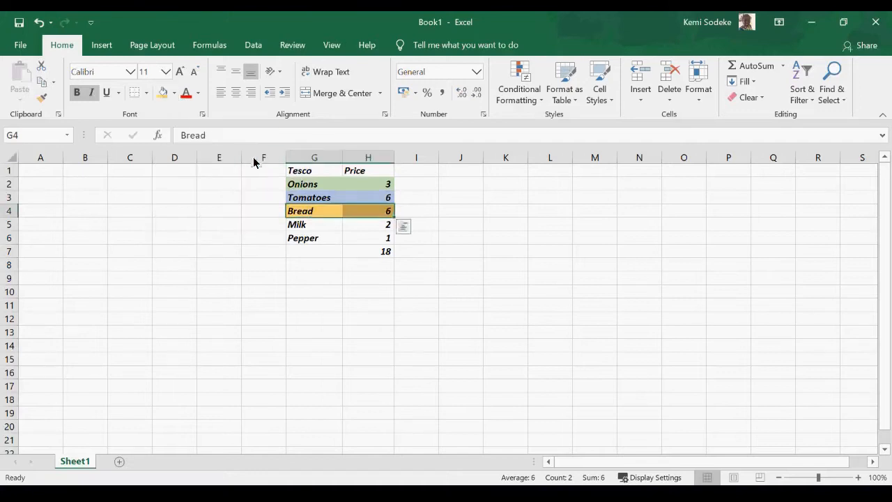
{"action": "left_click", "coordinate": [338, 291]}
{"action": "left_click_drag", "start_coordinate": [307, 224], "coordinate": [369, 229]}
{"action": "left_click", "coordinate": [174, 94]}
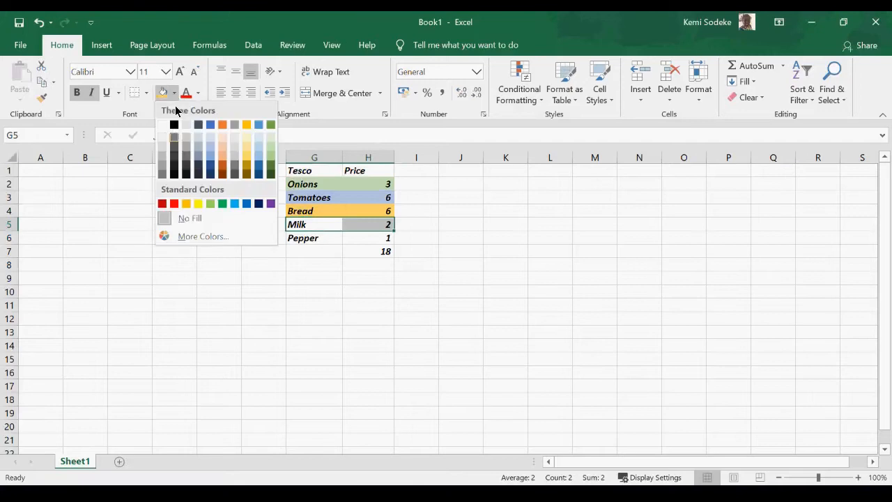
{"action": "left_click", "coordinate": [162, 150]}
{"action": "left_click_drag", "start_coordinate": [304, 241], "coordinate": [374, 240]}
{"action": "left_click", "coordinate": [174, 94]}
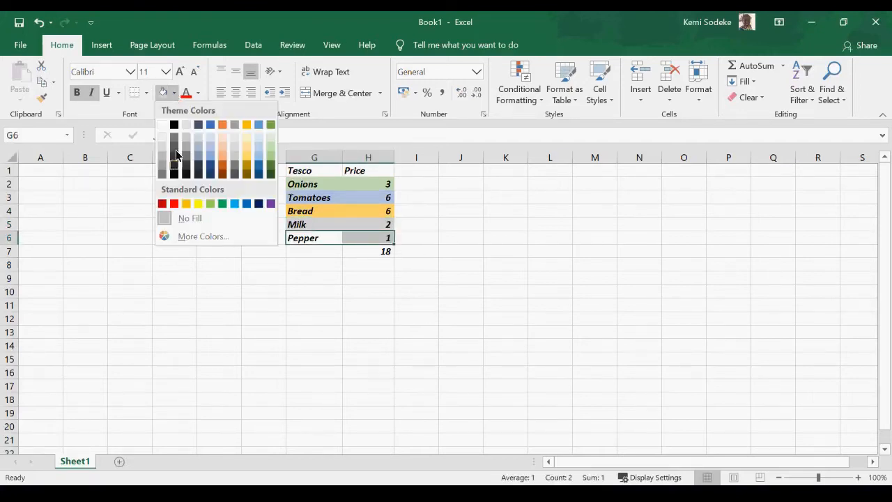
{"action": "left_click", "coordinate": [198, 204]}
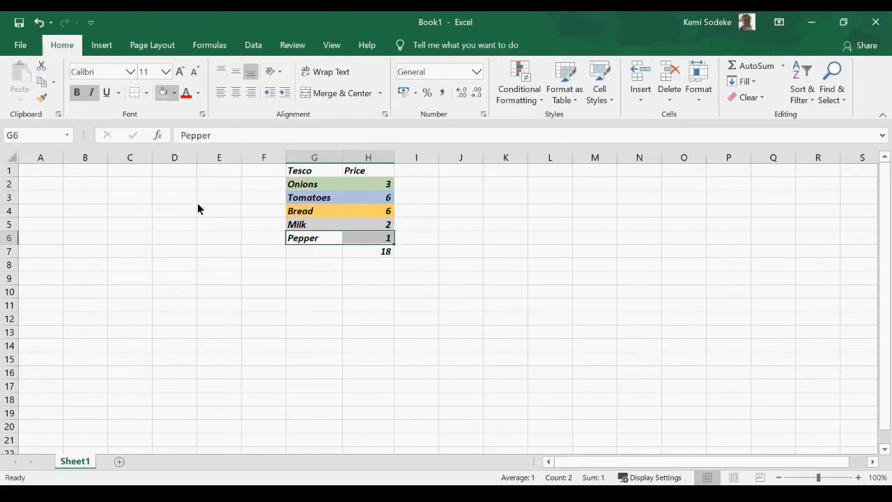
{"action": "left_click", "coordinate": [387, 255]}
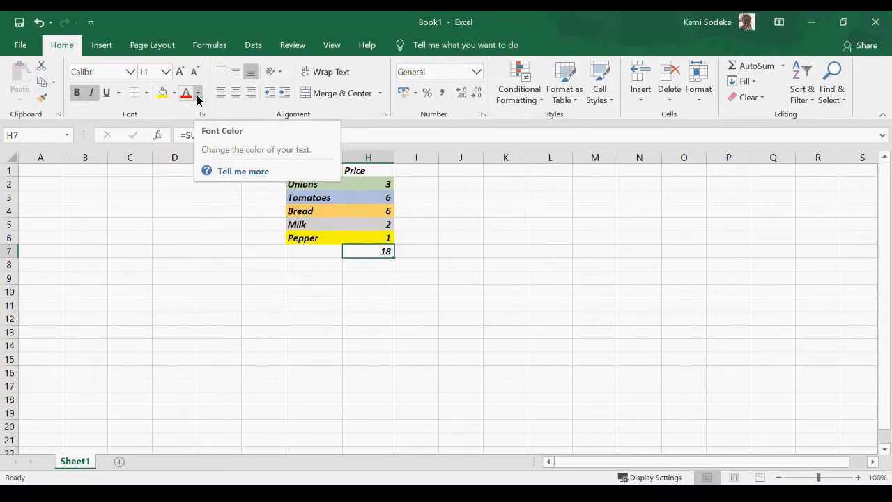
Set the font colour of the Tesco and Price headings in G1:H1 to red.
{"action": "left_click", "coordinate": [469, 252]}
{"action": "left_click", "coordinate": [311, 186]}
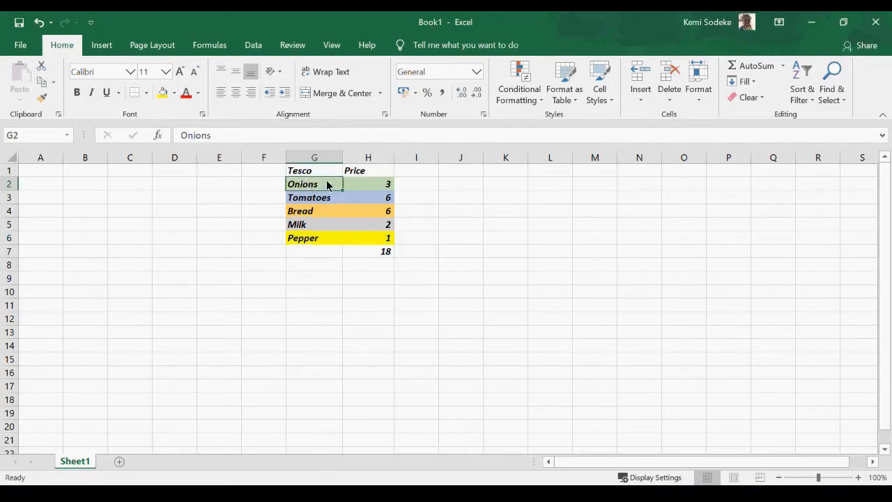
{"action": "left_click_drag", "start_coordinate": [311, 186], "coordinate": [360, 185]}
{"action": "left_click_drag", "start_coordinate": [303, 171], "coordinate": [356, 177]}
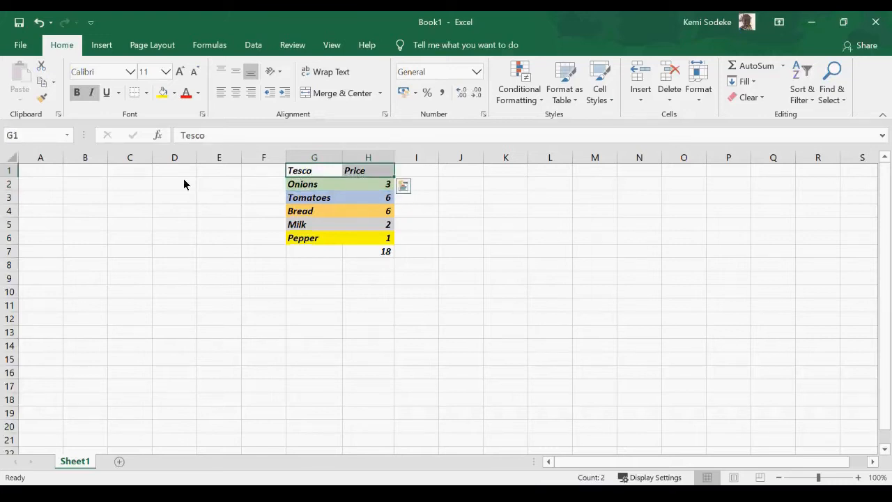
{"action": "left_click", "coordinate": [199, 93]}
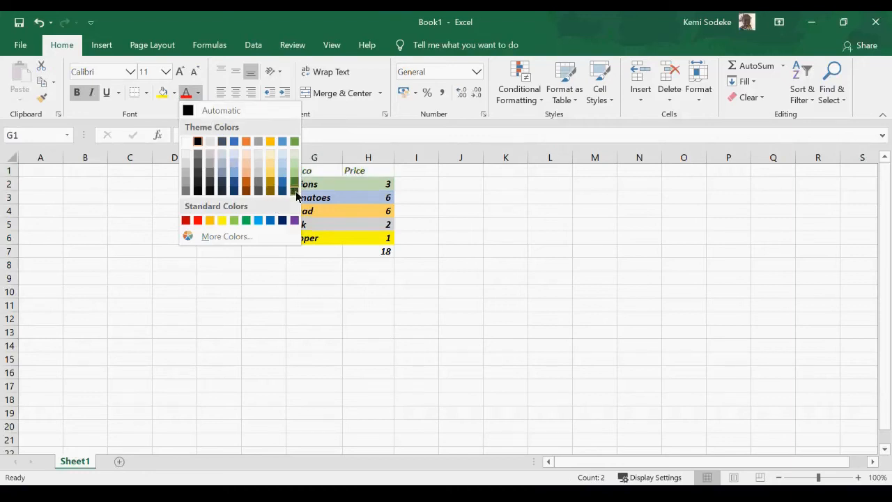
{"action": "key", "text": "Escape"}
{"action": "left_click", "coordinate": [350, 304]}
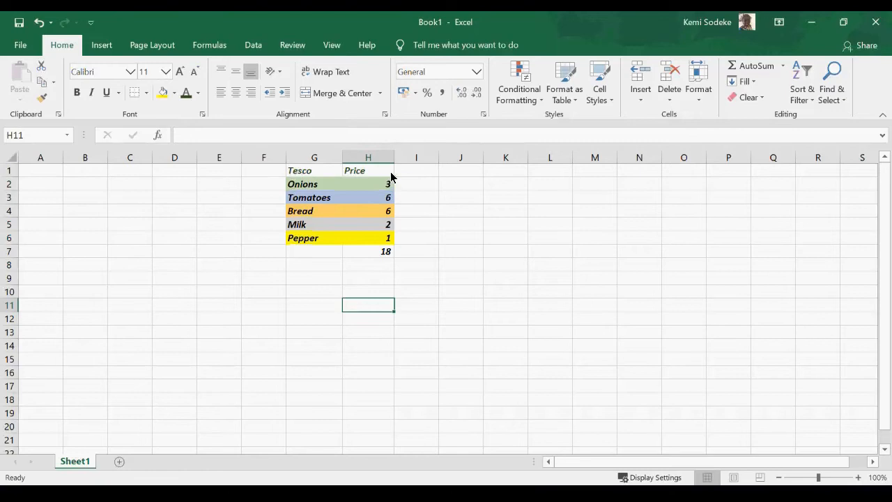
{"action": "left_click_drag", "start_coordinate": [300, 171], "coordinate": [342, 171]}
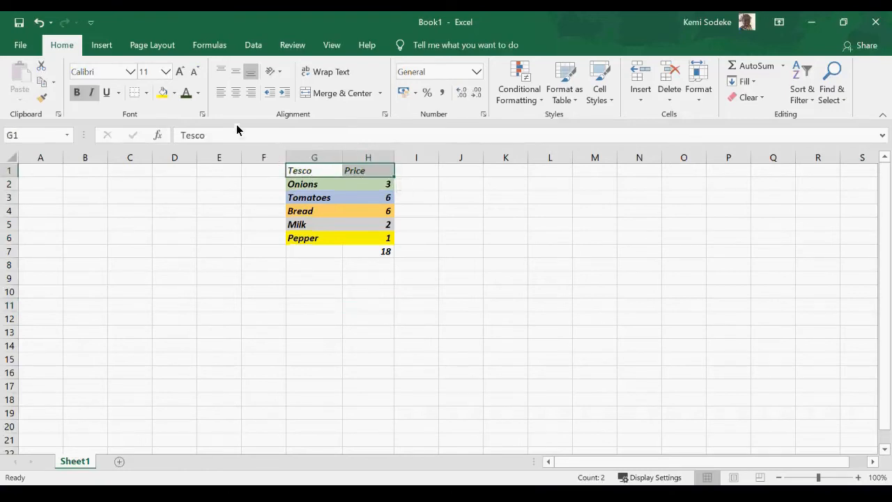
{"action": "left_click", "coordinate": [198, 93]}
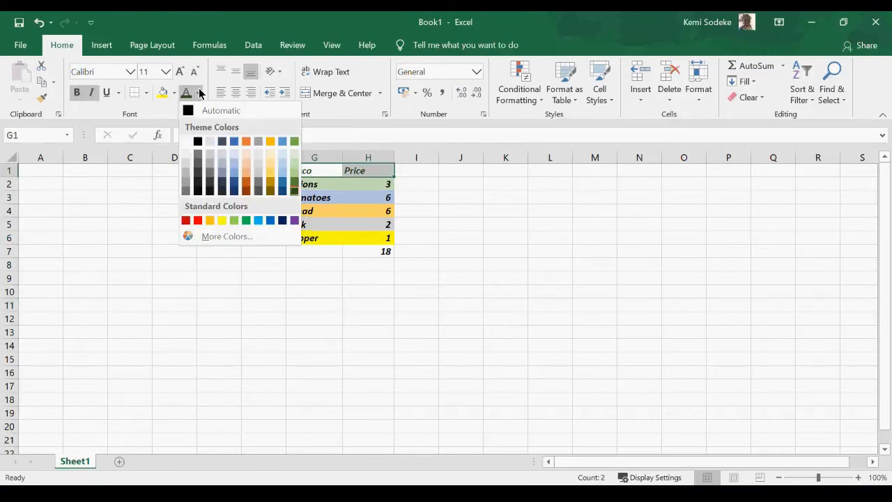
{"action": "left_click", "coordinate": [198, 219]}
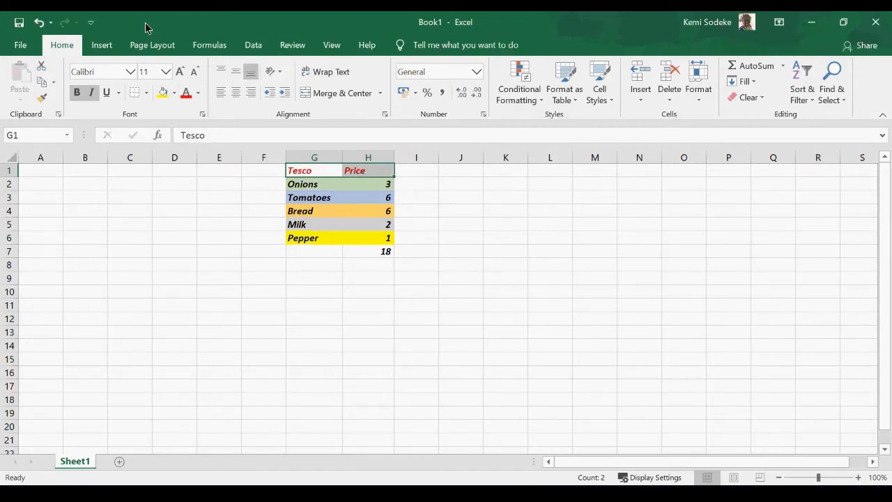
{"action": "left_click", "coordinate": [202, 114]}
{"action": "left_click_drag", "start_coordinate": [509, 134], "coordinate": [587, 80]}
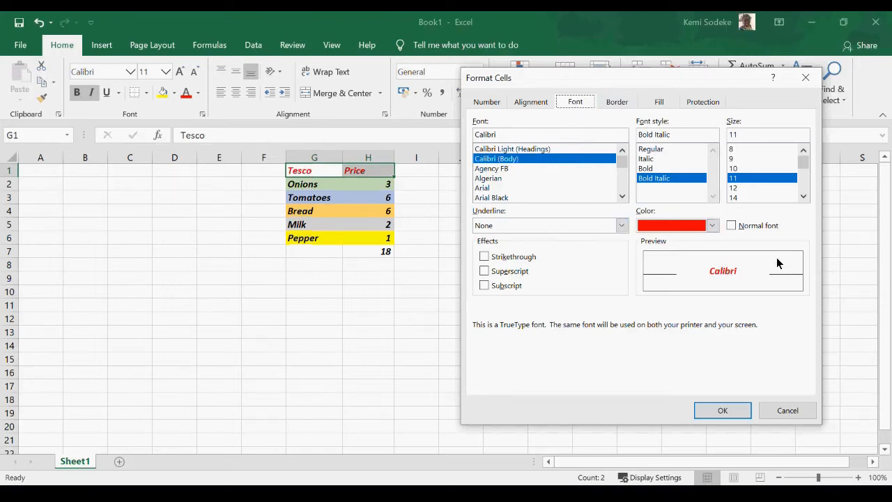
{"action": "left_click", "coordinate": [665, 104]}
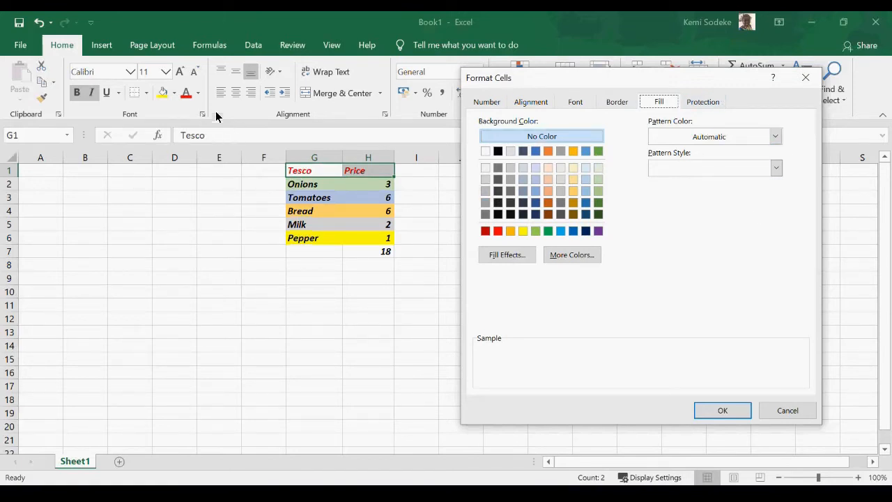
{"action": "left_click", "coordinate": [488, 103]}
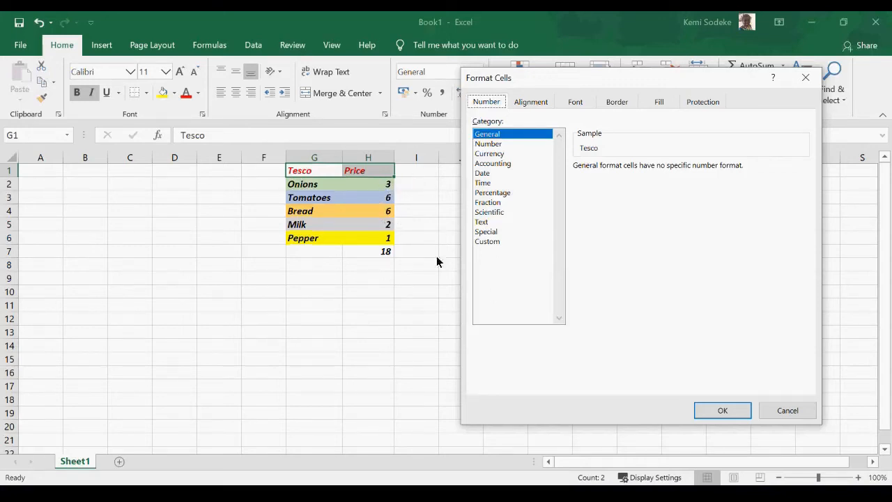
{"action": "left_click", "coordinate": [794, 416]}
{"action": "left_click_drag", "start_coordinate": [384, 186], "coordinate": [382, 258]}
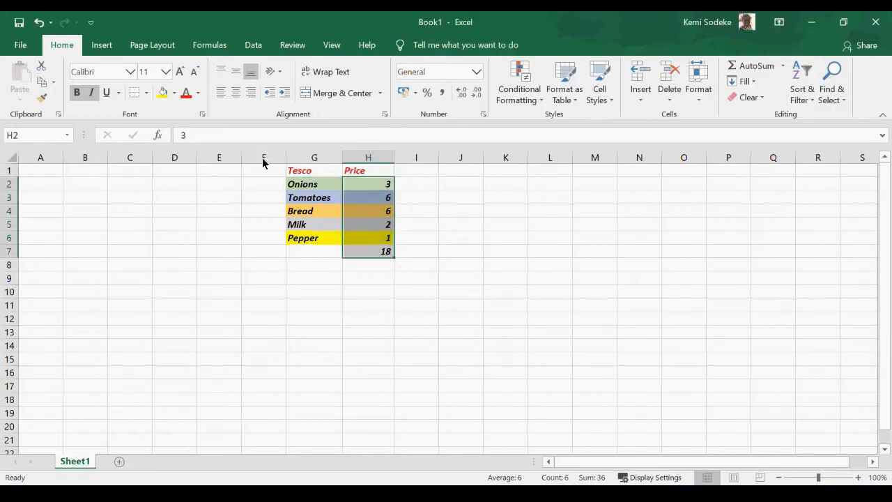
Apply the Currency number format to prices H2:H7 so they show as £ with two decimals.
{"action": "left_click", "coordinate": [202, 114]}
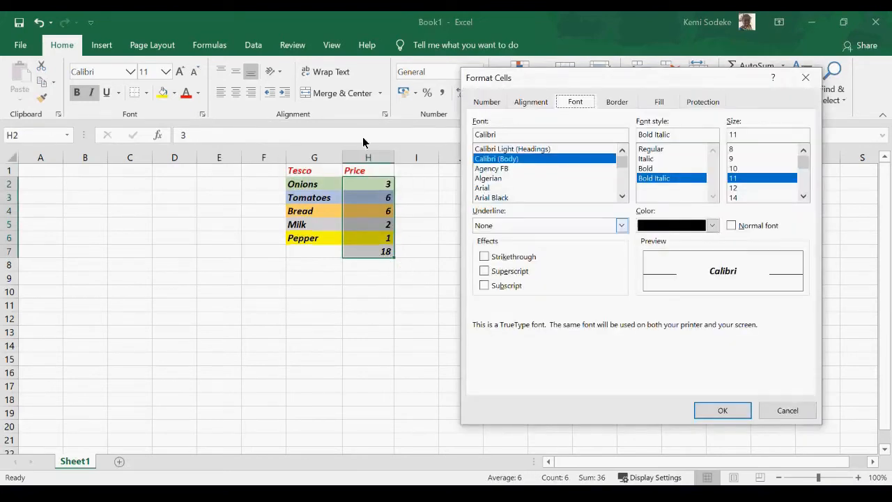
{"action": "left_click", "coordinate": [488, 102]}
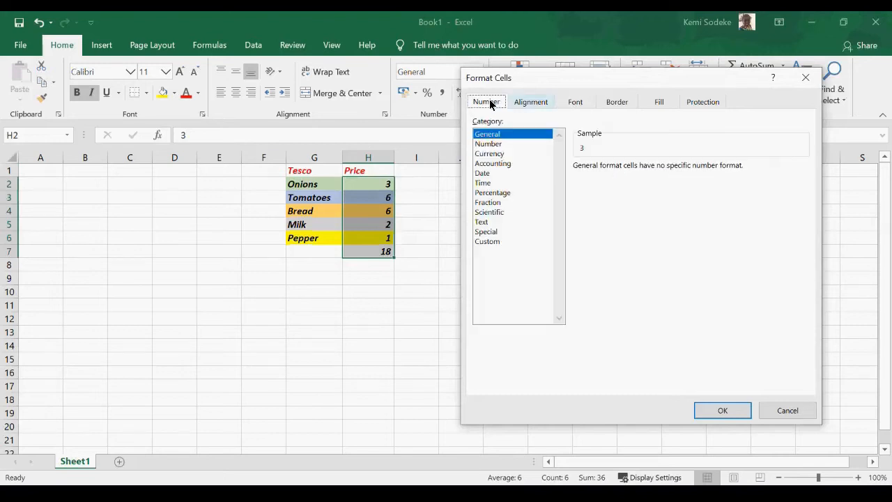
{"action": "left_click", "coordinate": [495, 155]}
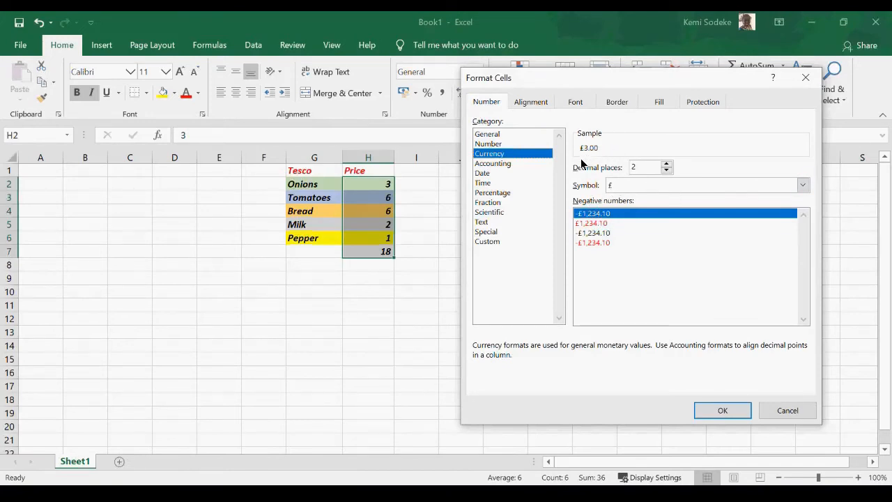
{"action": "left_click", "coordinate": [733, 411]}
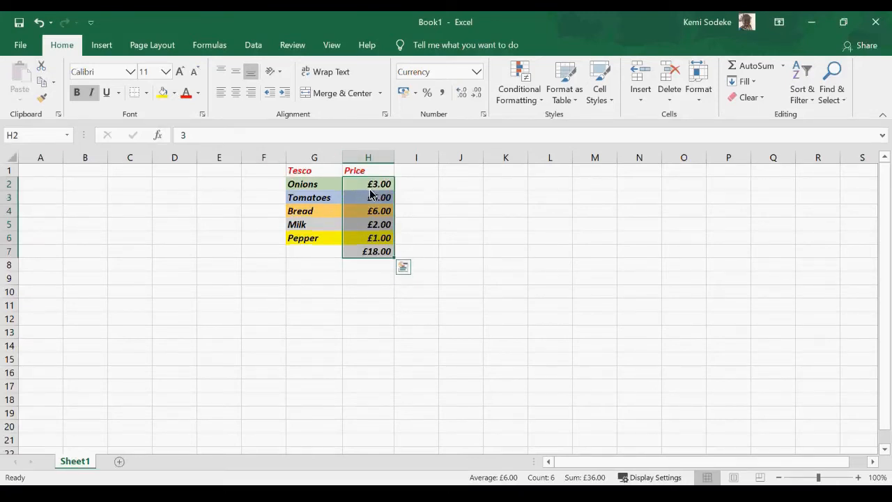
{"action": "left_click", "coordinate": [426, 214]}
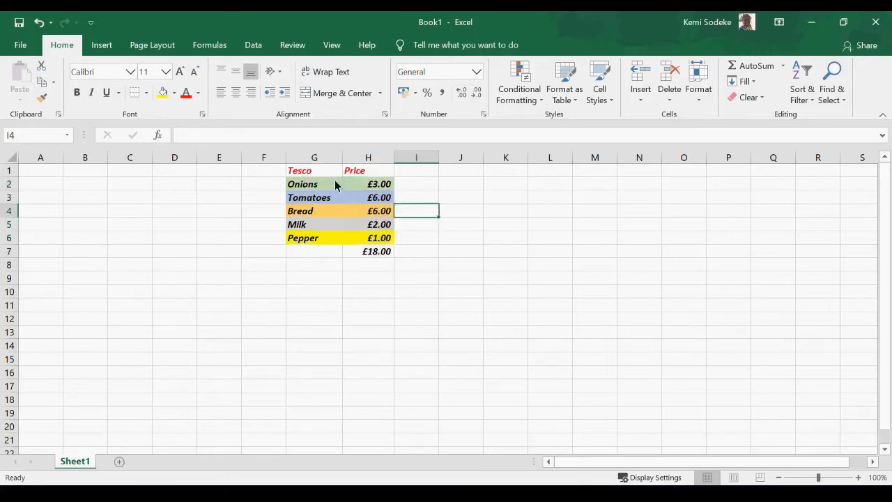
Give Onions in G2 the Agency FB font in Bold, after previewing Algerian.
{"action": "left_click", "coordinate": [327, 190]}
{"action": "left_click", "coordinate": [202, 114]}
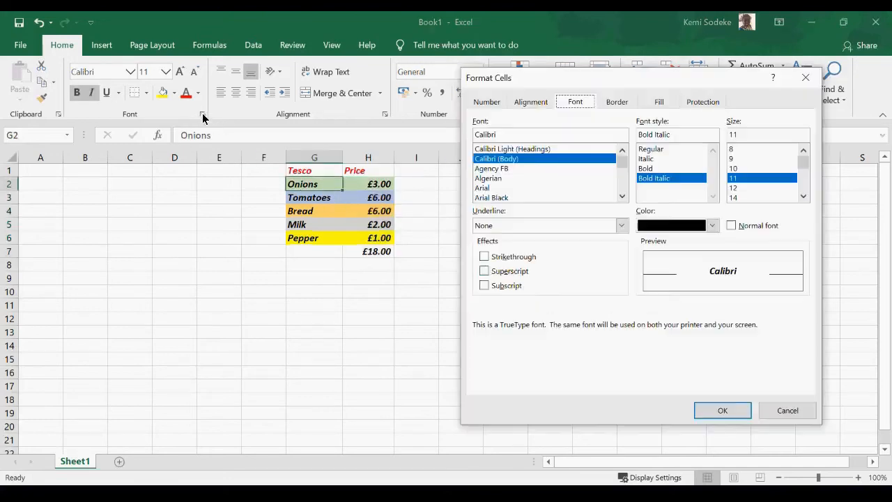
{"action": "left_click", "coordinate": [495, 170]}
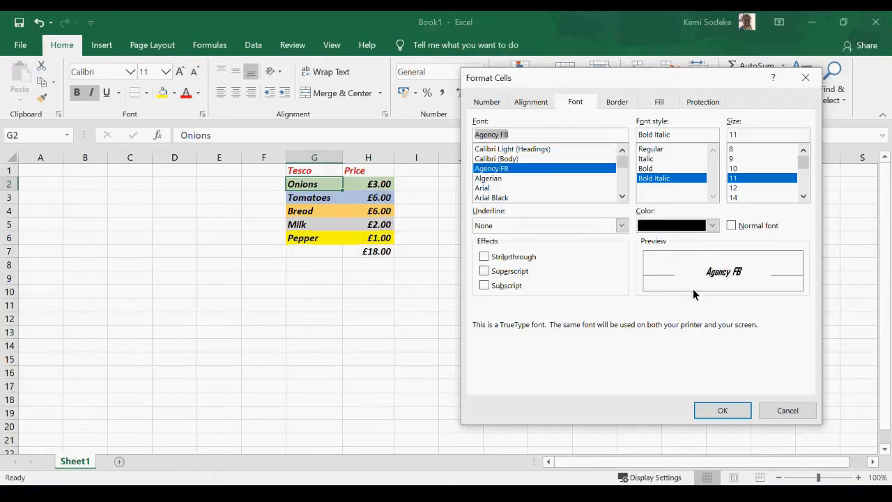
{"action": "left_click", "coordinate": [497, 179]}
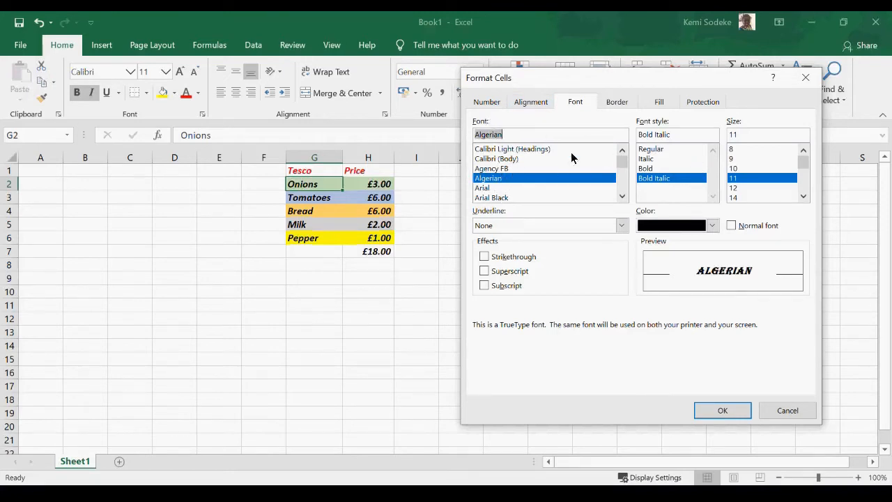
{"action": "left_click", "coordinate": [654, 168]}
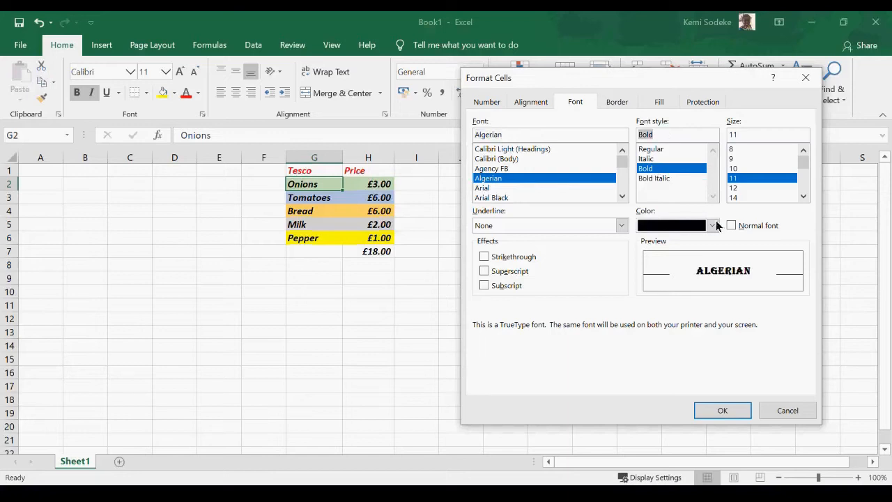
{"action": "left_click", "coordinate": [804, 196]}
{"action": "left_click", "coordinate": [804, 196]}
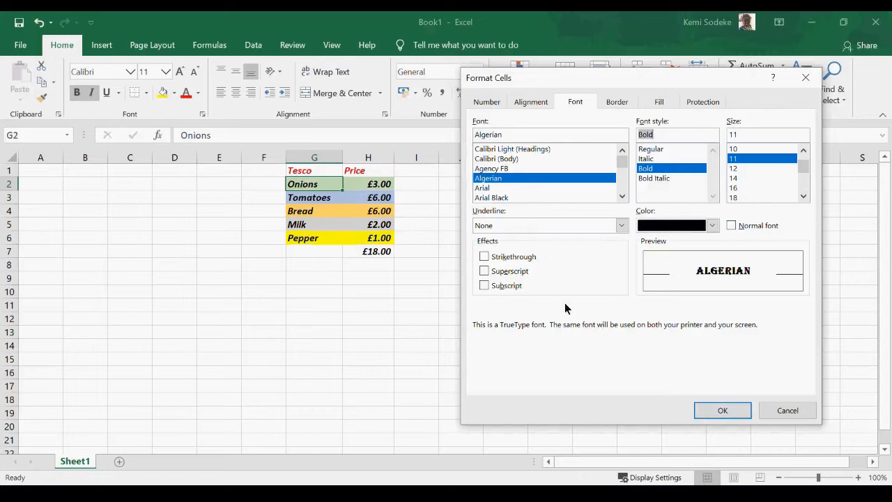
{"action": "left_click", "coordinate": [485, 259]}
{"action": "left_click", "coordinate": [493, 170]}
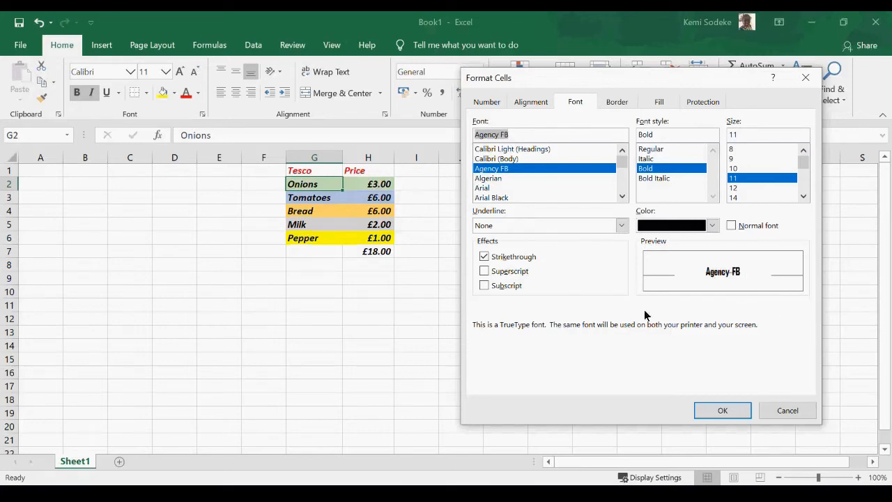
Try superscript, subscript and strikethrough effects on Onions, clear them, and apply the font.
{"action": "left_click", "coordinate": [484, 271]}
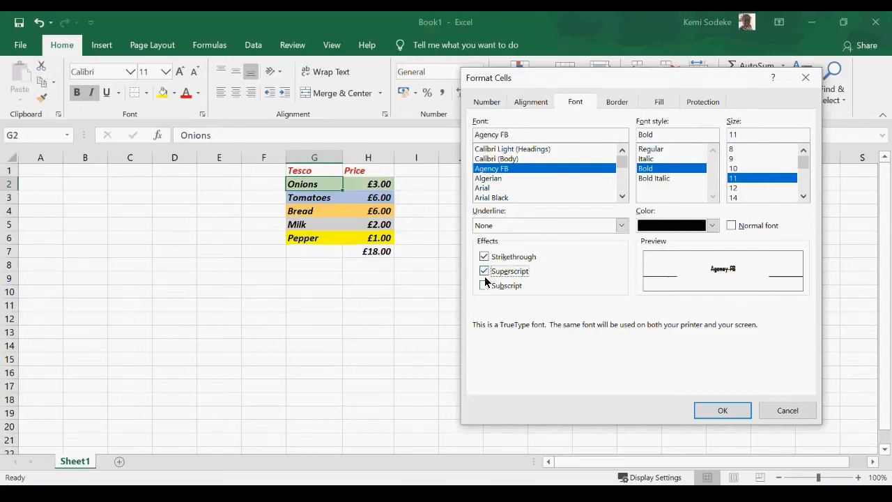
{"action": "left_click", "coordinate": [485, 285]}
{"action": "left_click", "coordinate": [485, 285]}
{"action": "left_click", "coordinate": [484, 256]}
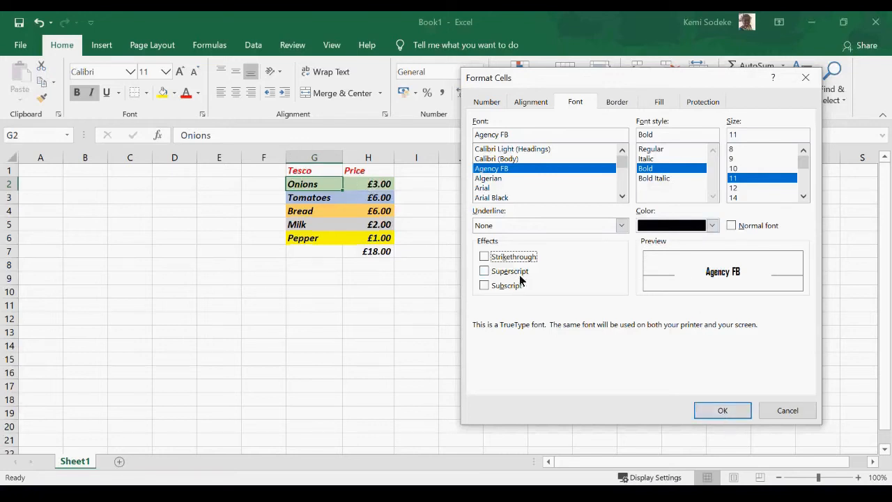
{"action": "left_click", "coordinate": [485, 257]}
{"action": "left_click", "coordinate": [723, 411]}
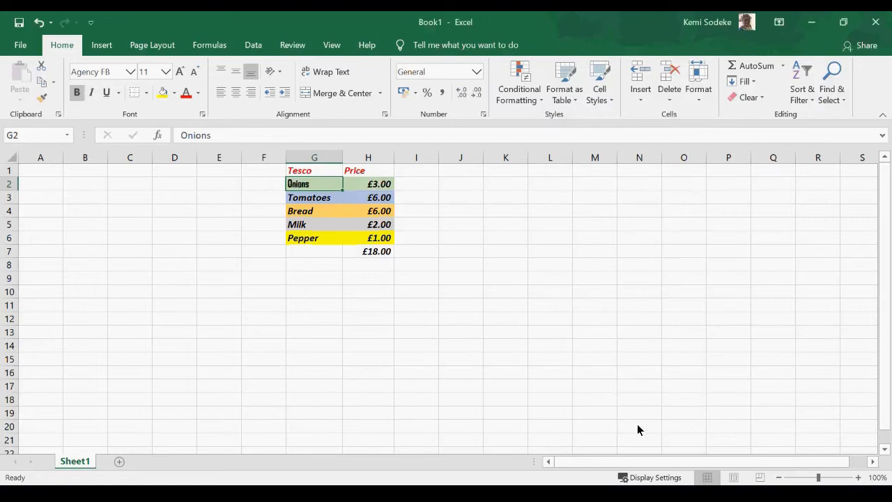
{"action": "left_click", "coordinate": [426, 344]}
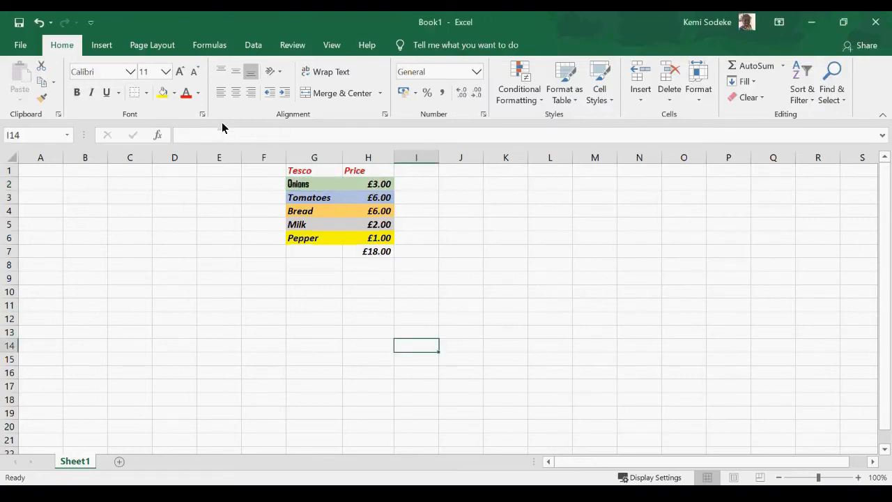
Set Tomatoes in G3 to Right (Indent) horizontal alignment and widen column G.
{"action": "left_click", "coordinate": [312, 198]}
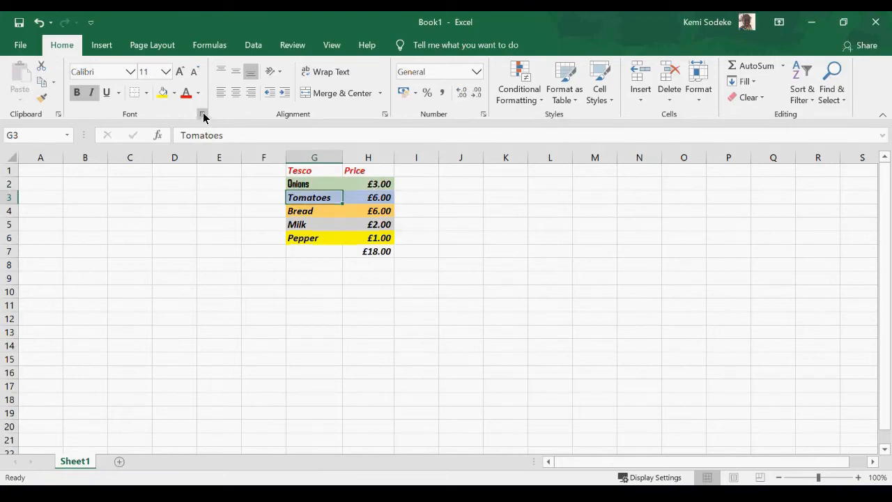
{"action": "left_click", "coordinate": [202, 113]}
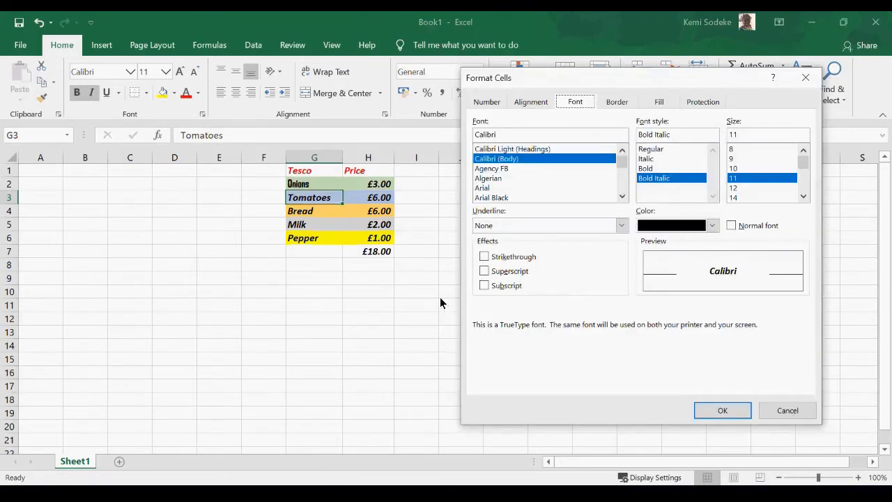
{"action": "left_click", "coordinate": [531, 102]}
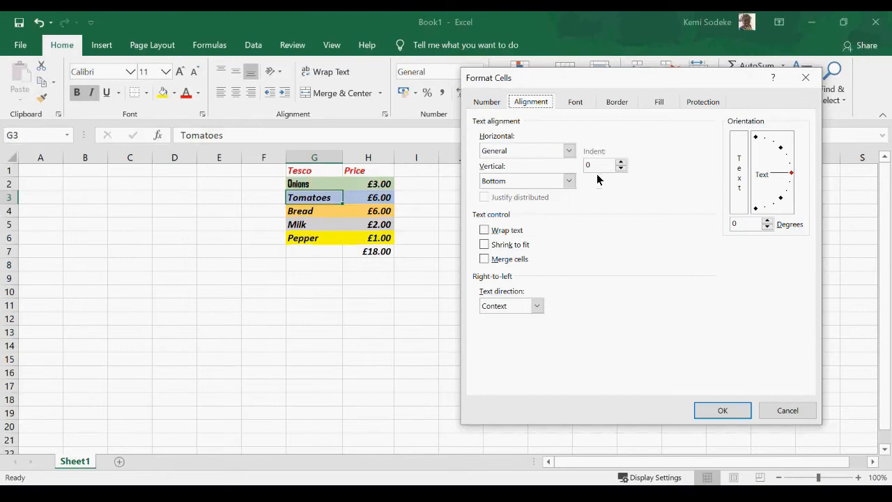
{"action": "left_click", "coordinate": [569, 151]}
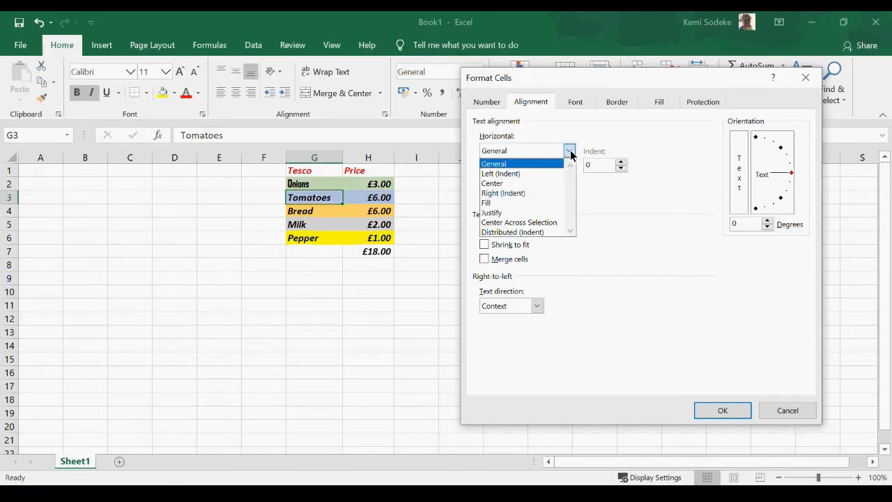
{"action": "left_click", "coordinate": [511, 194]}
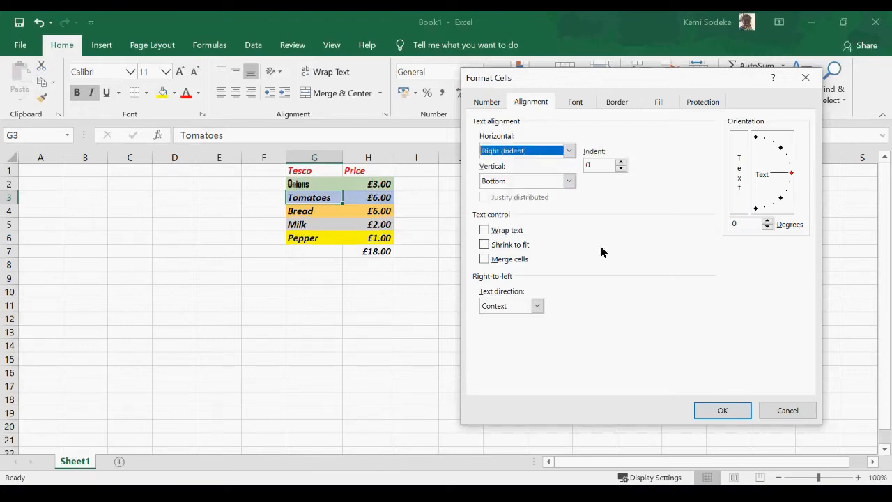
{"action": "left_click", "coordinate": [724, 411]}
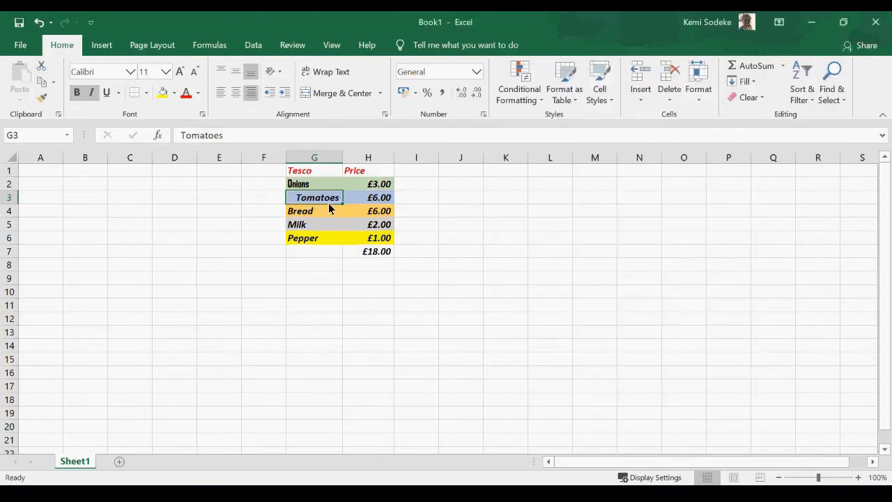
{"action": "left_click_drag", "start_coordinate": [342, 160], "coordinate": [377, 158]}
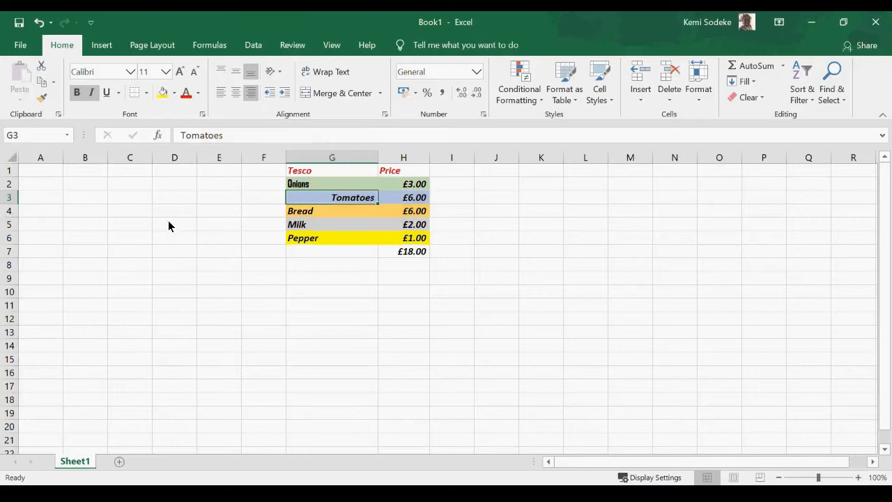
Make row 3 taller and, after trying the alignment options, align Tomatoes bottom-right.
{"action": "left_click_drag", "start_coordinate": [15, 204], "coordinate": [14, 219]}
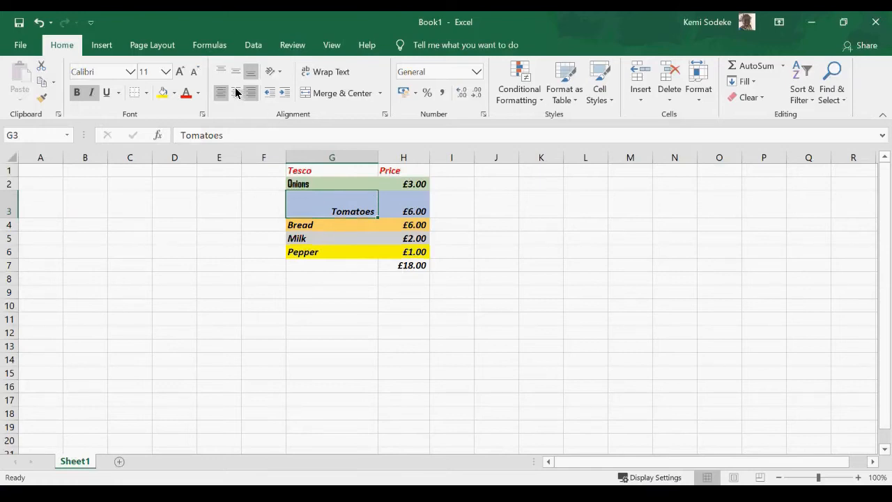
{"action": "left_click", "coordinate": [222, 70]}
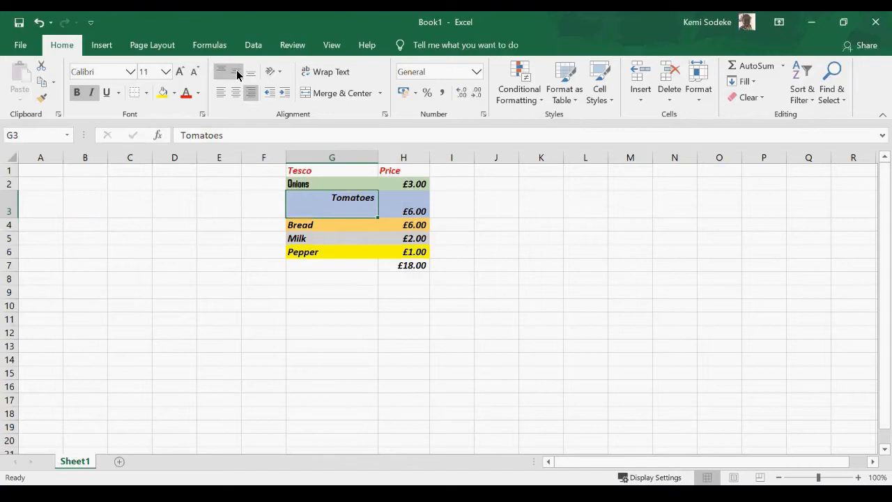
{"action": "left_click", "coordinate": [236, 71]}
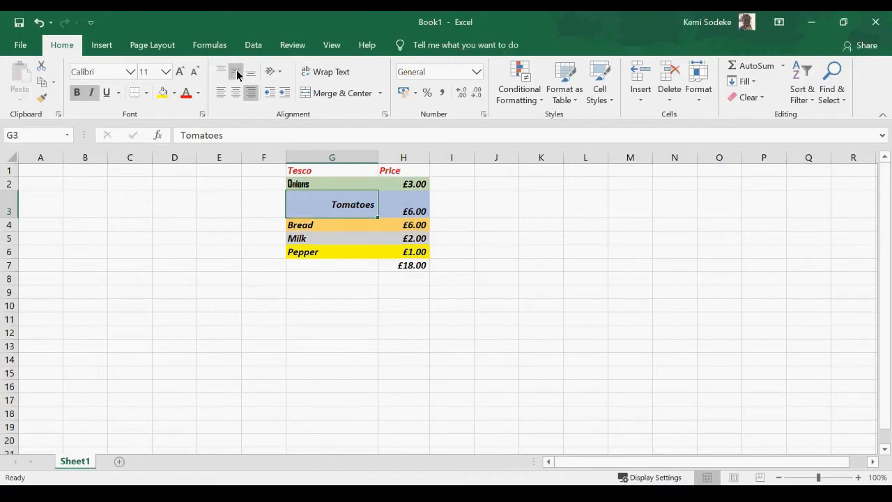
{"action": "left_click", "coordinate": [251, 72]}
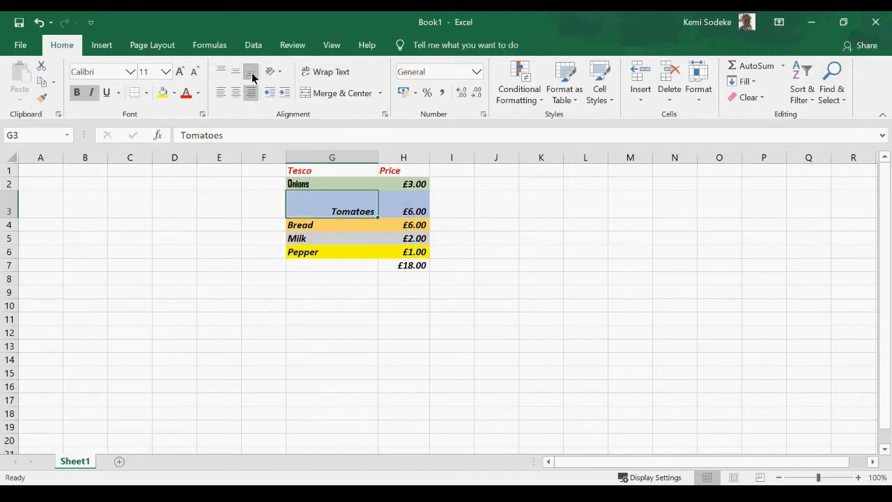
{"action": "left_click", "coordinate": [220, 94]}
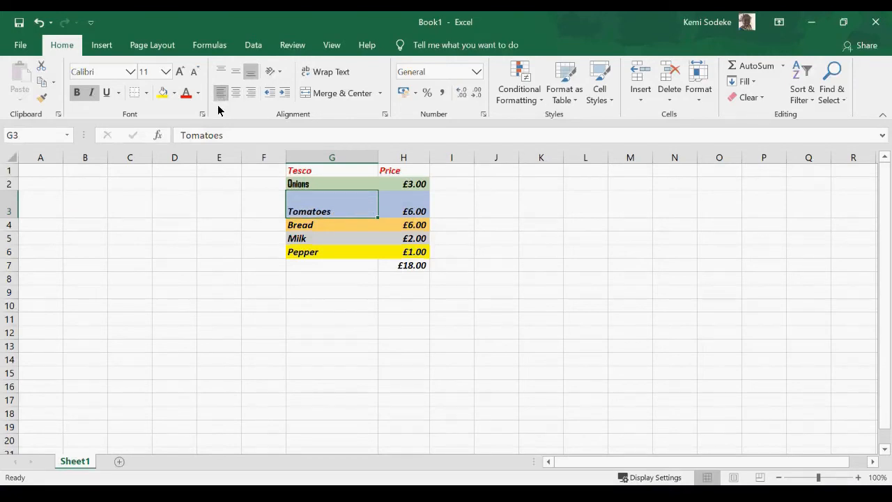
{"action": "left_click", "coordinate": [237, 92]}
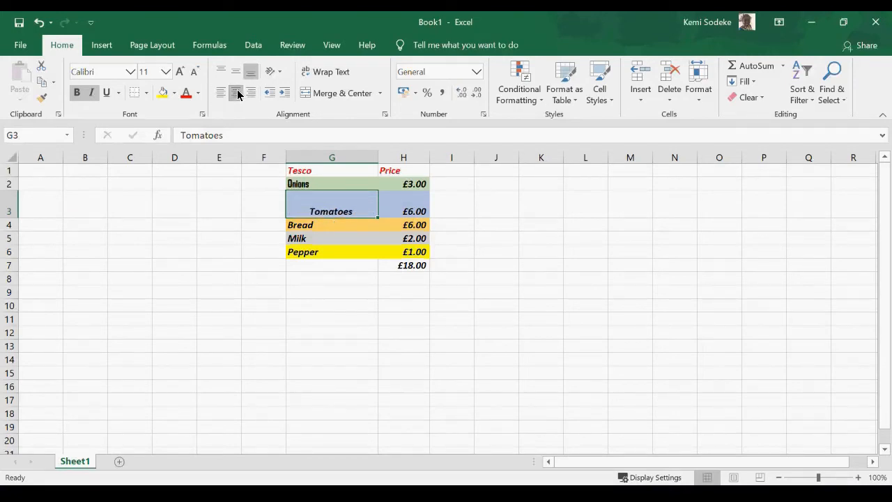
{"action": "left_click", "coordinate": [252, 93]}
Enter the sentence 'I am going shopping in Tesco' in cell G9.
{"action": "left_click", "coordinate": [312, 294]}
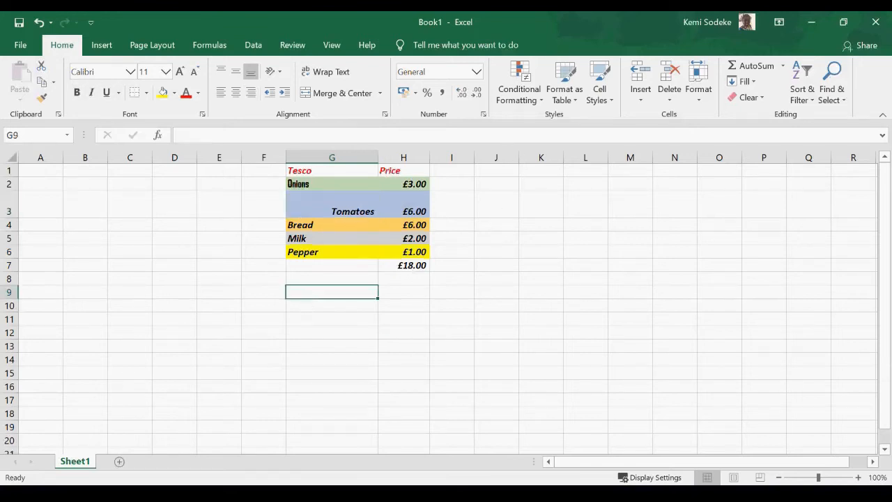
{"action": "type", "text": "i an m"}
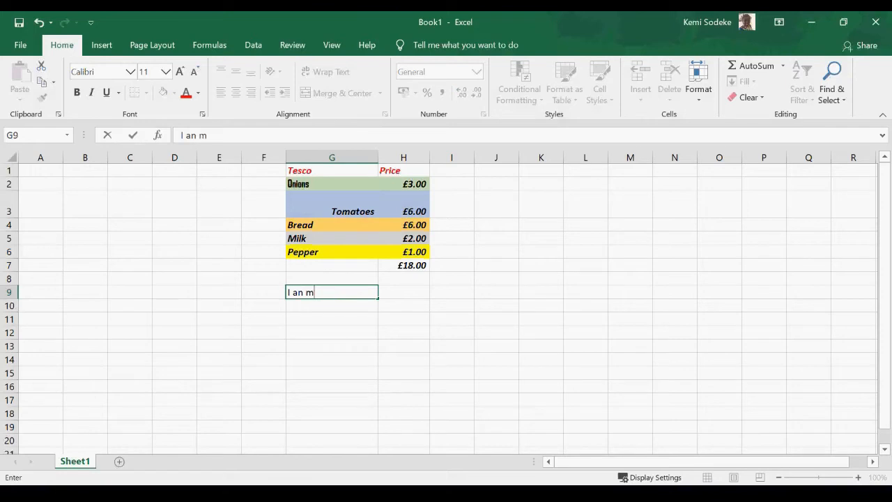
{"action": "type", "text": "going"}
{"action": "key", "text": "BackSpace"}
{"action": "key", "text": "BackSpace"}
{"action": "key", "text": "BackSpace"}
{"action": "key", "text": "BackSpace"}
{"action": "key", "text": "BackSpace"}
{"action": "key", "text": "BackSpace"}
{"action": "key", "text": "BackSpace"}
{"action": "key", "text": "BackSpace"}
{"action": "key", "text": "BackSpace"}
{"action": "type", "text": "m going shopping i"}
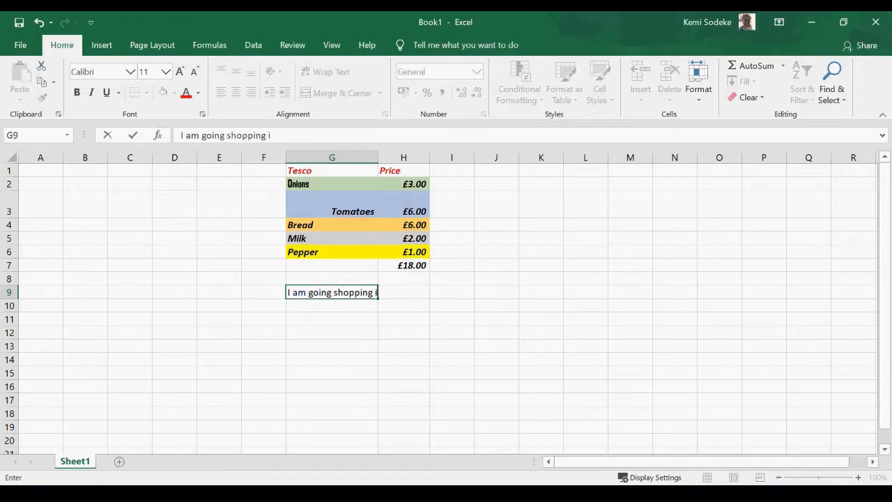
{"action": "type", "text": "n Tesco"}
{"action": "left_click", "coordinate": [422, 373]}
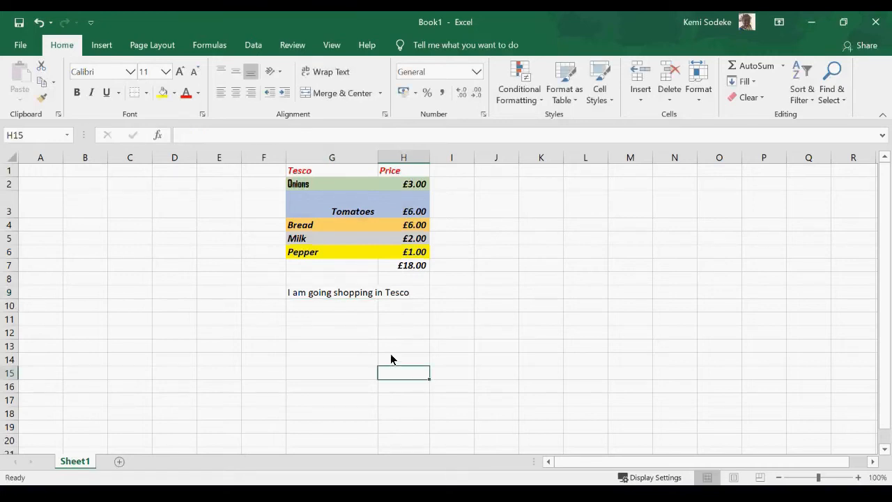
Turn Wrap Text on for G9, then off again.
{"action": "left_click", "coordinate": [358, 296]}
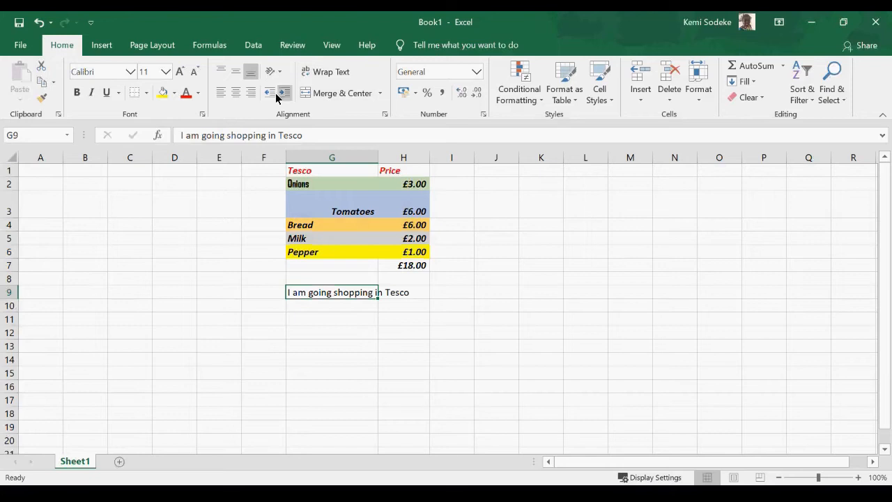
{"action": "left_click", "coordinate": [342, 75]}
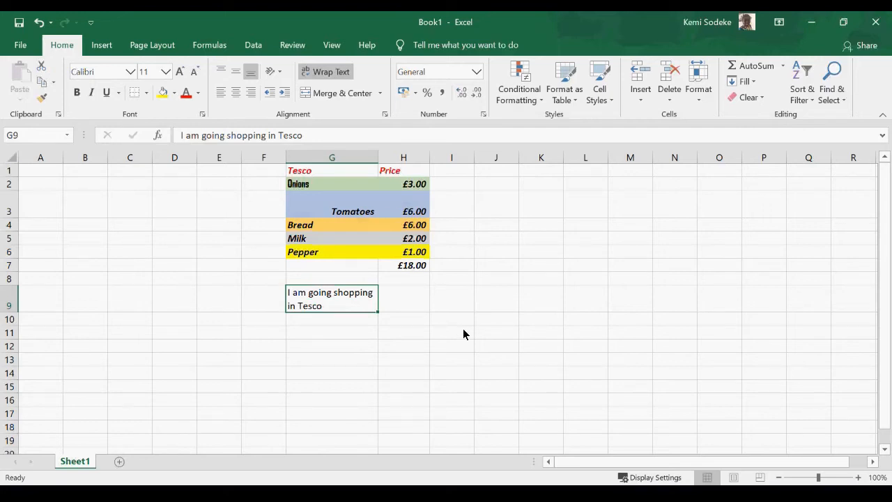
{"action": "left_click", "coordinate": [327, 74]}
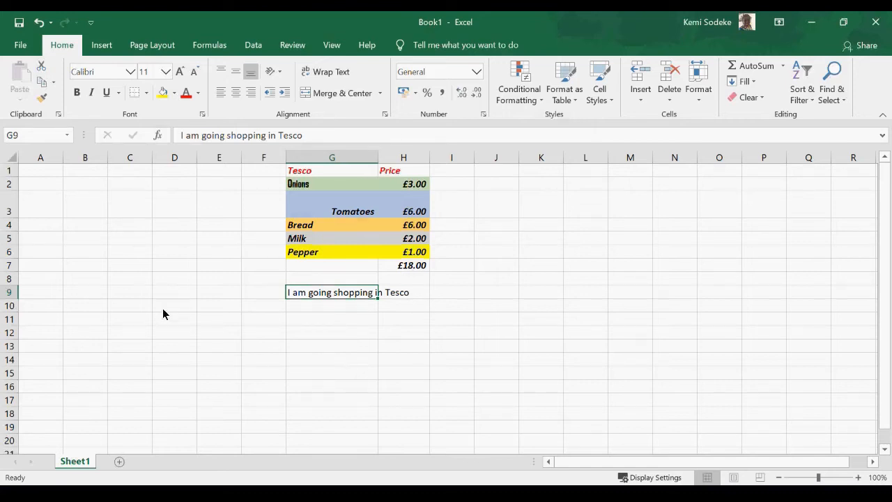
Merge and centre B3:D3, enter the word 'shopping' there, and review its alignment settings.
{"action": "left_click_drag", "start_coordinate": [85, 210], "coordinate": [174, 204]}
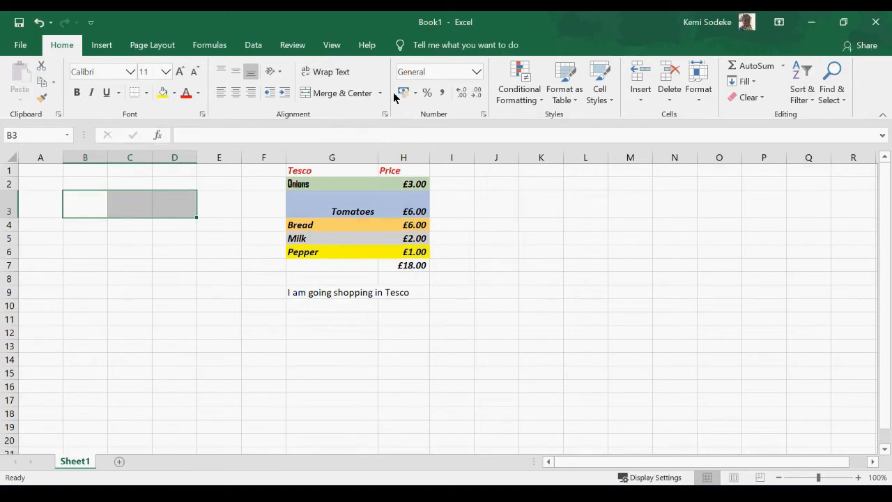
{"action": "left_click", "coordinate": [341, 93]}
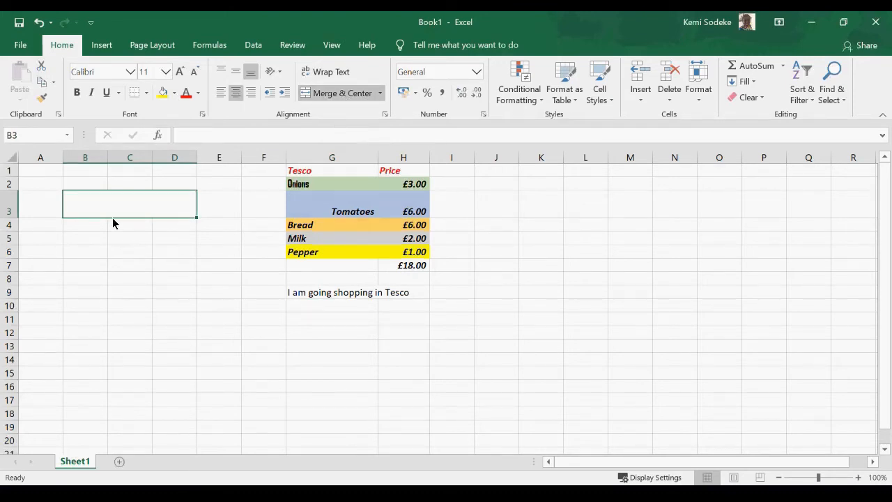
{"action": "type", "text": "too"}
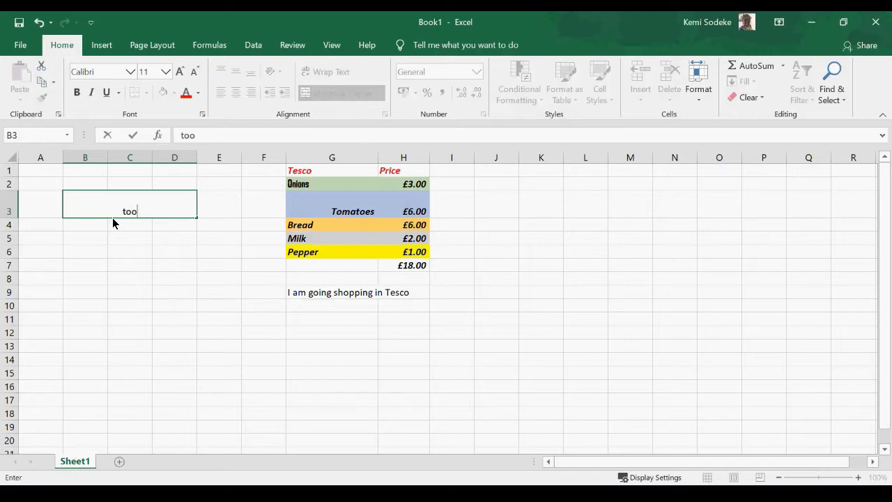
{"action": "key", "text": "BackSpace"}
{"action": "key", "text": "BackSpace"}
{"action": "key", "text": "BackSpace"}
{"action": "type", "text": "shopping"}
{"action": "key", "text": "ctrl+Return"}
{"action": "key", "text": "Return"}
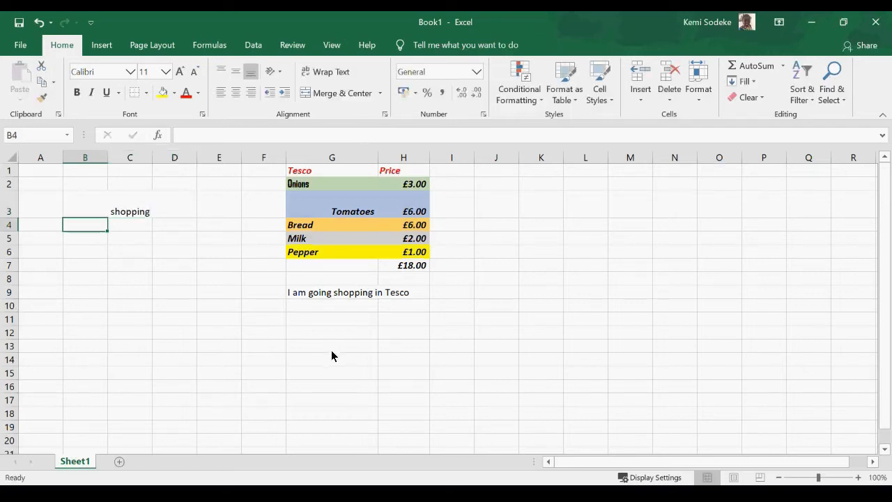
{"action": "left_click", "coordinate": [384, 115]}
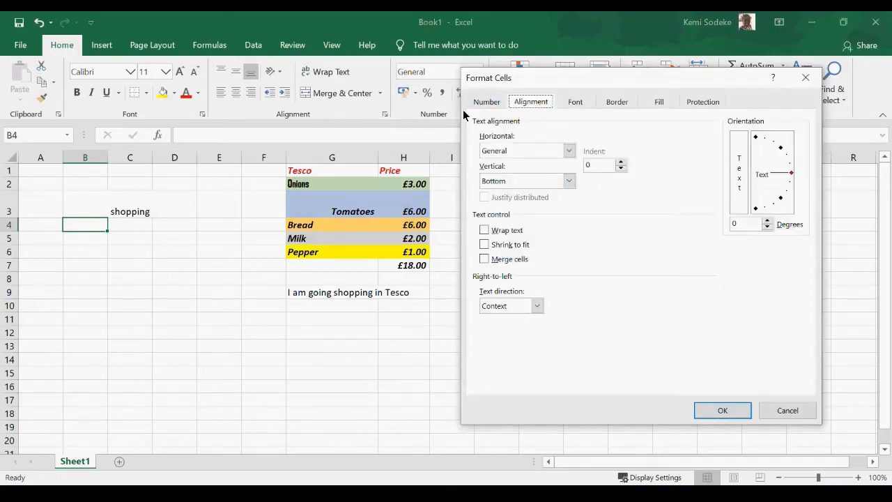
{"action": "left_click", "coordinate": [787, 411]}
{"action": "left_click", "coordinate": [530, 270]}
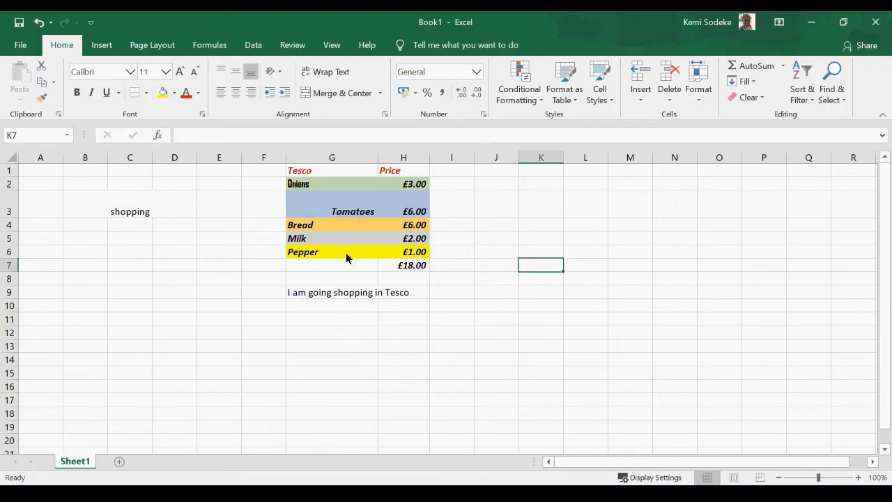
Delete the sentence in G9 and the word 'shopping' in B3.
{"action": "left_click", "coordinate": [324, 297]}
{"action": "key", "text": "Delete"}
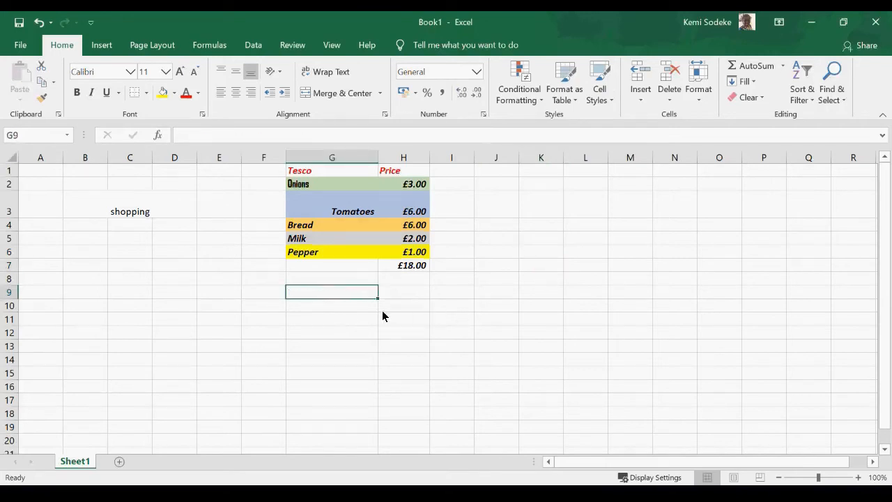
{"action": "left_click", "coordinate": [123, 213]}
{"action": "key", "text": "Delete"}
Format the Tomatoes price in H3 as € Euro accounting, after briefly trying US dollars.
{"action": "left_click", "coordinate": [404, 346]}
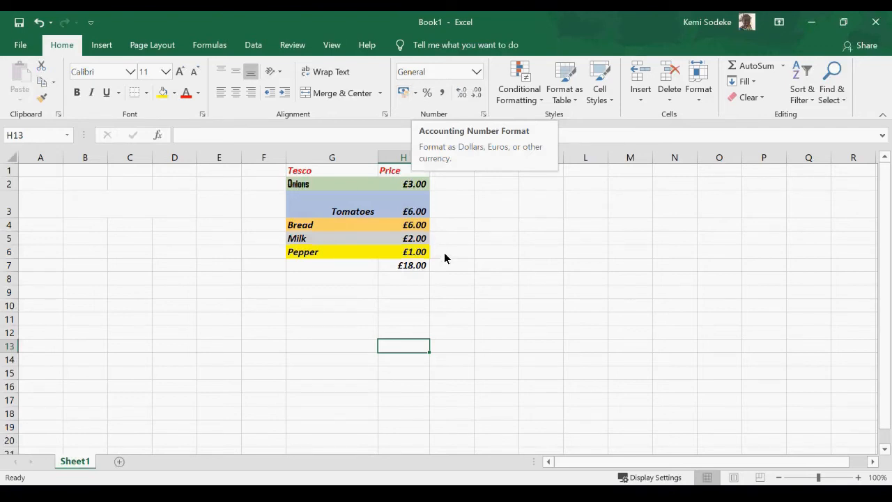
{"action": "left_click", "coordinate": [409, 213]}
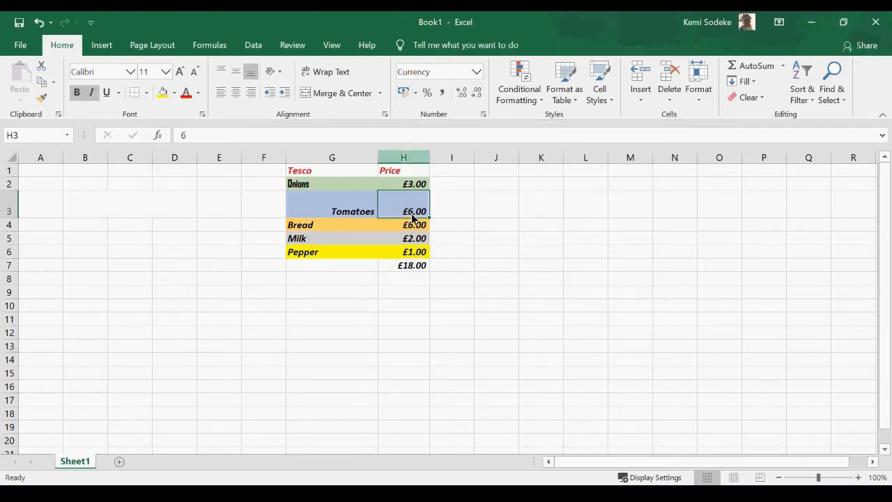
{"action": "left_click", "coordinate": [416, 94]}
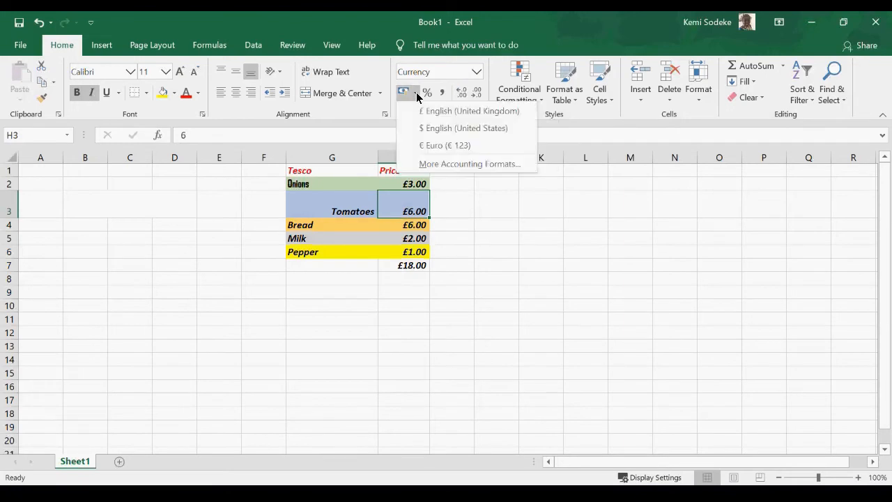
{"action": "left_click", "coordinate": [465, 130]}
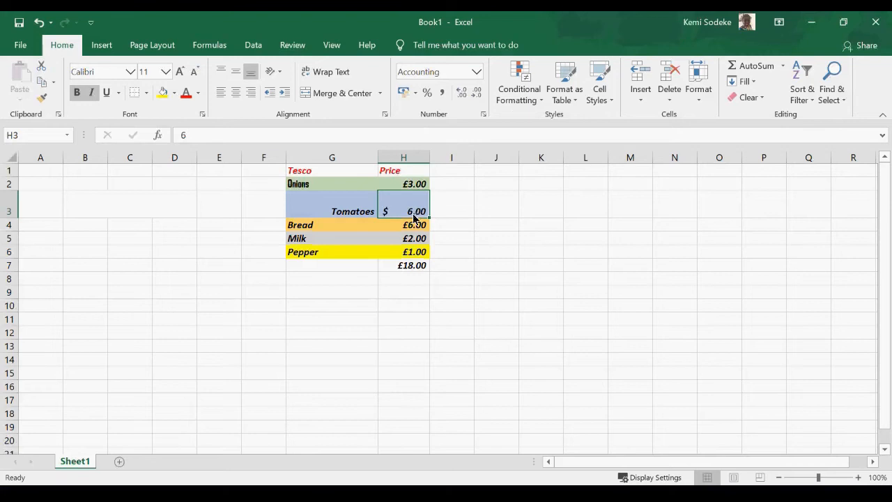
{"action": "left_click", "coordinate": [417, 94]}
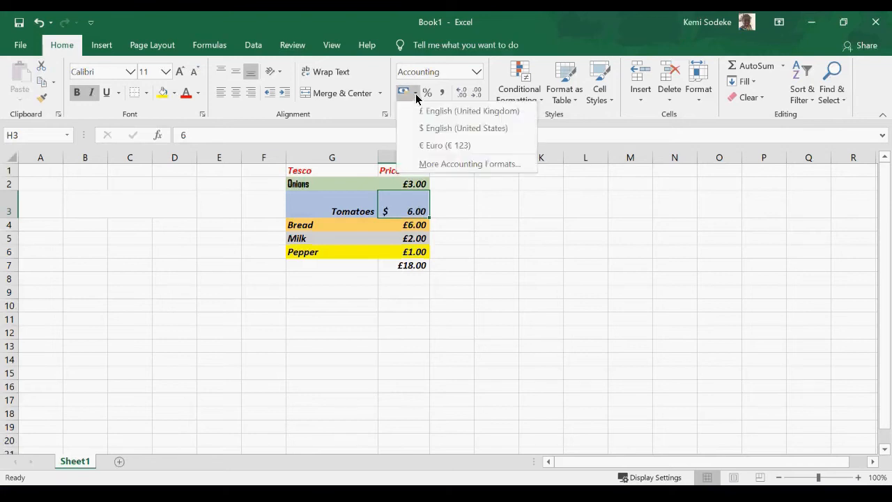
{"action": "left_click", "coordinate": [465, 148]}
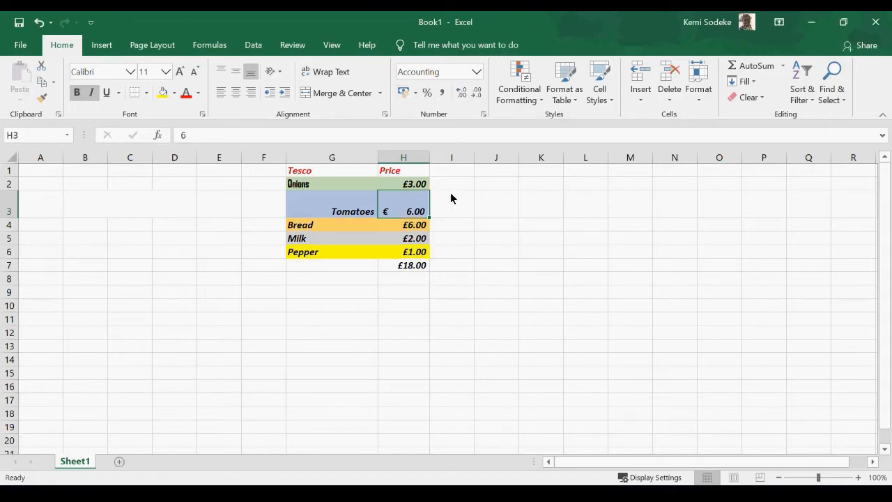
Show the Bread price in H4 as a percentage, then undo it back to £6.00.
{"action": "left_click", "coordinate": [426, 231]}
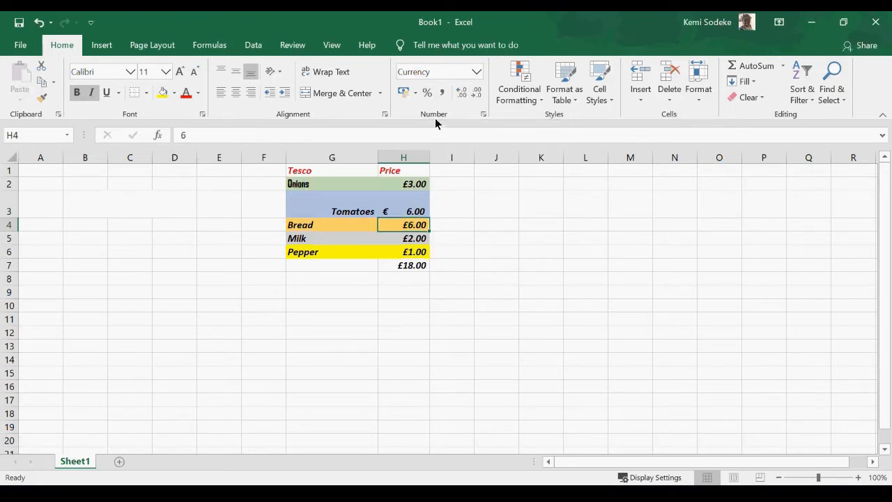
{"action": "left_click", "coordinate": [428, 93]}
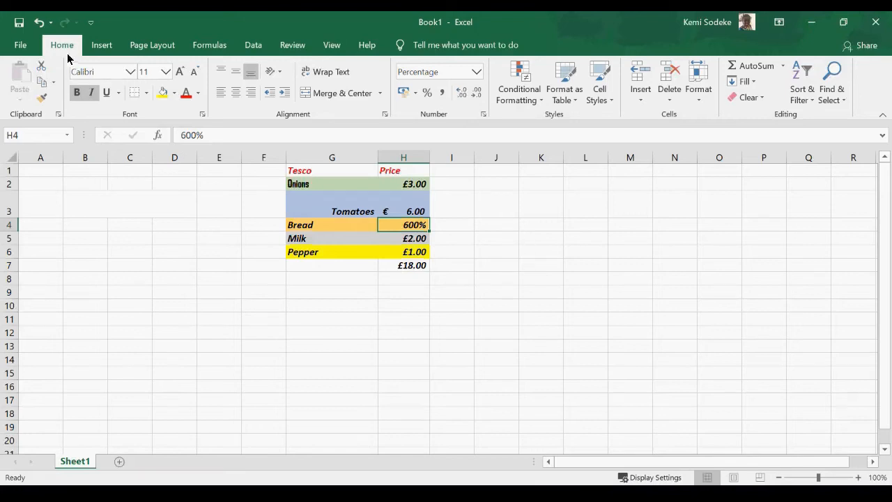
{"action": "left_click", "coordinate": [38, 23]}
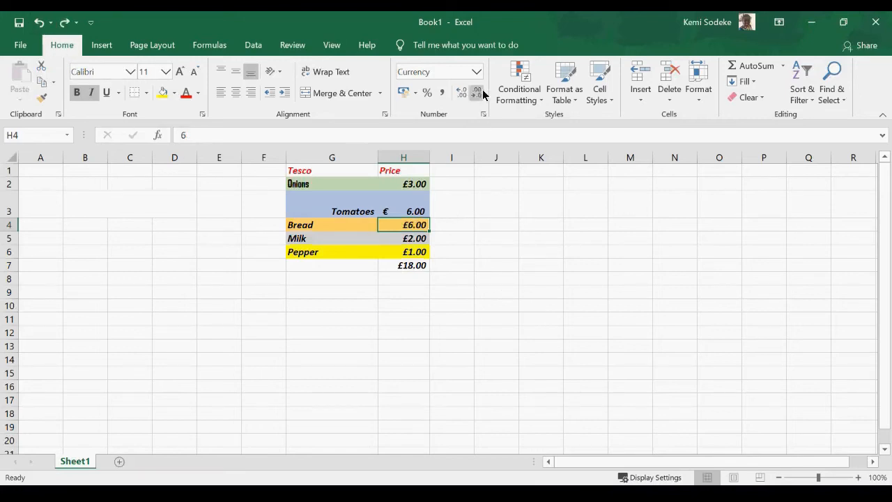
{"action": "left_click", "coordinate": [496, 211]}
Enter 1000 in J3 with Comma Style and three decimals, shown as 1,000.000.
{"action": "type", "text": "1000"}
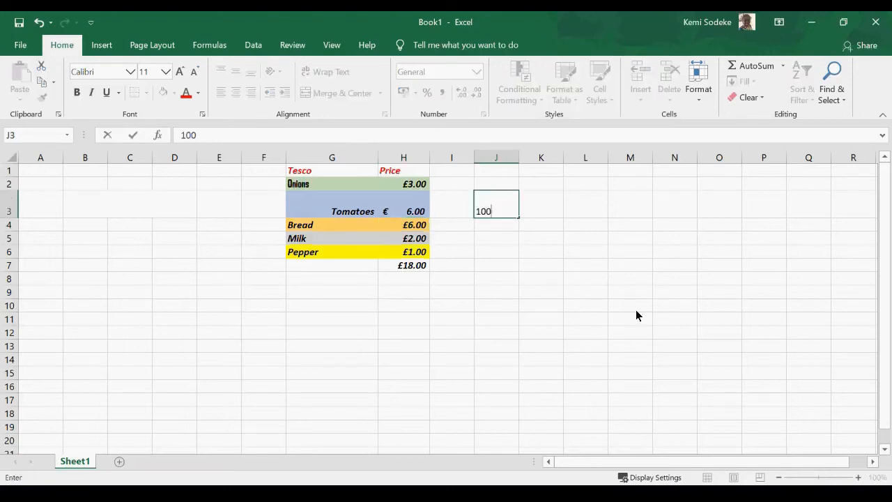
{"action": "key", "text": "Return"}
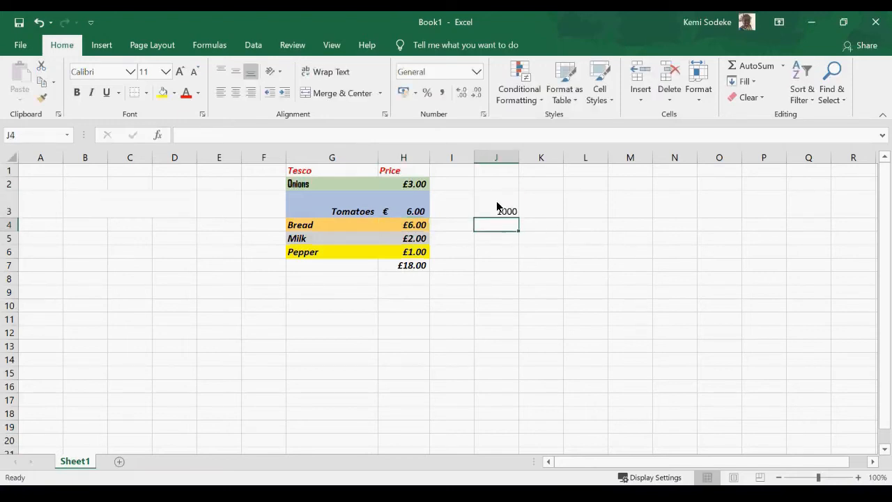
{"action": "left_click", "coordinate": [499, 207]}
{"action": "left_click", "coordinate": [442, 93]}
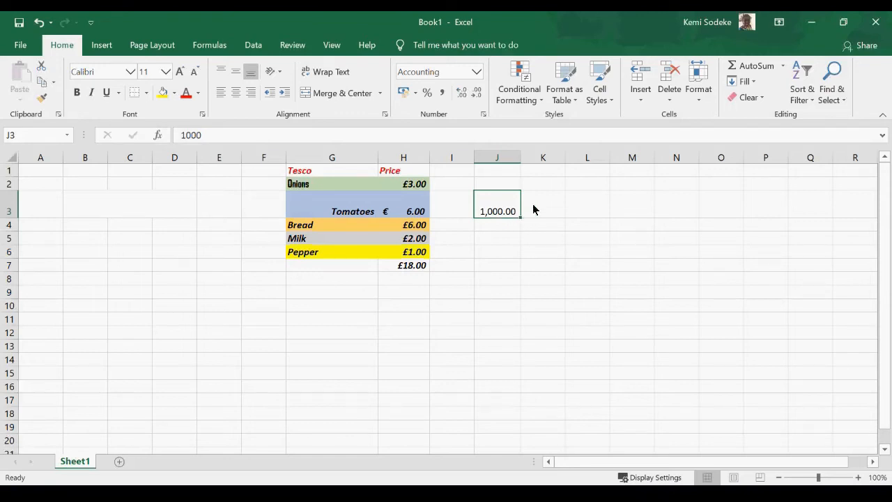
{"action": "left_click", "coordinate": [476, 95]}
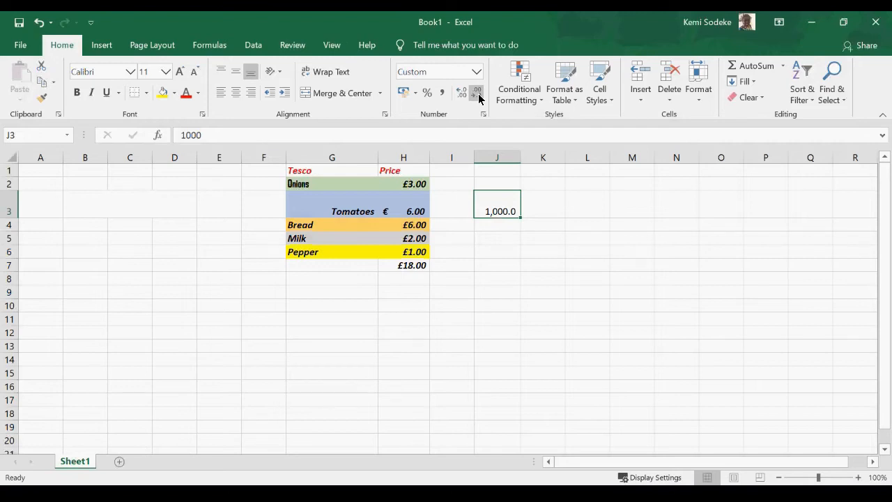
{"action": "left_click", "coordinate": [479, 98]}
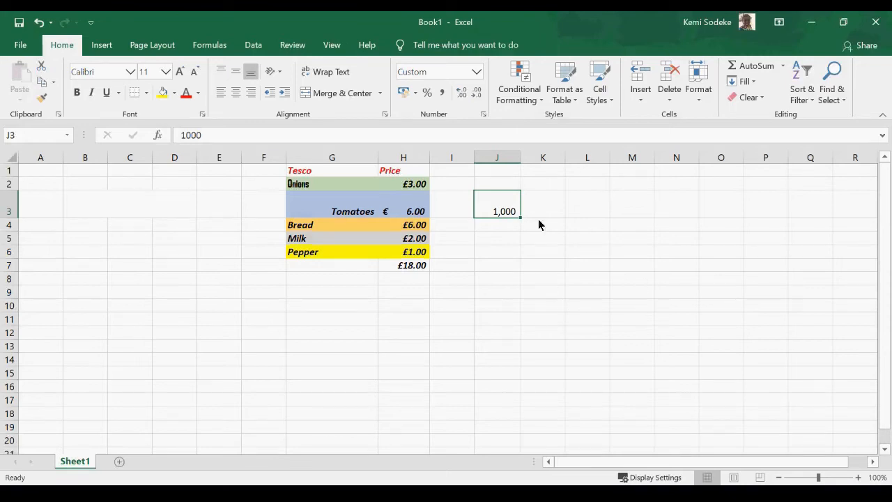
{"action": "left_click", "coordinate": [462, 94]}
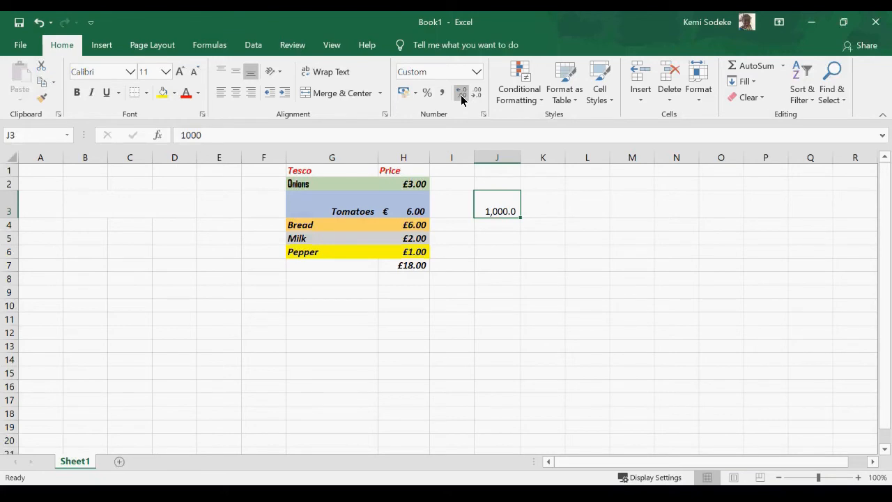
{"action": "left_click", "coordinate": [461, 98]}
{"action": "left_click", "coordinate": [461, 97]}
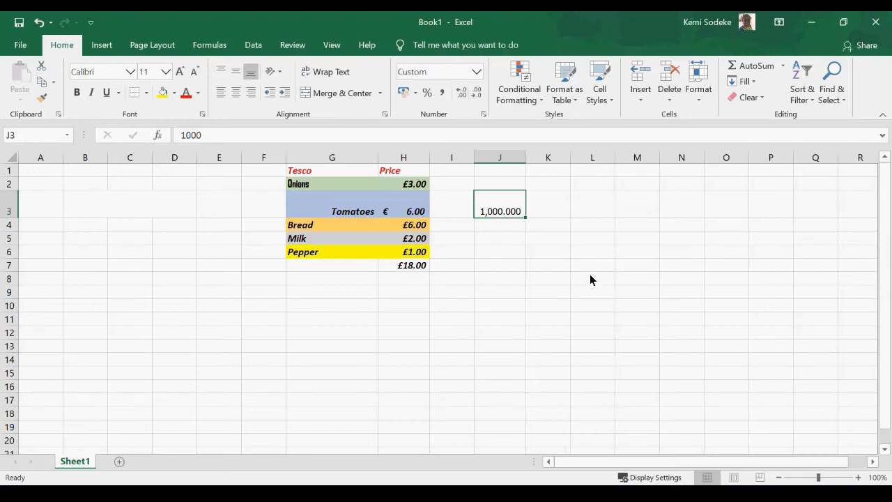
{"action": "left_click", "coordinate": [494, 292]}
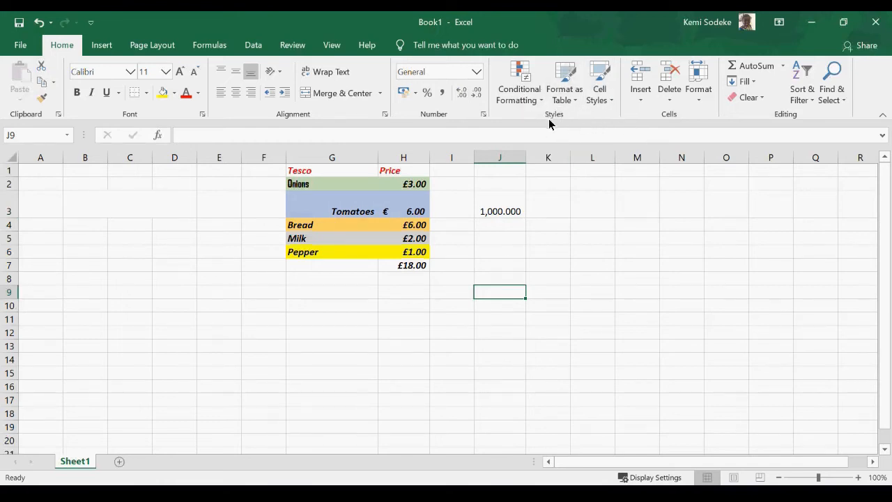
Browse the Conditional Formatting and Format as Table galleries without applying anything.
{"action": "left_click", "coordinate": [541, 100]}
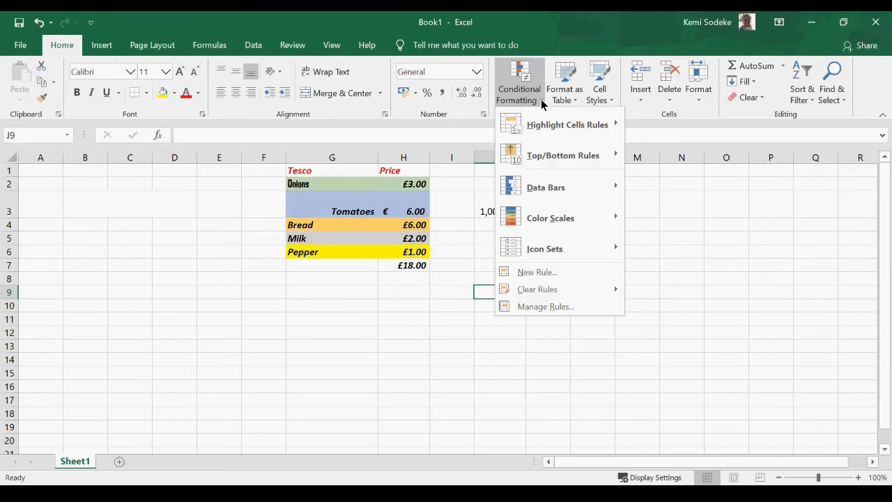
{"action": "mouse_move", "coordinate": [579, 124]}
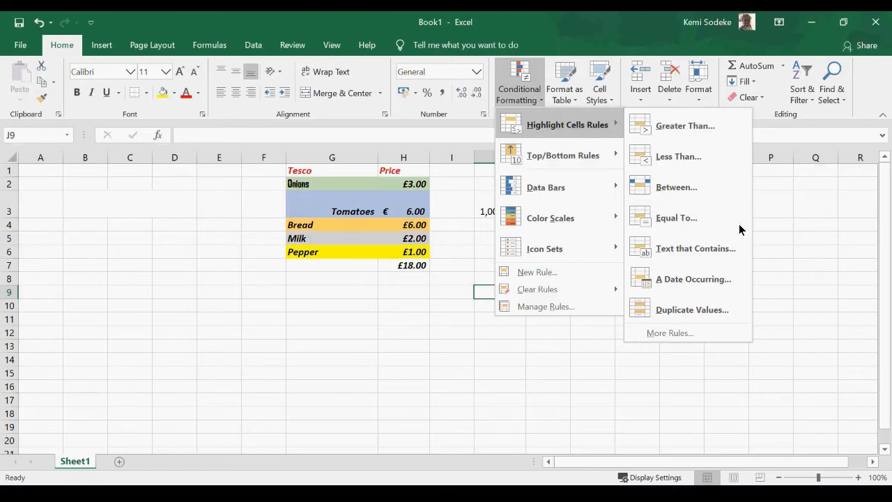
{"action": "left_click", "coordinate": [823, 226]}
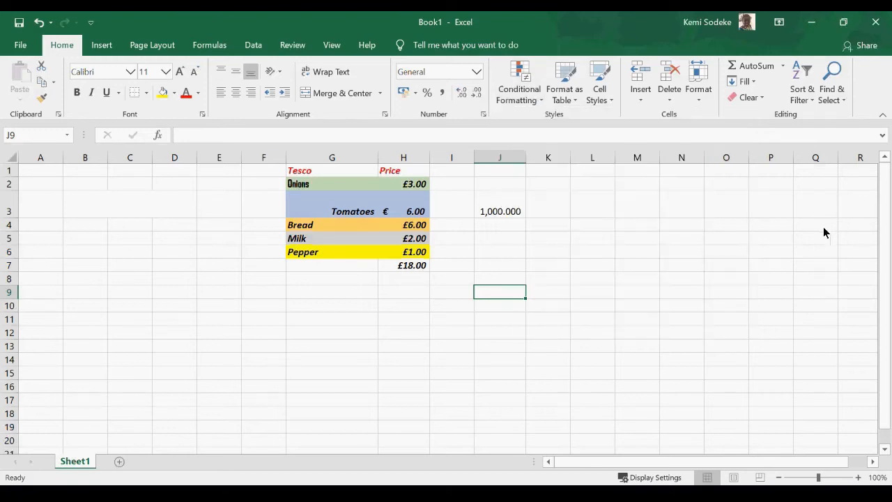
{"action": "left_click", "coordinate": [576, 103]}
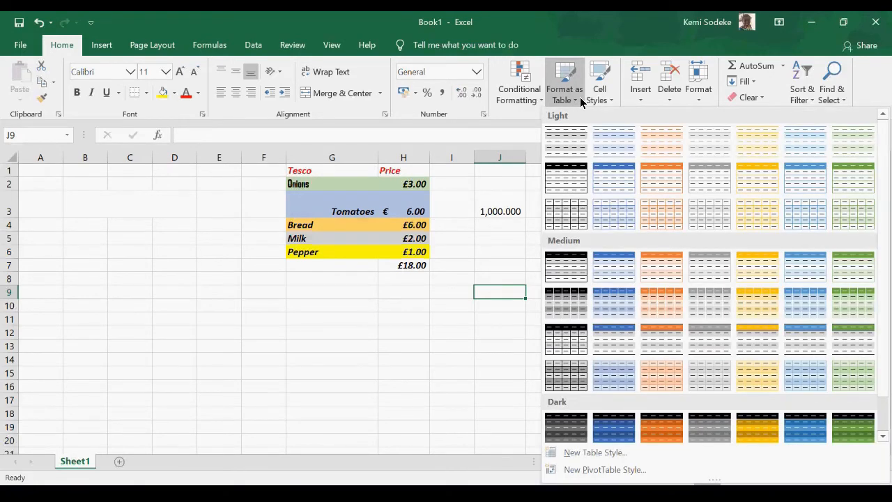
{"action": "left_click", "coordinate": [399, 321]}
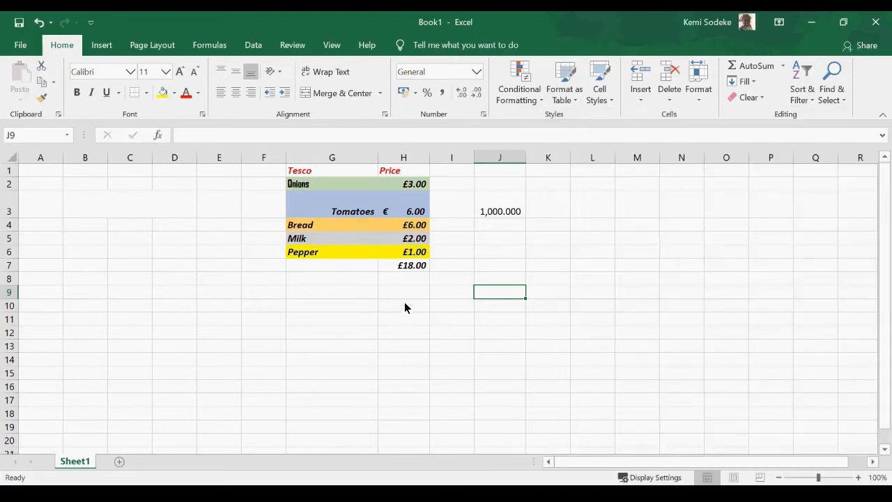
Delete the 1,000.000 test value from J3 and select the price list G1:H7.
{"action": "left_click", "coordinate": [503, 211]}
{"action": "key", "text": "Delete"}
{"action": "left_click_drag", "start_coordinate": [365, 350], "coordinate": [362, 335]}
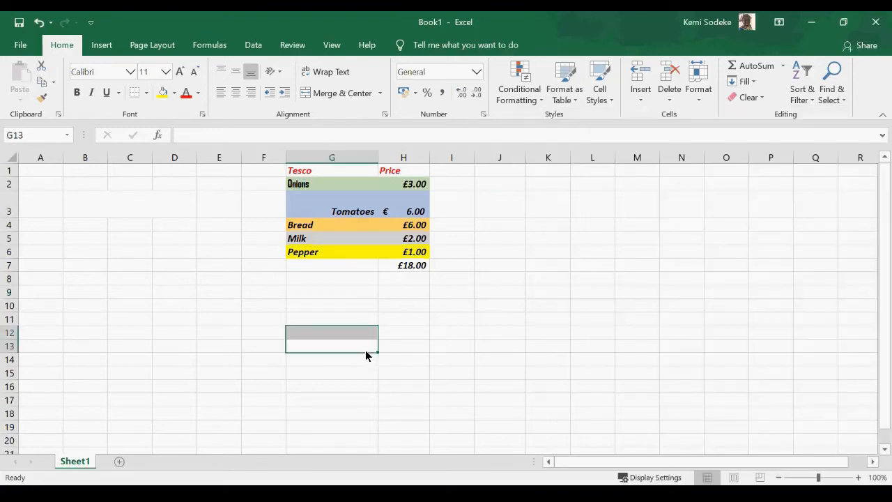
{"action": "left_click_drag", "start_coordinate": [303, 171], "coordinate": [388, 265]}
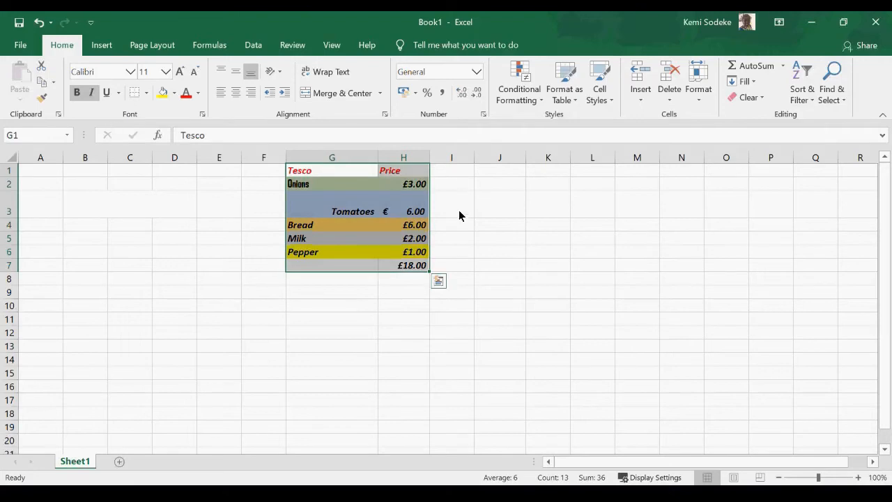
{"action": "left_click", "coordinate": [354, 211]}
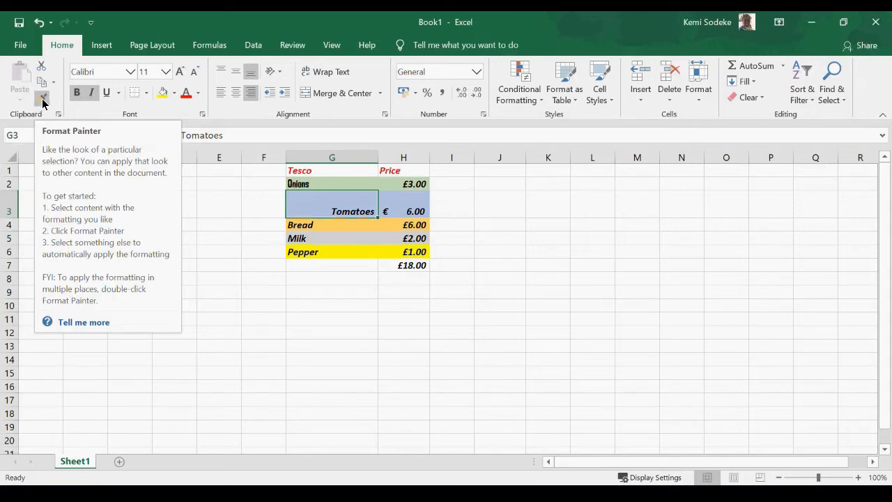
Inspect the Pepper and Tomatoes cells and the Tomatoes price's number format.
{"action": "left_click", "coordinate": [330, 295]}
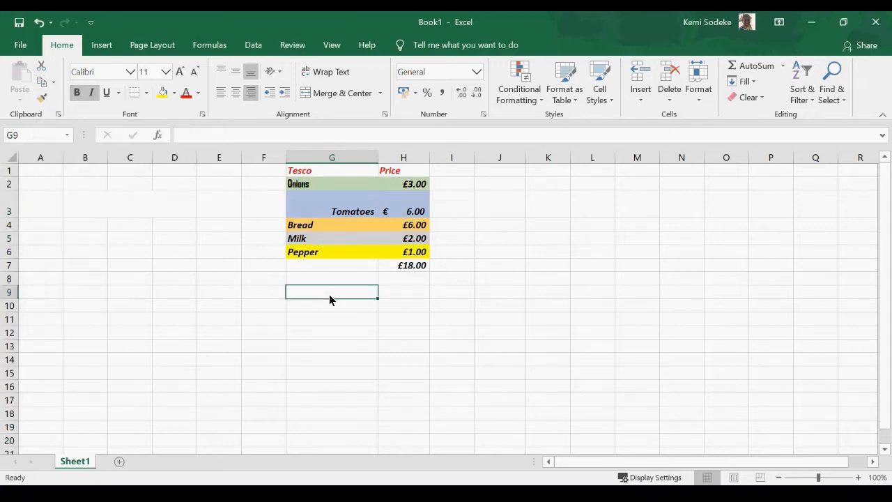
{"action": "left_click", "coordinate": [315, 254]}
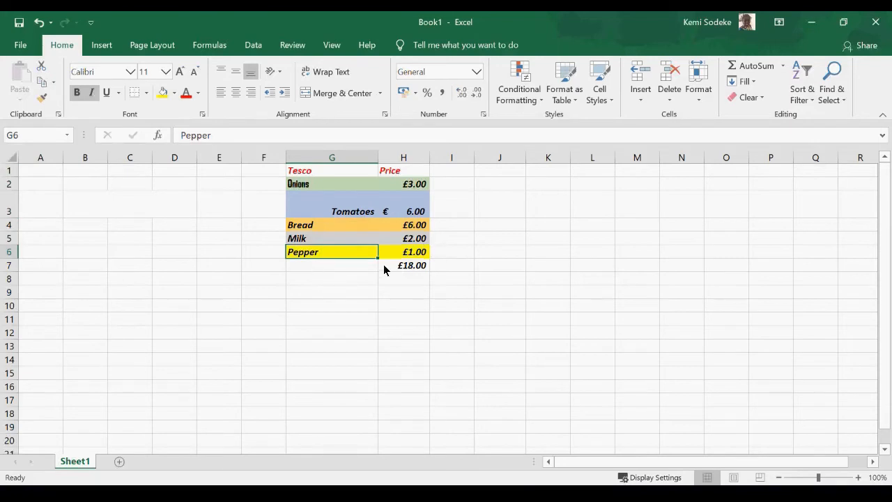
{"action": "left_click", "coordinate": [353, 207]}
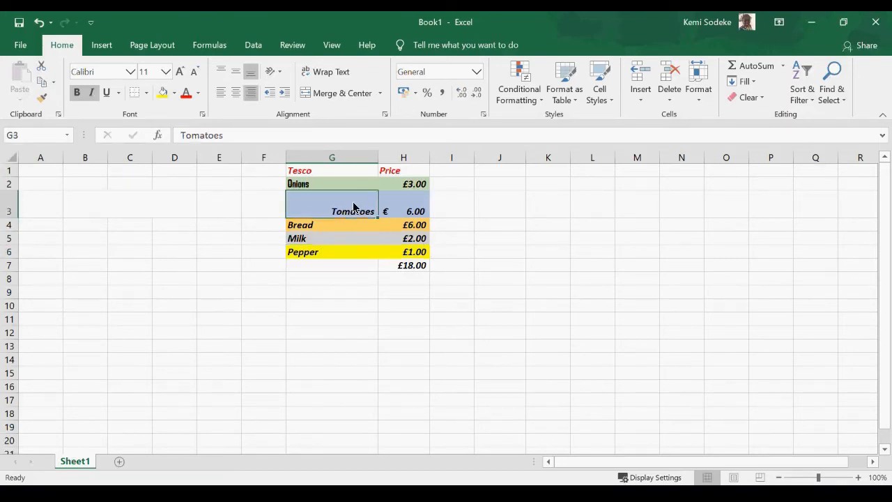
{"action": "left_click", "coordinate": [410, 211]}
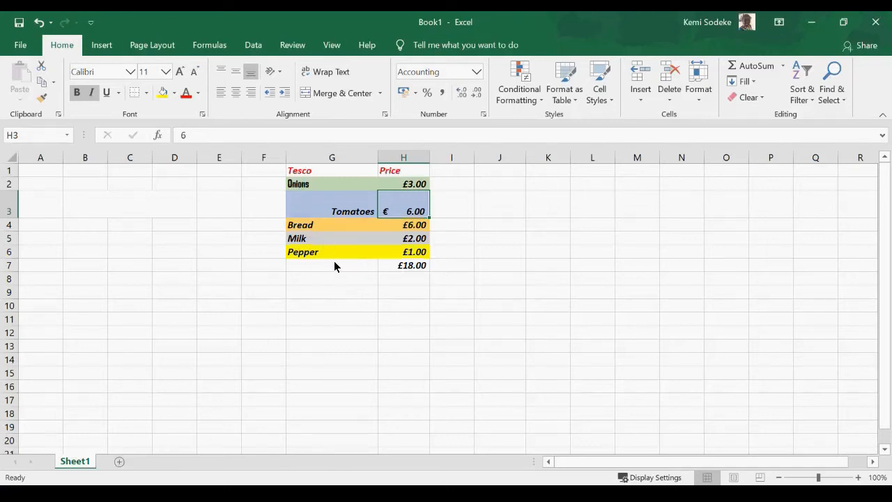
Copy the Pepper row's yellow formatting from G6:H6 onto the Tomatoes row G3:H3.
{"action": "left_click_drag", "start_coordinate": [298, 256], "coordinate": [398, 254]}
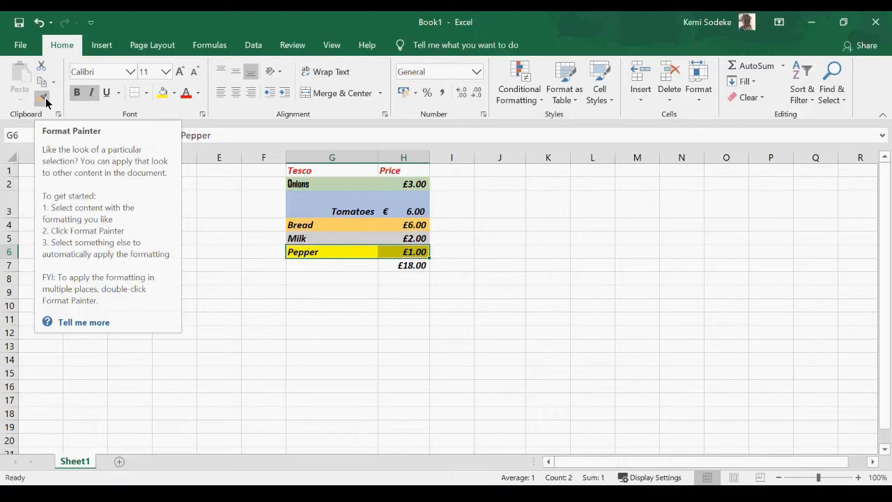
{"action": "left_click", "coordinate": [43, 98]}
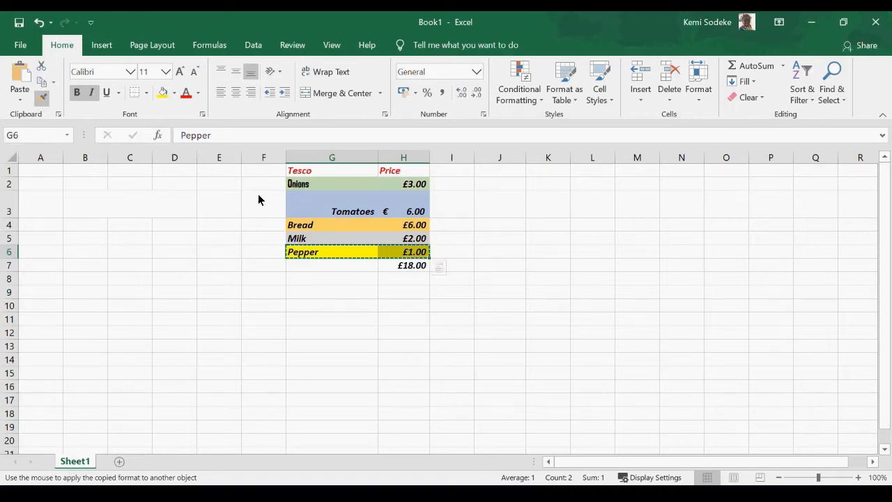
{"action": "left_click_drag", "start_coordinate": [299, 207], "coordinate": [394, 205]}
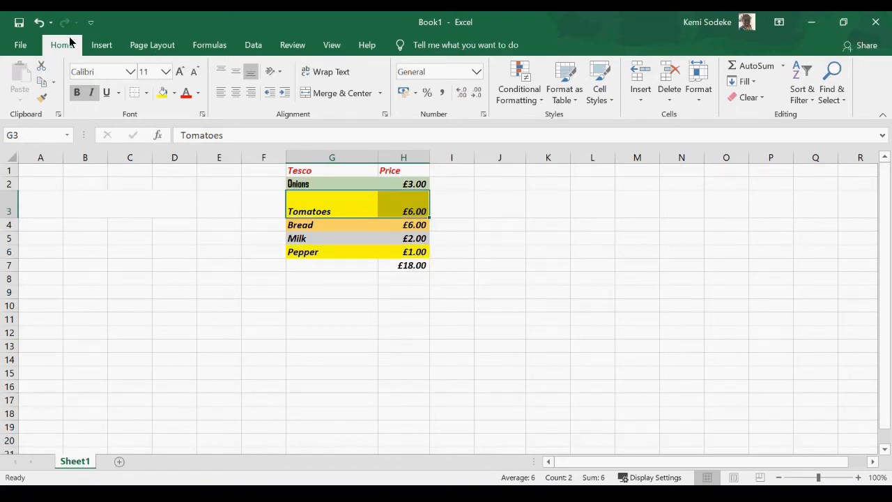
Undo the Tomatoes reformatting, then paint the Pepper format onto G3:H3 again.
{"action": "left_click", "coordinate": [39, 22]}
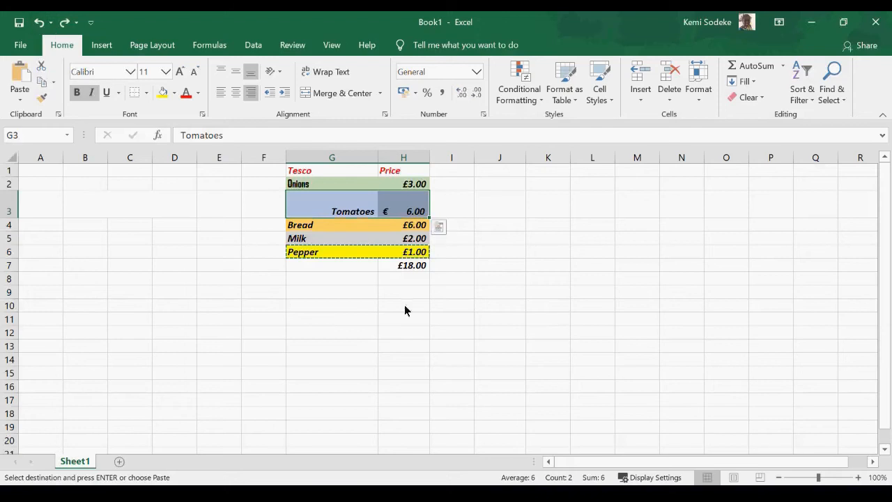
{"action": "key", "text": "Escape"}
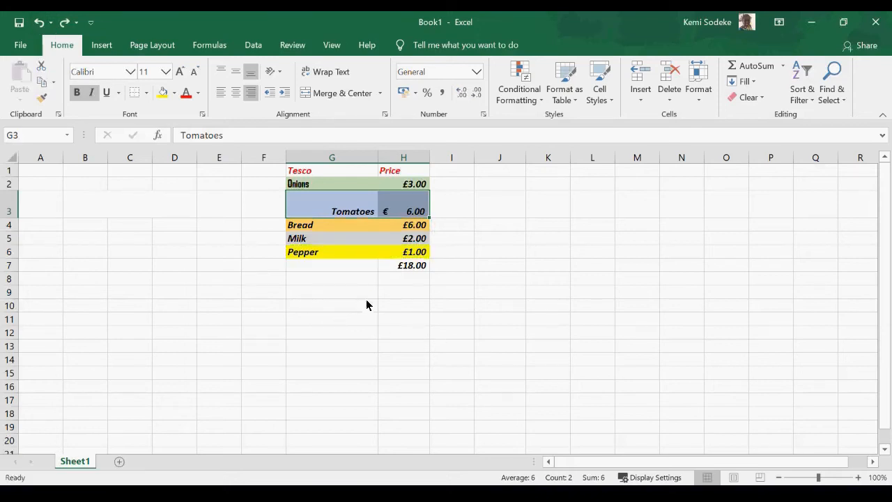
{"action": "left_click_drag", "start_coordinate": [305, 256], "coordinate": [409, 256]}
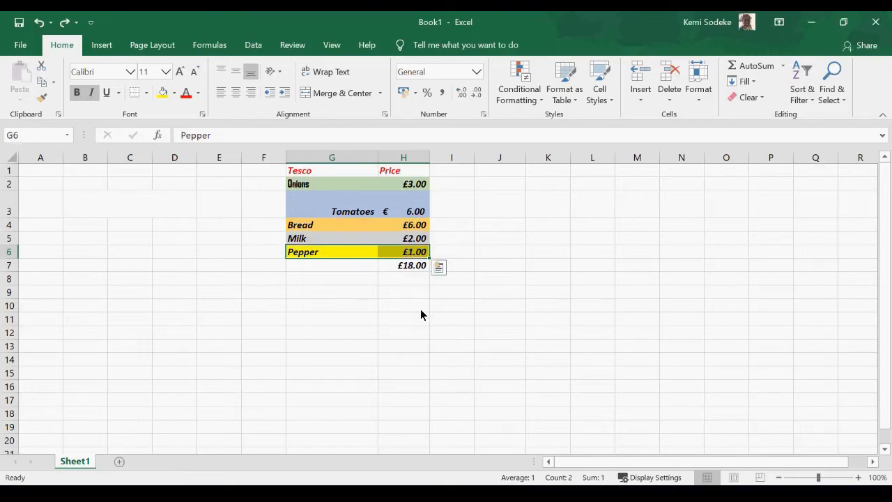
{"action": "left_click", "coordinate": [42, 100]}
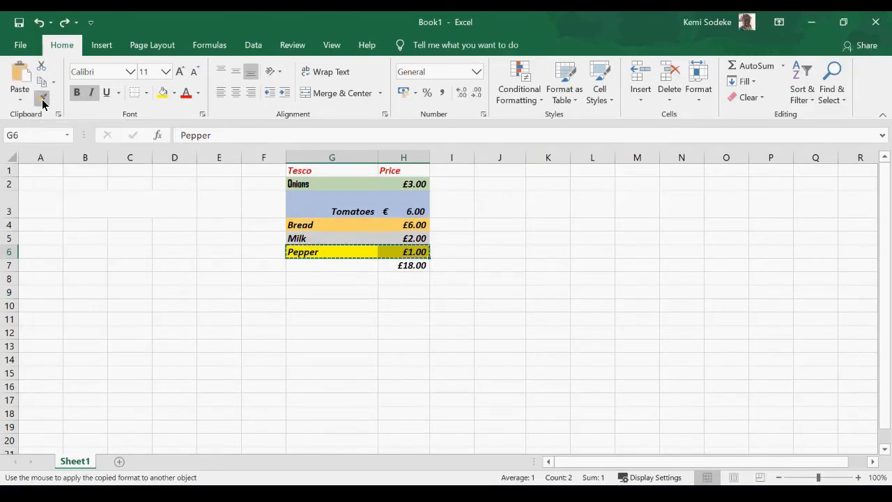
{"action": "left_click", "coordinate": [310, 208]}
{"action": "left_click_drag", "start_coordinate": [310, 209], "coordinate": [396, 213]}
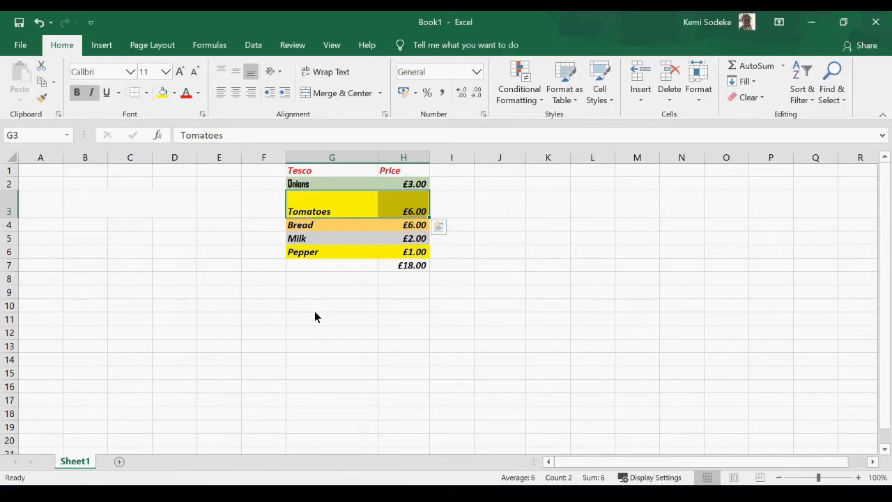
Undo that formatting again and reselect the Pepper row G6:H6 as the source.
{"action": "left_click", "coordinate": [39, 22]}
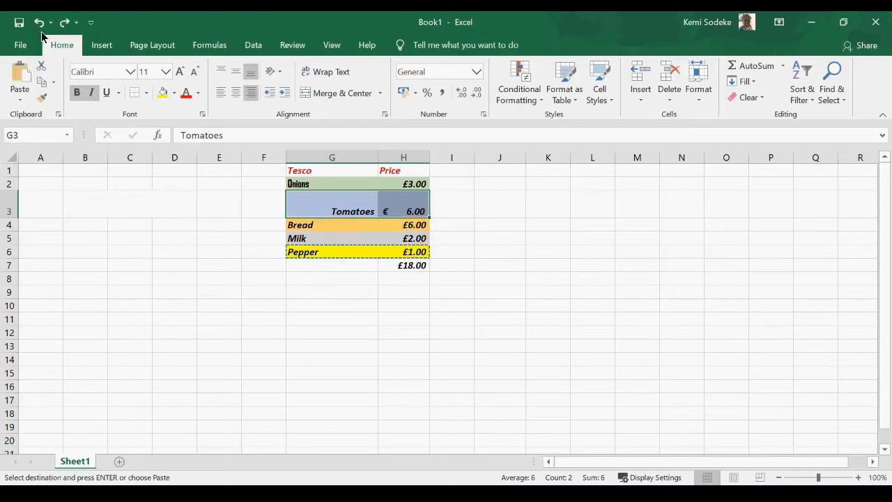
{"action": "key", "text": "Escape"}
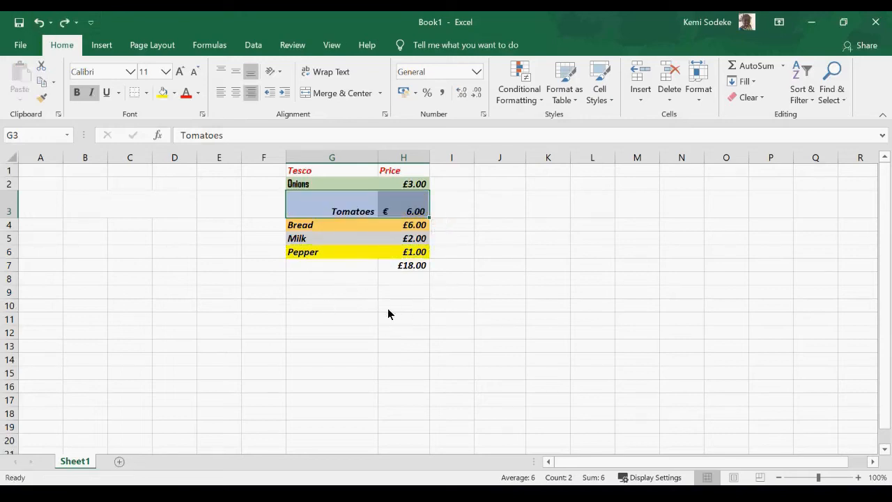
{"action": "left_click", "coordinate": [406, 306]}
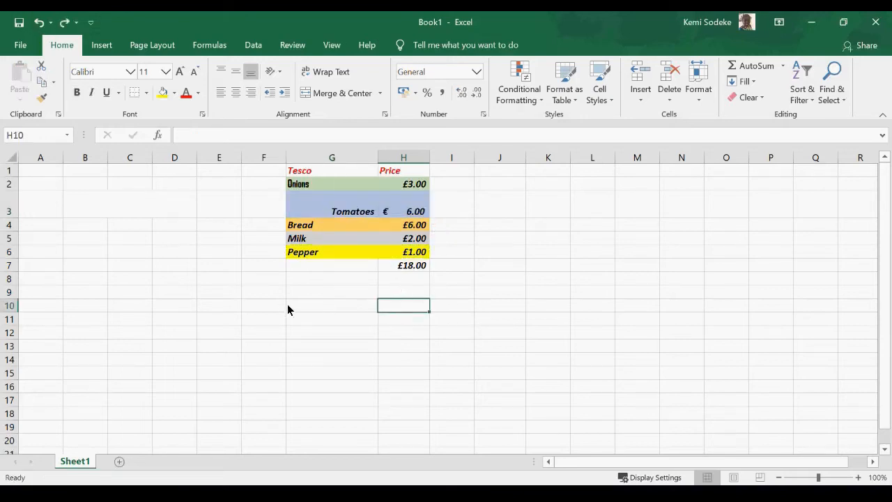
{"action": "left_click_drag", "start_coordinate": [304, 255], "coordinate": [421, 253]}
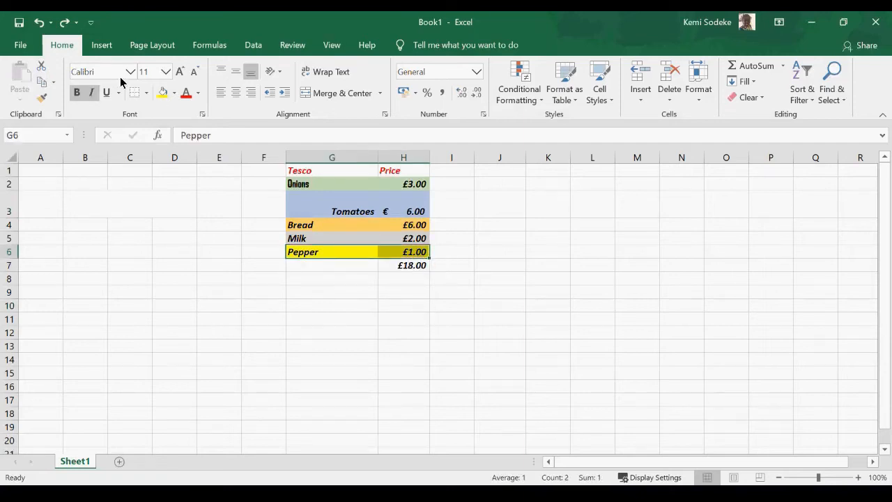
Paint the Pepper row's yellow format onto the Tomatoes, Bread, Milk, Onions and Tesco/Price header rows.
{"action": "left_click", "coordinate": [42, 102]}
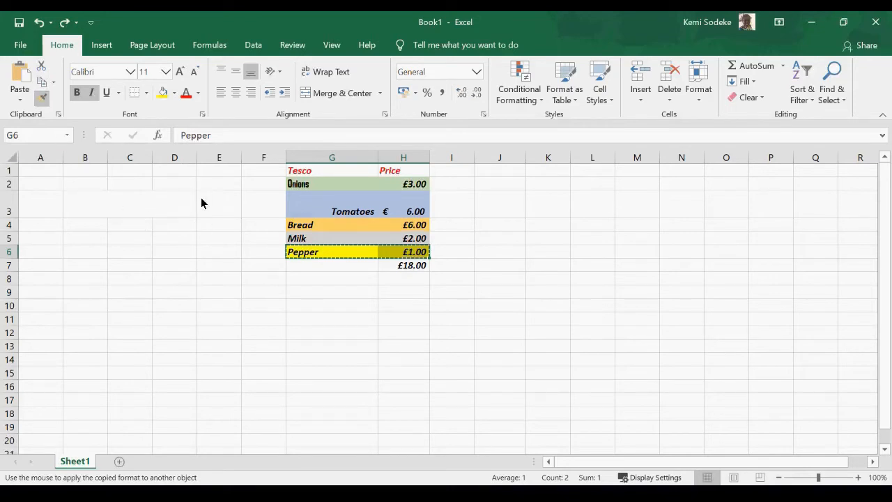
{"action": "left_click", "coordinate": [301, 211]}
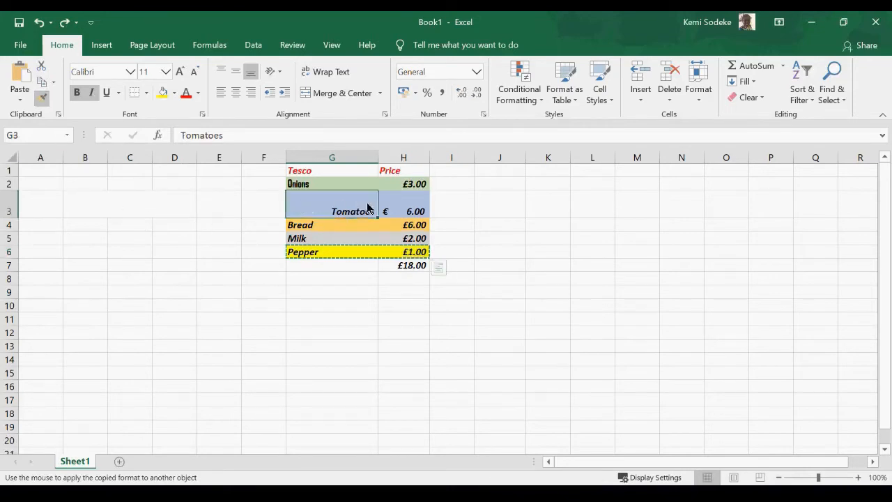
{"action": "left_click_drag", "start_coordinate": [368, 208], "coordinate": [393, 207]}
{"action": "left_click", "coordinate": [294, 228]}
{"action": "left_click_drag", "start_coordinate": [295, 227], "coordinate": [391, 229]}
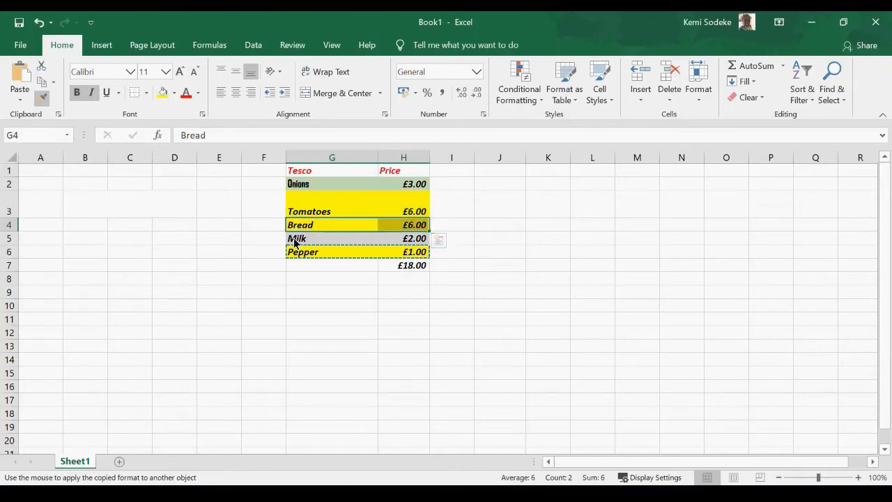
{"action": "left_click_drag", "start_coordinate": [295, 241], "coordinate": [392, 238]}
{"action": "left_click_drag", "start_coordinate": [294, 186], "coordinate": [394, 185]}
{"action": "left_click_drag", "start_coordinate": [295, 171], "coordinate": [386, 174]}
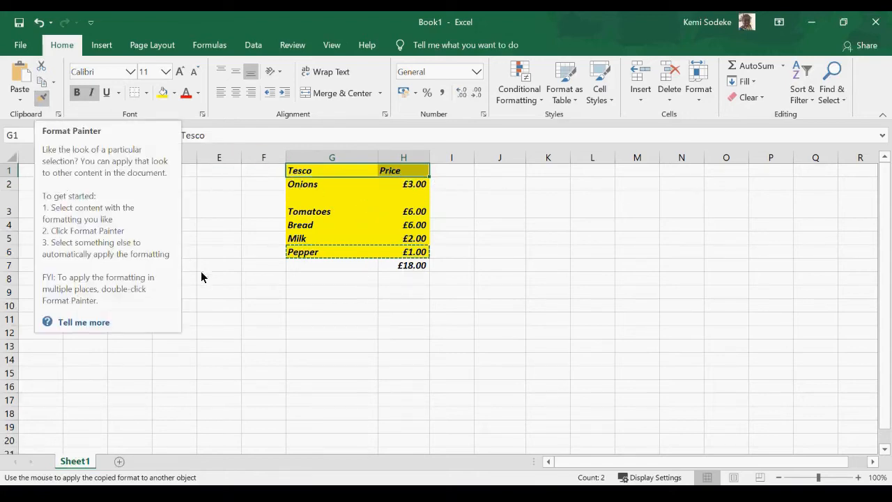
{"action": "left_click", "coordinate": [43, 100]}
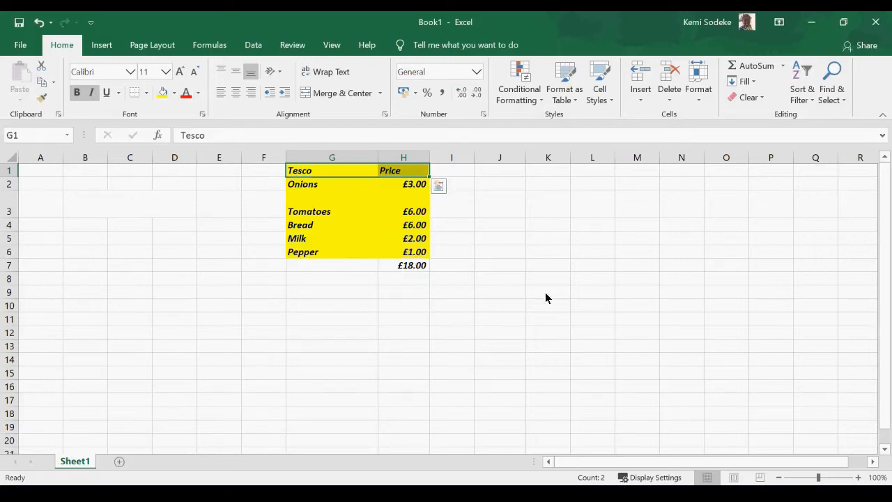
{"action": "left_click", "coordinate": [493, 238]}
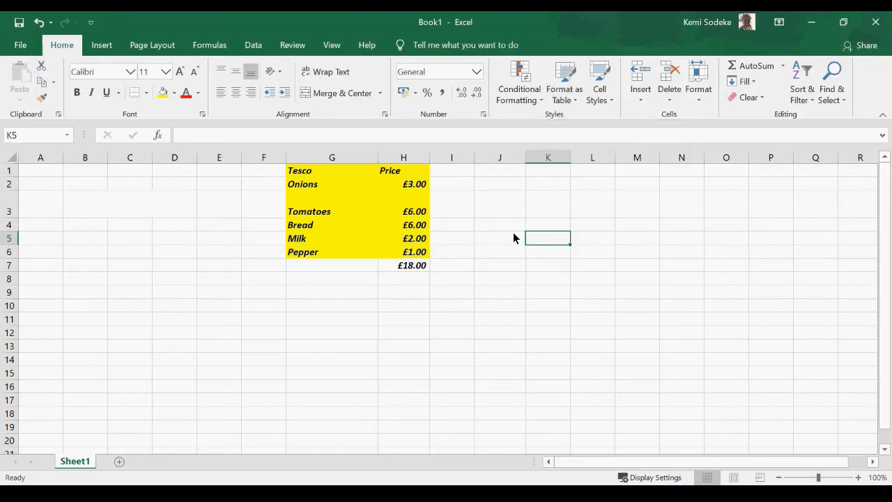
Format G1:H7 as a table with Blue Table Style Light 9, including headers.
{"action": "left_click_drag", "start_coordinate": [287, 175], "coordinate": [395, 273]}
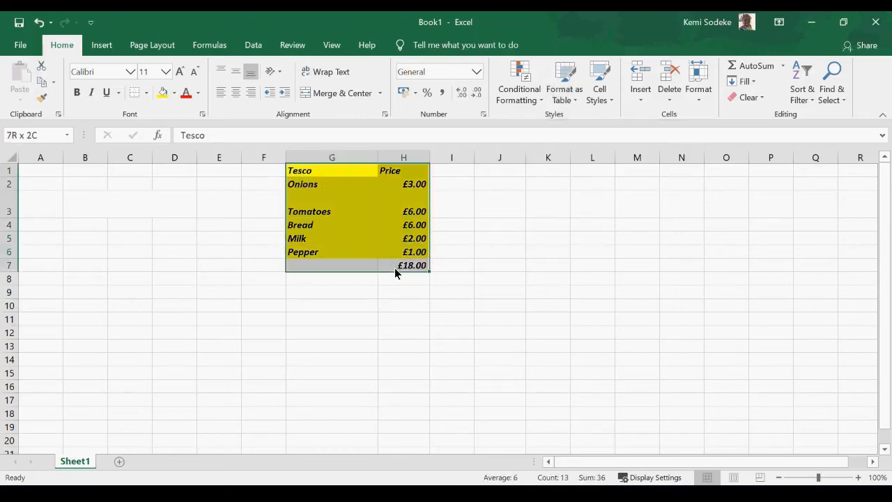
{"action": "left_click", "coordinate": [573, 105]}
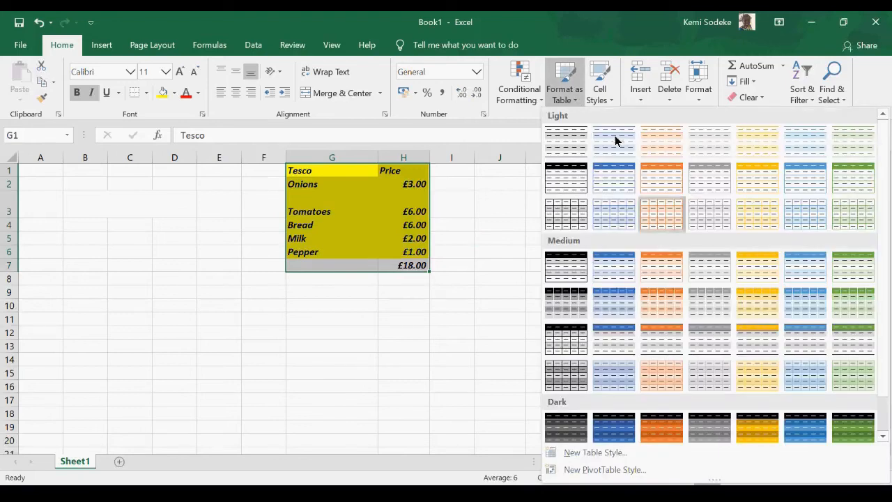
{"action": "left_click", "coordinate": [619, 184]}
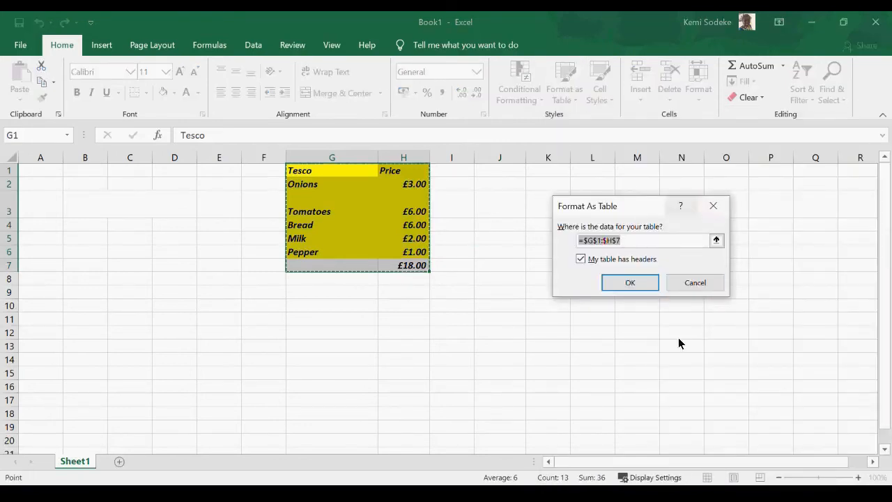
{"action": "left_click", "coordinate": [633, 284]}
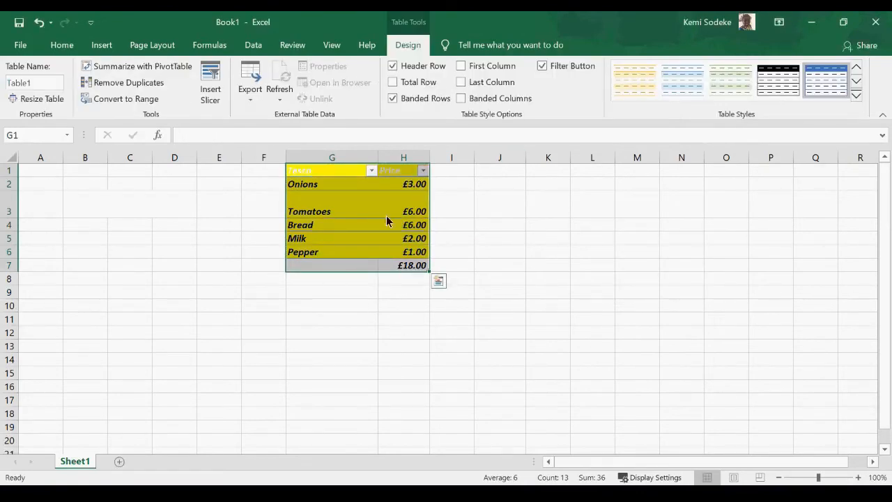
Apply a blue style from the Design tab's Table Styles to the table.
{"action": "left_click_drag", "start_coordinate": [313, 170], "coordinate": [403, 270]}
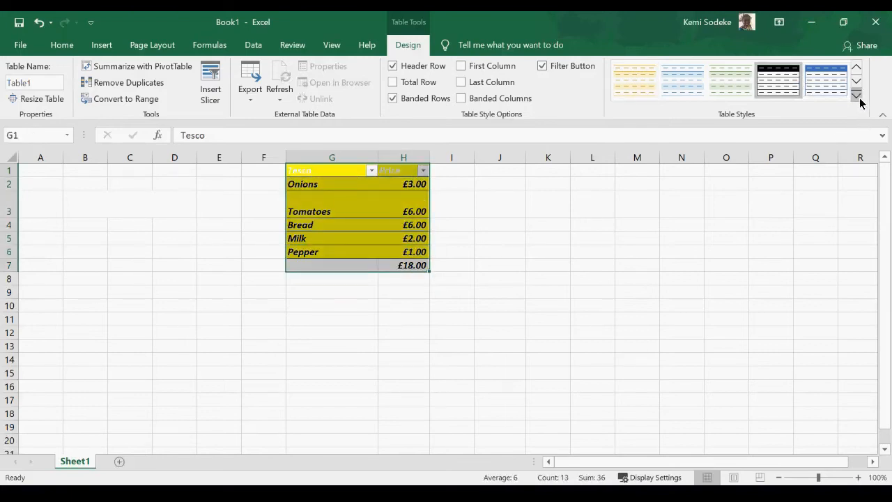
{"action": "left_click", "coordinate": [857, 96]}
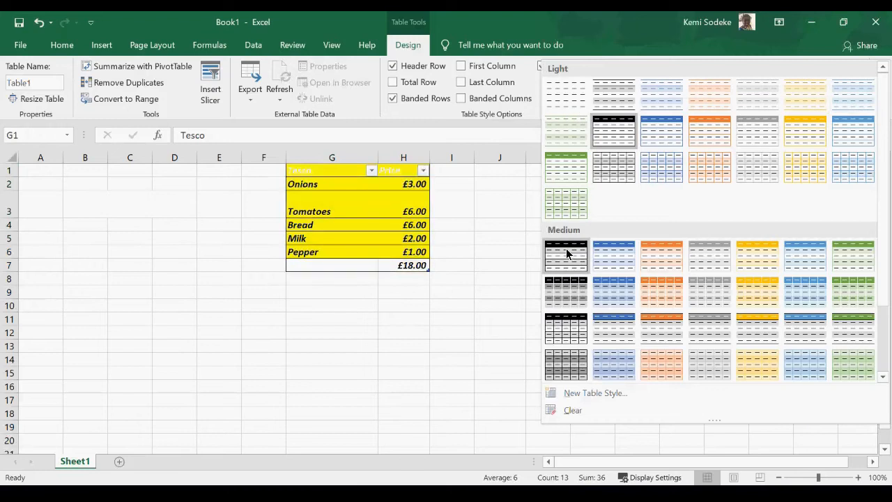
{"action": "key", "text": "Escape"}
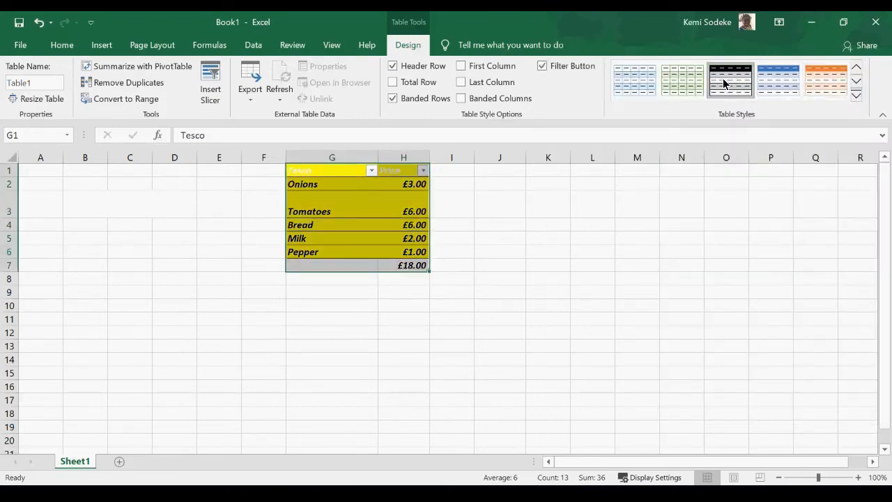
{"action": "left_click", "coordinate": [781, 84]}
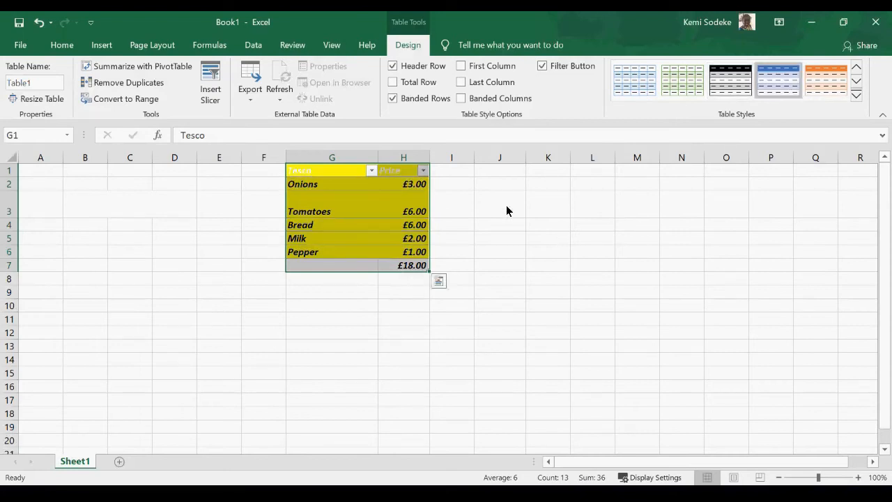
{"action": "left_click_drag", "start_coordinate": [453, 248], "coordinate": [448, 240]}
{"action": "left_click_drag", "start_coordinate": [304, 173], "coordinate": [386, 271]}
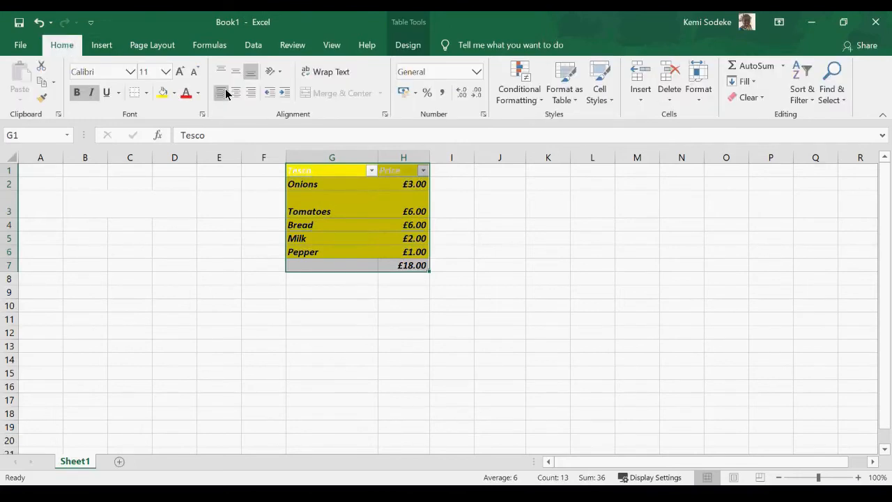
Set the table's fill to No Fill and widen columns G and H.
{"action": "left_click", "coordinate": [173, 92]}
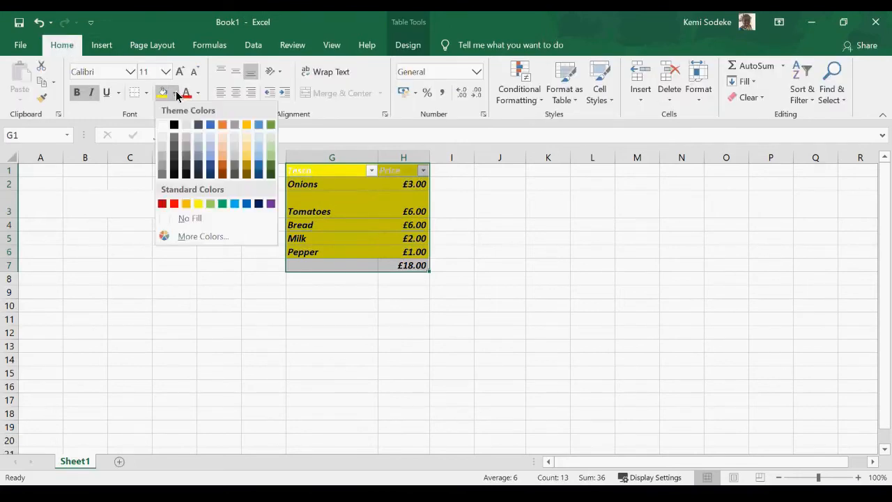
{"action": "left_click", "coordinate": [200, 218]}
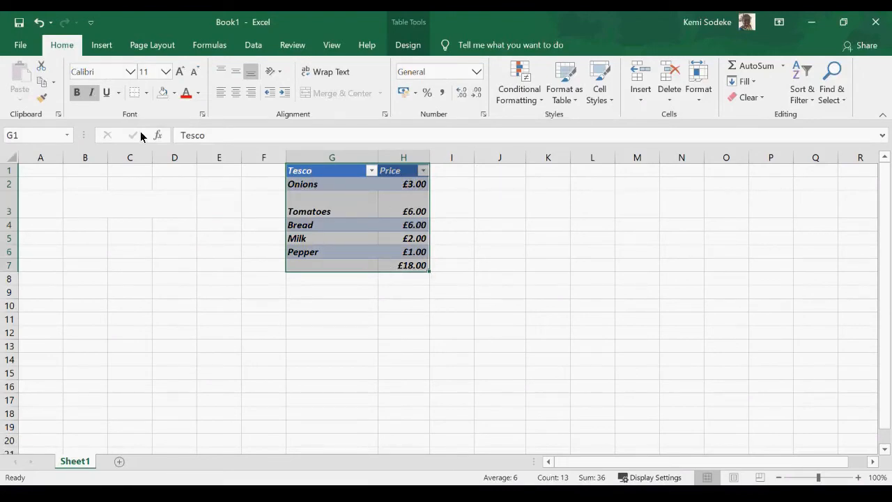
{"action": "left_click", "coordinate": [173, 93]}
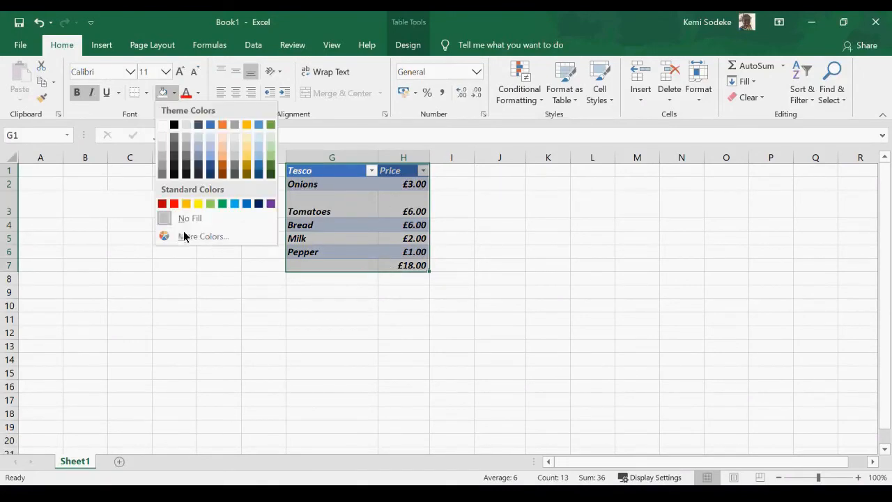
{"action": "key", "text": "Escape"}
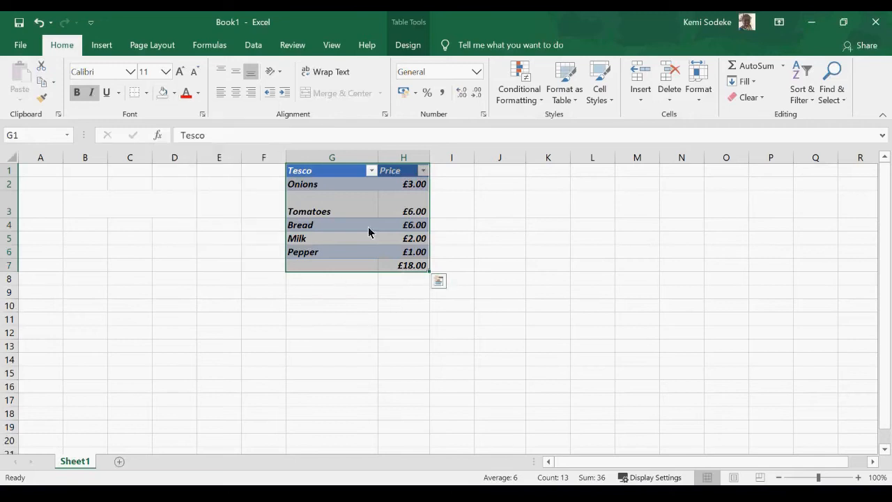
{"action": "left_click_drag", "start_coordinate": [378, 159], "coordinate": [448, 159]}
{"action": "left_click", "coordinate": [350, 298]}
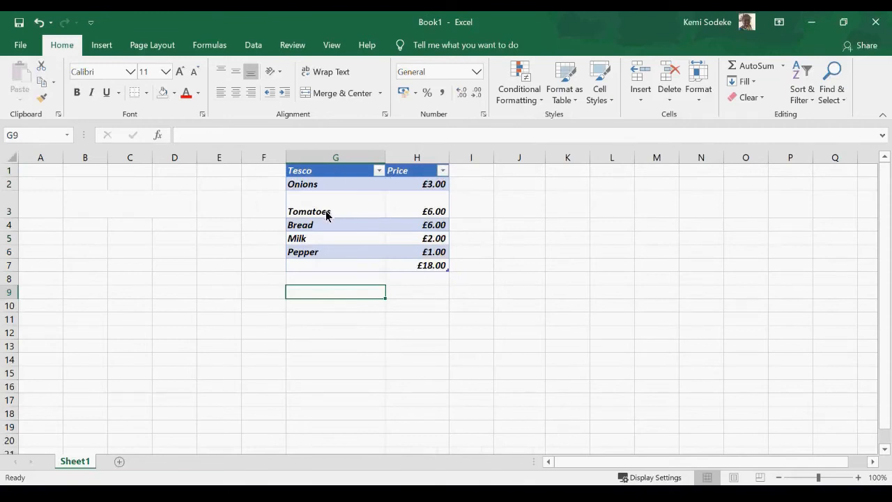
Select the table G1:H7 and try dragging it to B2, which triggers a merged-cell warning.
{"action": "left_click", "coordinate": [611, 100]}
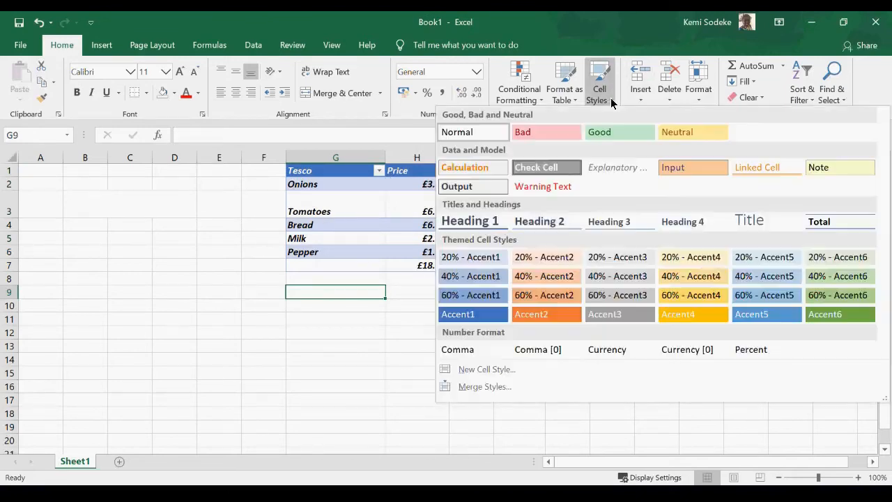
{"action": "left_click", "coordinate": [364, 349]}
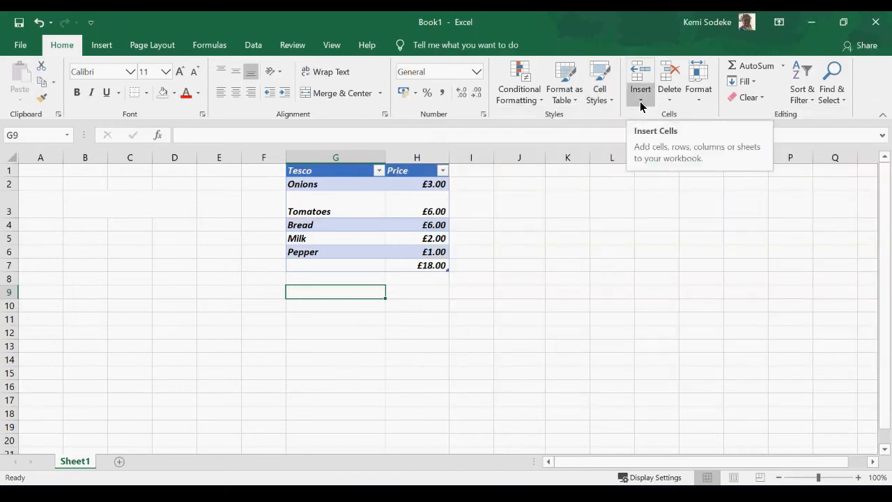
{"action": "left_click", "coordinate": [538, 239]}
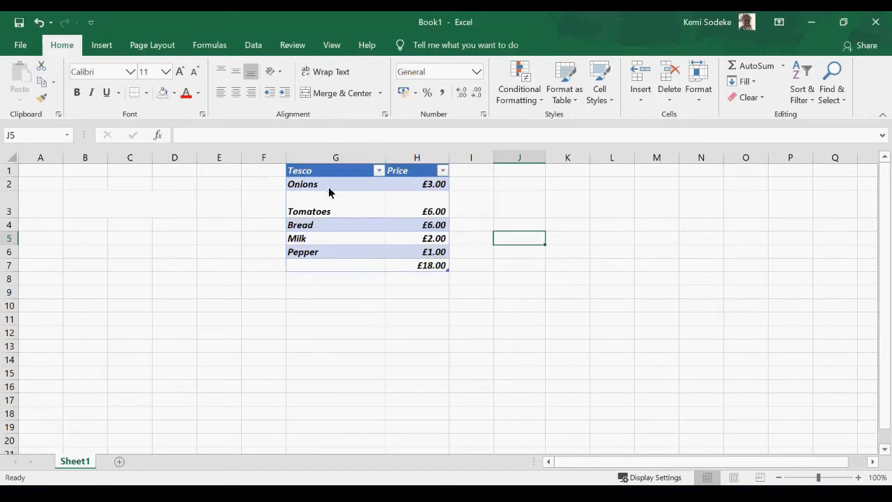
{"action": "left_click_drag", "start_coordinate": [307, 175], "coordinate": [429, 255]}
{"action": "left_click_drag", "start_coordinate": [313, 173], "coordinate": [415, 254]}
{"action": "left_click", "coordinate": [309, 171]}
{"action": "left_click_drag", "start_coordinate": [308, 171], "coordinate": [411, 271]}
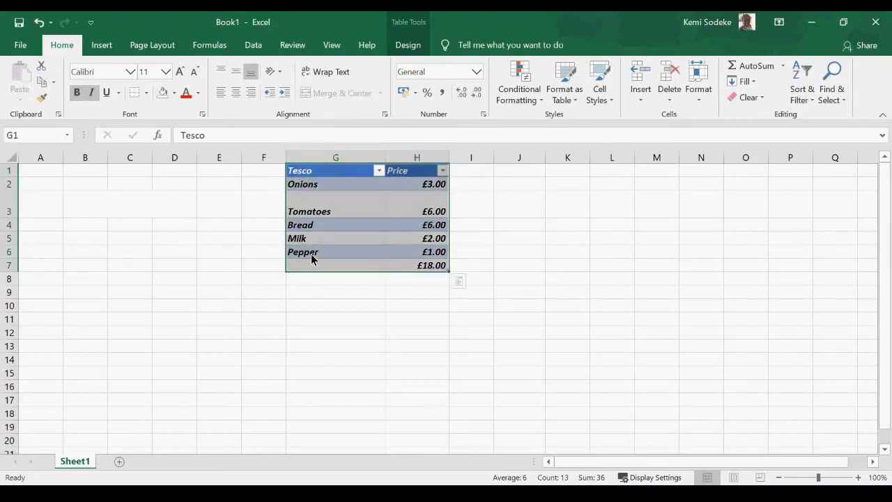
{"action": "left_click_drag", "start_coordinate": [328, 168], "coordinate": [55, 175]}
{"action": "left_click", "coordinate": [451, 295]}
Unmerge B3:D3, then move the table from G1:H7 into B2:C8.
{"action": "left_click", "coordinate": [85, 204]}
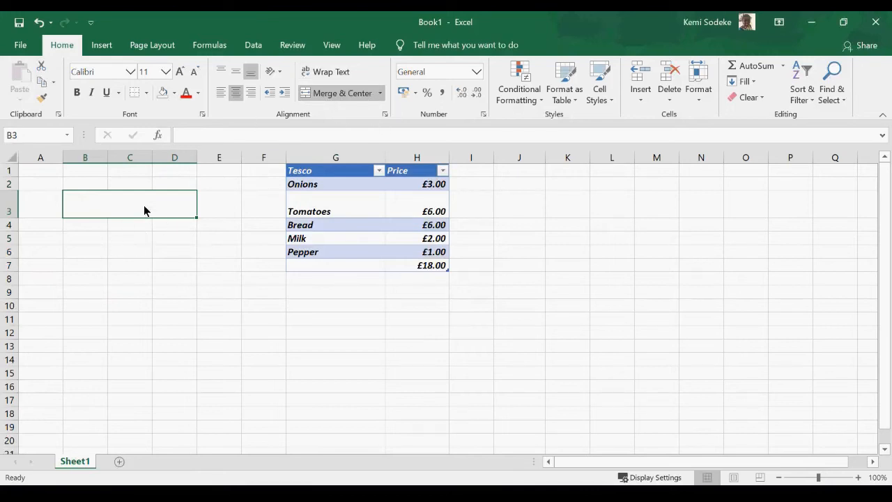
{"action": "left_click", "coordinate": [344, 92]}
{"action": "left_click", "coordinate": [85, 292]}
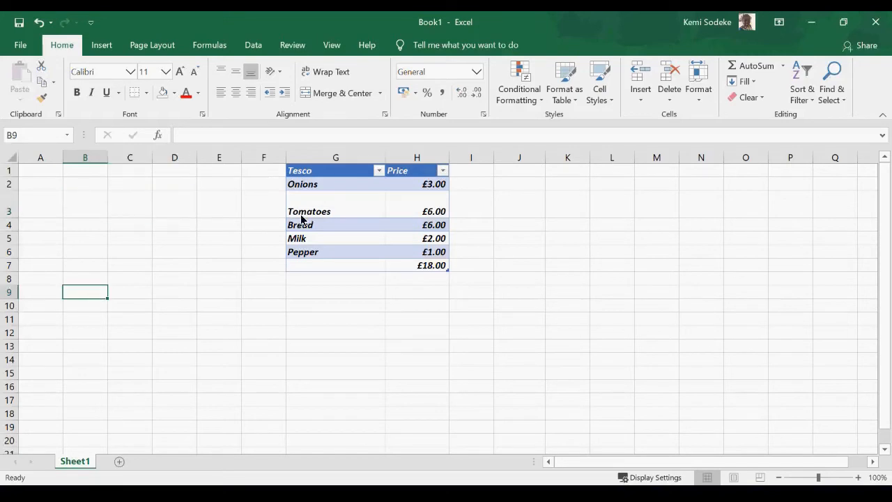
{"action": "left_click_drag", "start_coordinate": [308, 172], "coordinate": [418, 265]}
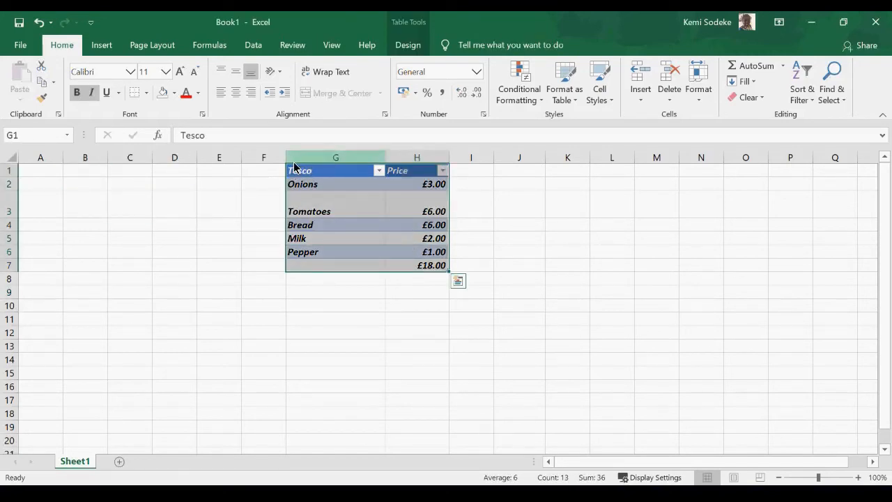
{"action": "left_click_drag", "start_coordinate": [294, 167], "coordinate": [97, 193]}
{"action": "left_click_drag", "start_coordinate": [108, 159], "coordinate": [226, 158]}
{"action": "left_click", "coordinate": [100, 324]}
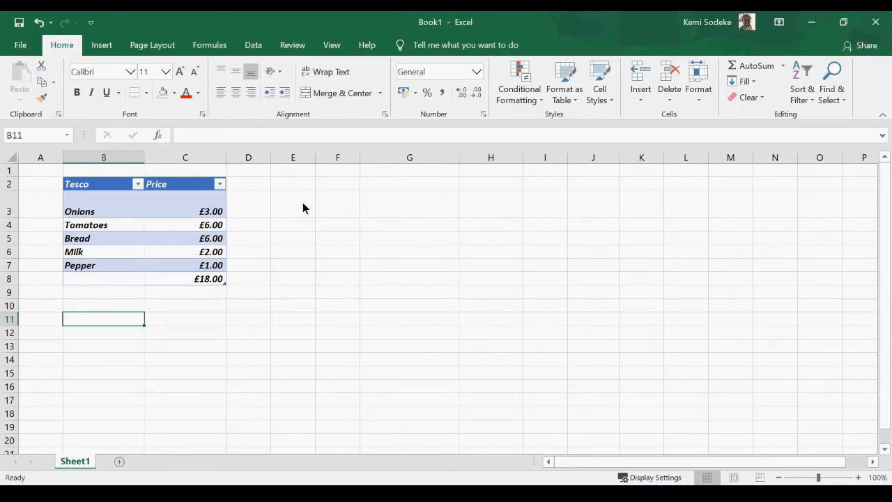
{"action": "left_click", "coordinate": [260, 189]}
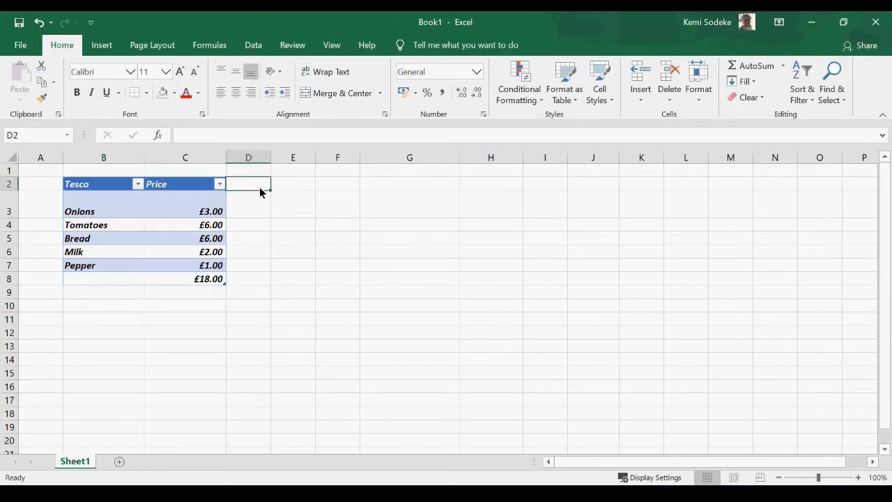
{"action": "left_click", "coordinate": [177, 161]}
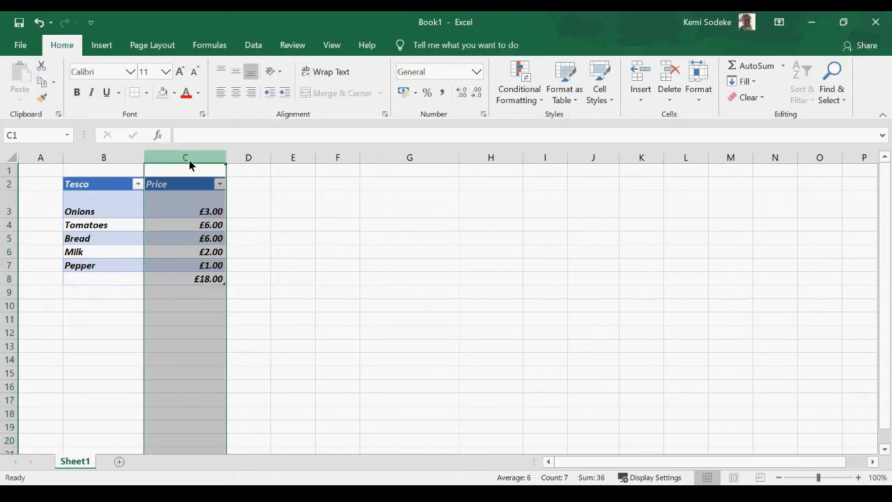
Select rows 3, 4, 7, 8, 9, 10 and 2 in turn, then click an empty cell.
{"action": "left_click", "coordinate": [8, 211]}
{"action": "left_click", "coordinate": [7, 225]}
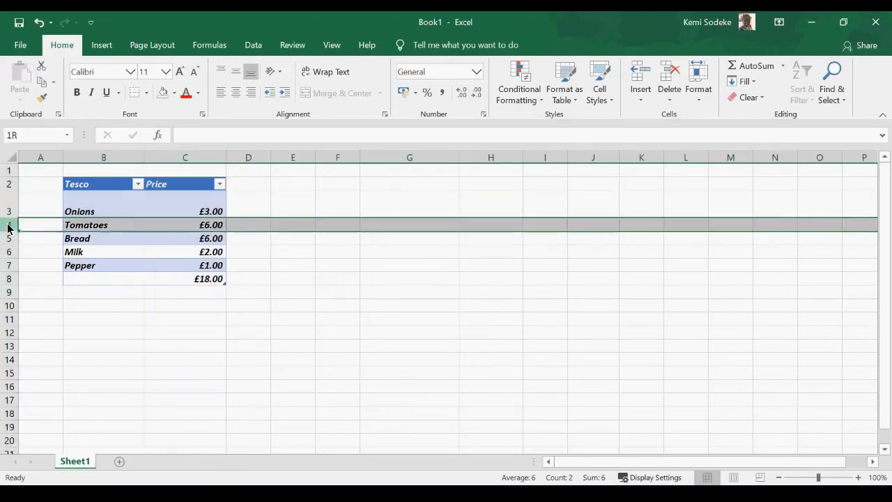
{"action": "left_click", "coordinate": [8, 267]}
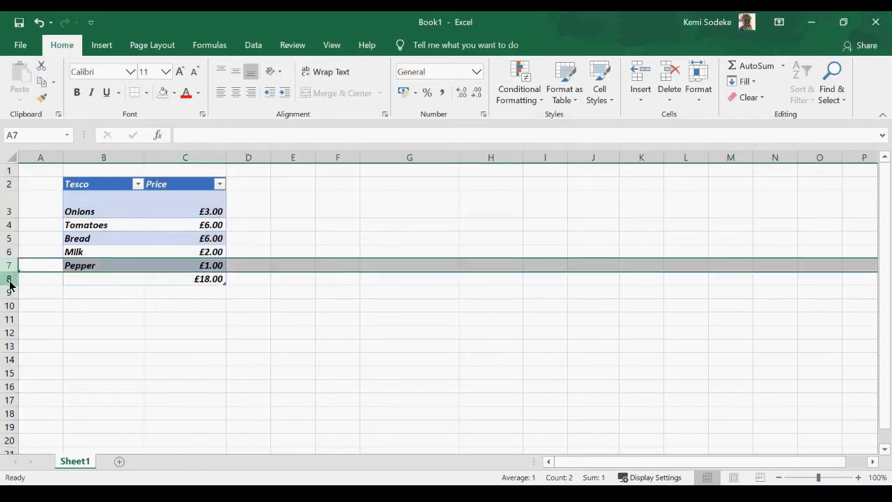
{"action": "left_click", "coordinate": [8, 280]}
{"action": "left_click", "coordinate": [8, 293]}
{"action": "left_click", "coordinate": [9, 306]}
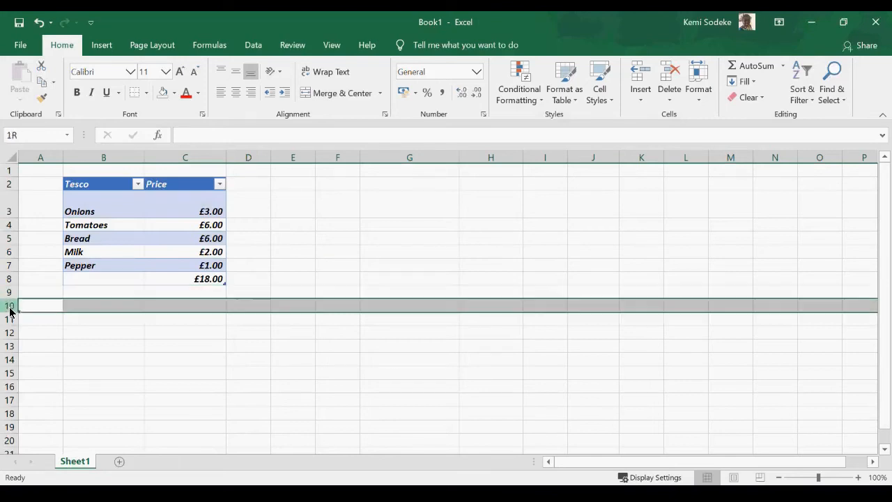
{"action": "left_click", "coordinate": [9, 185]}
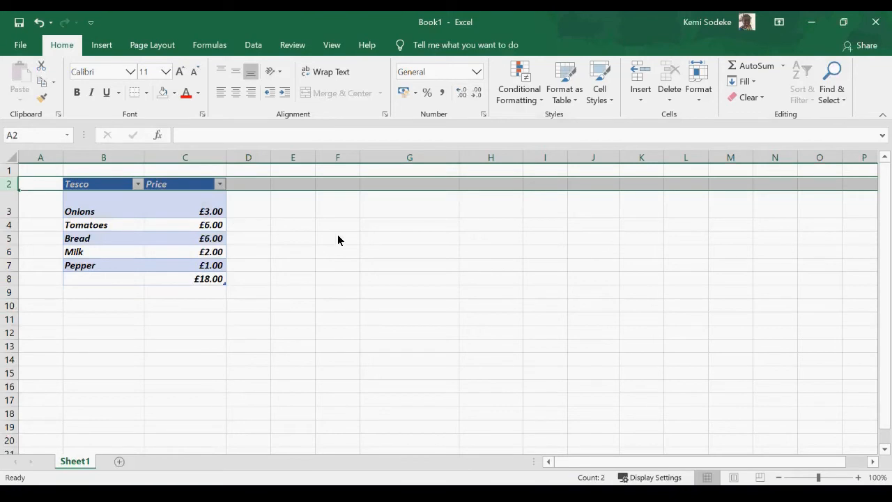
{"action": "left_click", "coordinate": [325, 253]}
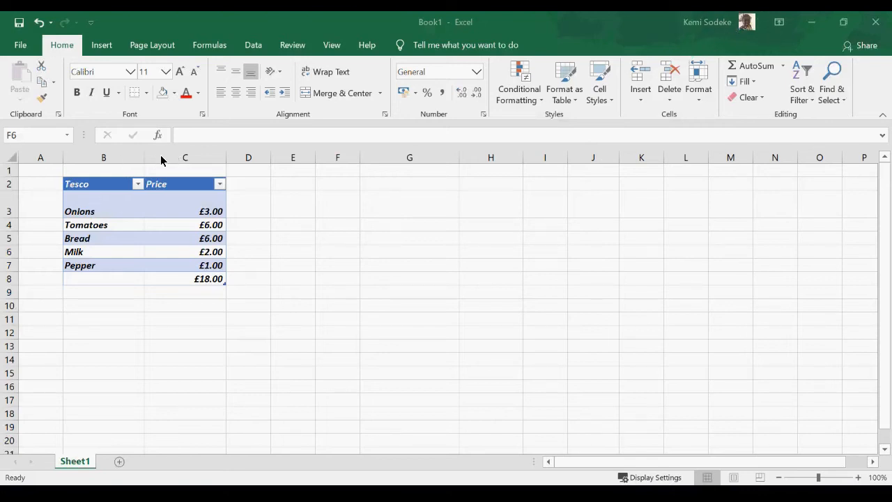
Select column C and bring up its context menu with width, hide and unhide.
{"action": "left_click", "coordinate": [188, 160]}
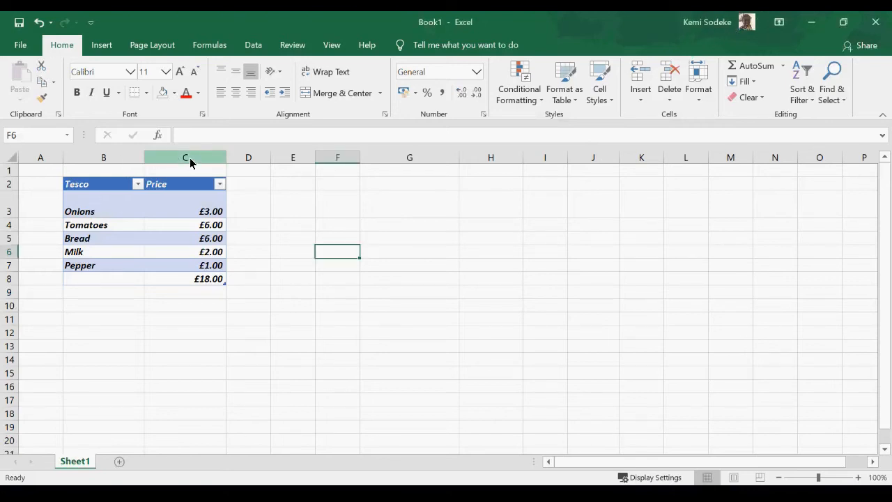
{"action": "left_click", "coordinate": [190, 159]}
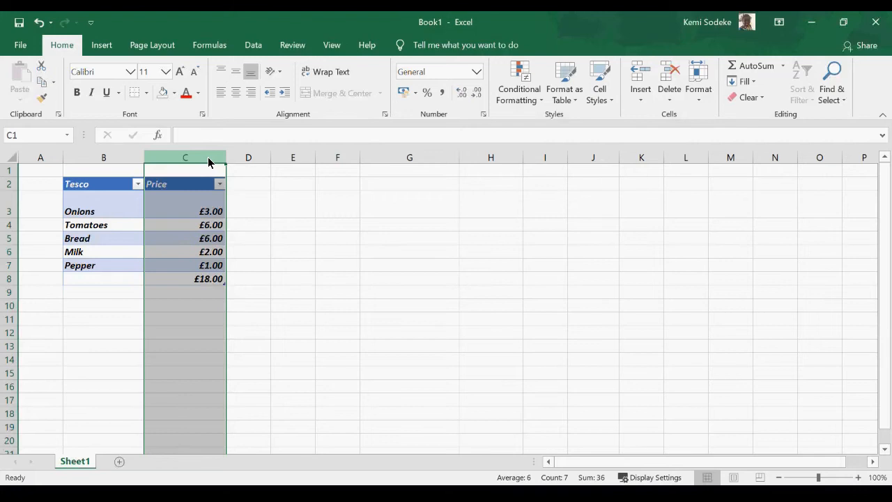
{"action": "right_click", "coordinate": [209, 162]}
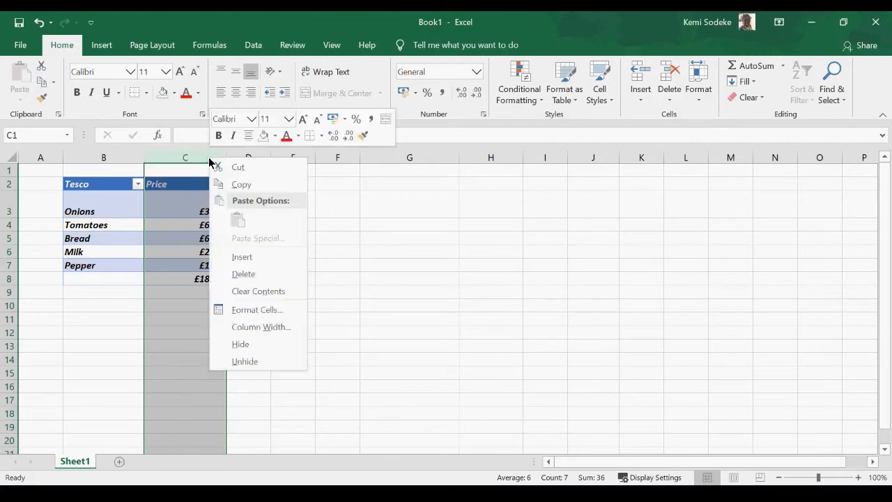
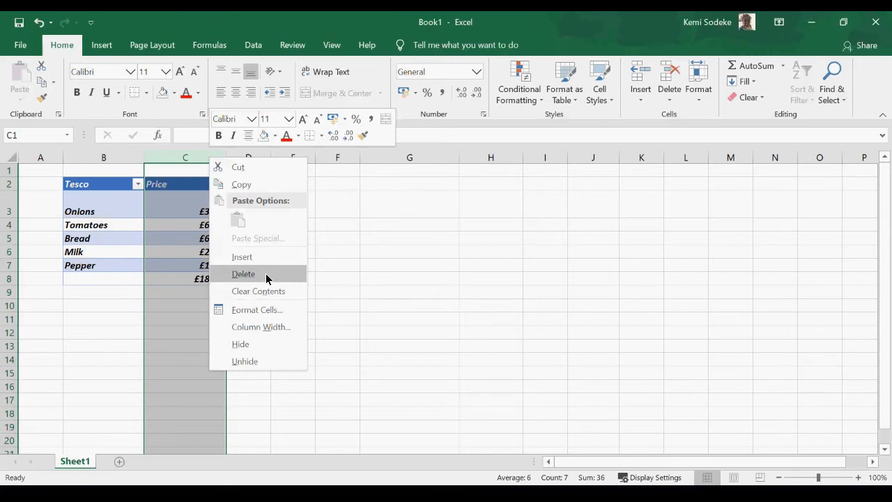
Insert a new blank column C before the Price column.
{"action": "left_click", "coordinate": [277, 314]}
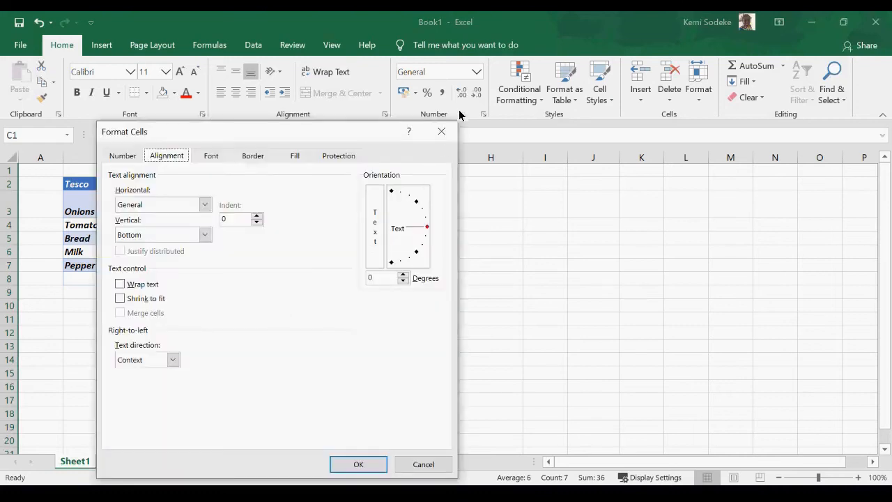
{"action": "left_click", "coordinate": [439, 134]}
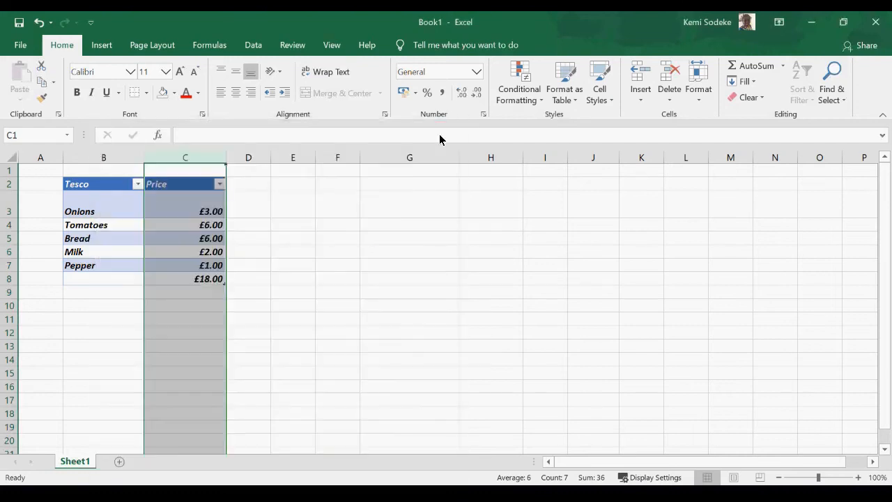
{"action": "right_click", "coordinate": [200, 162]}
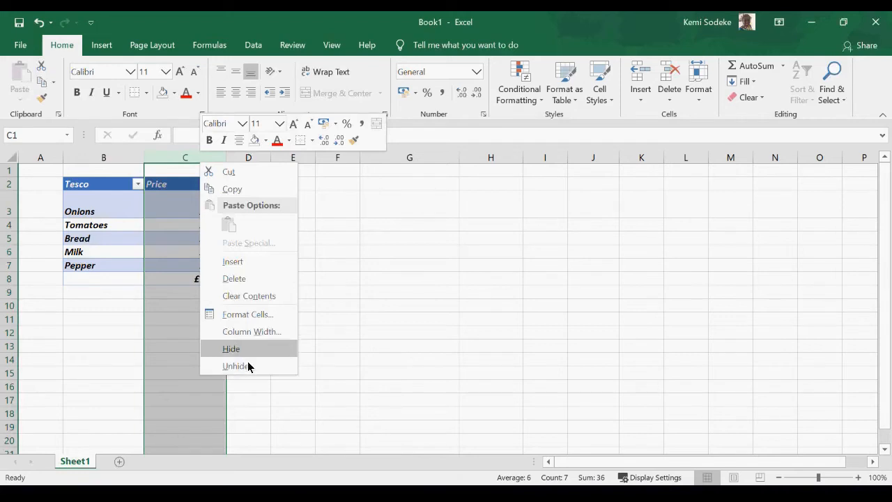
{"action": "left_click", "coordinate": [243, 262]}
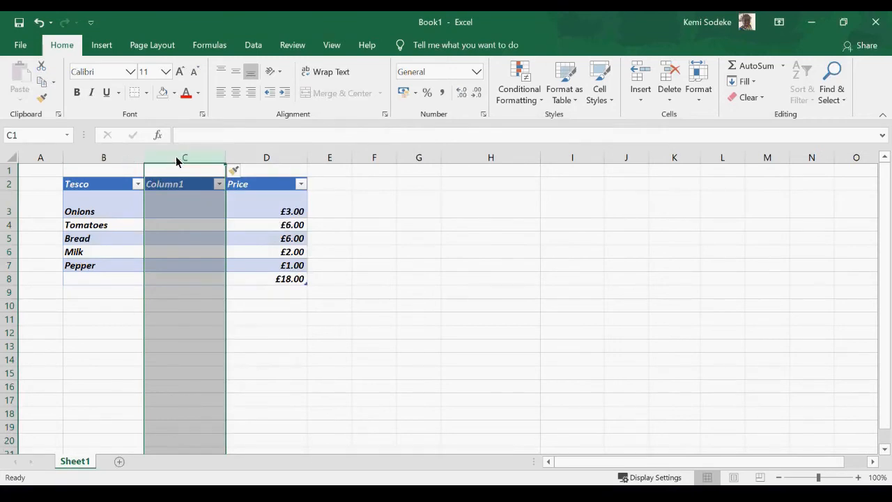
{"action": "left_click", "coordinate": [278, 320]}
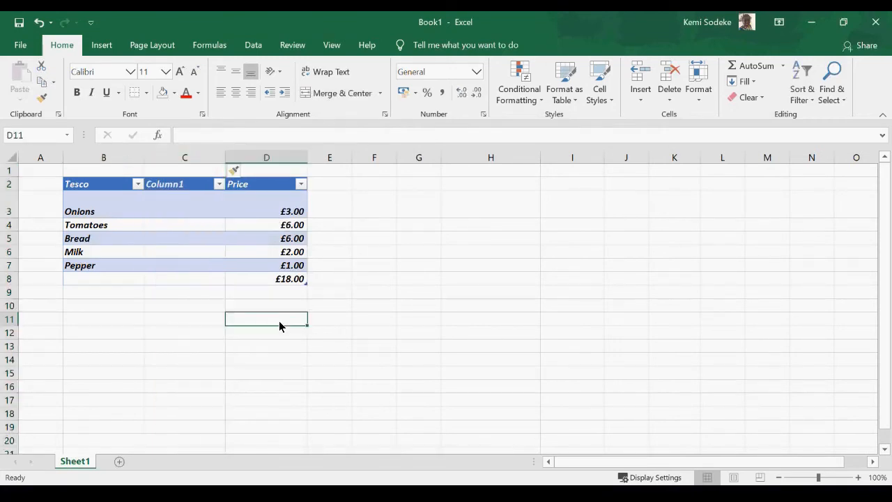
Rename the Column1 header to Quantity and enter 5, 7, 2, 4, 5 for the items.
{"action": "left_click", "coordinate": [179, 188]}
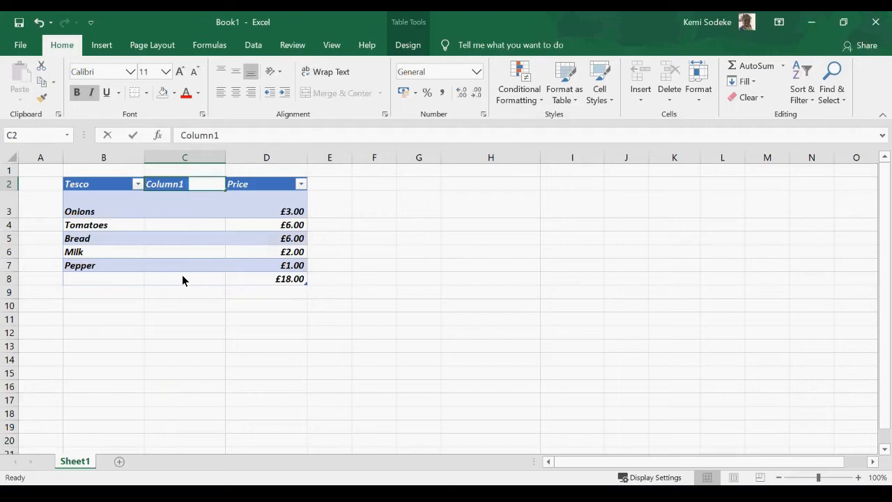
{"action": "type", "text": "Quantity"}
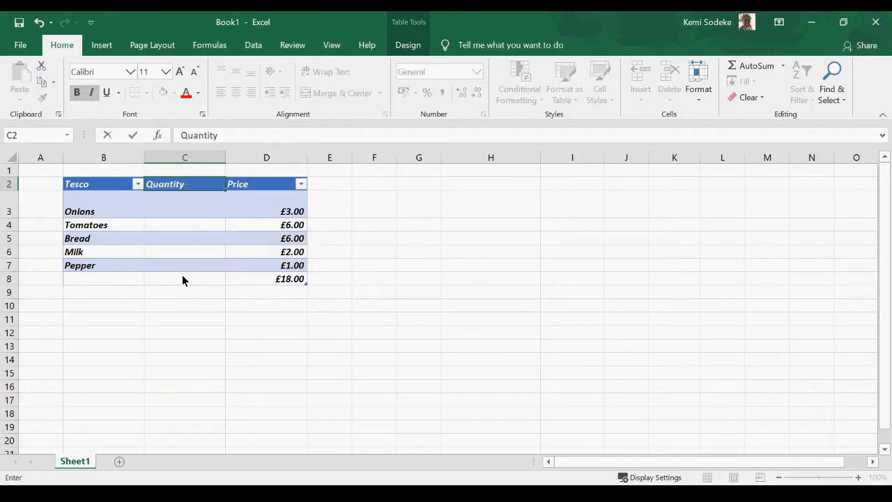
{"action": "key", "text": "Return"}
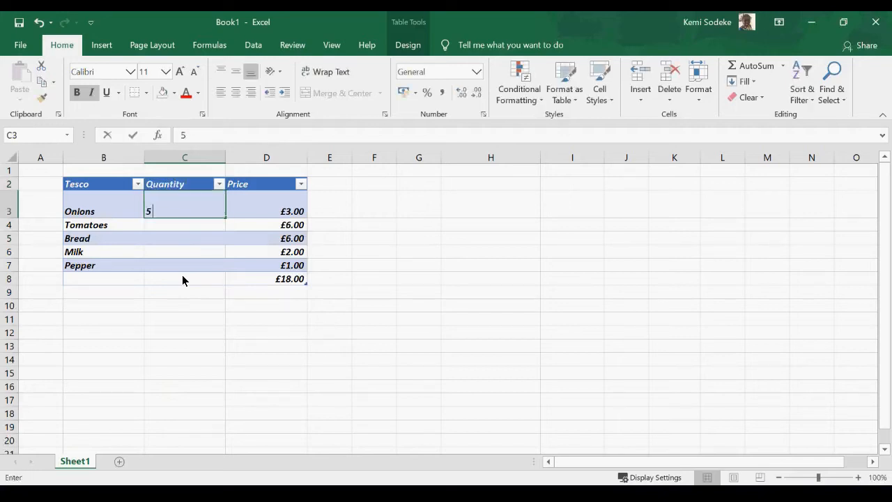
{"action": "type", "text": "5"}
{"action": "key", "text": "Return"}
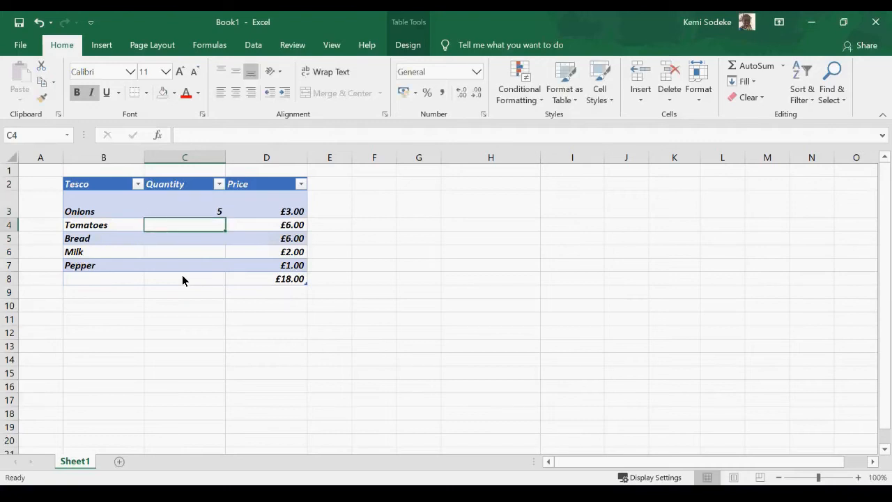
{"action": "type", "text": "7"}
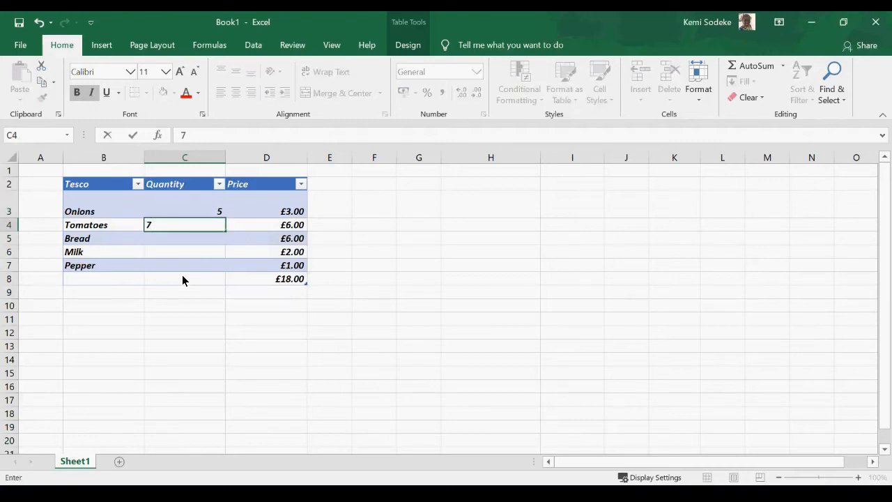
{"action": "key", "text": "Return"}
{"action": "type", "text": "2"}
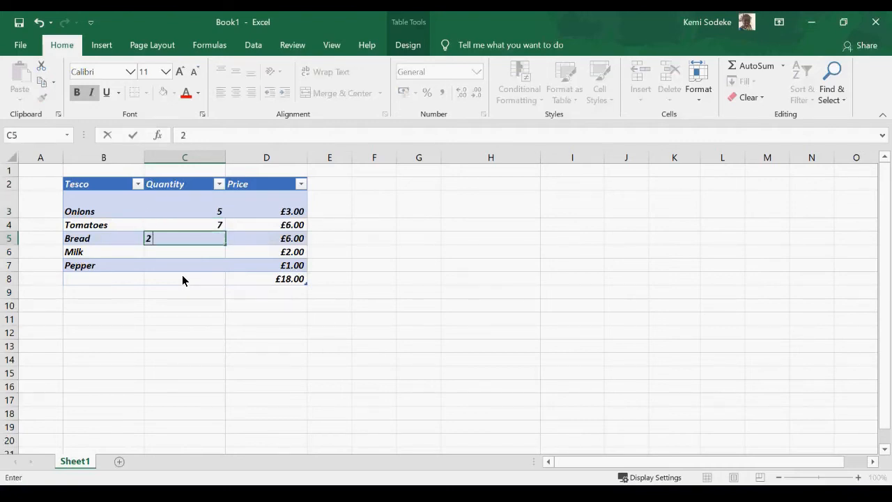
{"action": "key", "text": "Return"}
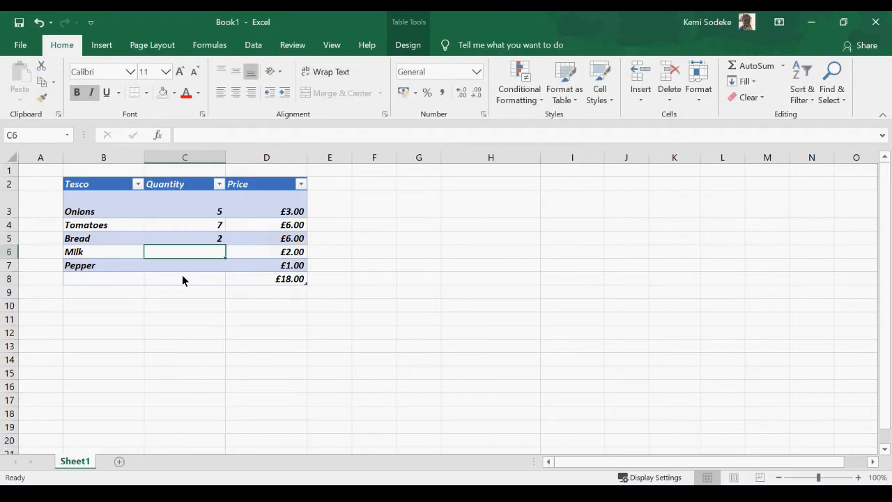
{"action": "type", "text": "4"}
{"action": "key", "text": "Return"}
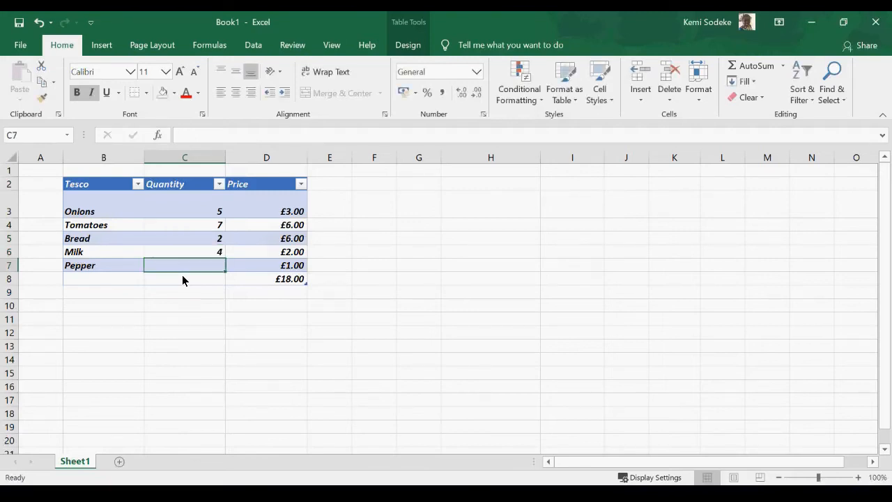
{"action": "type", "text": "5"}
{"action": "key", "text": "Return"}
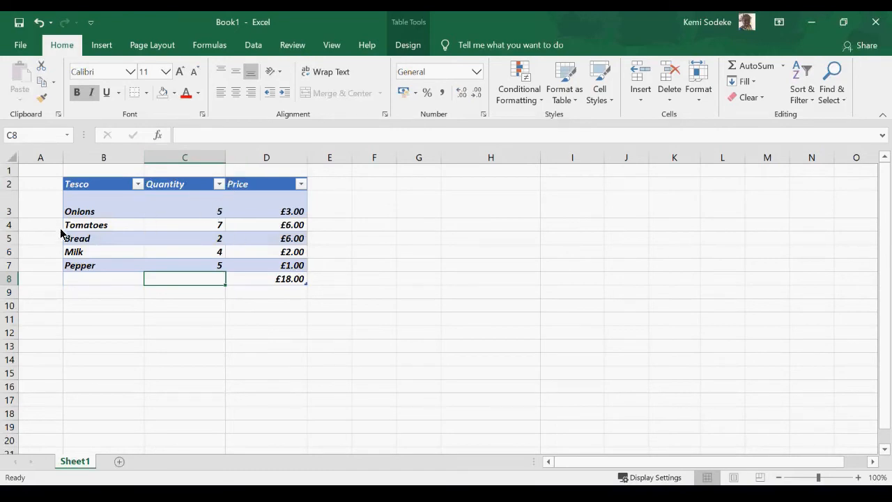
Insert a blank row above Tomatoes, then undo an accidental overwrite of the Tomatoes row.
{"action": "left_click", "coordinate": [9, 226]}
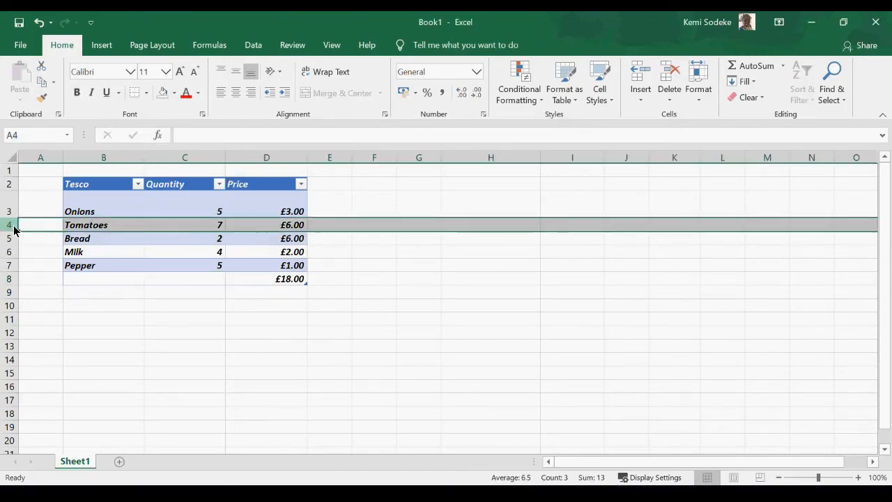
{"action": "right_click", "coordinate": [14, 231]}
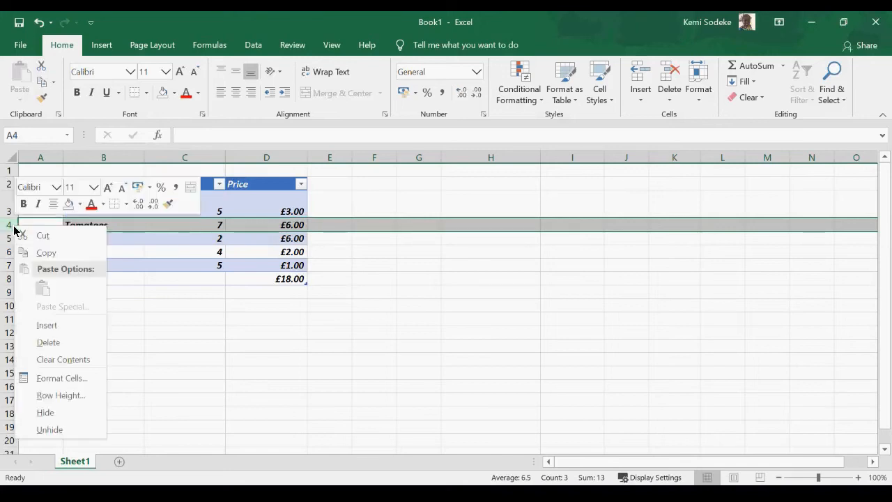
{"action": "left_click", "coordinate": [46, 326]}
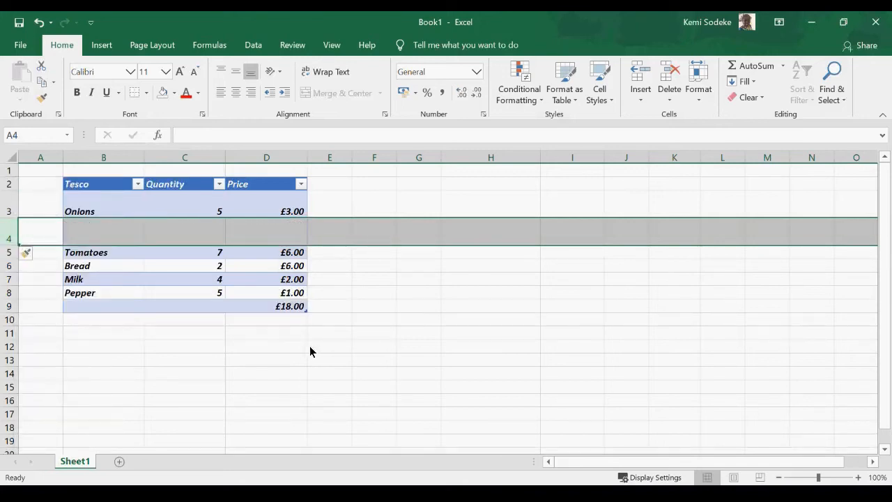
{"action": "left_click_drag", "start_coordinate": [277, 246], "coordinate": [277, 259]}
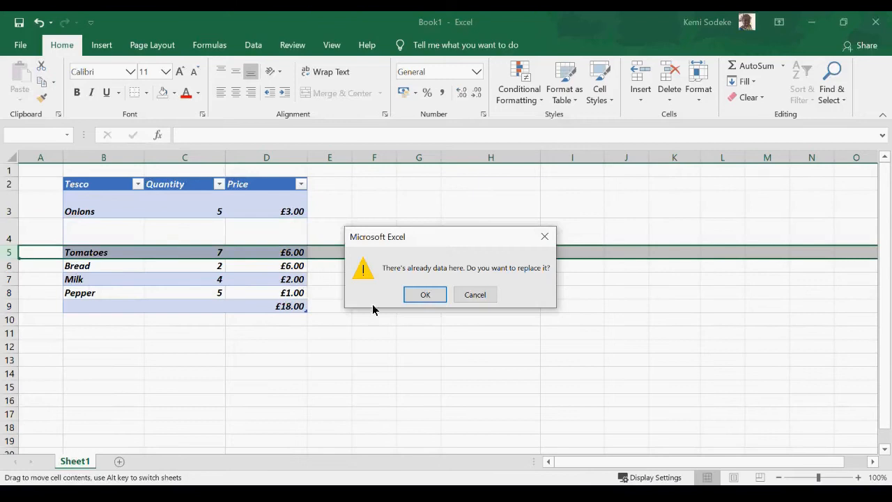
{"action": "left_click", "coordinate": [425, 294]}
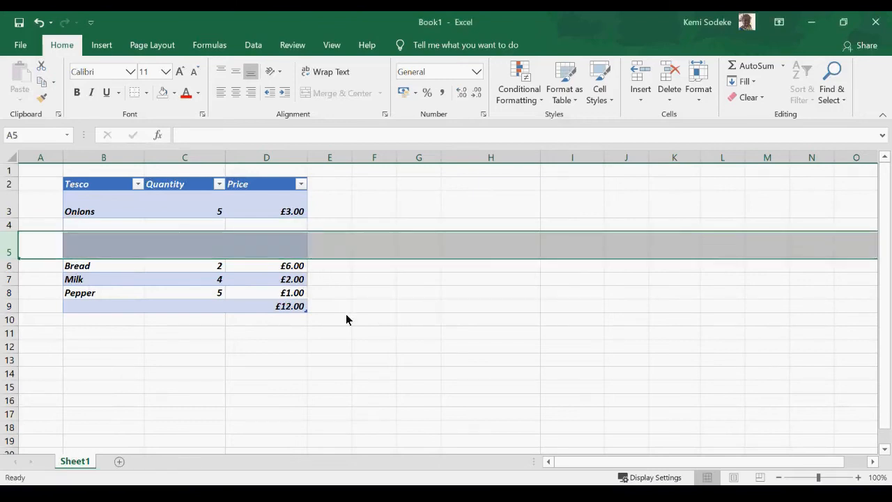
{"action": "left_click", "coordinate": [135, 255]}
{"action": "left_click", "coordinate": [38, 23]}
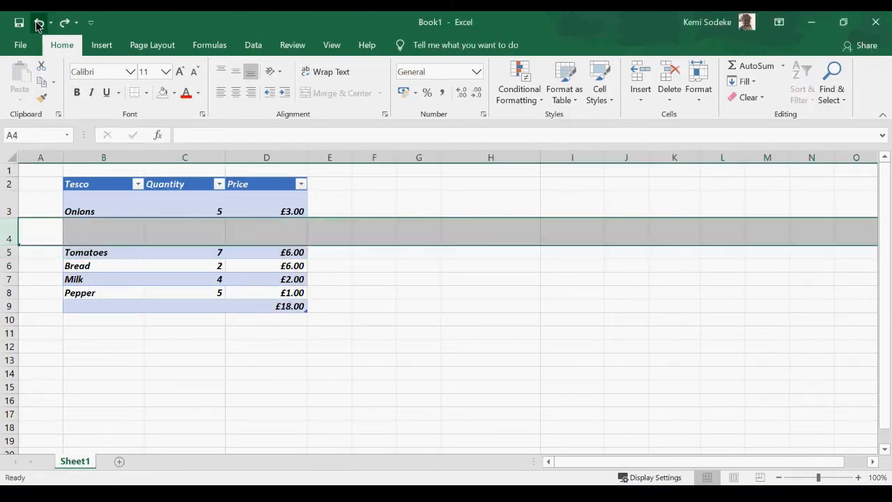
{"action": "left_click", "coordinate": [104, 360]}
Re-insert the blank row 4 above Tomatoes and select its B4 cell.
{"action": "left_click", "coordinate": [7, 235]}
{"action": "right_click", "coordinate": [7, 235]}
{"action": "left_click", "coordinate": [39, 23]}
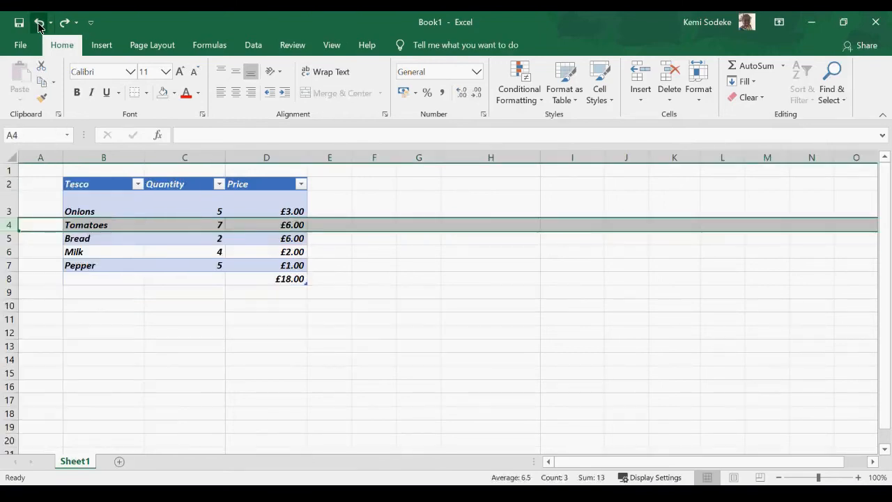
{"action": "left_click", "coordinate": [88, 339]}
{"action": "left_click", "coordinate": [8, 227]}
{"action": "right_click", "coordinate": [12, 227]}
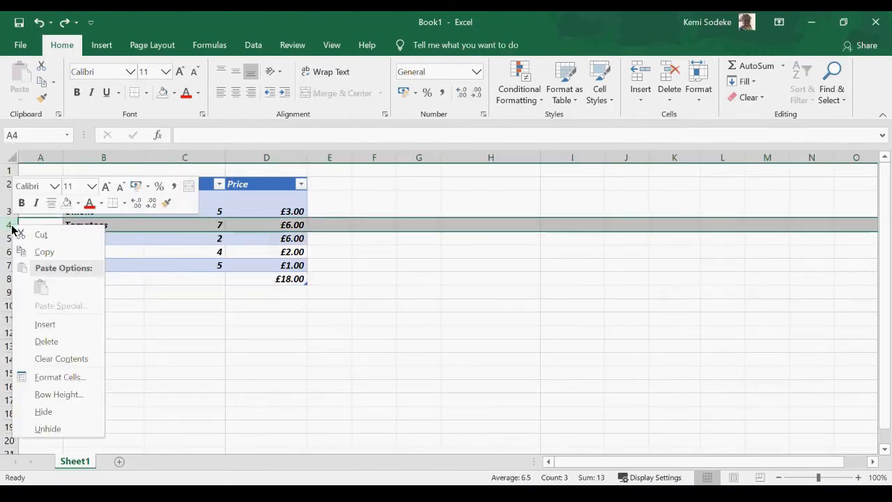
{"action": "left_click", "coordinate": [49, 325]}
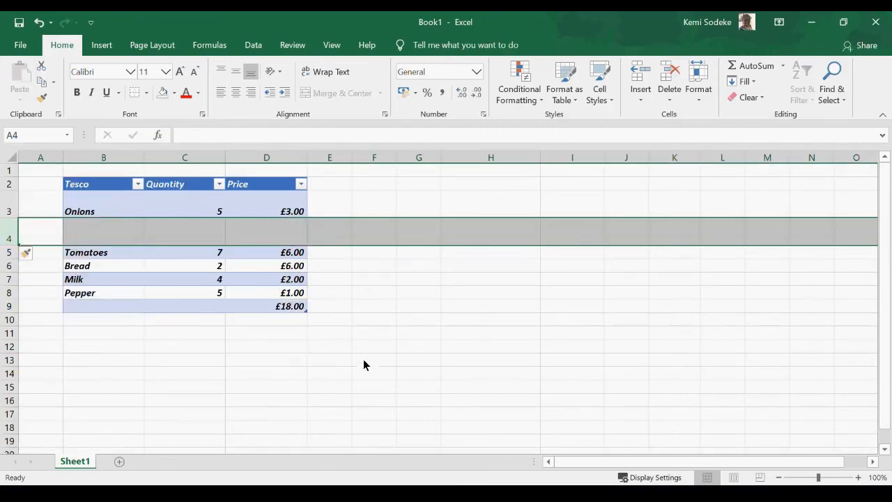
{"action": "left_click", "coordinate": [285, 359]}
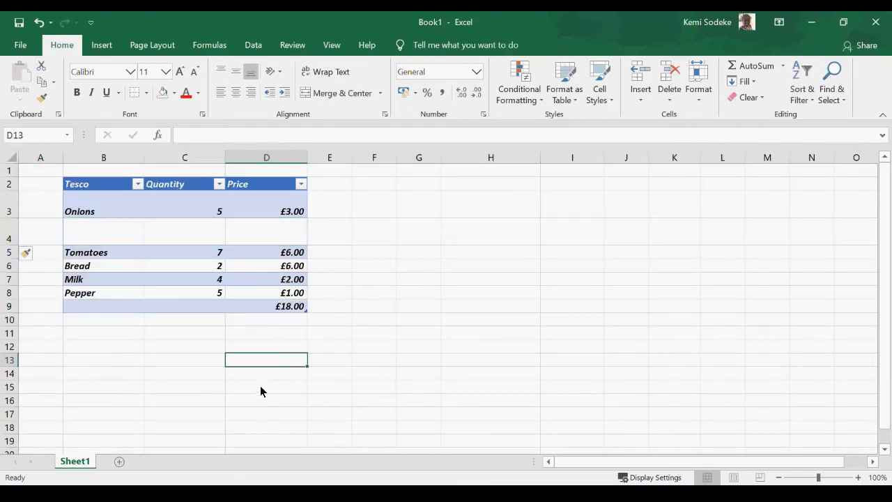
{"action": "left_click", "coordinate": [95, 237]}
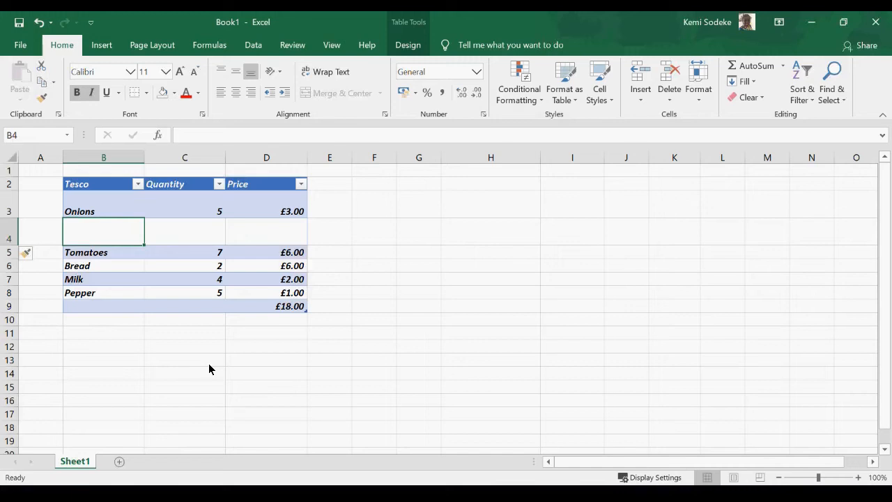
Enter Juice with quantity 5 and price 7 in row 4, then check the D9 total.
{"action": "type", "text": "Juice"}
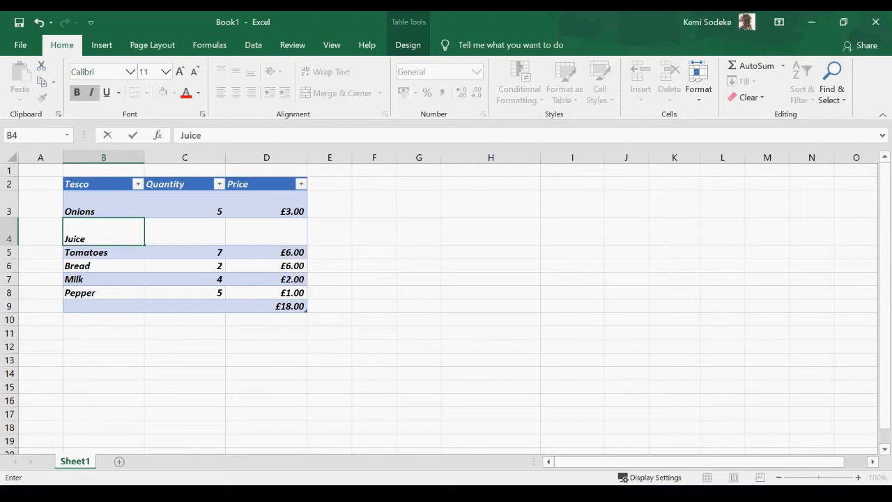
{"action": "key", "text": "Tab"}
{"action": "type", "text": "5"}
{"action": "key", "text": "Tab"}
{"action": "type", "text": "7"}
{"action": "key", "text": "Return"}
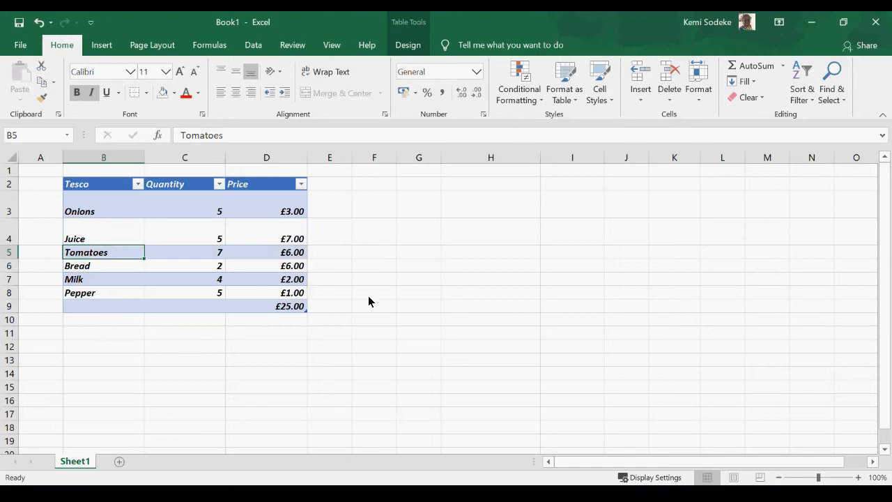
{"action": "left_click", "coordinate": [288, 239]}
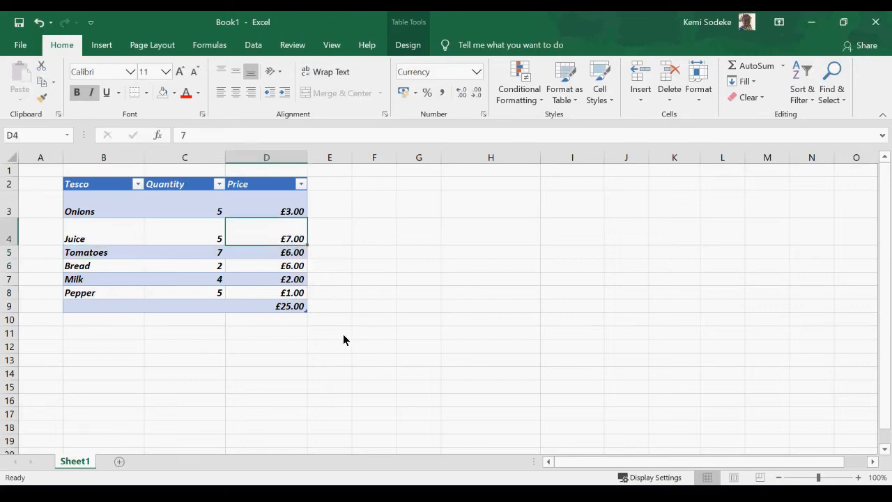
{"action": "left_click", "coordinate": [283, 307]}
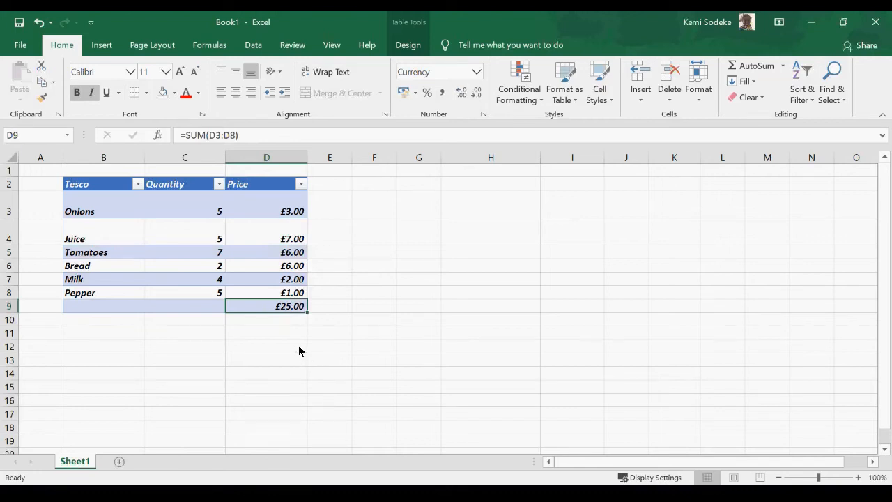
Re-enter the £7.00 Juice price in D4 and inspect the £25.00 total formula.
{"action": "left_click", "coordinate": [38, 22]}
{"action": "left_click", "coordinate": [254, 361]}
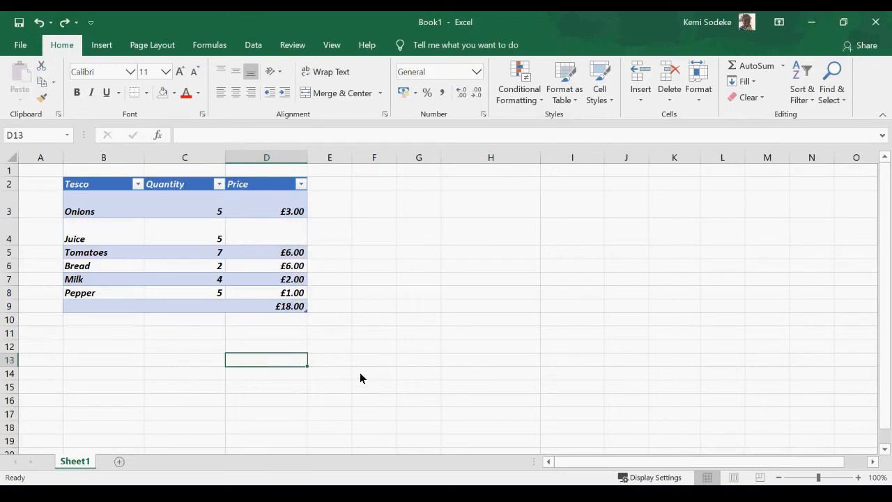
{"action": "left_click", "coordinate": [288, 239]}
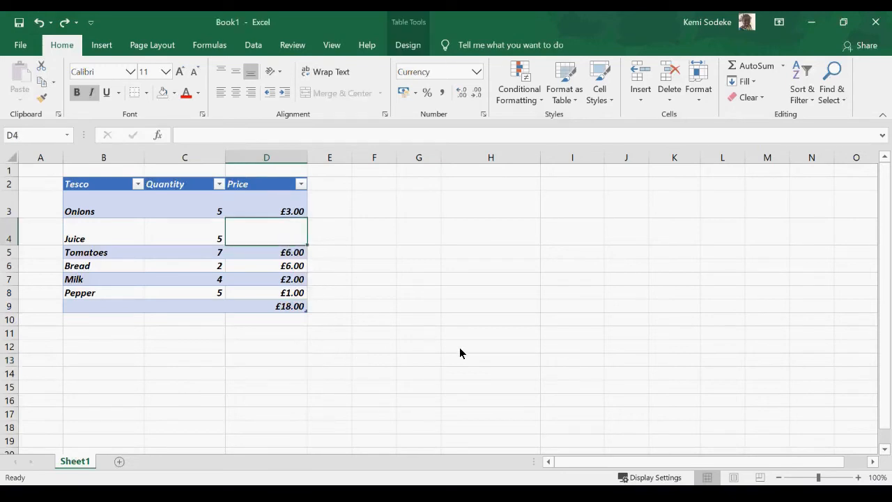
{"action": "type", "text": "7"}
{"action": "key", "text": "Return"}
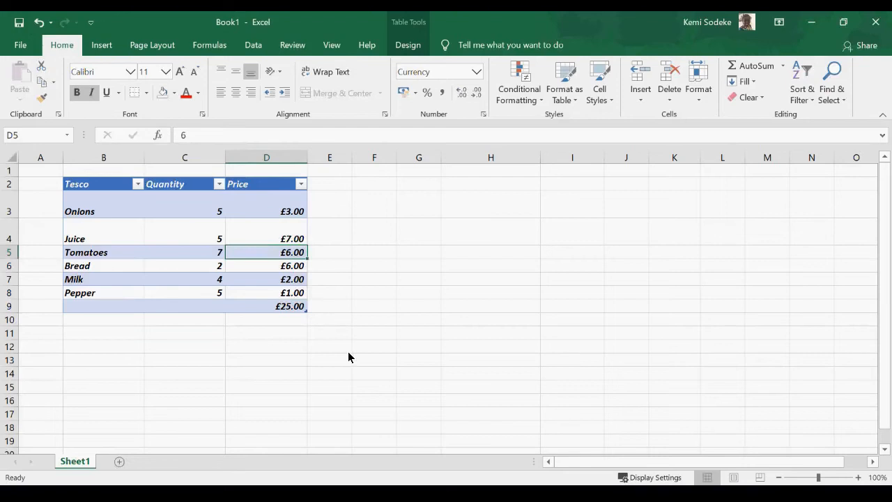
{"action": "left_click", "coordinate": [285, 308]}
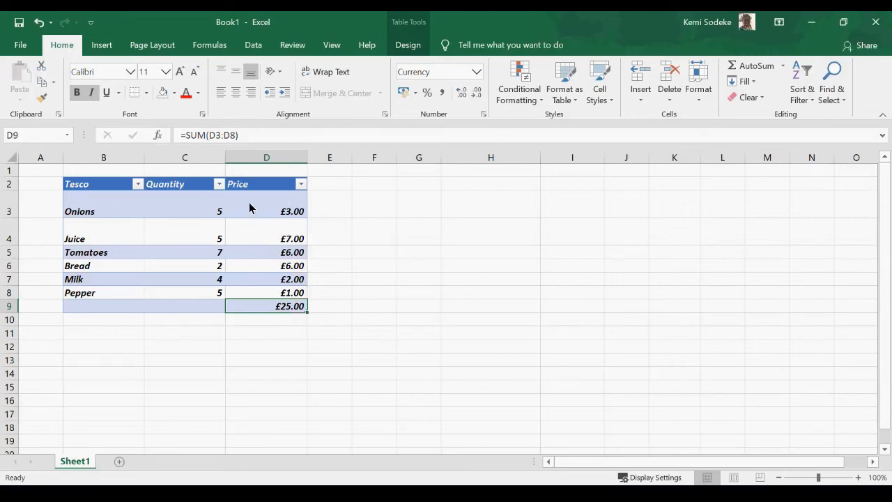
{"action": "right_click", "coordinate": [268, 161]}
{"action": "left_click", "coordinate": [420, 299]}
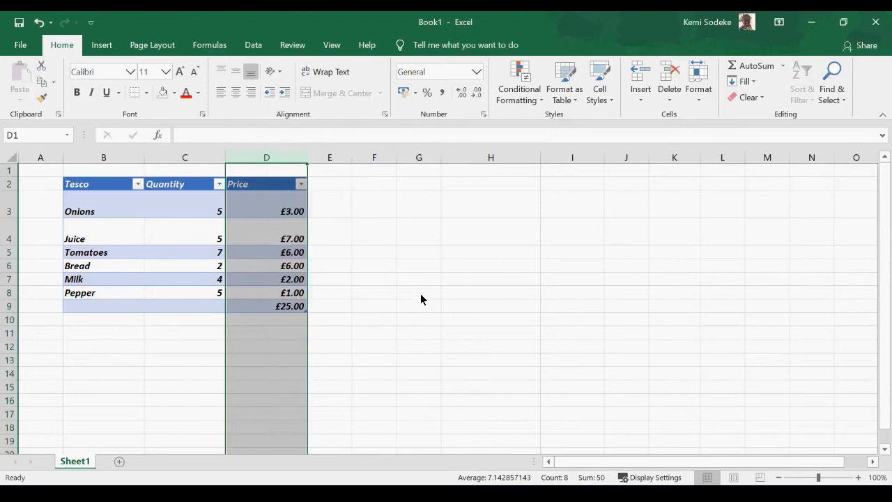
{"action": "left_click", "coordinate": [189, 161]}
{"action": "right_click", "coordinate": [190, 161]}
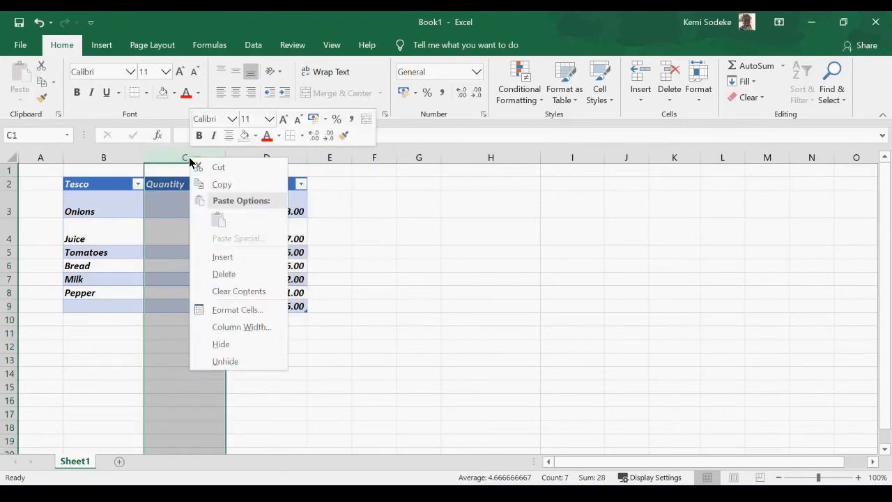
{"action": "left_click", "coordinate": [247, 276]}
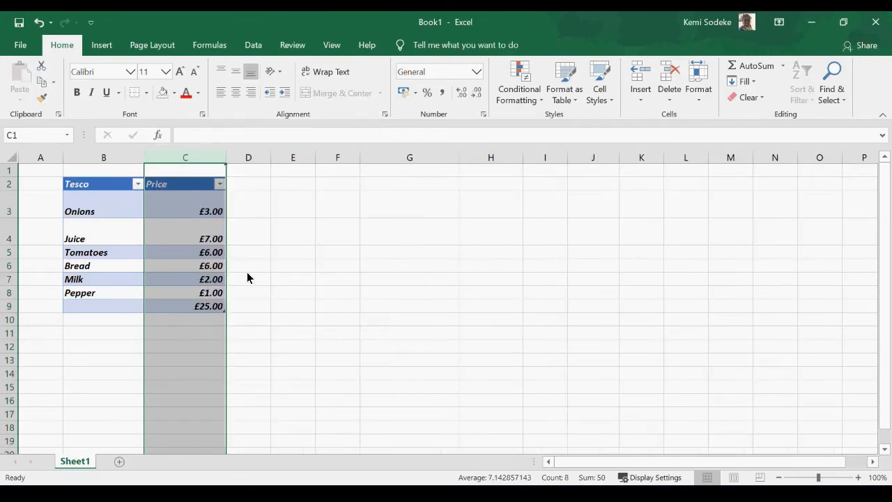
{"action": "left_click", "coordinate": [307, 256]}
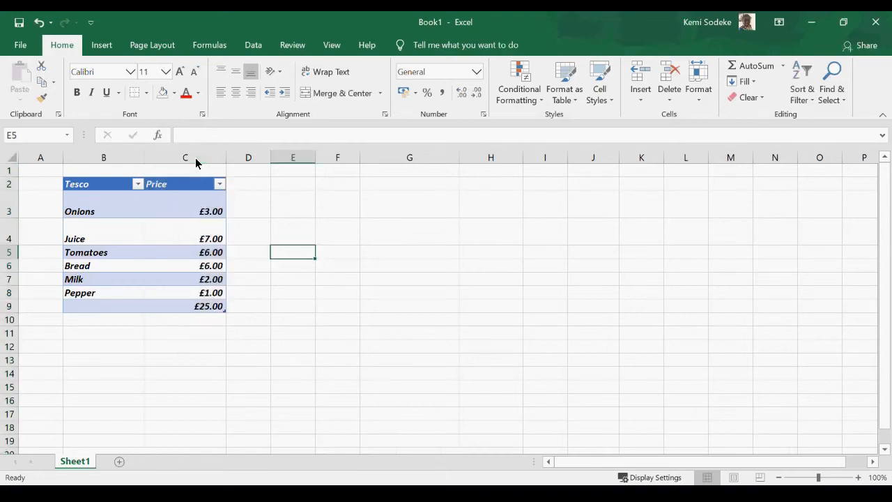
{"action": "left_click", "coordinate": [39, 22]}
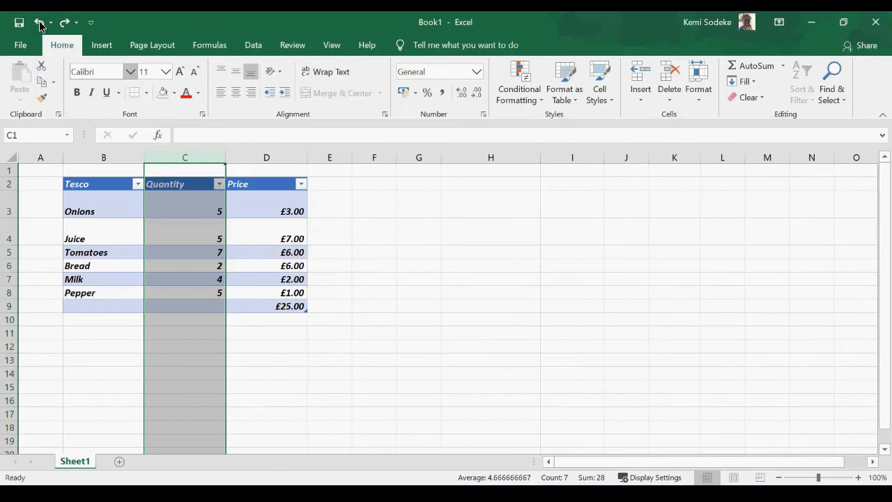
{"action": "right_click", "coordinate": [195, 165]}
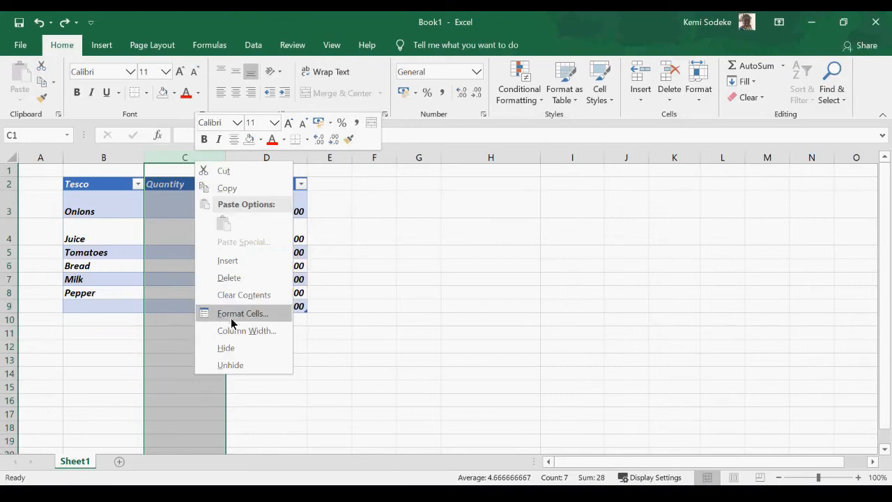
{"action": "left_click", "coordinate": [265, 296]}
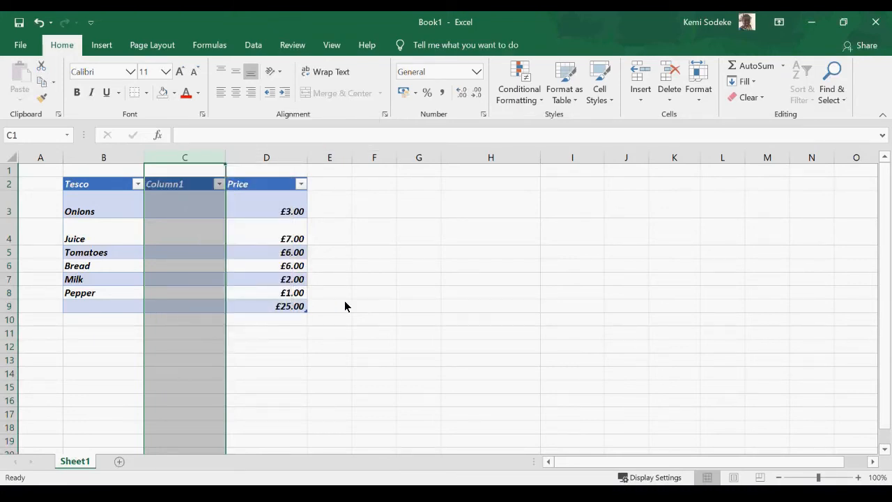
{"action": "left_click", "coordinate": [341, 320]}
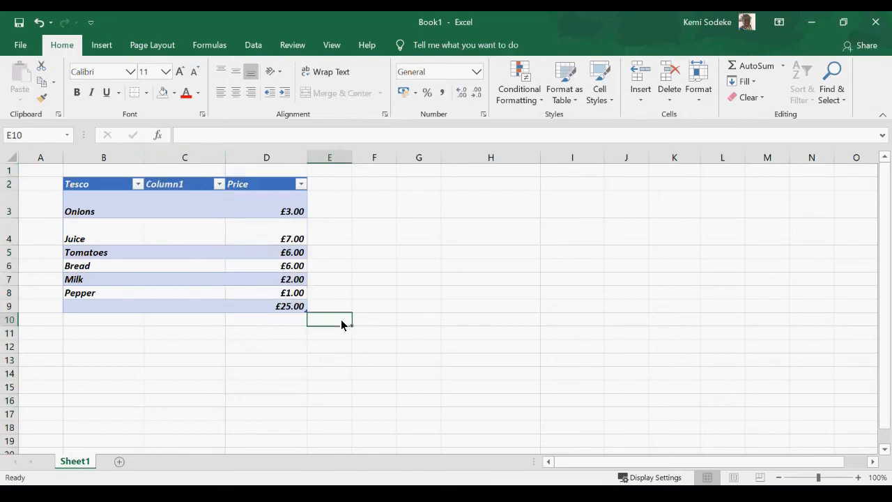
{"action": "left_click", "coordinate": [38, 22]}
Hide column C (Quantity) from its right-click menu, leaving Format Cells unchanged.
{"action": "right_click", "coordinate": [192, 161]}
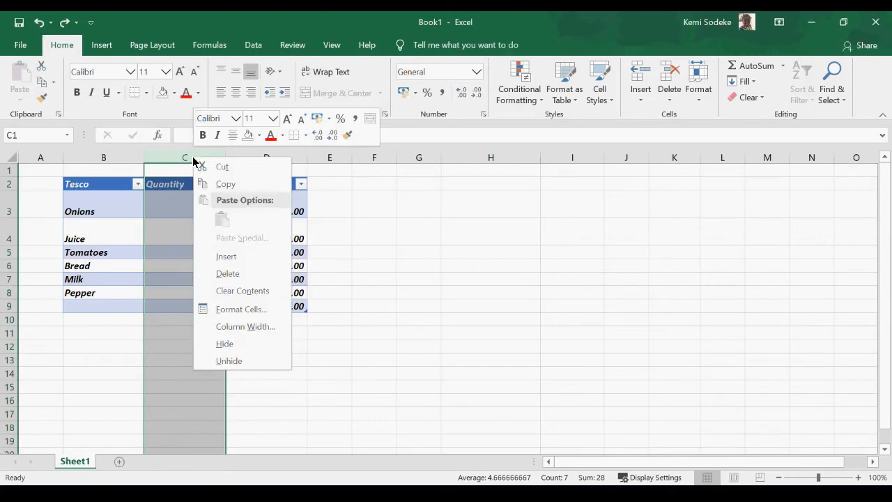
{"action": "left_click", "coordinate": [252, 310]}
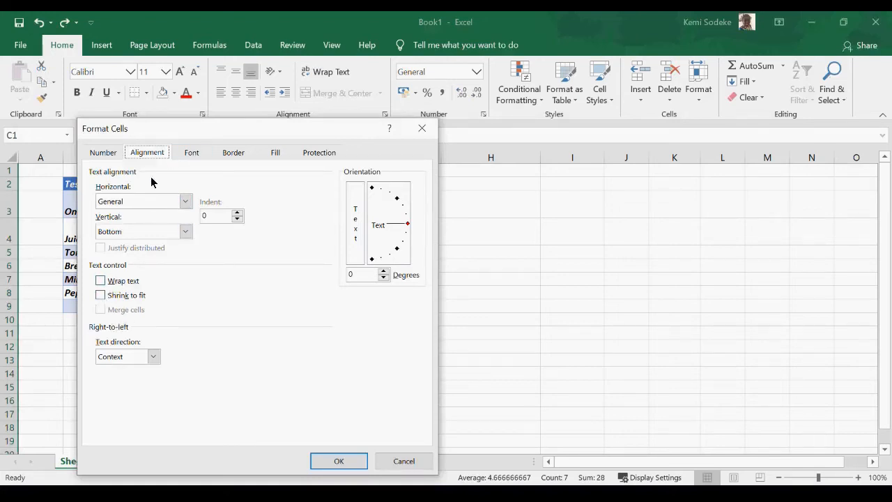
{"action": "left_click", "coordinate": [403, 461]}
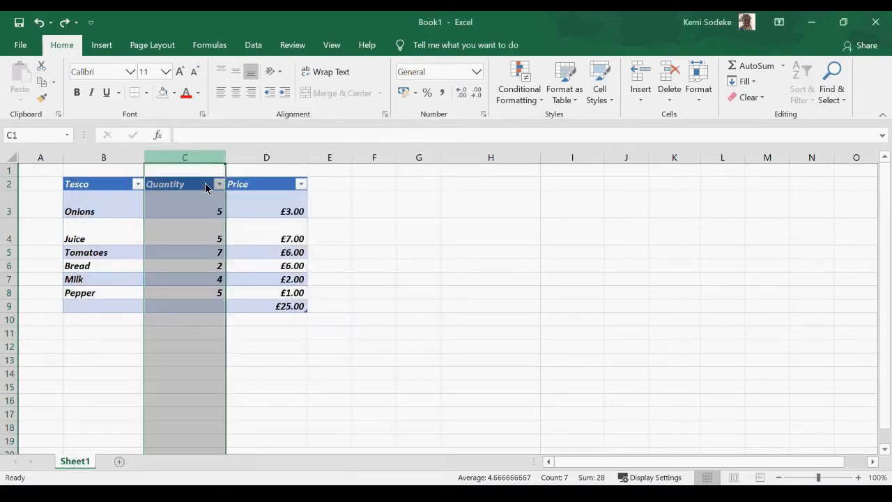
{"action": "right_click", "coordinate": [194, 159]}
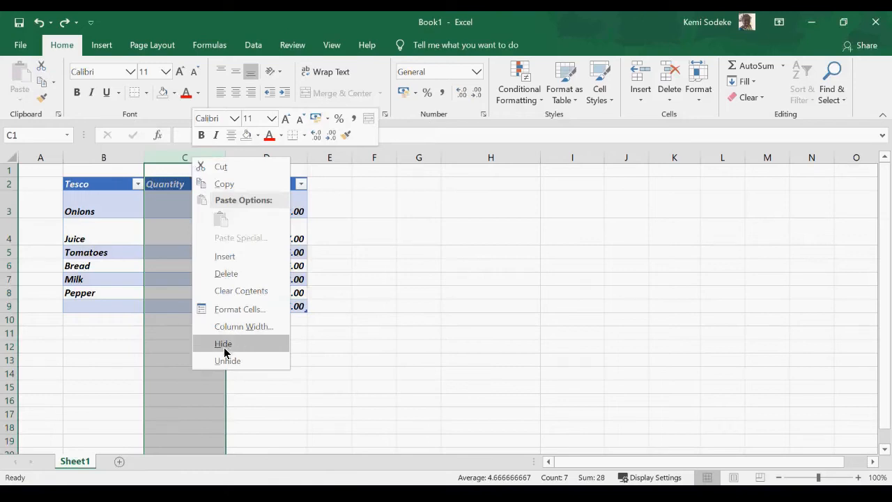
{"action": "key", "text": "Escape"}
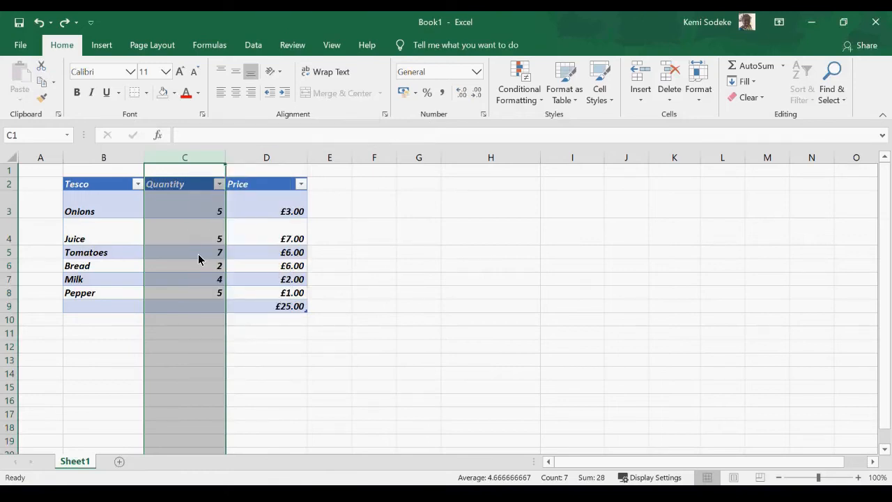
{"action": "right_click", "coordinate": [193, 159]}
{"action": "left_click", "coordinate": [239, 348]}
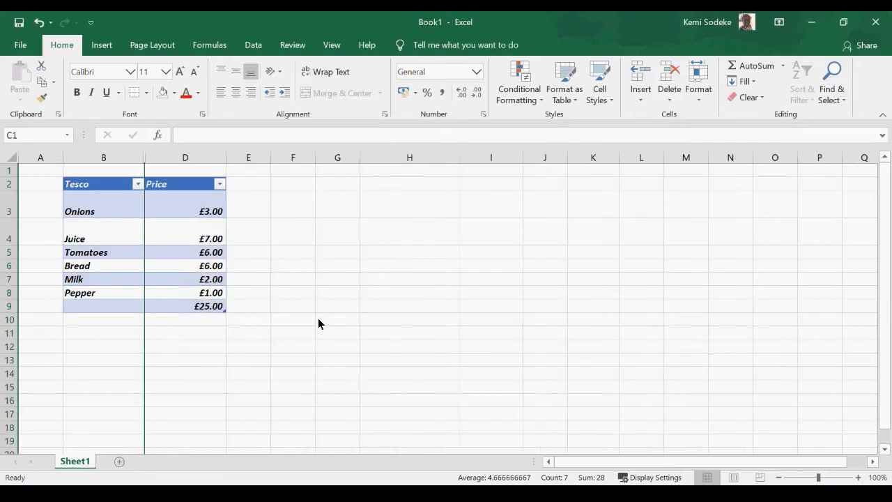
{"action": "left_click", "coordinate": [303, 322]}
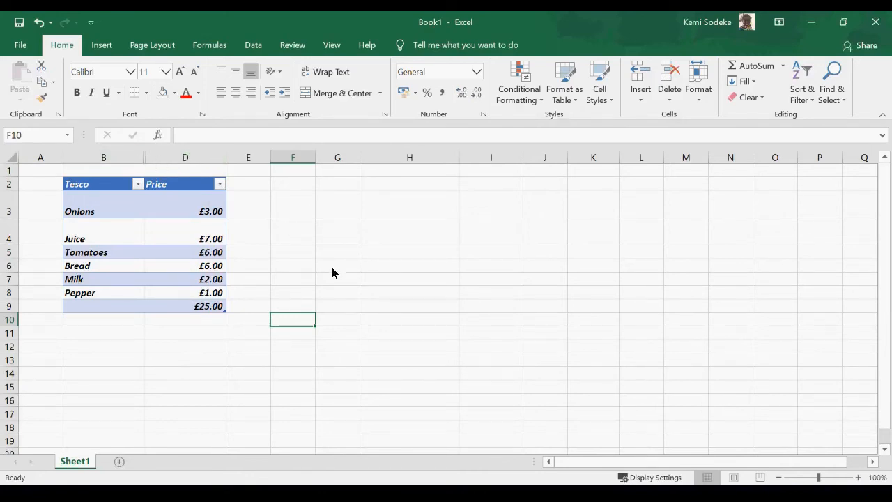
Unhide the Quantity column by selecting columns B to D and choosing Unhide.
{"action": "left_click", "coordinate": [128, 163]}
{"action": "left_click_drag", "start_coordinate": [129, 163], "coordinate": [159, 154]}
{"action": "right_click", "coordinate": [159, 162]}
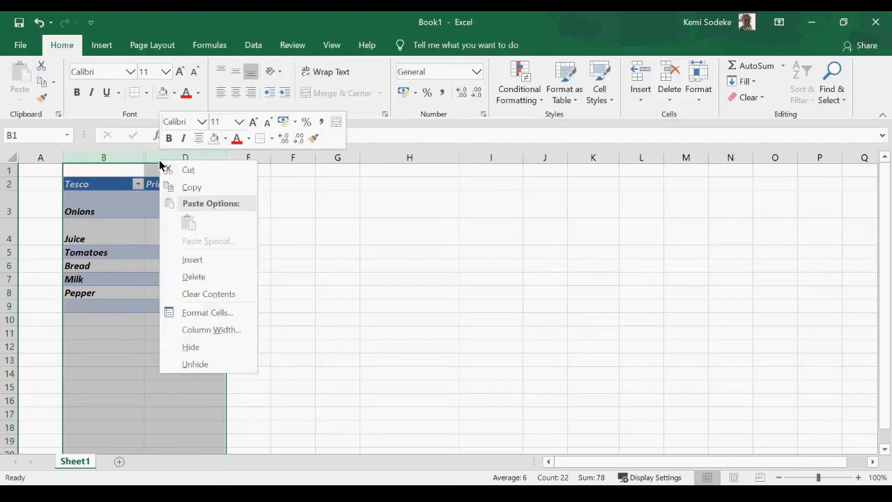
{"action": "left_click", "coordinate": [199, 365]}
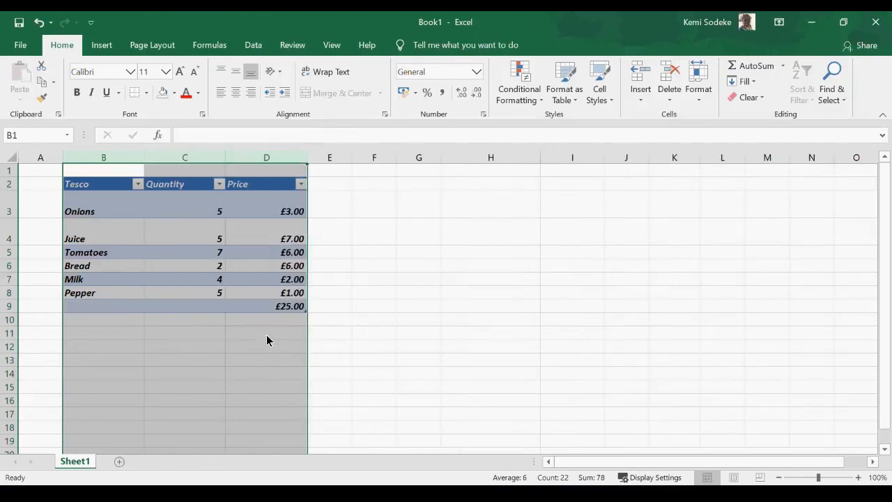
{"action": "left_click", "coordinate": [153, 254]}
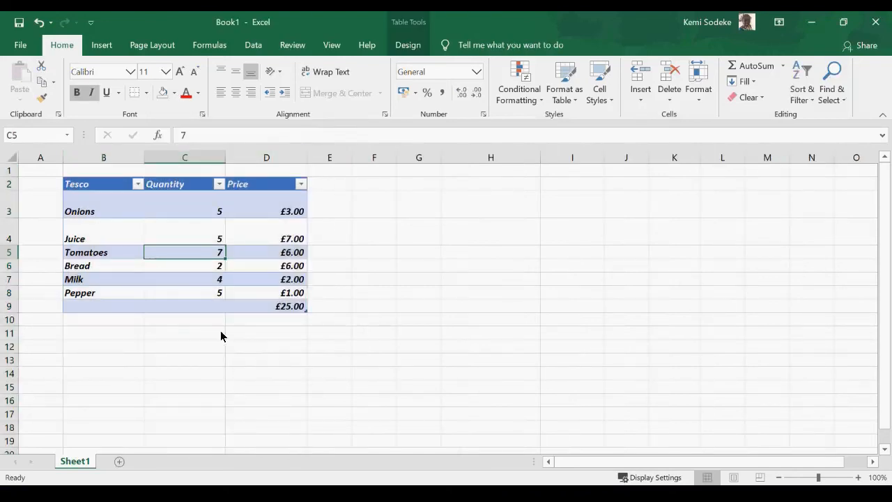
Hide column C again, then drag its boundary wider to bring it back into view.
{"action": "right_click", "coordinate": [189, 157]}
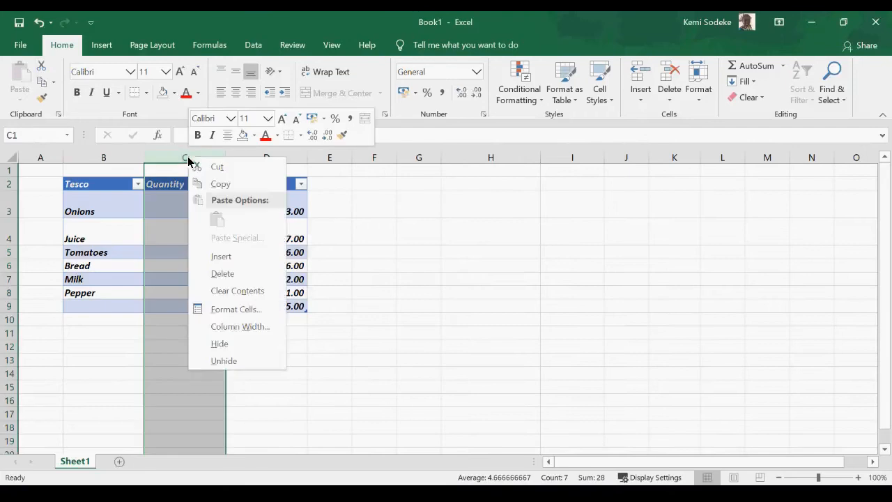
{"action": "left_click", "coordinate": [222, 344]}
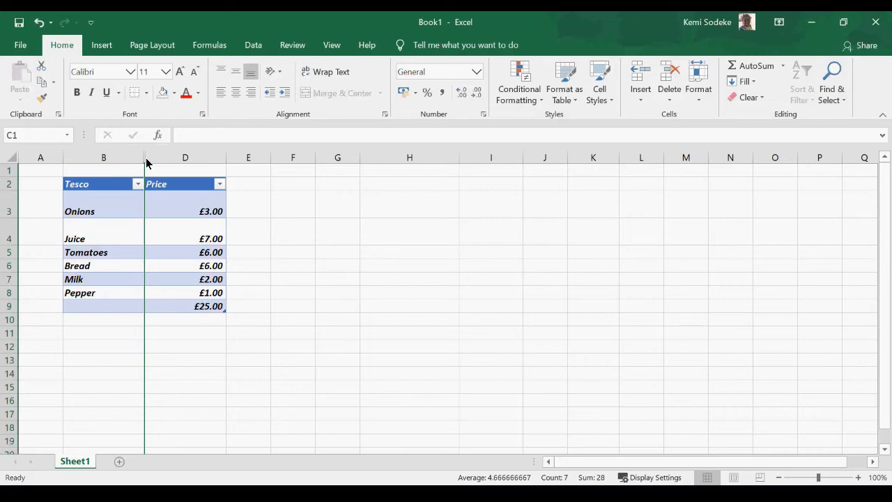
{"action": "left_click_drag", "start_coordinate": [146, 163], "coordinate": [239, 165]}
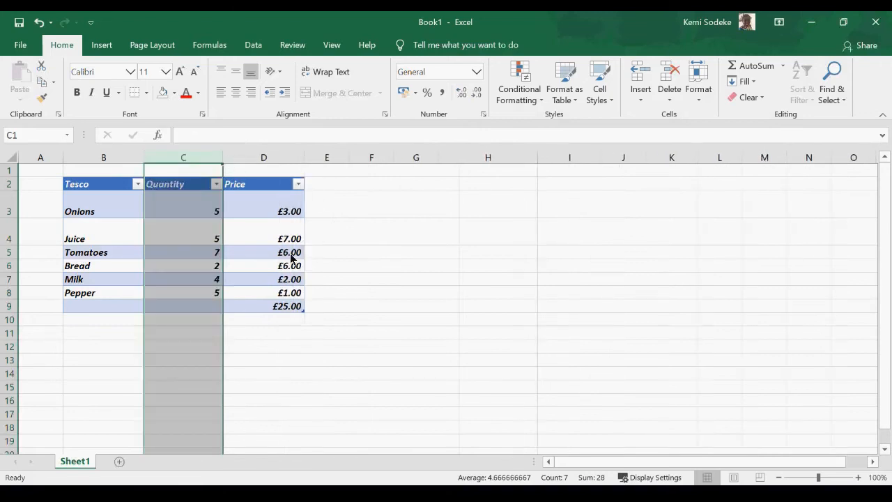
{"action": "left_click", "coordinate": [356, 231]}
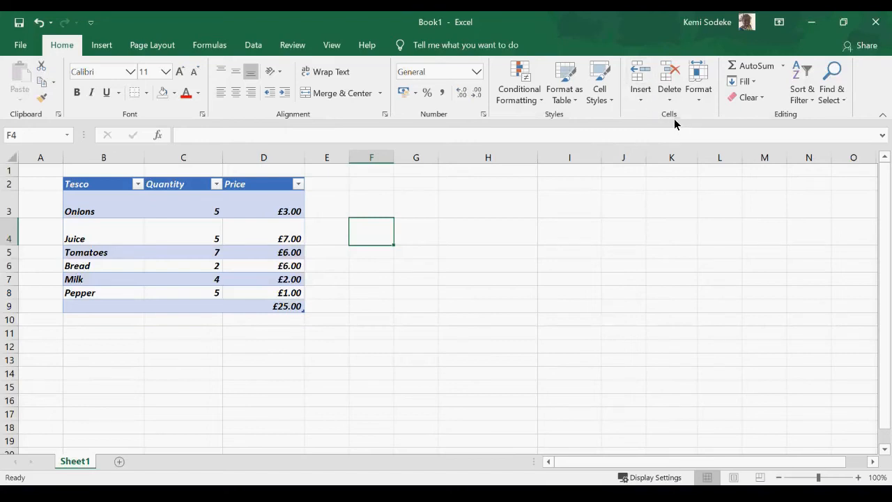
{"action": "left_click", "coordinate": [194, 214]}
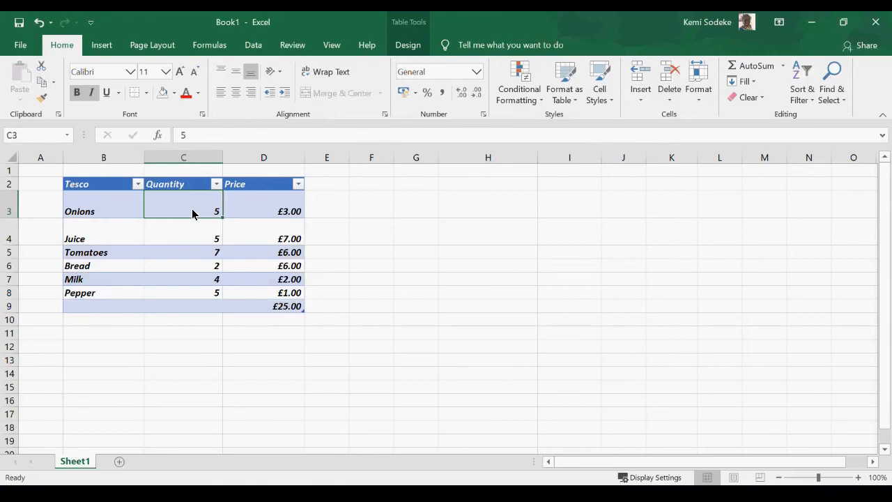
{"action": "right_click", "coordinate": [192, 209]}
{"action": "mouse_move", "coordinate": [230, 281]}
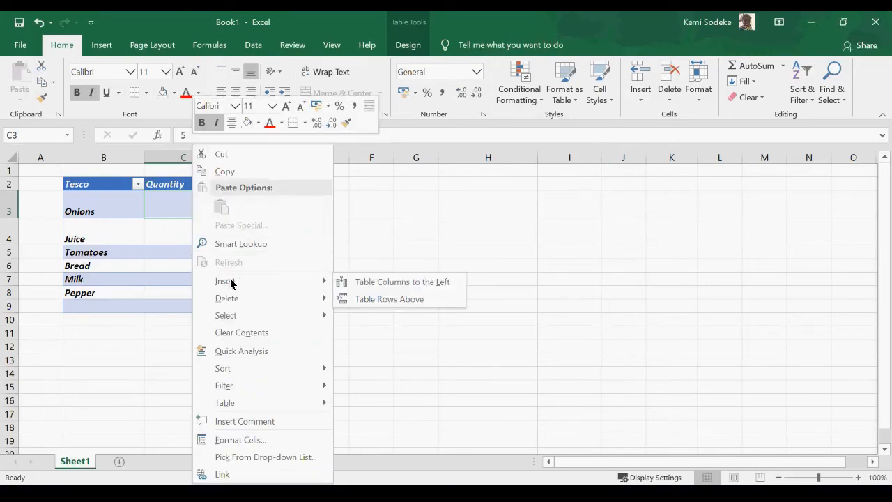
{"action": "key", "text": "Escape"}
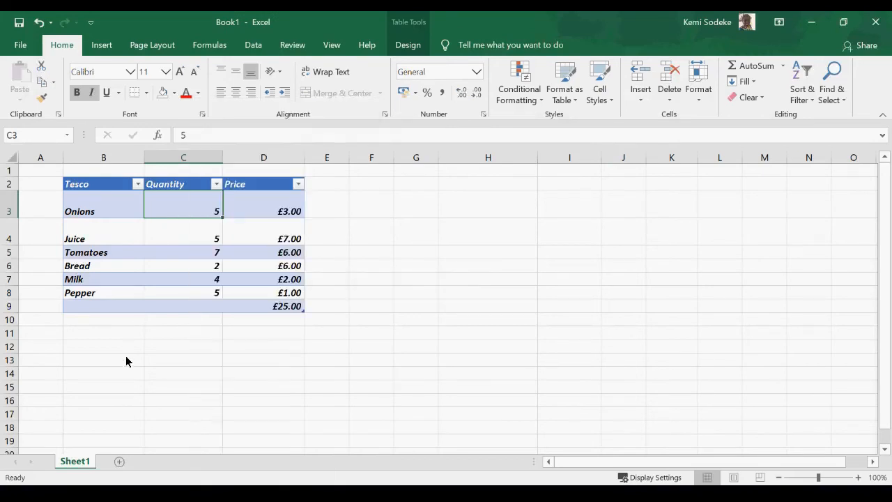
{"action": "right_click", "coordinate": [182, 213]}
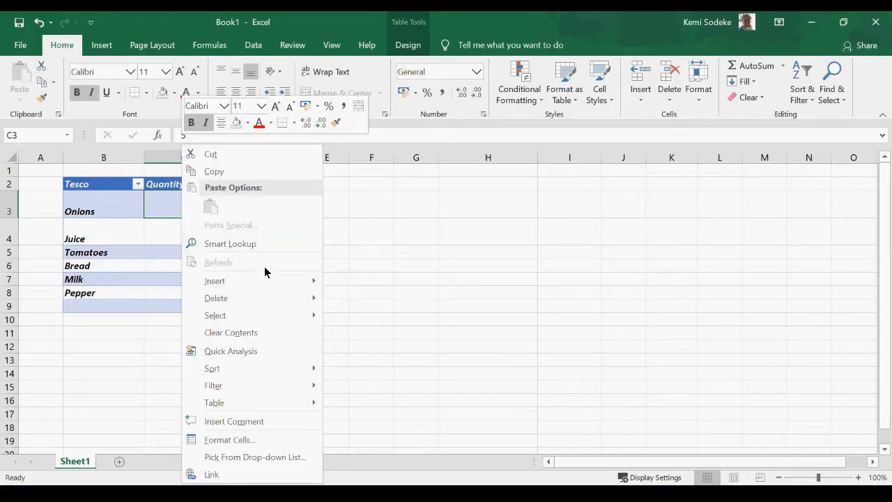
{"action": "key", "text": "Escape"}
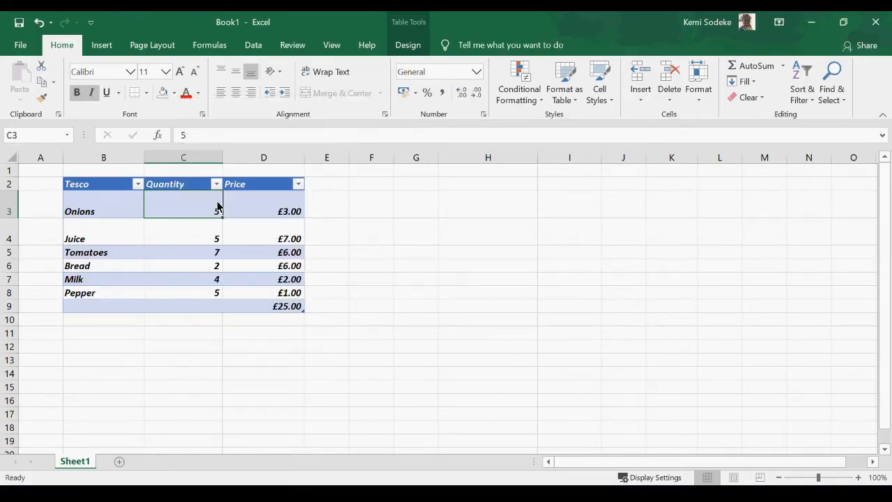
{"action": "right_click", "coordinate": [198, 163]}
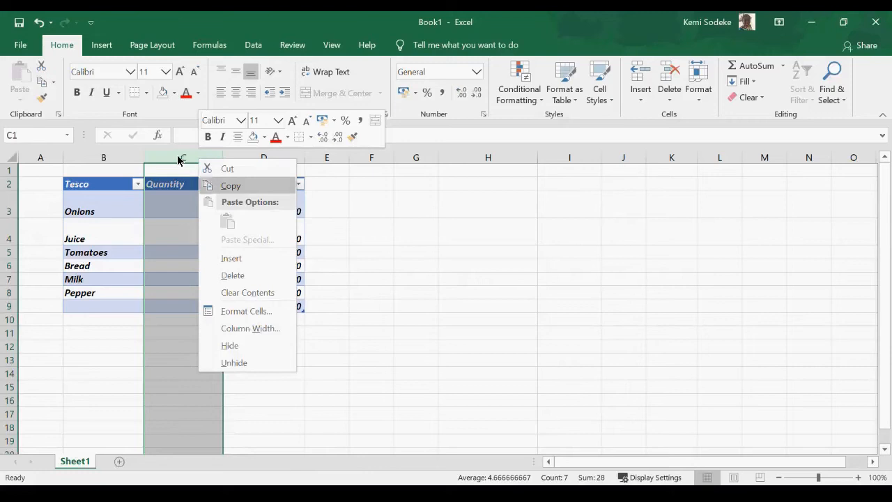
{"action": "left_click", "coordinate": [337, 258]}
{"action": "left_click", "coordinate": [184, 215]}
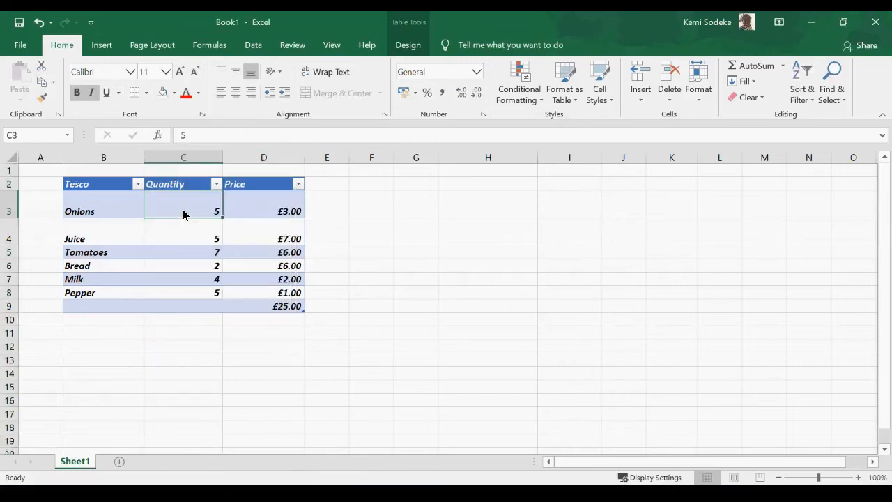
{"action": "right_click", "coordinate": [183, 214]}
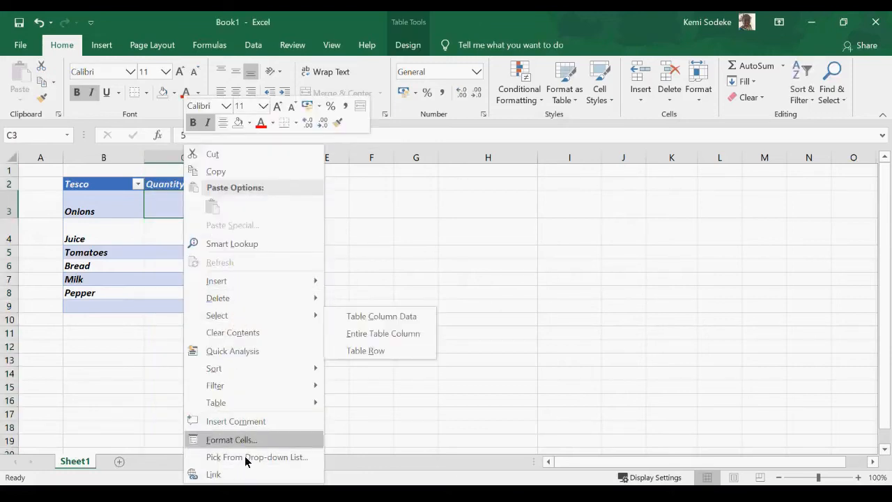
{"action": "mouse_move", "coordinate": [250, 298]}
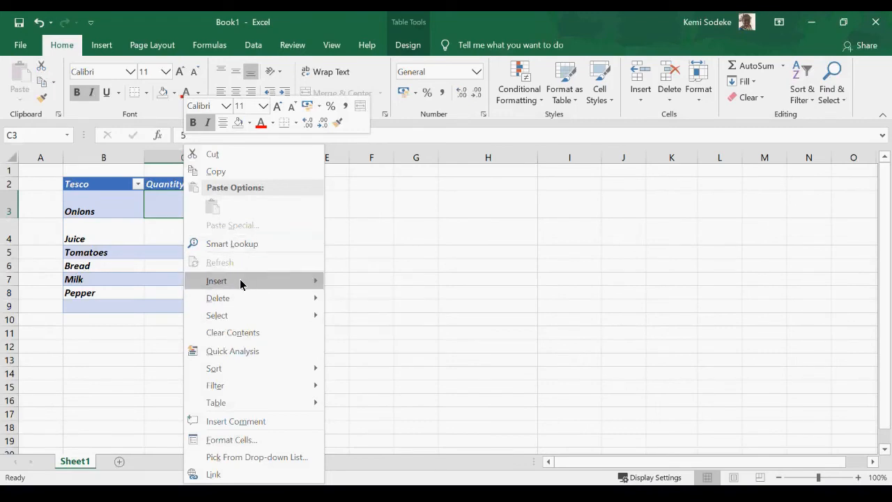
{"action": "mouse_move", "coordinate": [267, 285]}
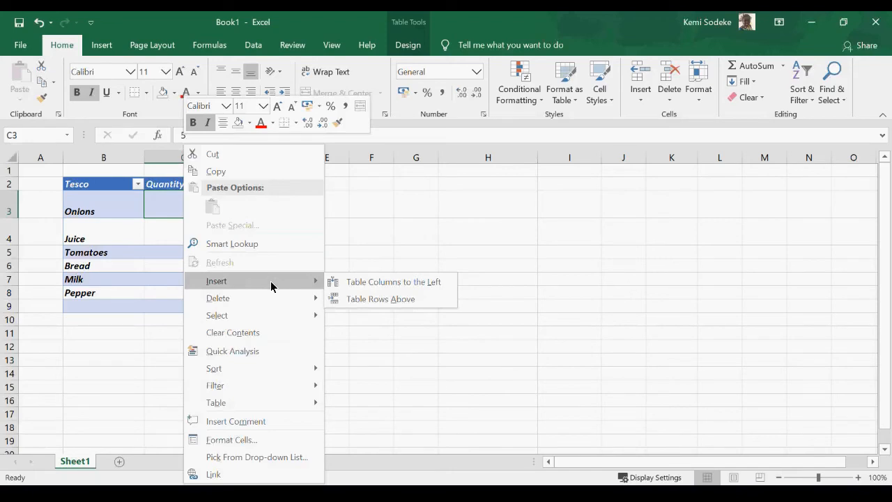
{"action": "left_click", "coordinate": [381, 283]}
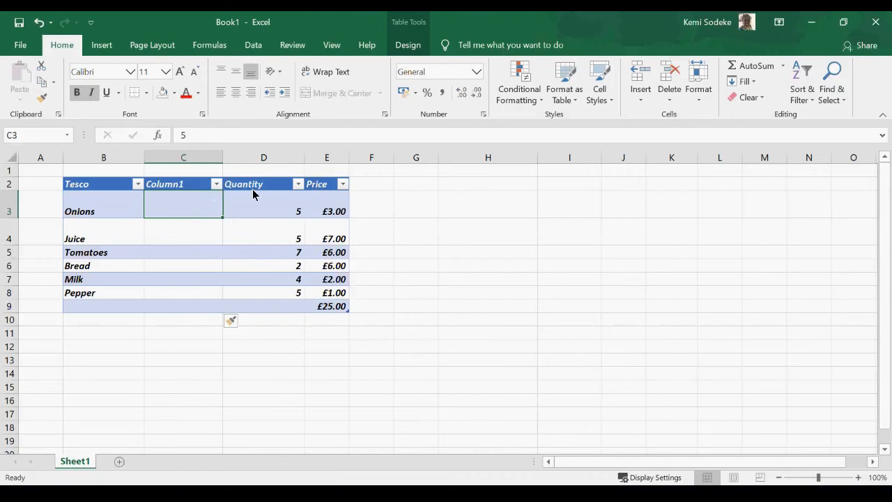
{"action": "left_click", "coordinate": [39, 23]}
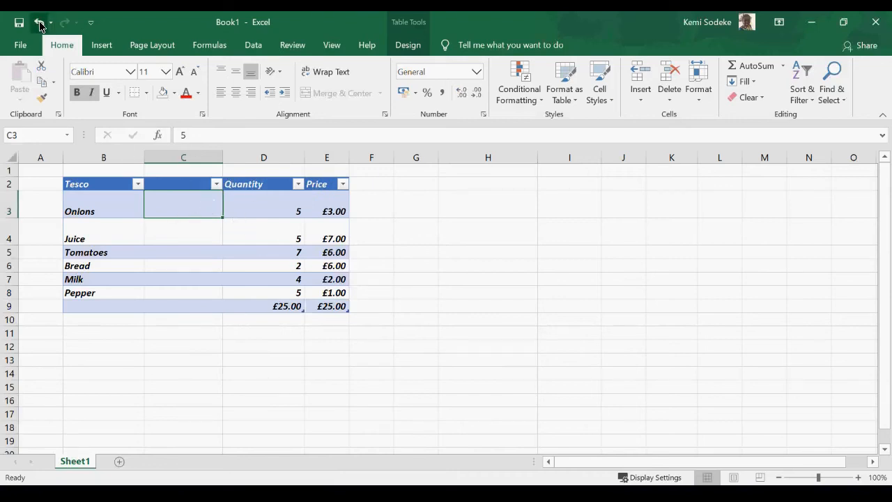
{"action": "left_click", "coordinate": [39, 23]}
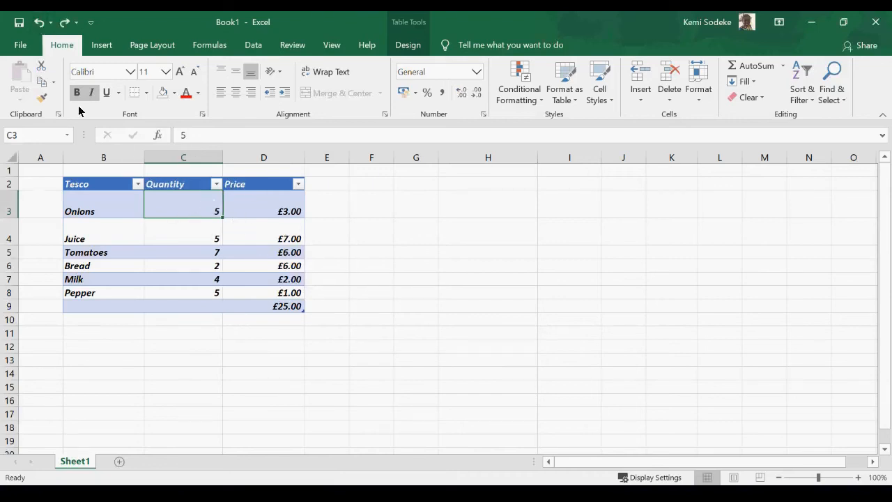
{"action": "right_click", "coordinate": [186, 211]}
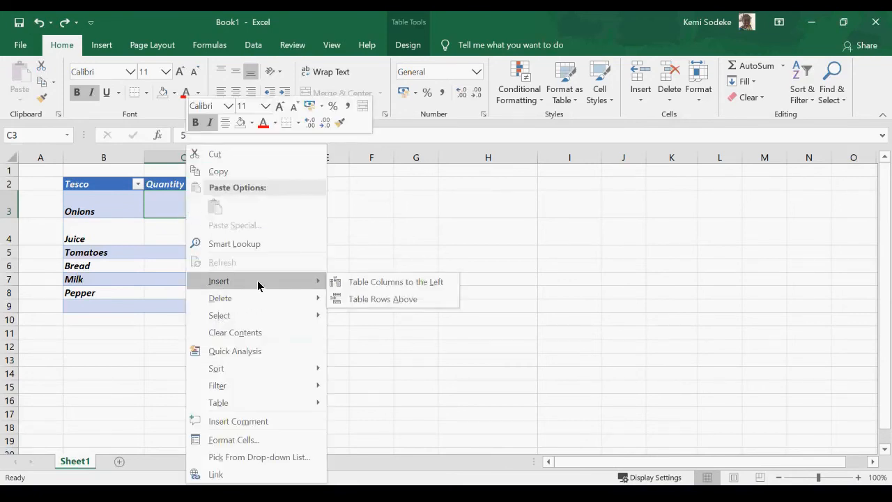
{"action": "left_click", "coordinate": [402, 304]}
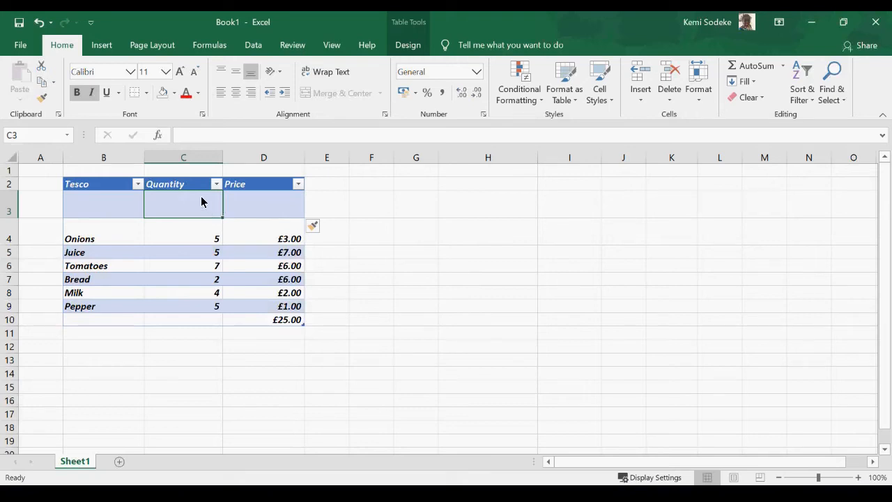
{"action": "right_click", "coordinate": [183, 210]}
{"action": "left_click", "coordinate": [341, 261]}
{"action": "left_click", "coordinate": [38, 22]}
{"action": "right_click", "coordinate": [201, 214]}
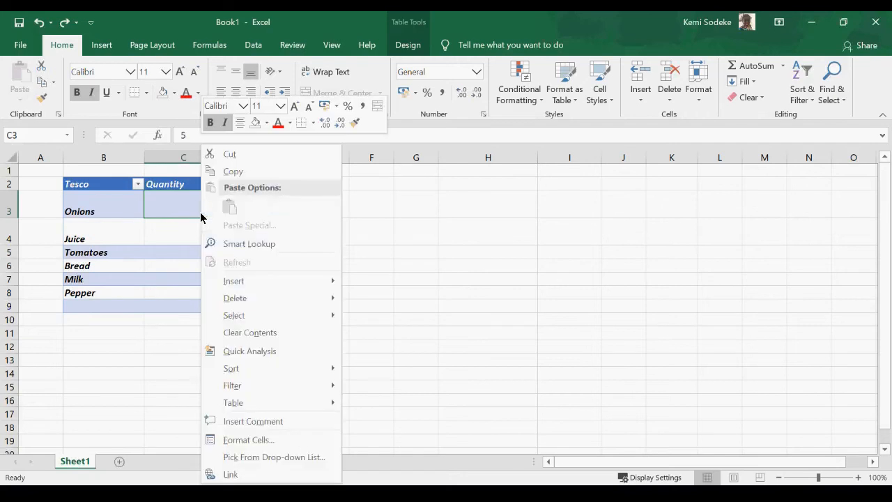
{"action": "mouse_move", "coordinate": [259, 319]}
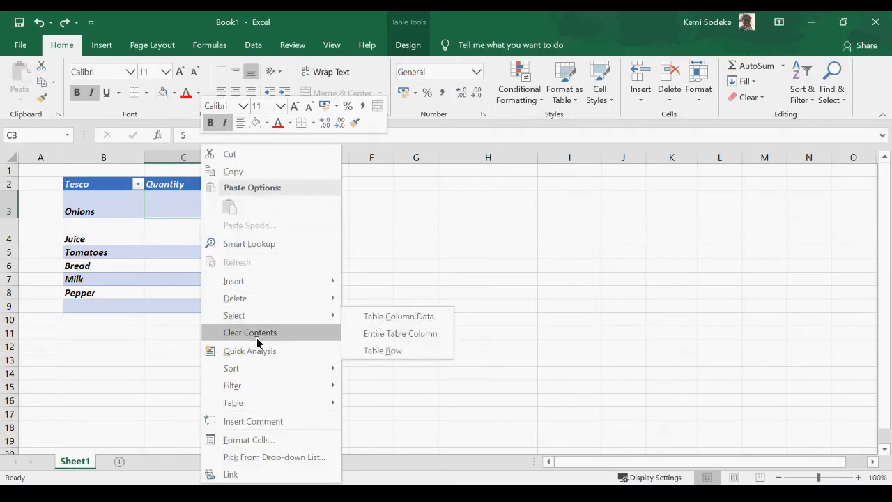
{"action": "left_click", "coordinate": [410, 252]}
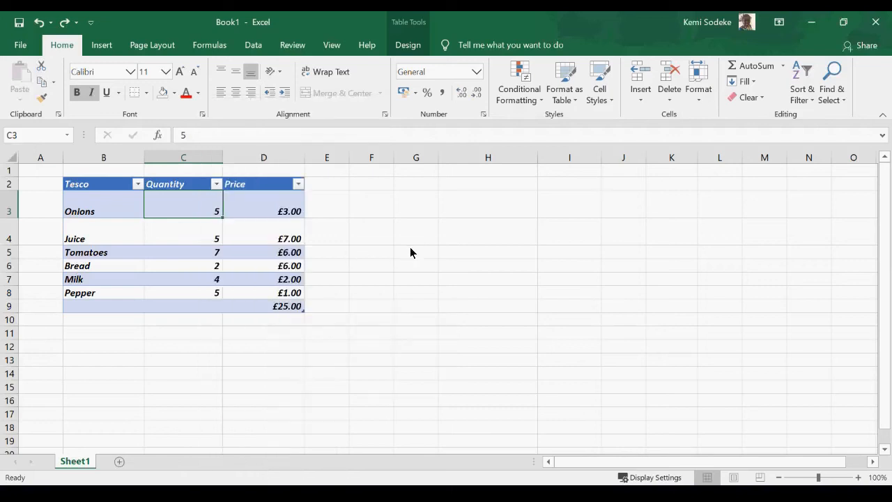
Select the table from the header row down to the total row using Ctrl+Shift+Down.
{"action": "left_click_drag", "start_coordinate": [98, 187], "coordinate": [294, 311]}
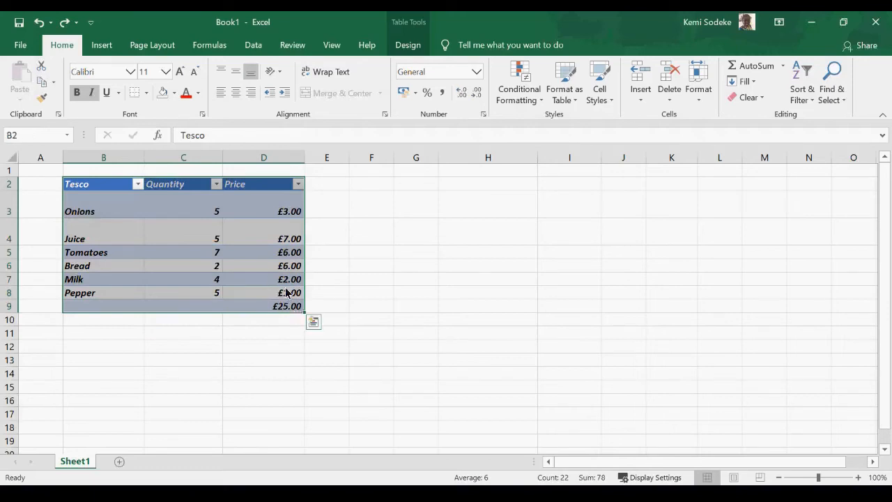
{"action": "left_click", "coordinate": [85, 190]}
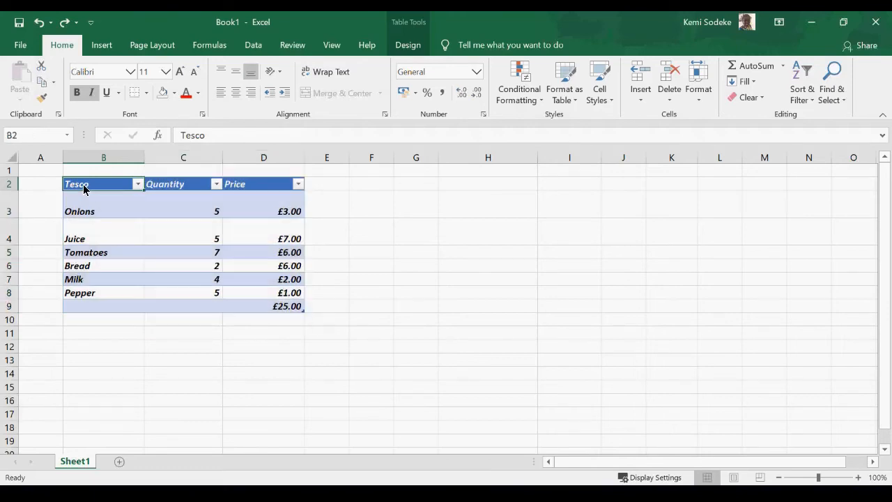
{"action": "left_click_drag", "start_coordinate": [84, 188], "coordinate": [220, 183]}
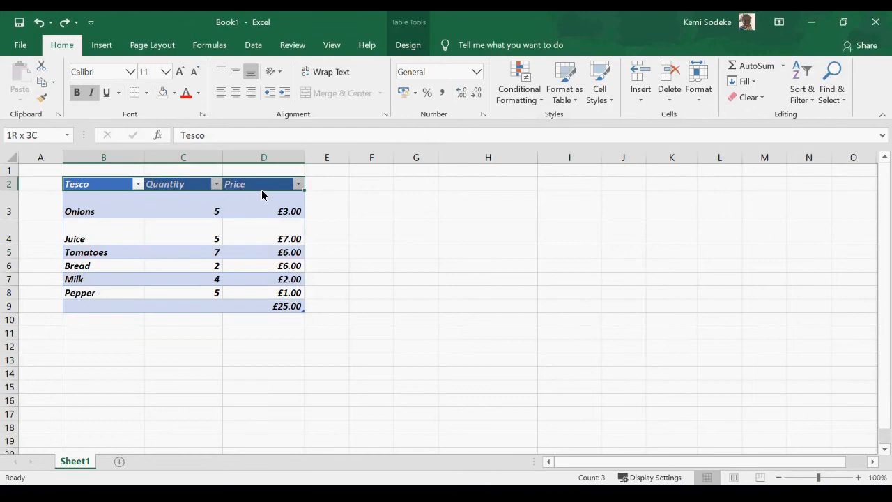
{"action": "left_click_drag", "start_coordinate": [274, 190], "coordinate": [275, 190]}
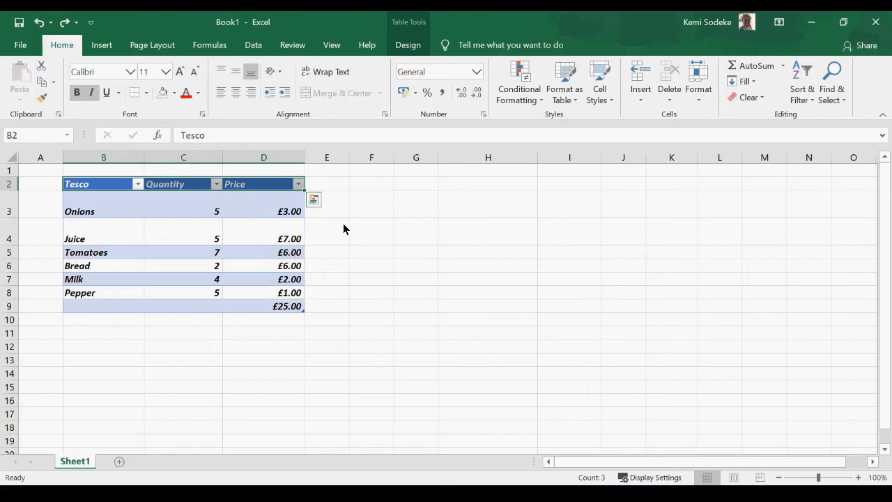
{"action": "key", "text": "ctrl+shift+Down"}
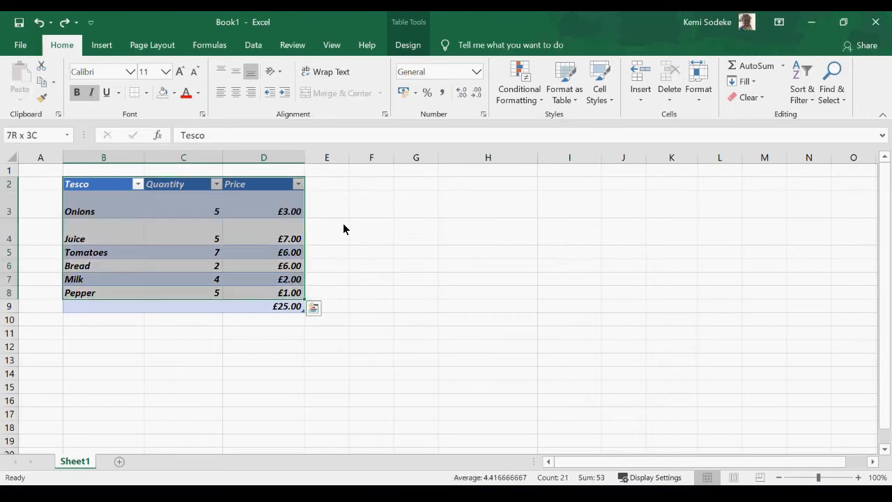
{"action": "key", "text": "shift+Down"}
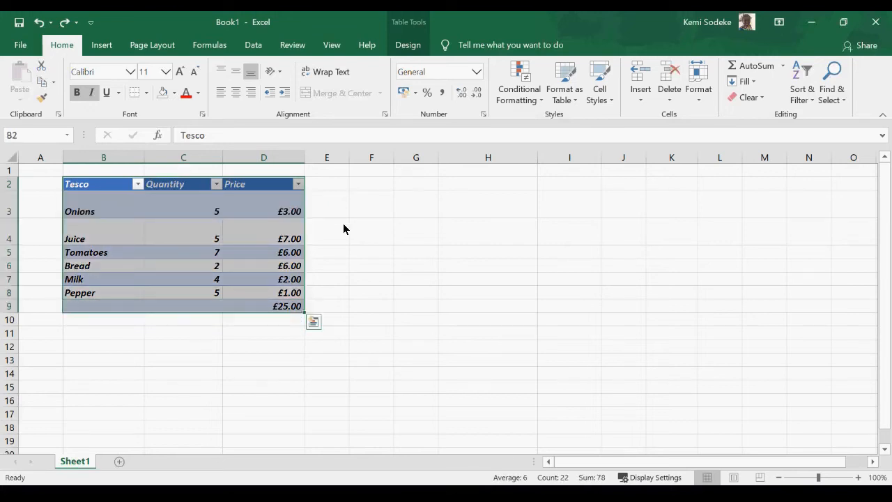
{"action": "left_click", "coordinate": [343, 223]}
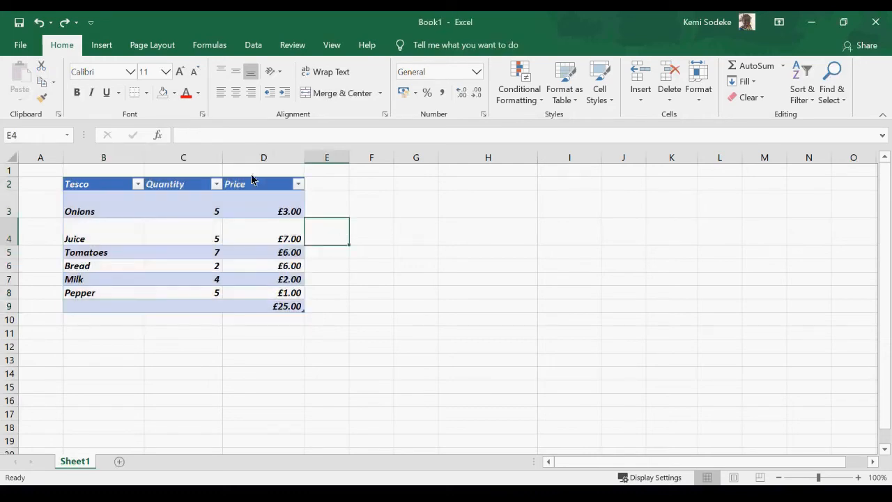
{"action": "left_click_drag", "start_coordinate": [97, 189], "coordinate": [278, 192]}
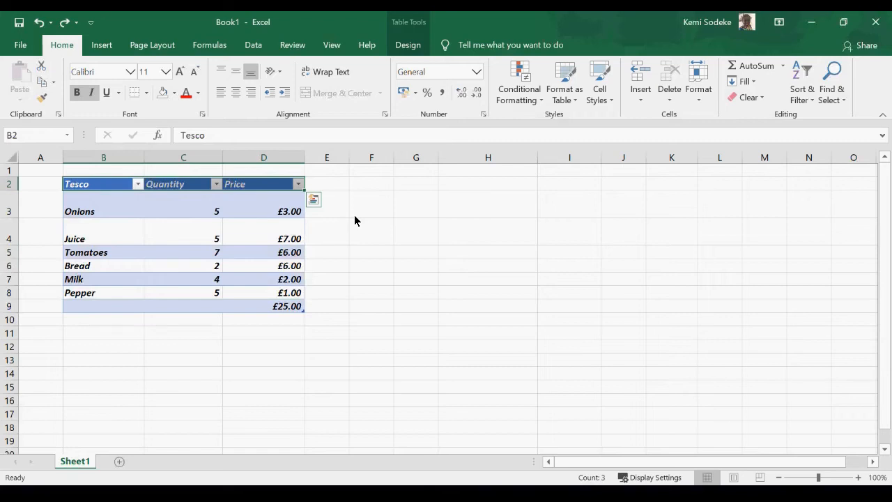
{"action": "key", "text": "ctrl+shift+Down"}
{"action": "key", "text": "shift+Down"}
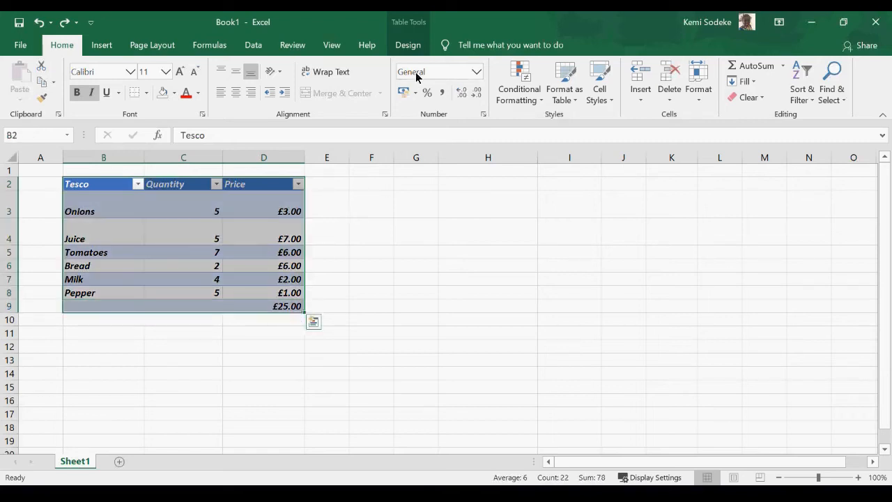
{"action": "left_click", "coordinate": [362, 215]}
Select the whole Tesco table B2:D9 with Ctrl+A and copy it.
{"action": "left_click", "coordinate": [172, 207]}
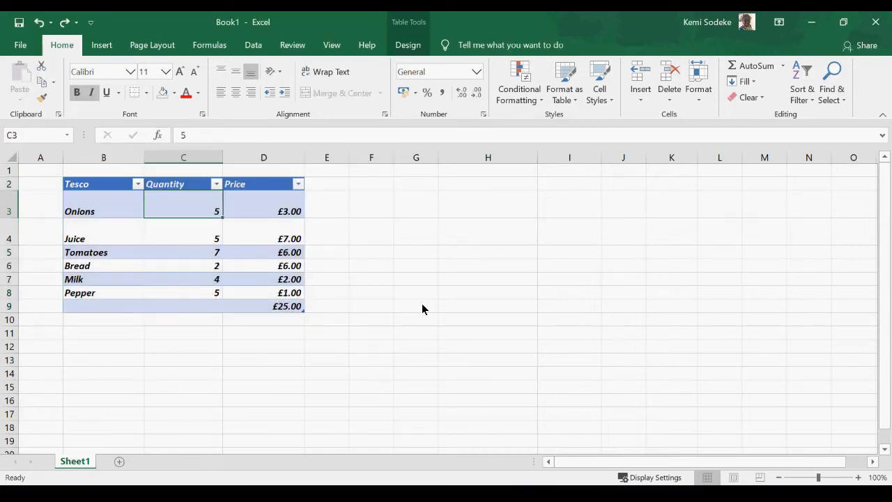
{"action": "key", "text": "ctrl+a"}
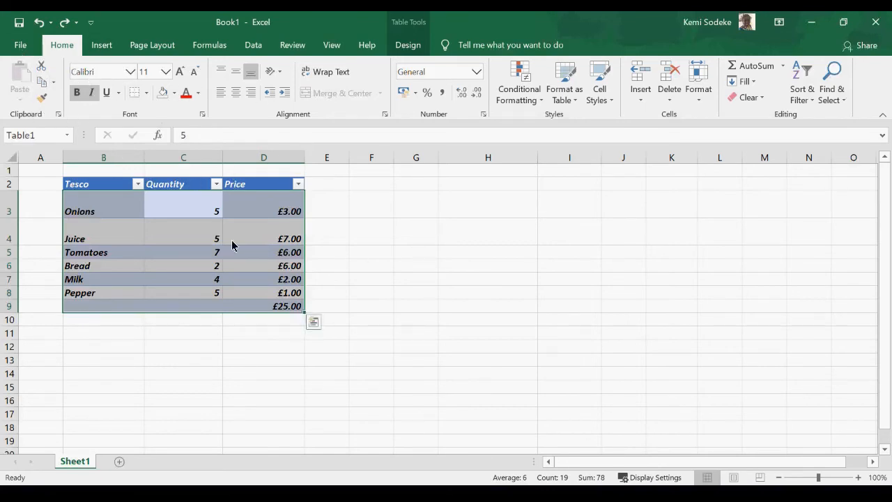
{"action": "left_click", "coordinate": [413, 252]}
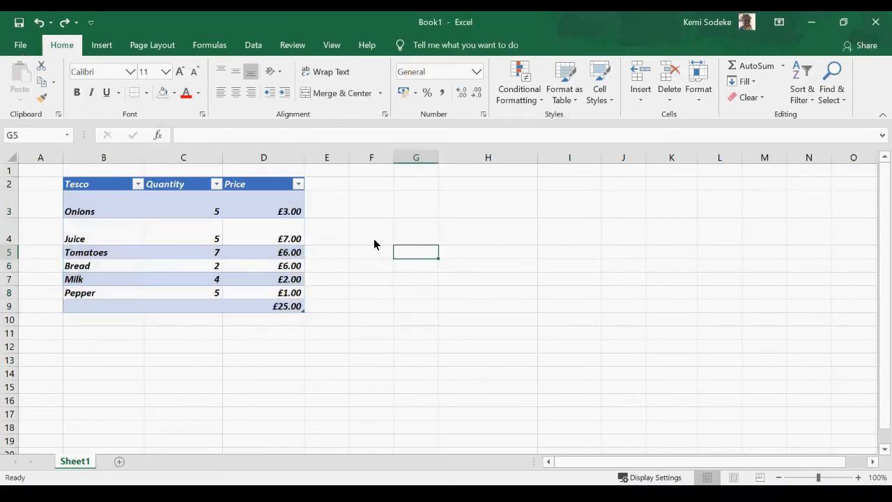
{"action": "left_click", "coordinate": [194, 213]}
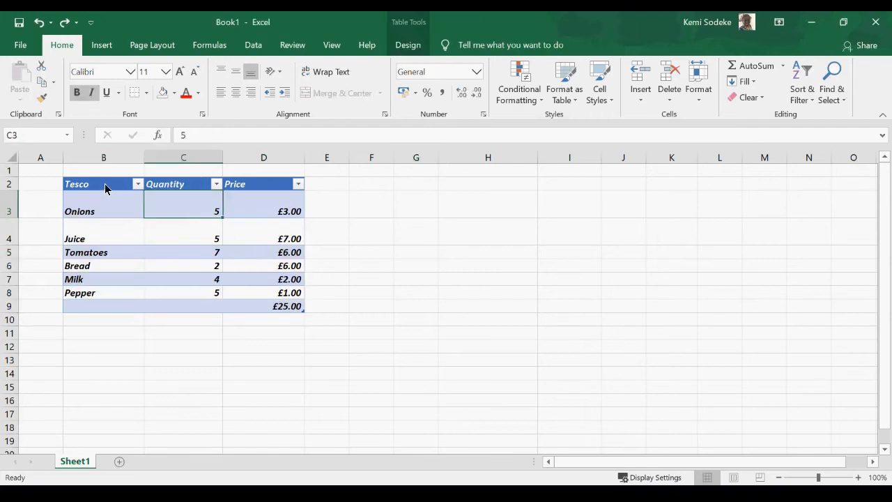
{"action": "left_click", "coordinate": [105, 186]}
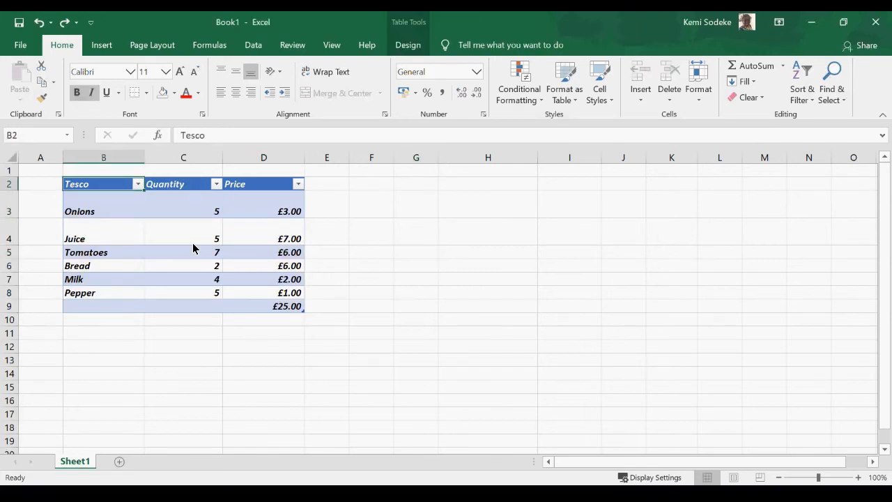
{"action": "key", "text": "ctrl+a"}
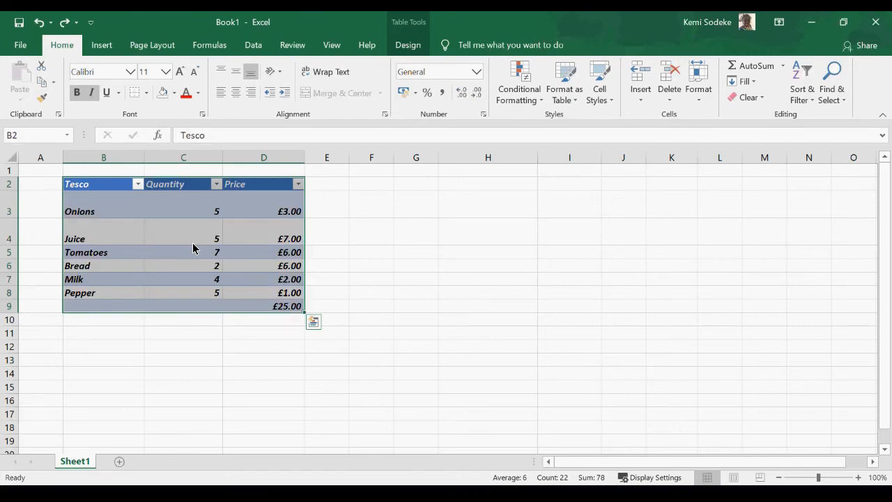
{"action": "key", "text": "ctrl+c"}
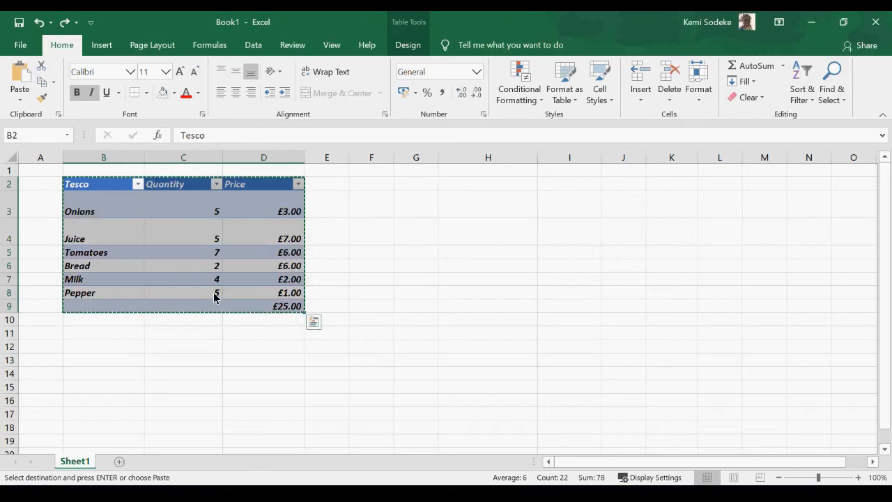
Paste a copy of the Tesco table at H2, then undo the paste.
{"action": "left_click", "coordinate": [454, 189]}
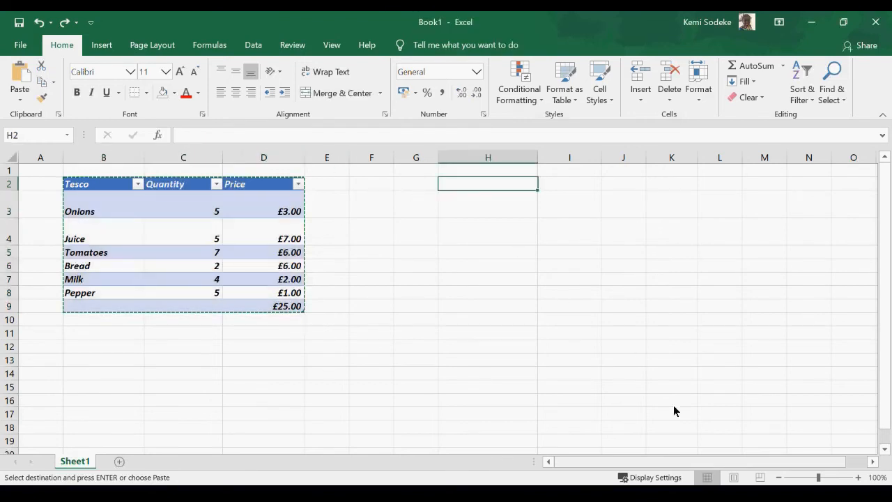
{"action": "key", "text": "ctrl+v"}
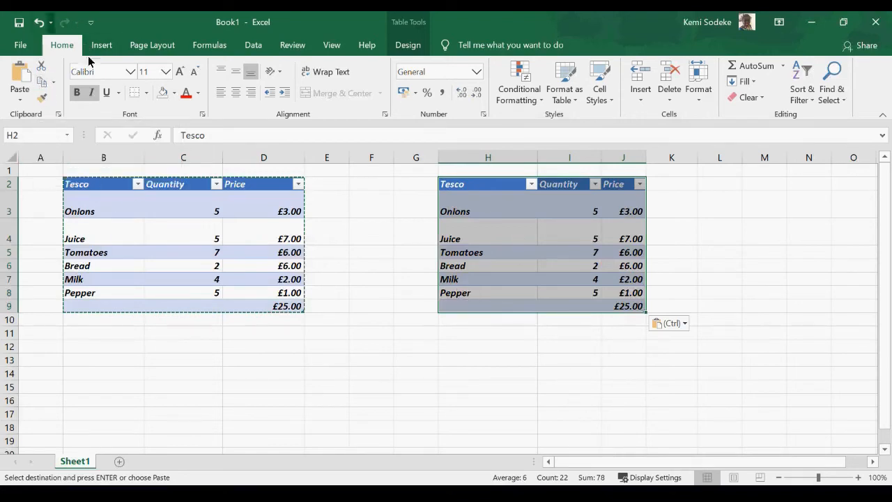
{"action": "left_click", "coordinate": [38, 23]}
{"action": "left_click", "coordinate": [407, 335]}
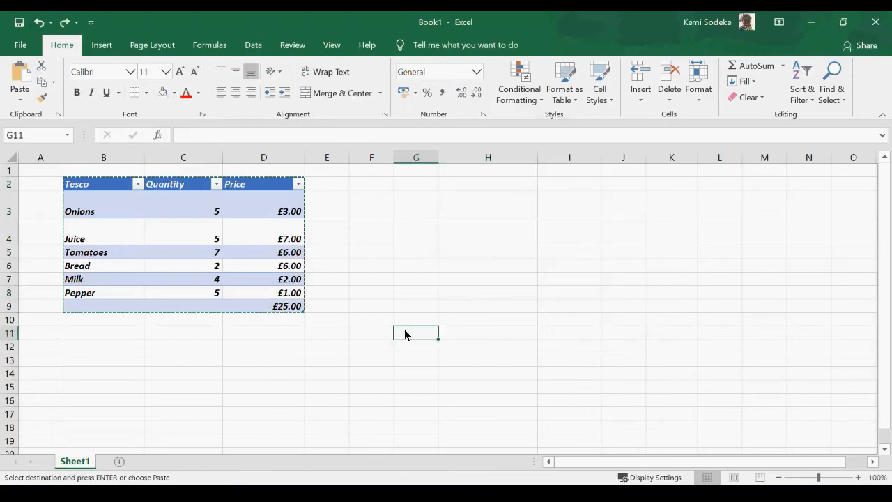
{"action": "left_click", "coordinate": [353, 249]}
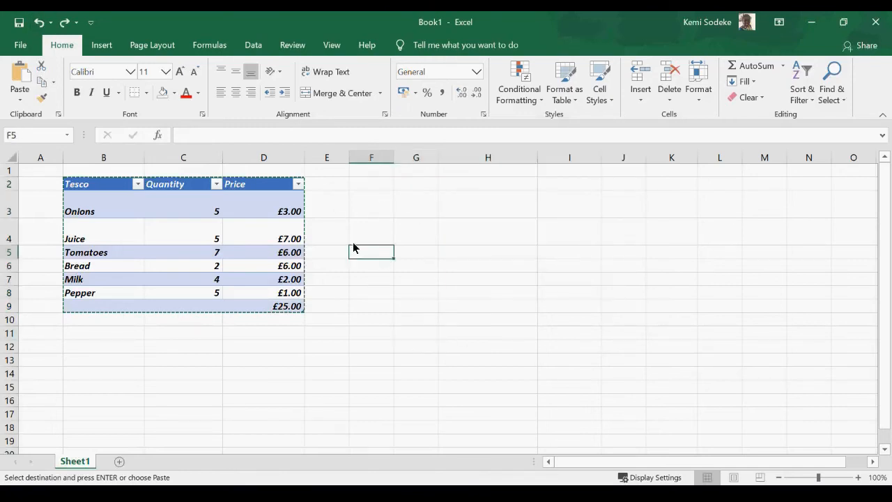
Apply All Borders to B2:D9, after first trying a thick outside border.
{"action": "left_click_drag", "start_coordinate": [104, 193], "coordinate": [276, 308]}
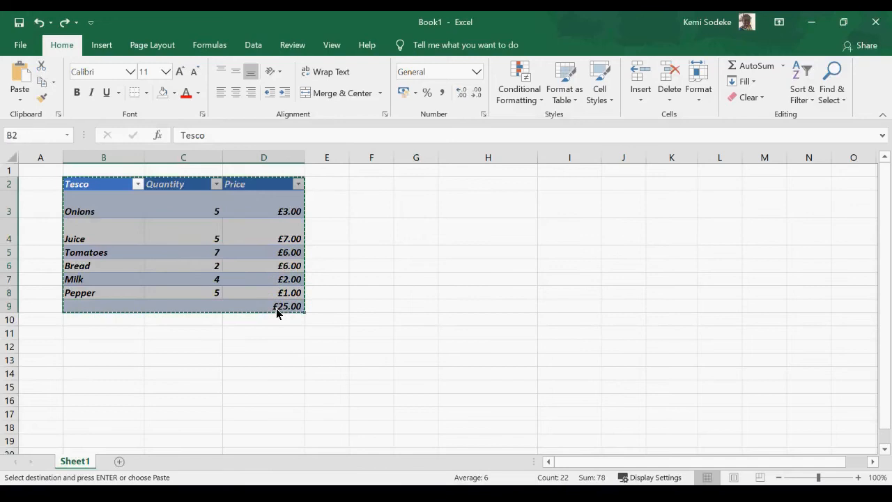
{"action": "left_click", "coordinate": [147, 93]}
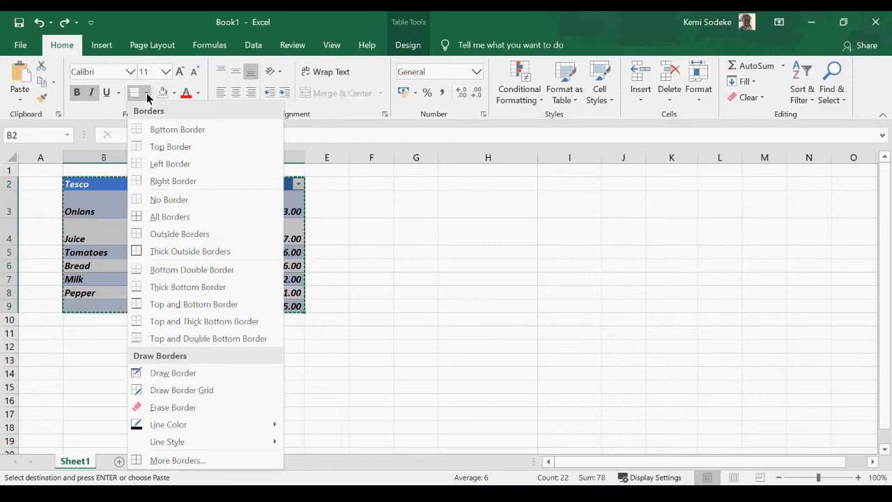
{"action": "left_click", "coordinate": [198, 251]}
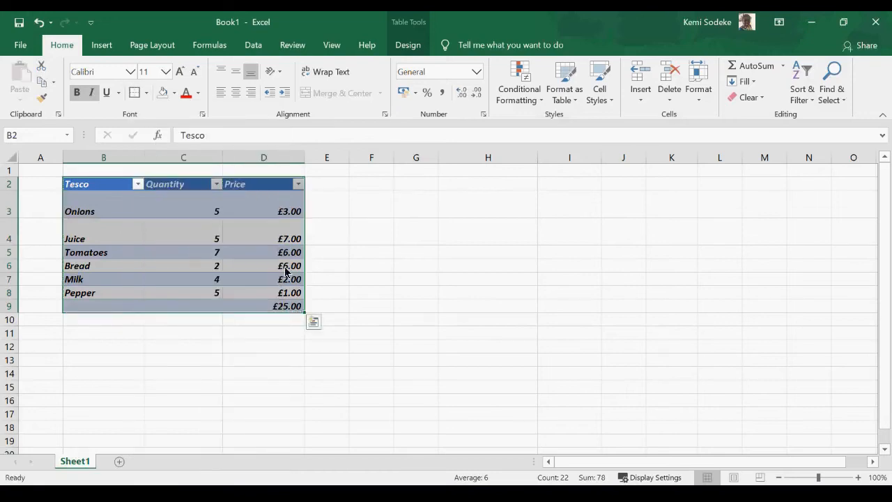
{"action": "left_click", "coordinate": [415, 265]}
{"action": "left_click_drag", "start_coordinate": [124, 184], "coordinate": [258, 305]}
{"action": "left_click", "coordinate": [146, 93]}
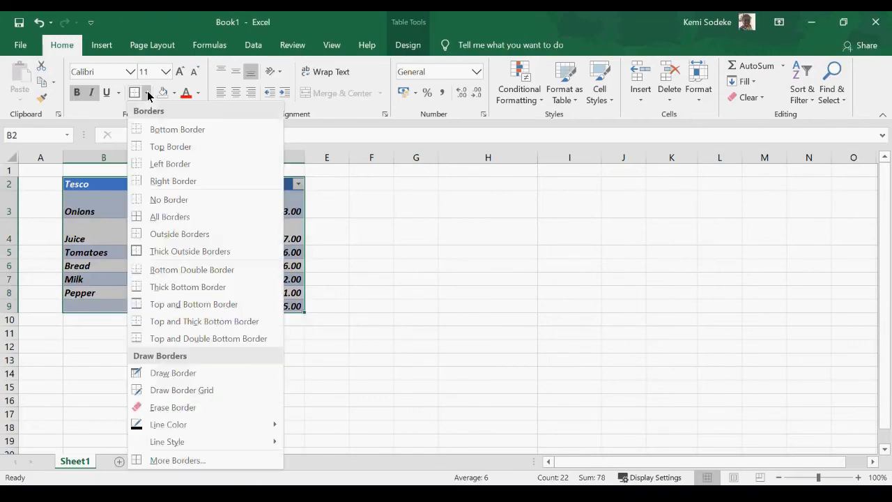
{"action": "left_click", "coordinate": [169, 217]}
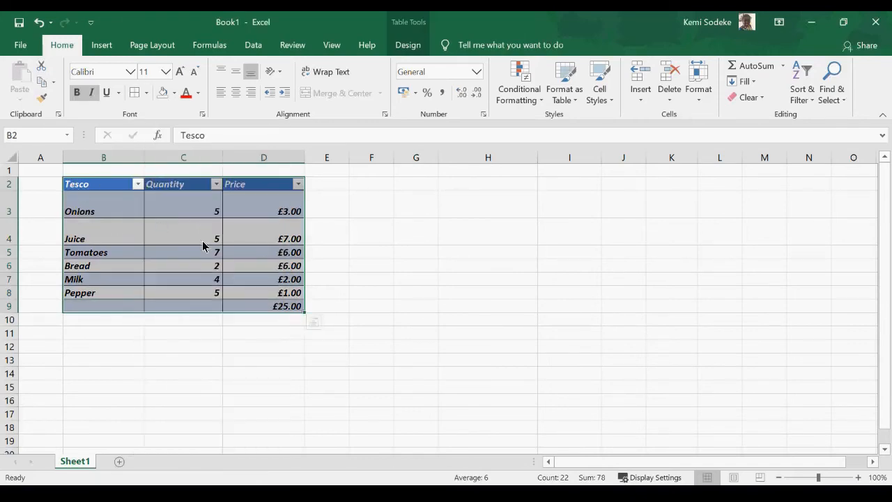
{"action": "left_click", "coordinate": [147, 92]}
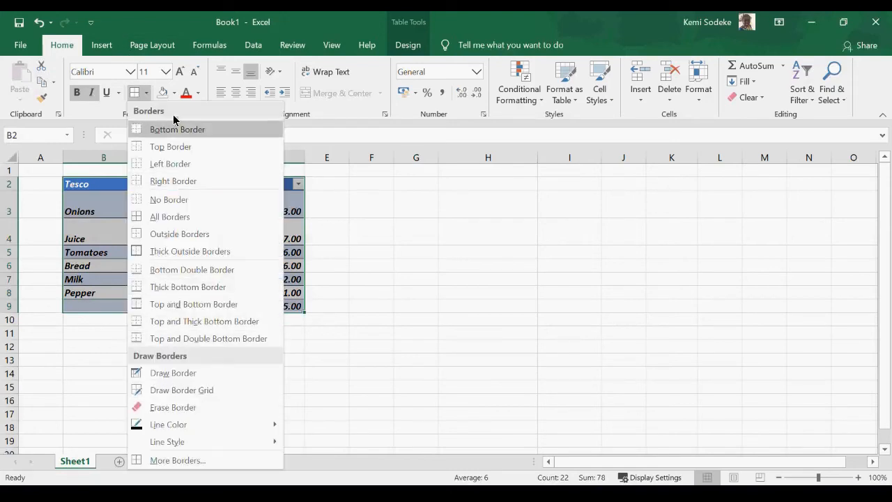
{"action": "left_click", "coordinate": [362, 343]}
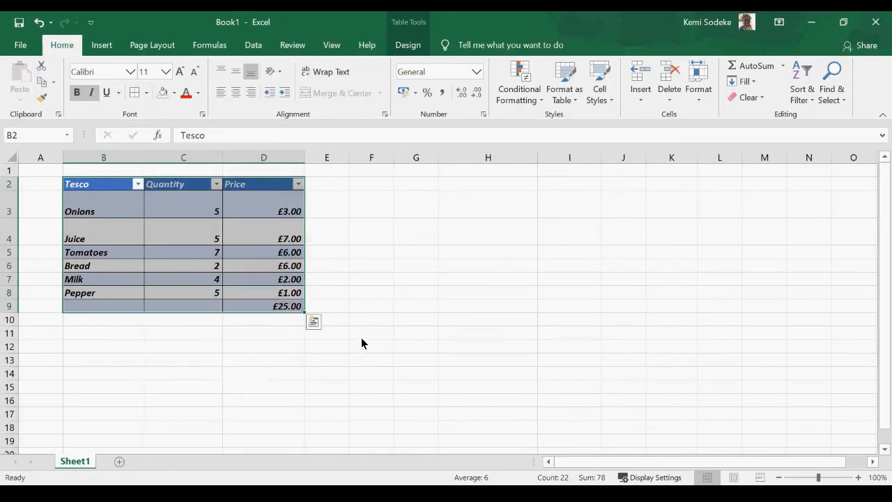
Give the £25.00 total in D9 a Top and Double Bottom Border.
{"action": "left_click", "coordinate": [276, 310]}
{"action": "left_click", "coordinate": [146, 93]}
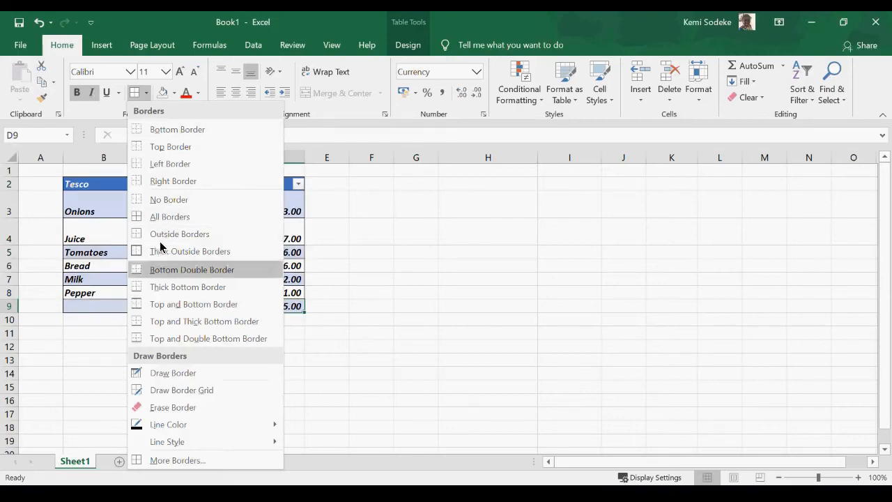
{"action": "left_click", "coordinate": [185, 337]}
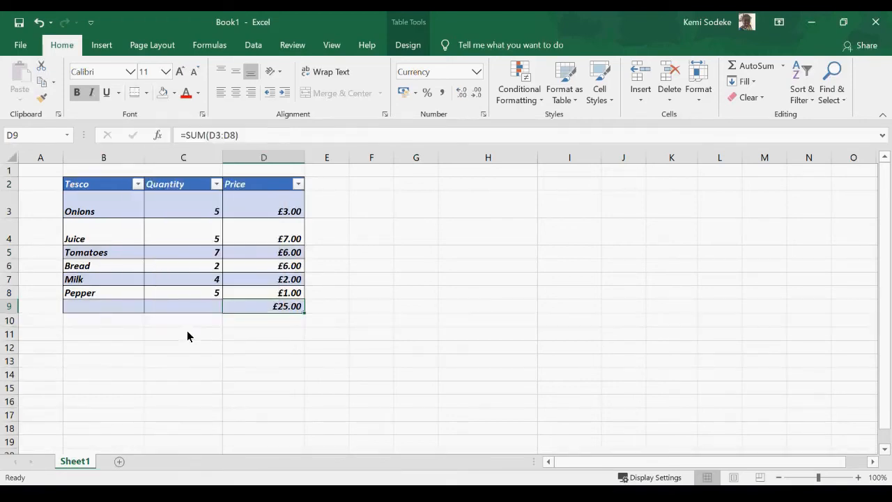
{"action": "left_click", "coordinate": [325, 361]}
{"action": "left_click", "coordinate": [295, 309]}
{"action": "left_click_drag", "start_coordinate": [672, 252], "coordinate": [675, 239]}
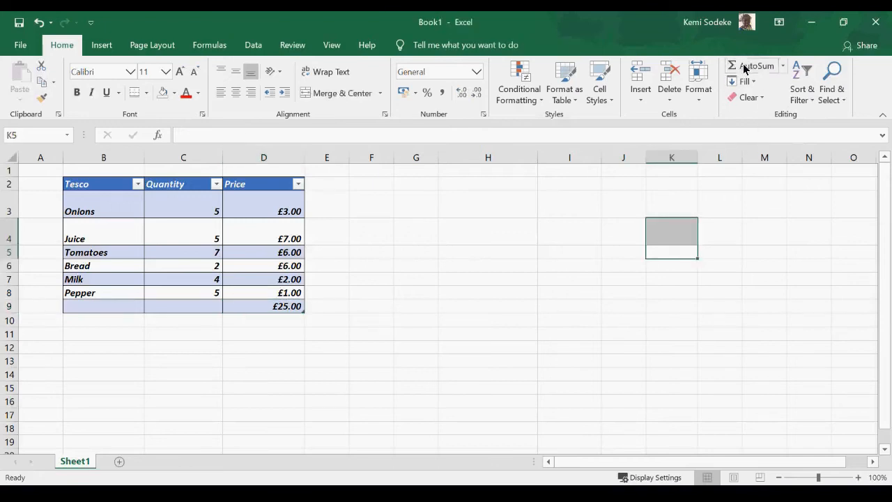
{"action": "left_click", "coordinate": [293, 296]}
{"action": "left_click", "coordinate": [291, 307]}
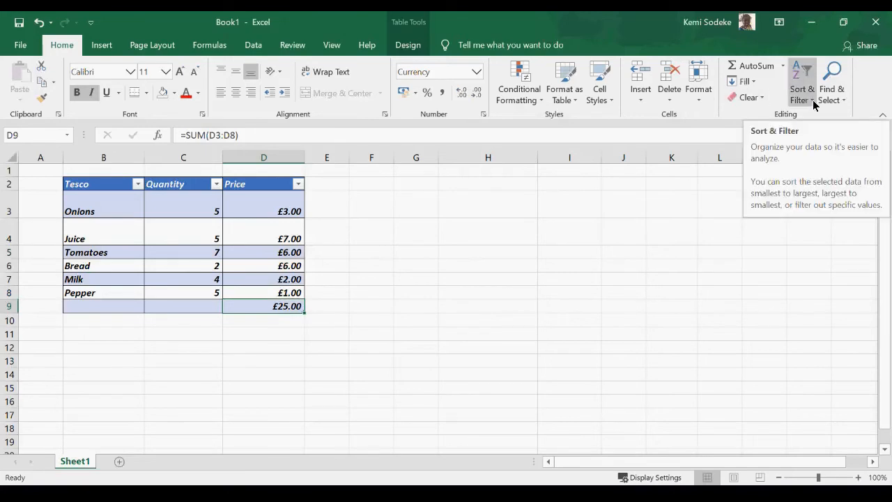
{"action": "left_click", "coordinate": [496, 265]}
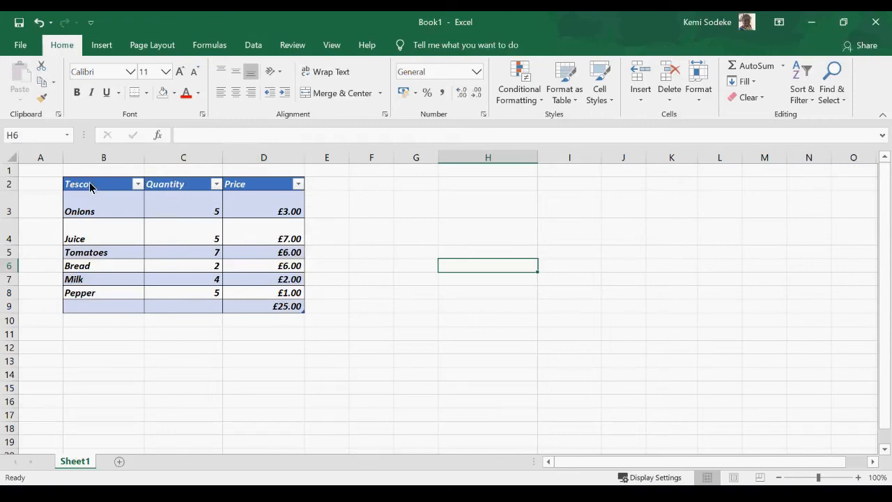
{"action": "left_click_drag", "start_coordinate": [88, 190], "coordinate": [259, 304]}
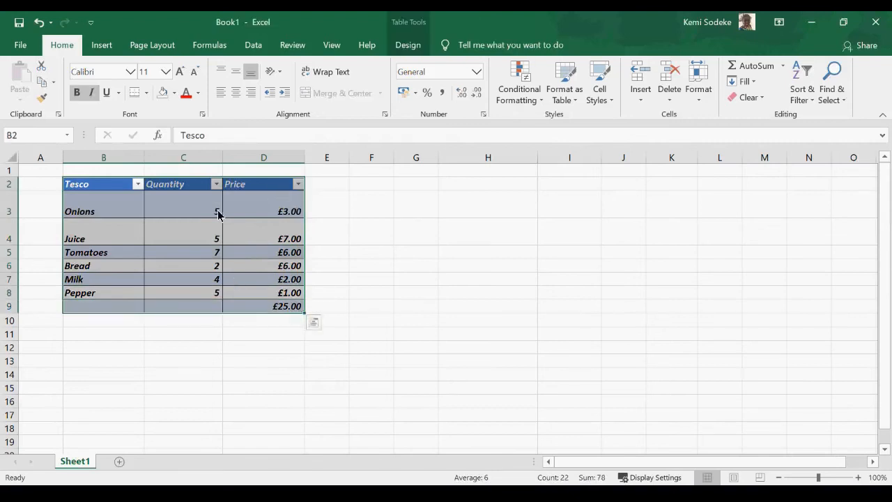
{"action": "left_click", "coordinate": [188, 203]}
{"action": "left_click_drag", "start_coordinate": [105, 186], "coordinate": [286, 185]}
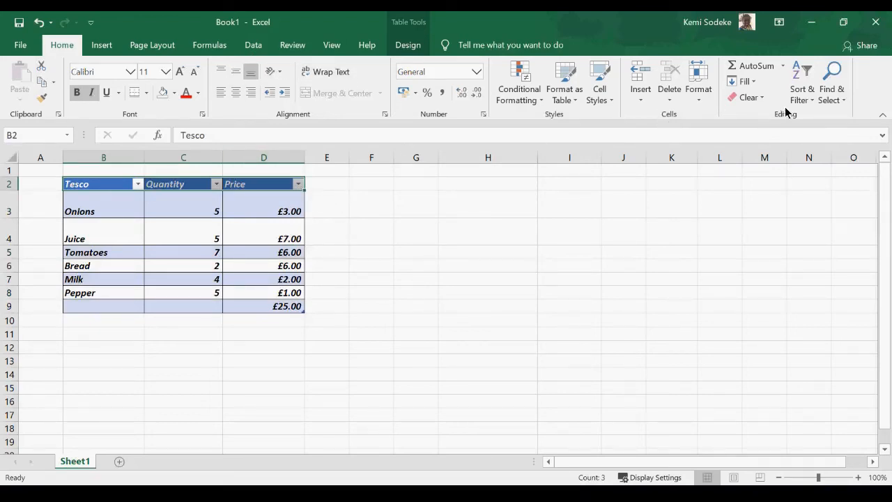
{"action": "left_click", "coordinate": [809, 101]}
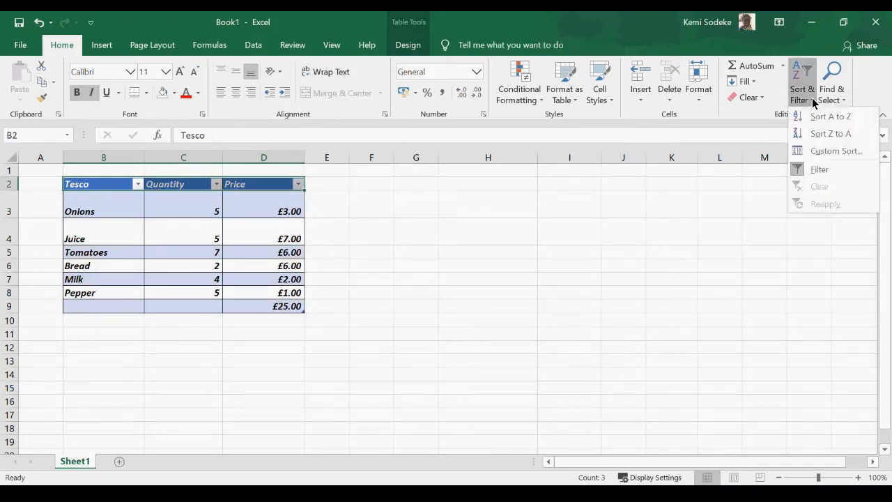
{"action": "left_click", "coordinate": [820, 169]}
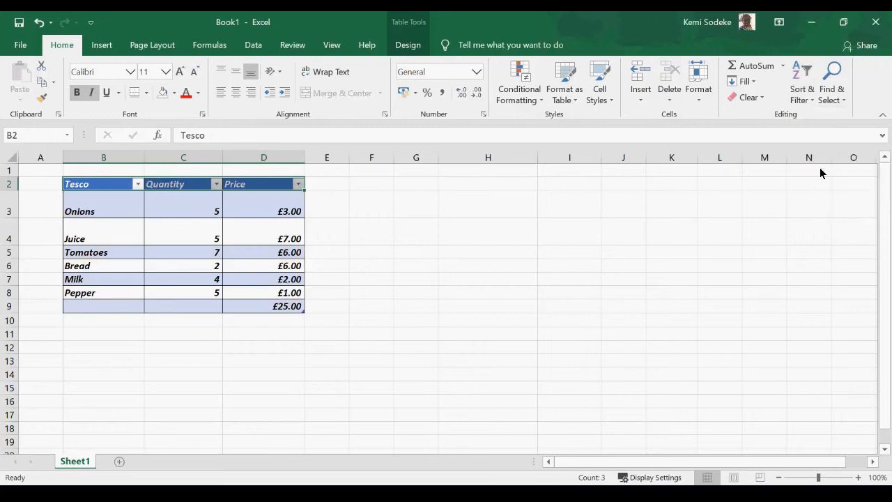
{"action": "left_click", "coordinate": [805, 100]}
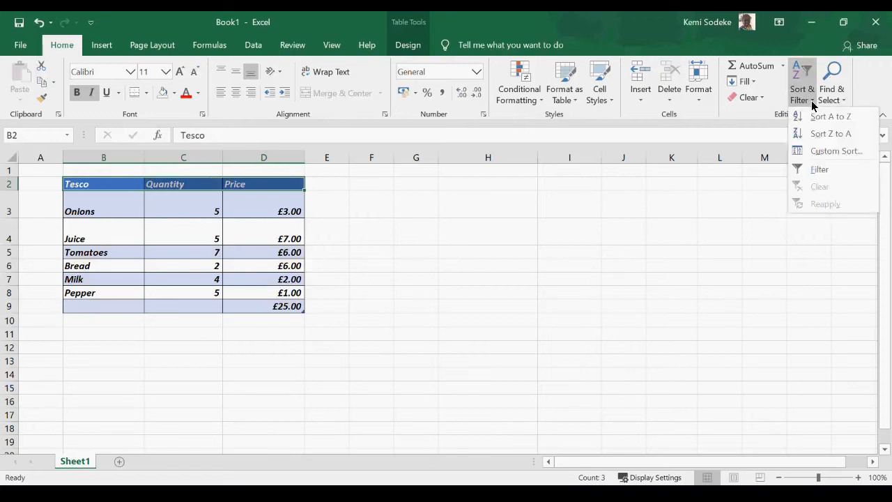
{"action": "left_click", "coordinate": [834, 168]}
{"action": "left_click", "coordinate": [364, 188]}
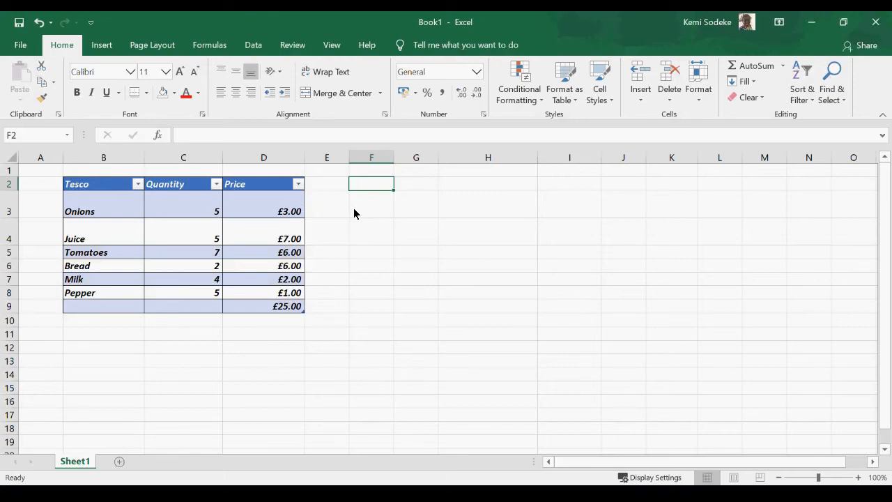
Delete the £25.00 SUM total by clearing row 9.
{"action": "left_click", "coordinate": [369, 284]}
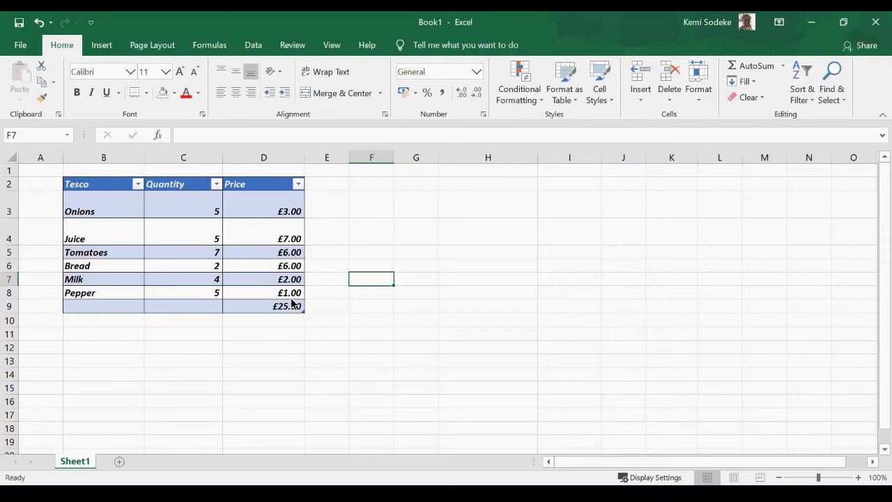
{"action": "left_click", "coordinate": [8, 306]}
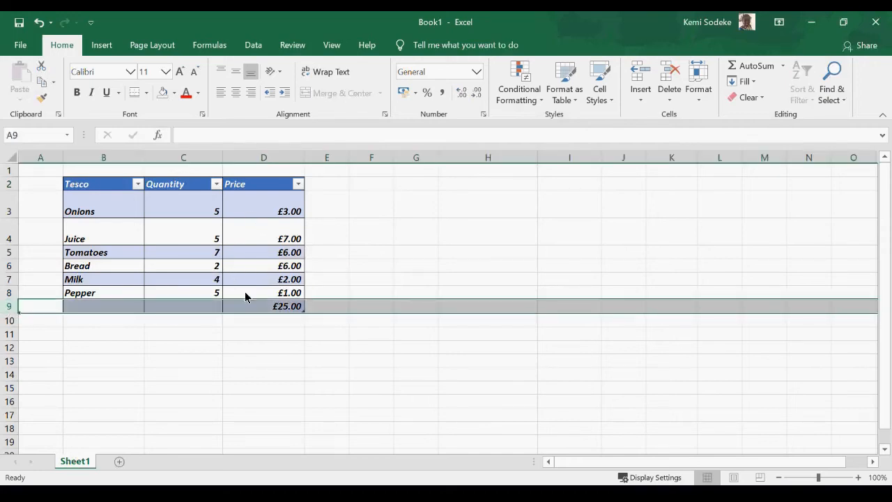
{"action": "key", "text": "Delete"}
{"action": "left_click", "coordinate": [331, 360]}
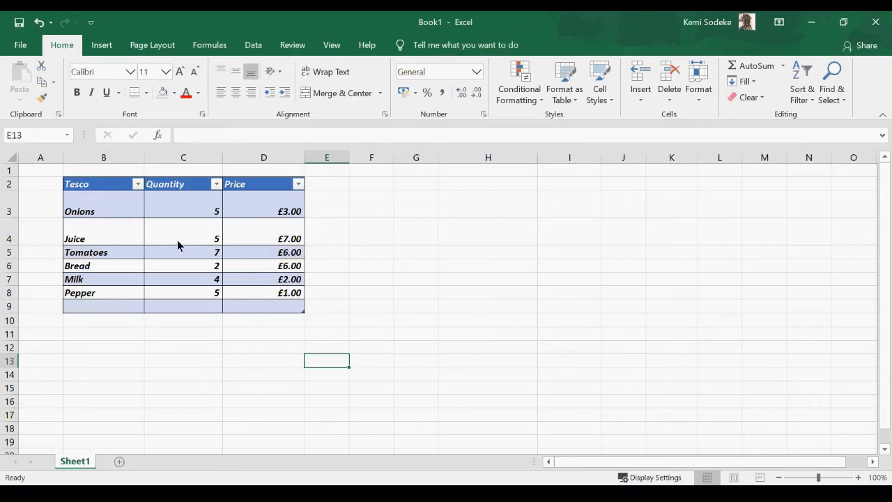
{"action": "left_click", "coordinate": [298, 185]}
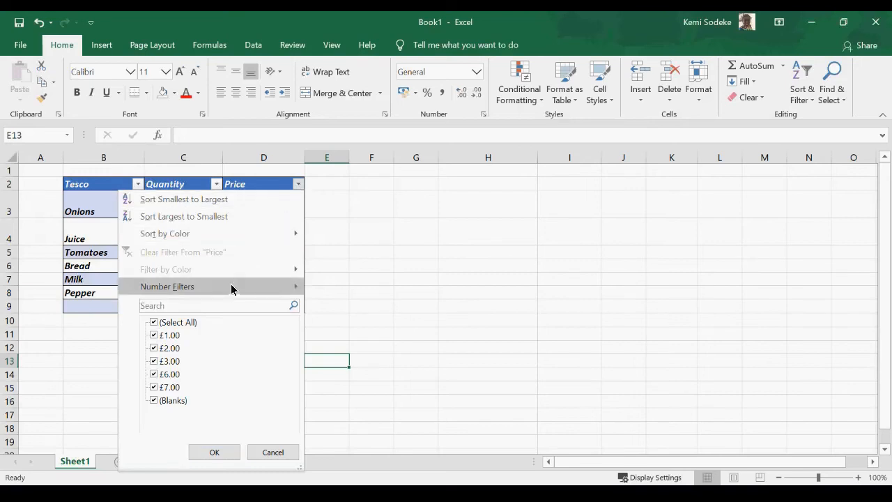
Sort the table by Price high-to-low, then low-to-high, then by Quantity largest first.
{"action": "left_click", "coordinate": [228, 216]}
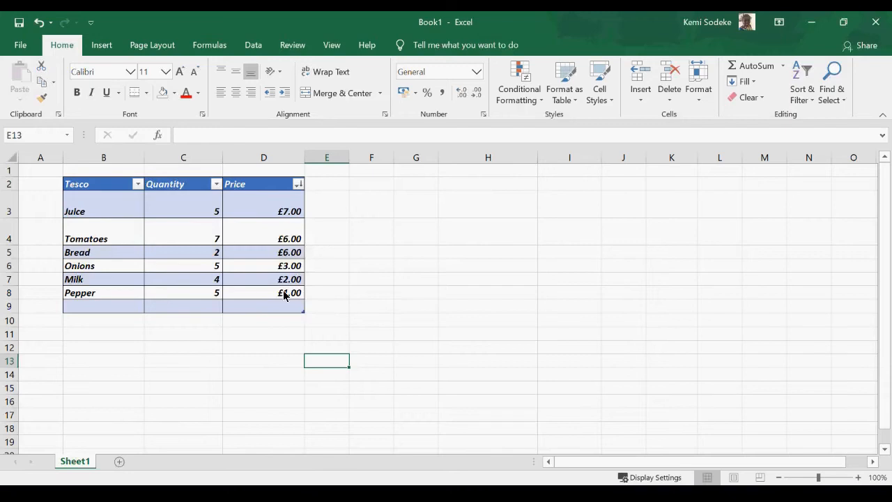
{"action": "left_click", "coordinate": [298, 185]}
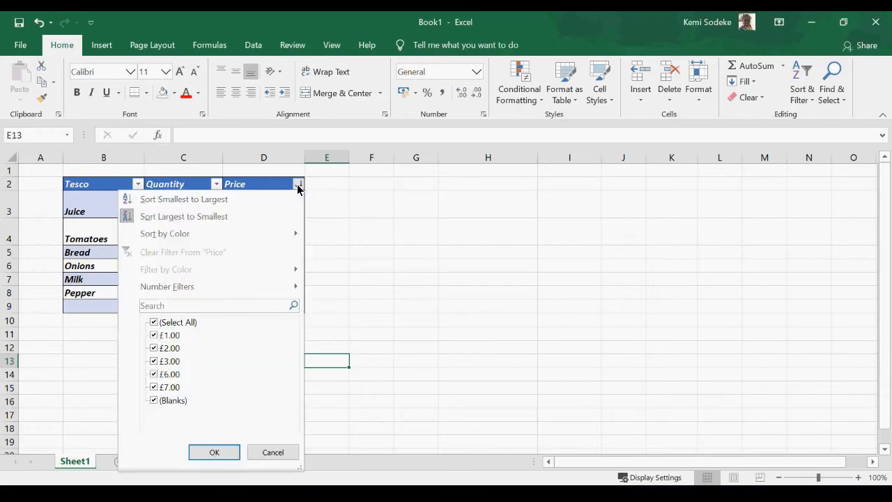
{"action": "left_click", "coordinate": [217, 201]}
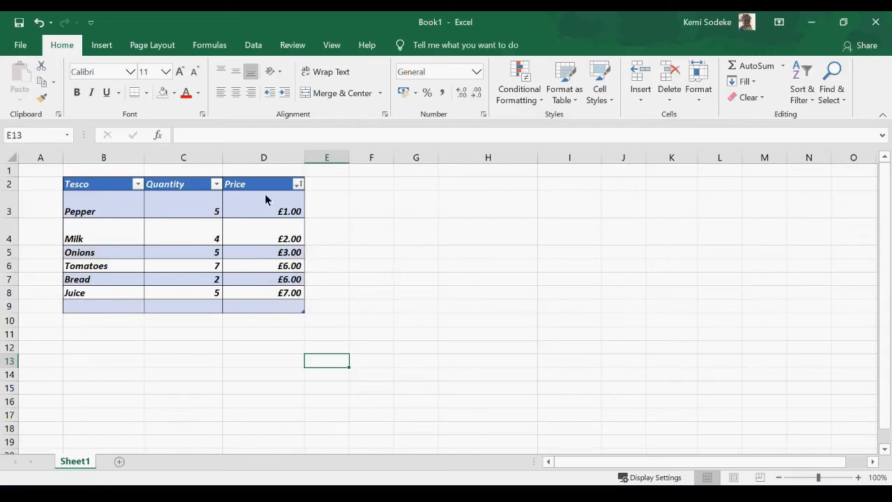
{"action": "left_click", "coordinate": [216, 184]}
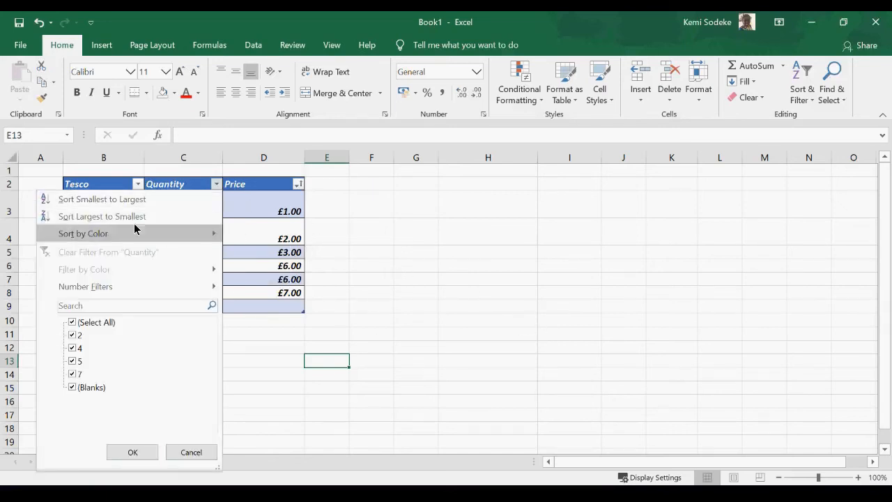
{"action": "left_click", "coordinate": [89, 216]}
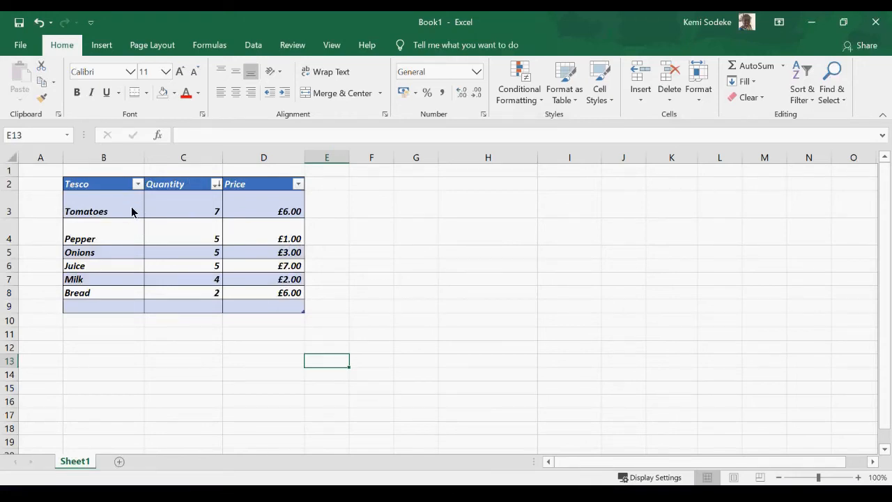
Sort the items by Tesco name A to Z, then Z to A.
{"action": "left_click", "coordinate": [102, 230]}
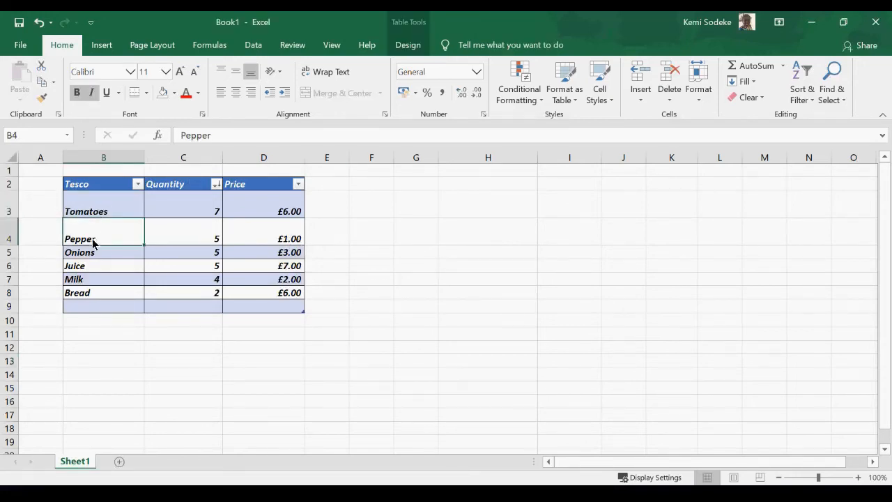
{"action": "left_click", "coordinate": [138, 185]}
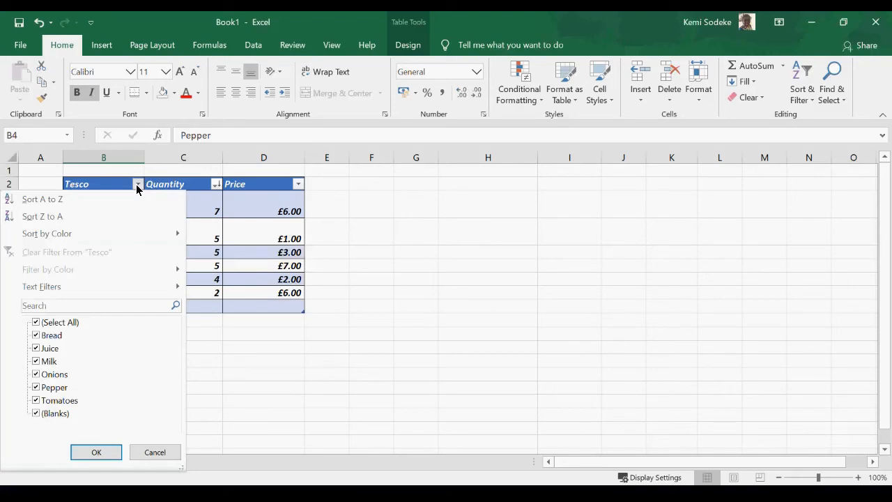
{"action": "left_click", "coordinate": [58, 202]}
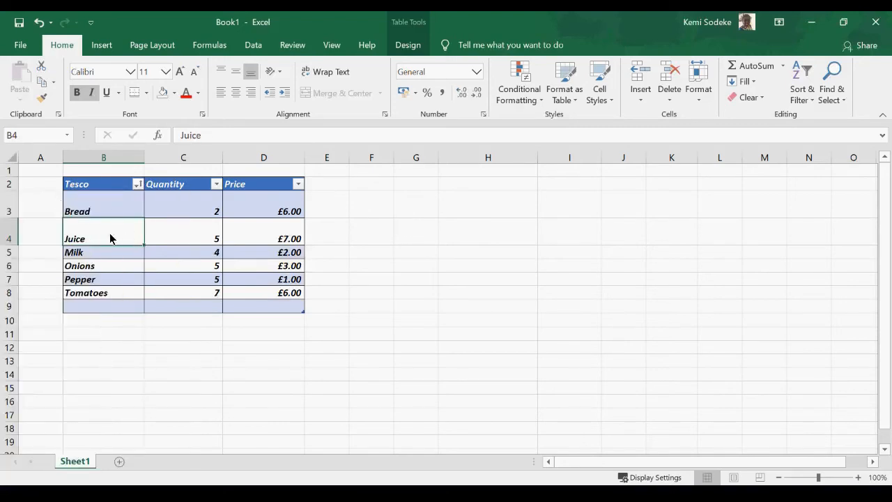
{"action": "left_click", "coordinate": [137, 185]}
{"action": "left_click", "coordinate": [48, 221]}
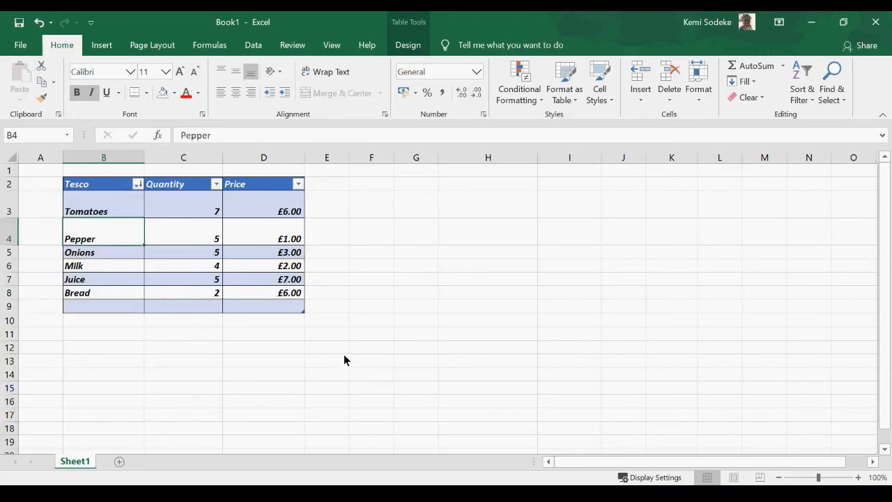
{"action": "left_click", "coordinate": [358, 252]}
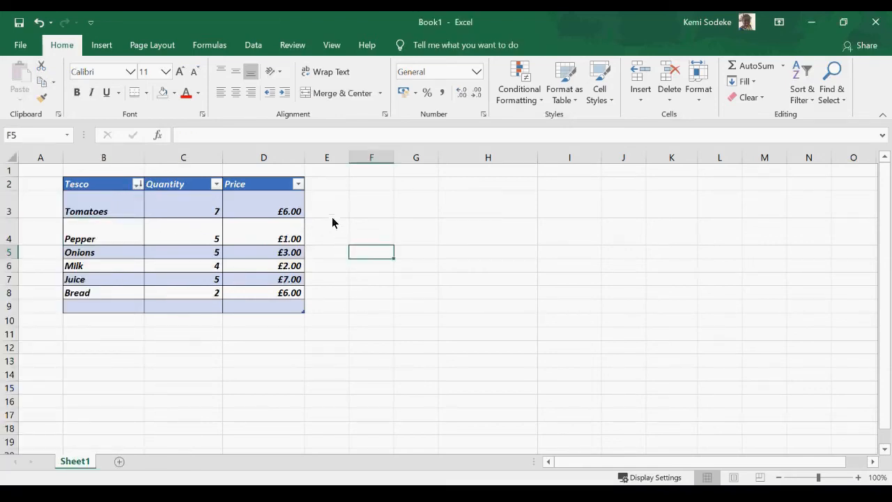
{"action": "left_click", "coordinate": [298, 184]}
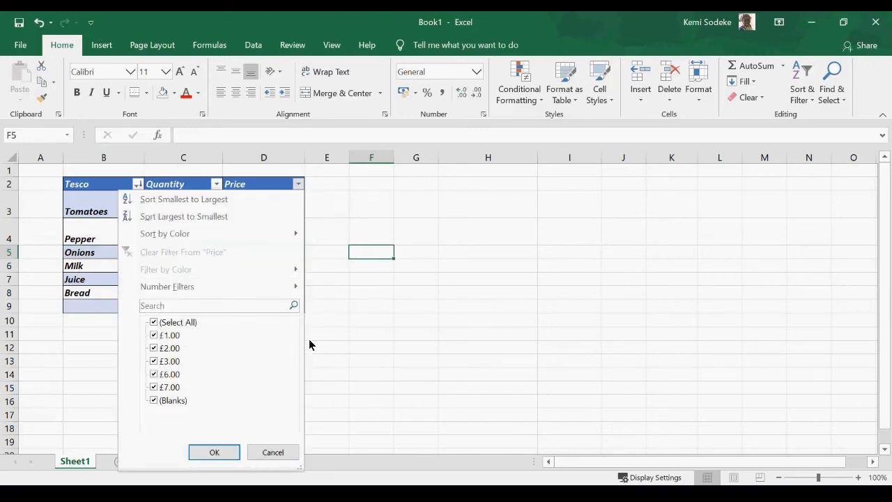
{"action": "left_click", "coordinate": [333, 359]}
{"action": "left_click", "coordinate": [137, 185]}
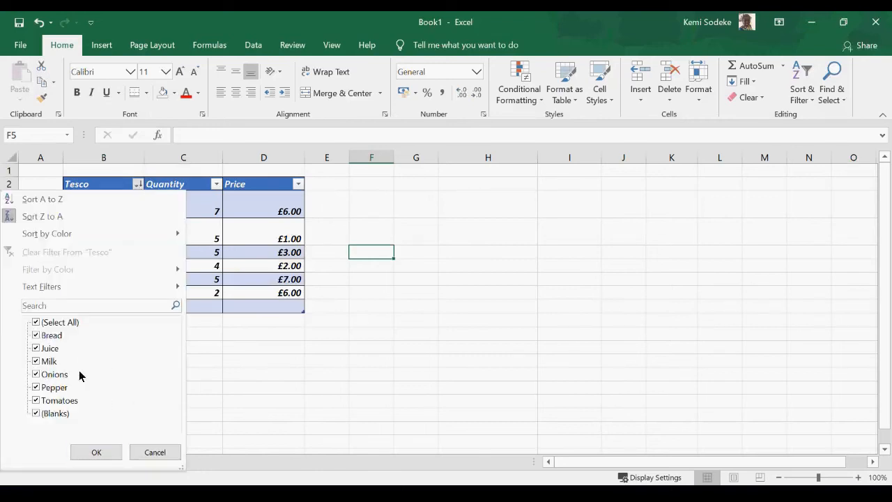
{"action": "left_click", "coordinate": [36, 322]}
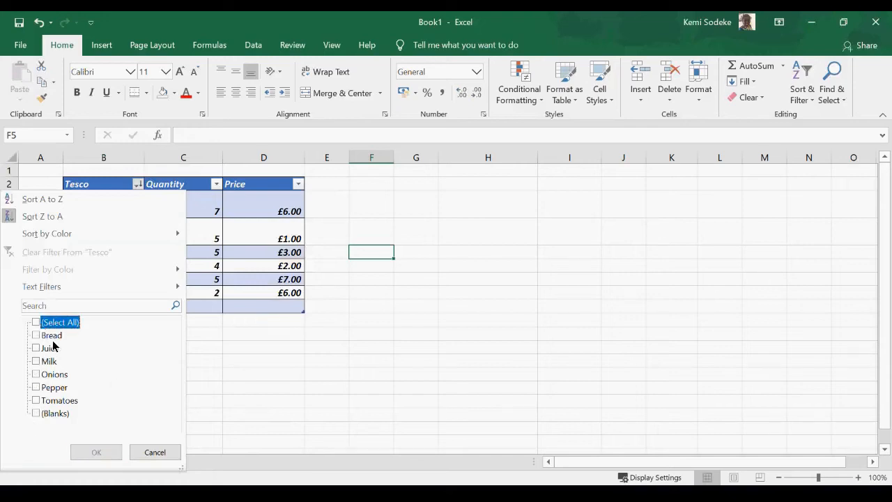
{"action": "left_click", "coordinate": [36, 375]}
{"action": "left_click", "coordinate": [38, 388]}
{"action": "left_click", "coordinate": [97, 452]}
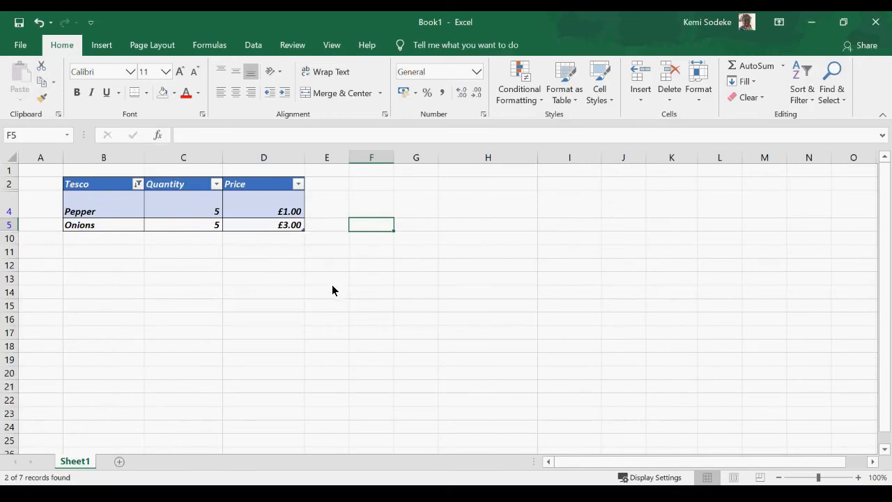
{"action": "left_click", "coordinate": [138, 184]}
{"action": "left_click", "coordinate": [35, 323]}
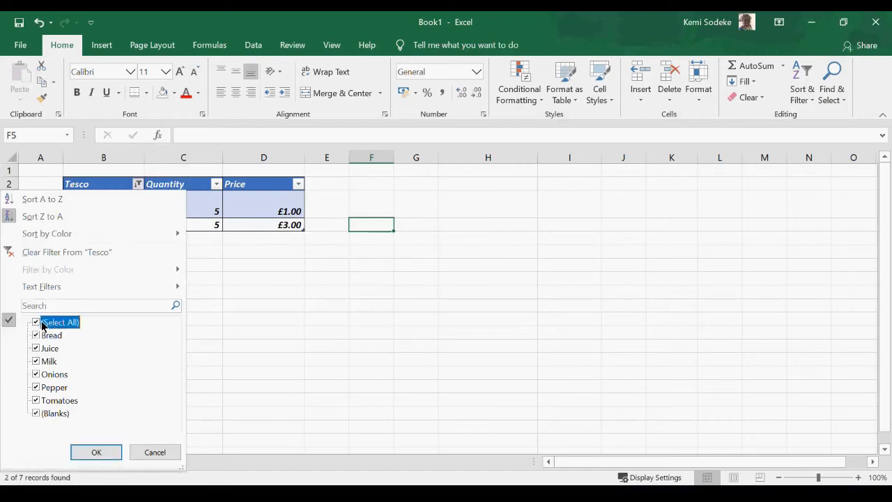
{"action": "left_click", "coordinate": [97, 453]}
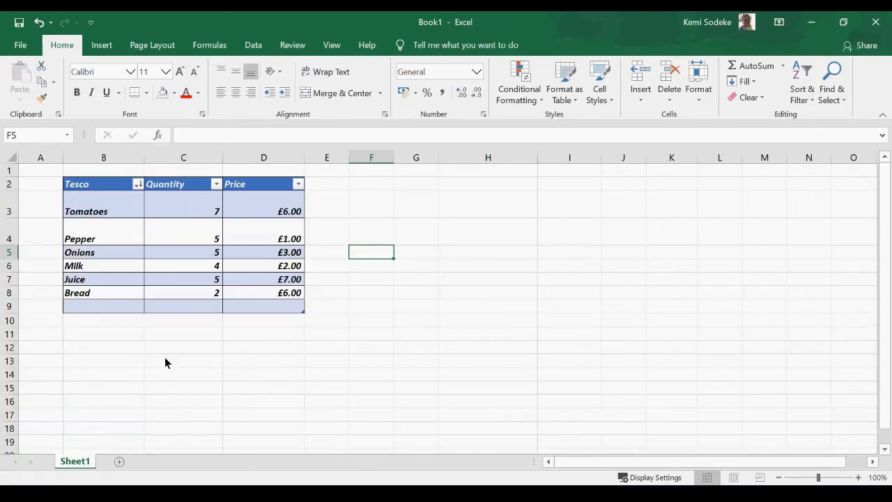
{"action": "left_click", "coordinate": [321, 377]}
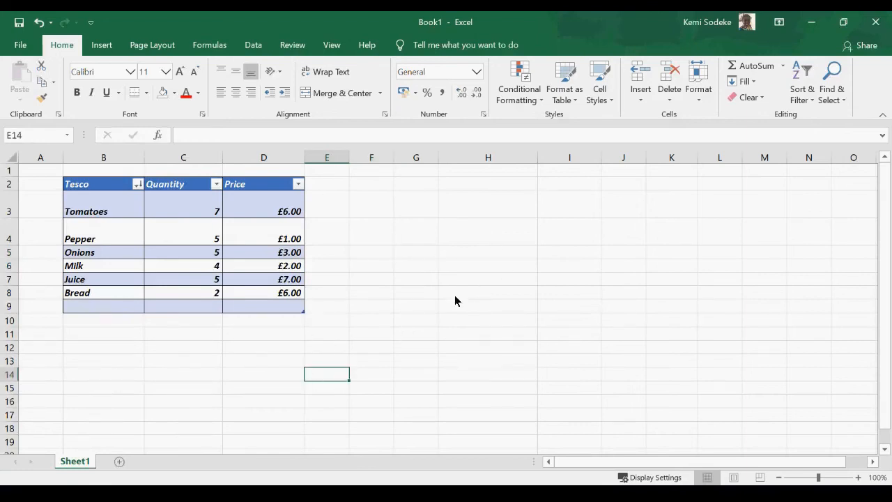
Show the Insert ribbon, browse the Excel topics workbook's list, then return to Book1.
{"action": "left_click", "coordinate": [116, 48]}
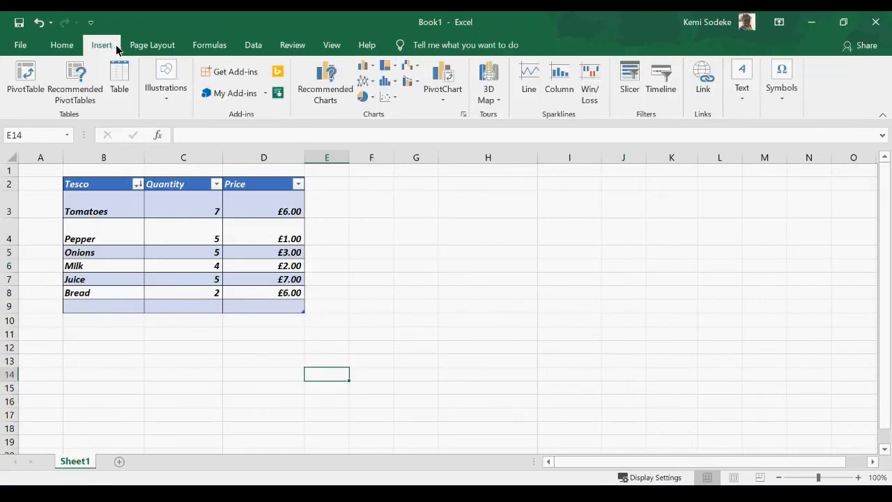
{"action": "left_click", "coordinate": [401, 266]}
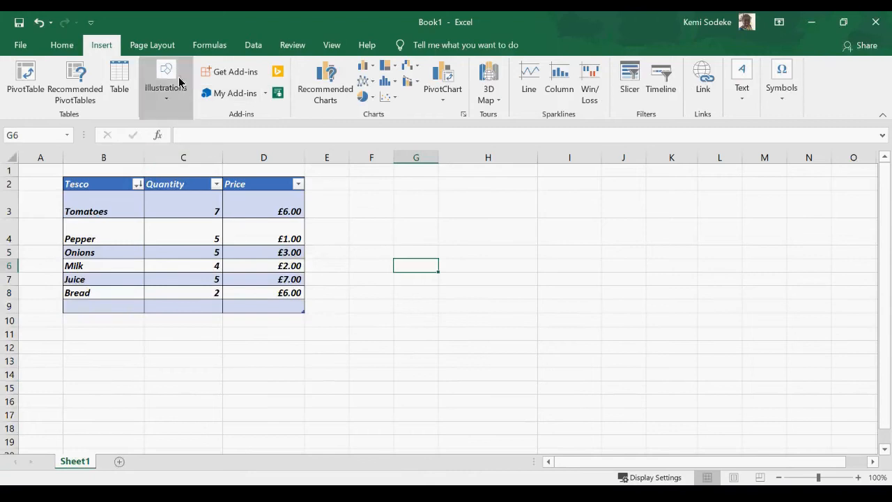
{"action": "left_click", "coordinate": [551, 492]}
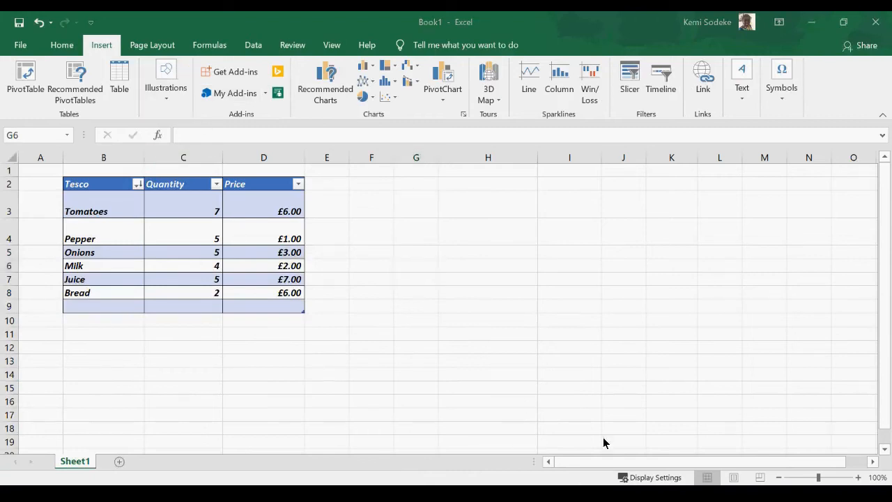
{"action": "scroll", "coordinate": [279, 350], "scroll_direction": "down", "scroll_amount": 3}
{"action": "scroll", "coordinate": [276, 352], "scroll_direction": "down", "scroll_amount": 5}
{"action": "scroll", "coordinate": [255, 324], "scroll_direction": "down", "scroll_amount": 7}
{"action": "scroll", "coordinate": [249, 328], "scroll_direction": "down", "scroll_amount": 4}
{"action": "scroll", "coordinate": [315, 336], "scroll_direction": "down", "scroll_amount": 9}
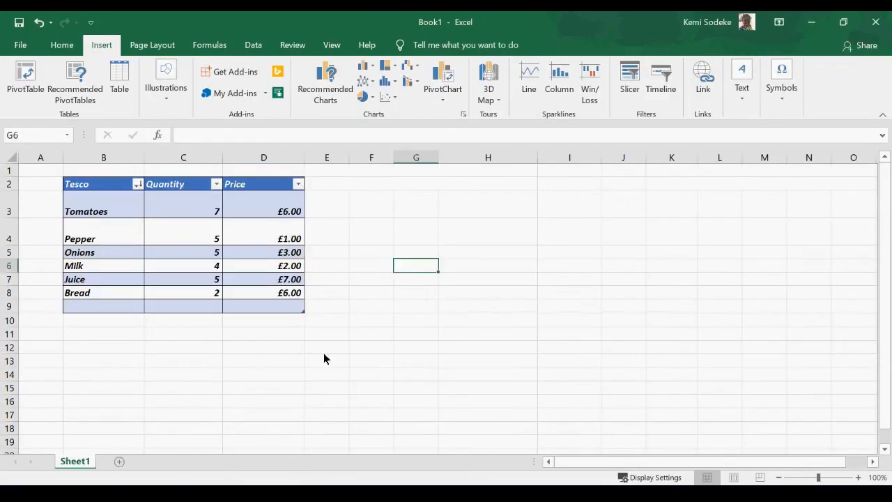
{"action": "left_click", "coordinate": [189, 346]}
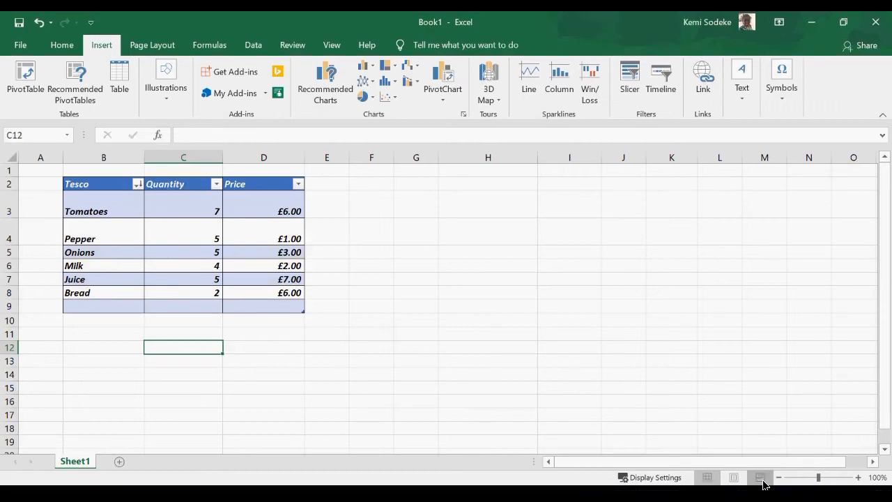
Switch to Page Break Preview and move the print area's left edge from column A to column B.
{"action": "left_click", "coordinate": [761, 470]}
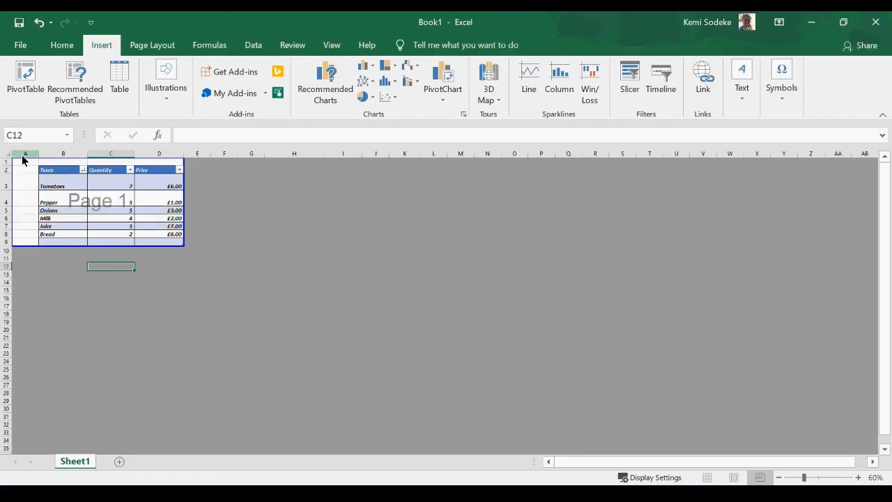
{"action": "left_click_drag", "start_coordinate": [13, 190], "coordinate": [38, 189]}
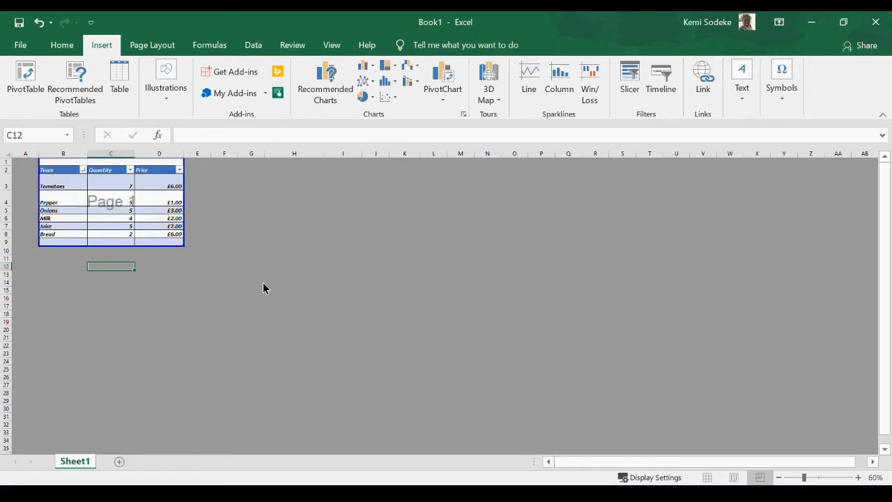
In the print settings, set landscape orientation and keep A4 as the paper size.
{"action": "left_click", "coordinate": [20, 45]}
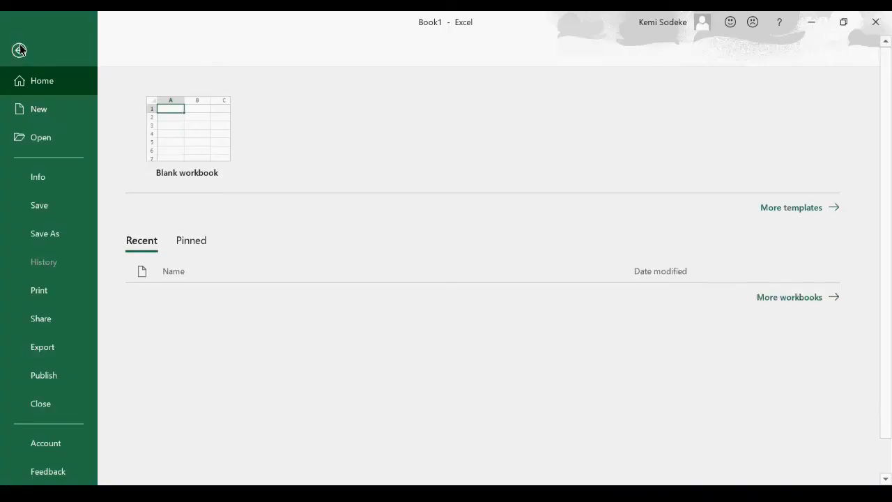
{"action": "left_click", "coordinate": [44, 290]}
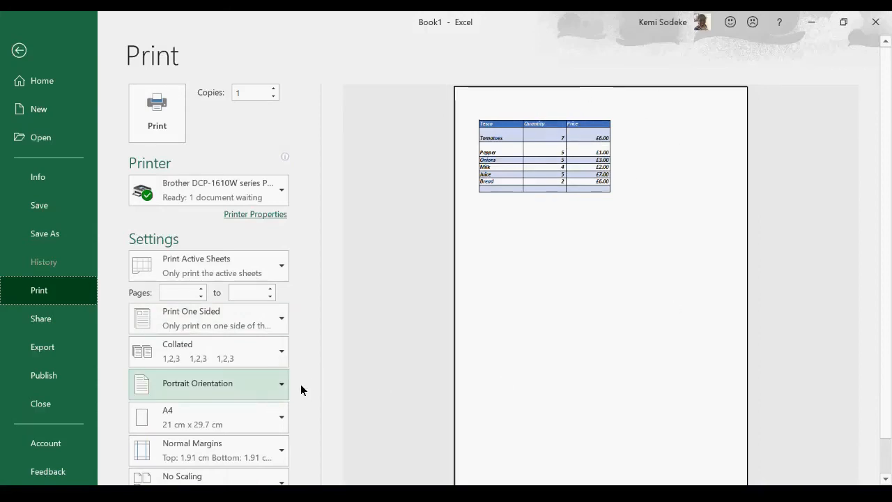
{"action": "left_click", "coordinate": [279, 385]}
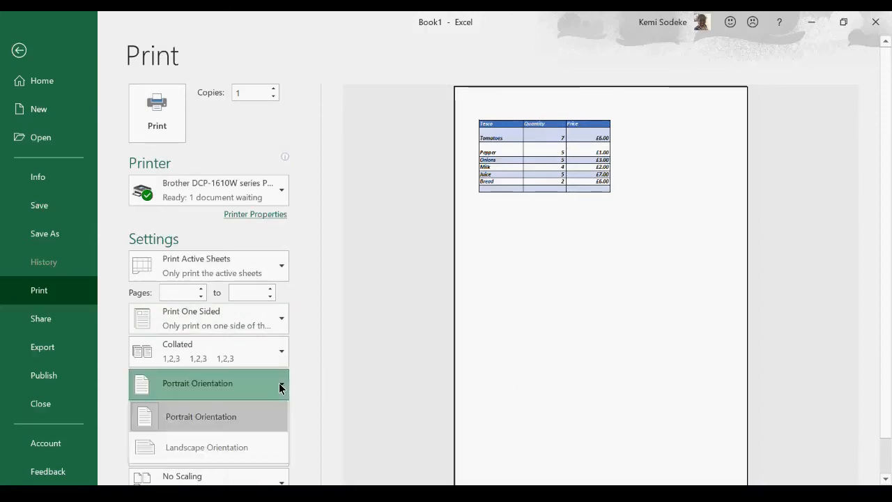
{"action": "left_click", "coordinate": [232, 447]}
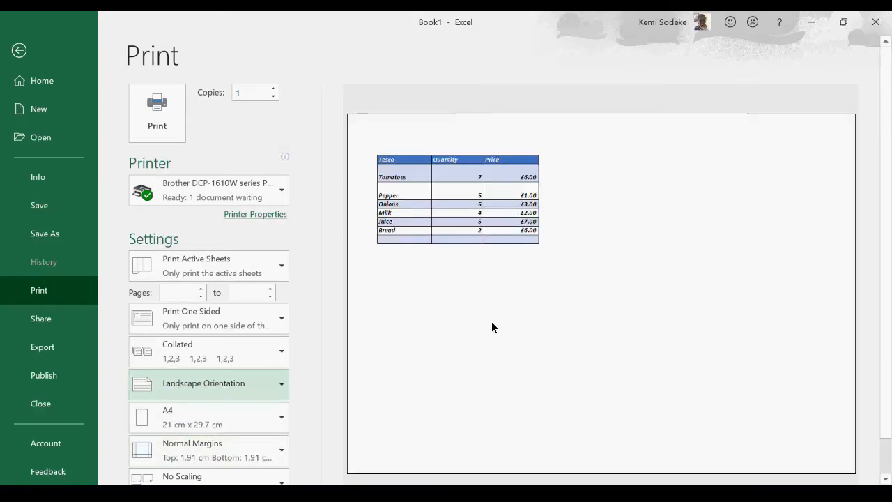
{"action": "left_click", "coordinate": [283, 419]}
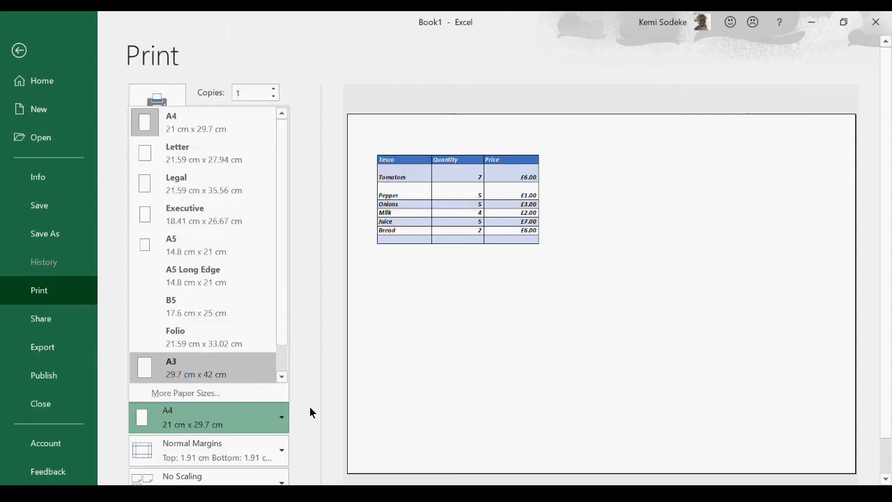
{"action": "left_click", "coordinate": [309, 434]}
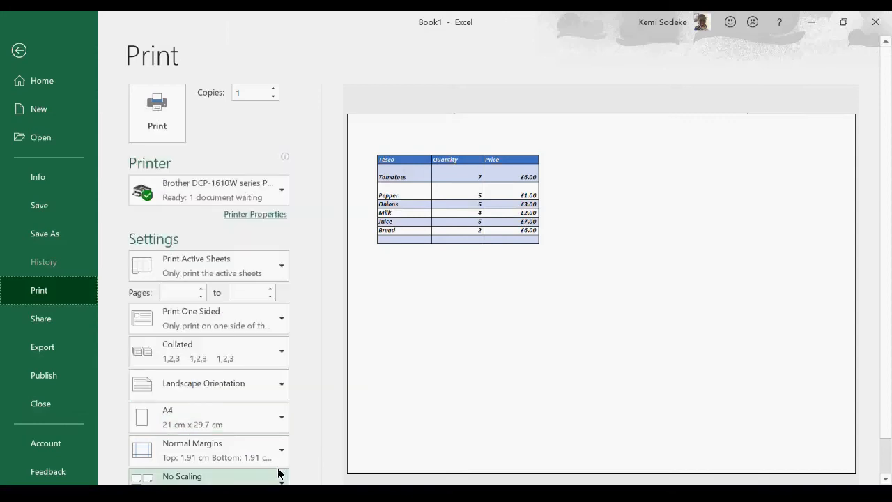
{"action": "scroll", "coordinate": [279, 467], "scroll_direction": "down", "scroll_amount": 1}
{"action": "left_click", "coordinate": [281, 413]}
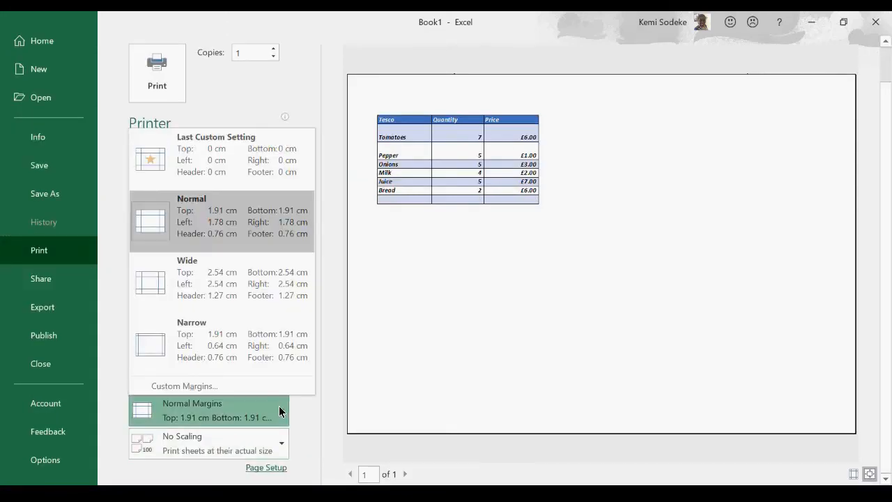
Change the Adjust-to scaling percentage on Page Setup's Page tab and apply it.
{"action": "left_click", "coordinate": [209, 387]}
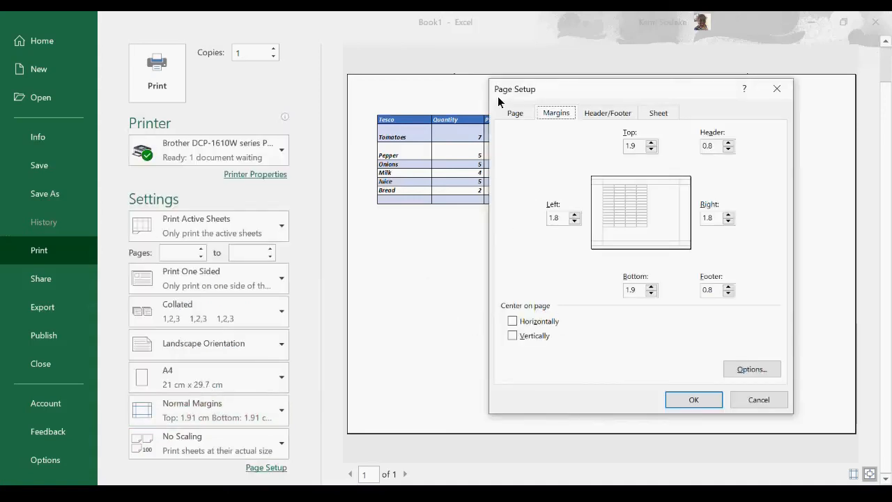
{"action": "left_click", "coordinate": [515, 114]}
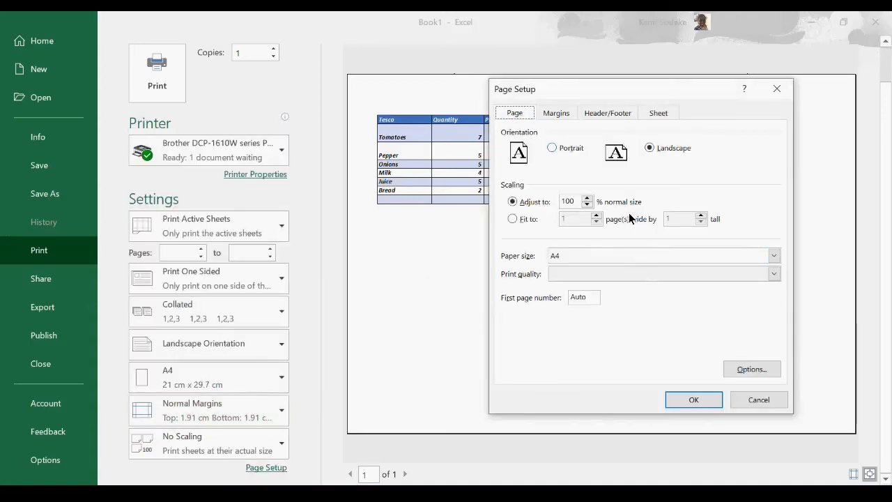
{"action": "left_click", "coordinate": [588, 204]}
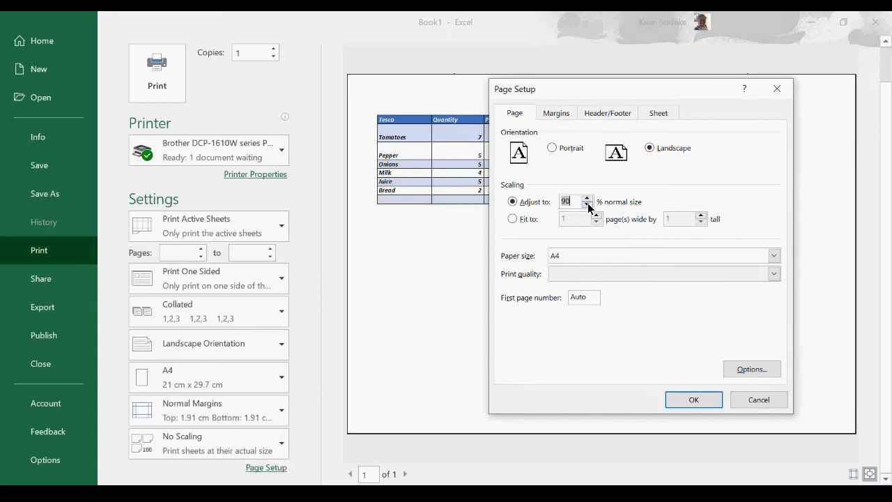
{"action": "left_click", "coordinate": [588, 204]}
{"action": "left_click", "coordinate": [694, 400]}
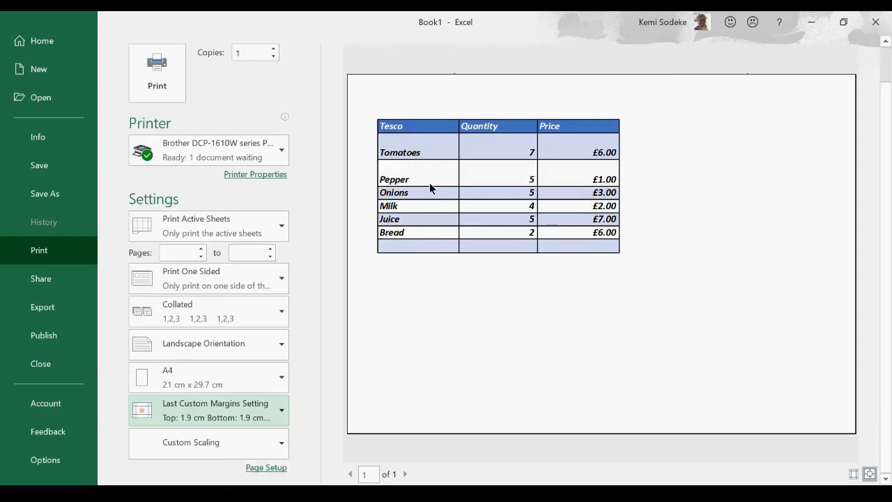
In Page Setup, fit the sheet to 1 page wide by 1 tall and print gridlines.
{"action": "left_click", "coordinate": [281, 417]}
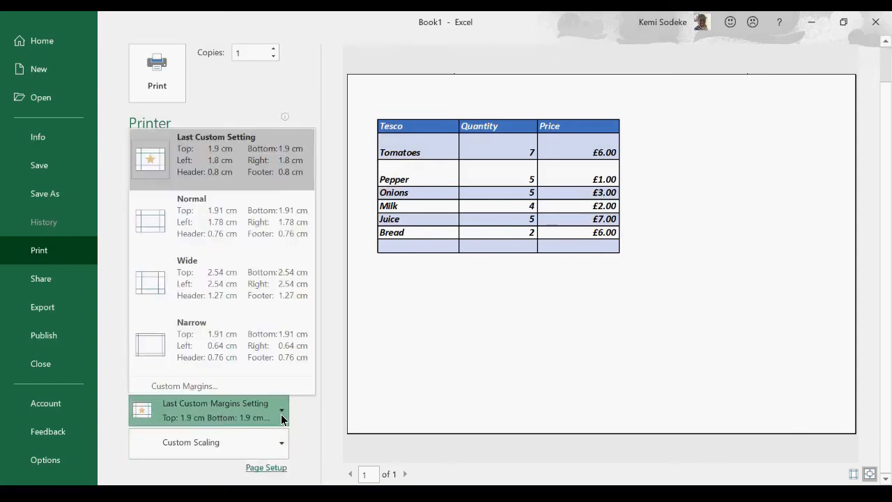
{"action": "left_click", "coordinate": [233, 390]}
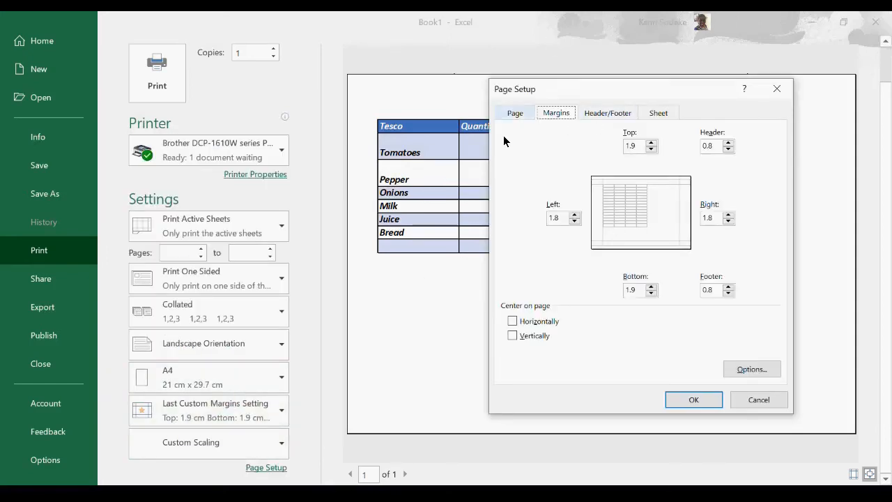
{"action": "left_click", "coordinate": [515, 115]}
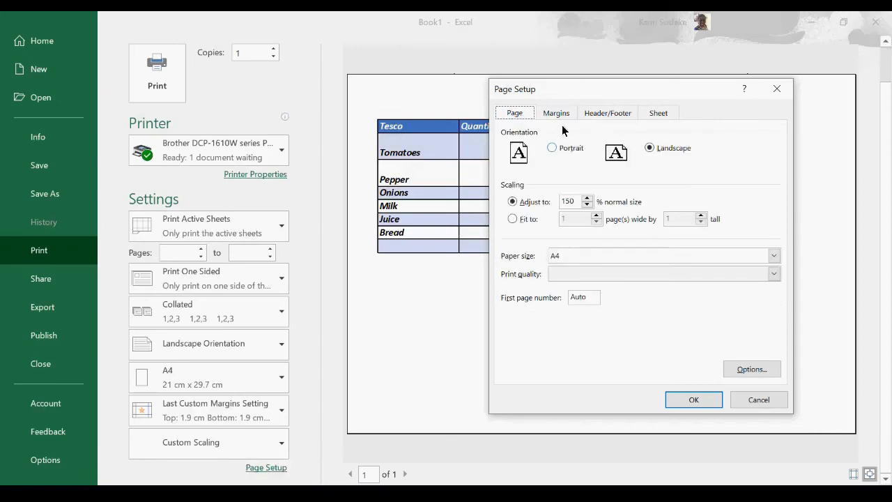
{"action": "left_click", "coordinate": [513, 219]}
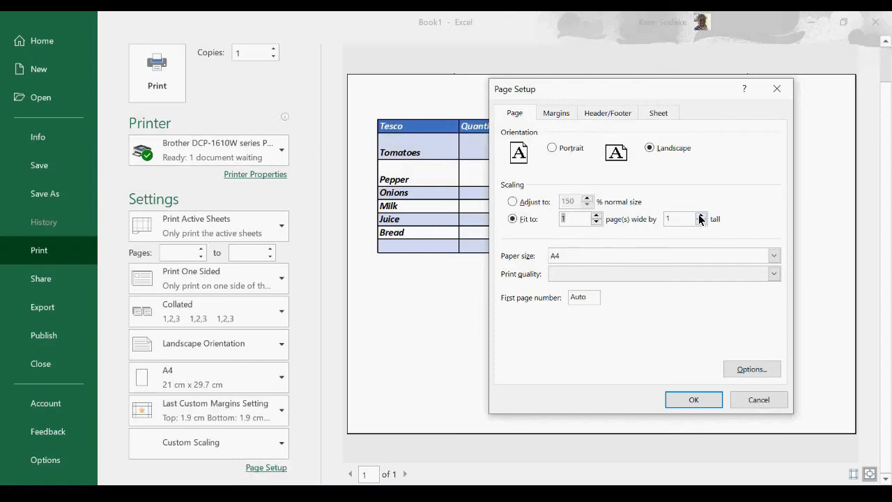
{"action": "left_click", "coordinate": [556, 115]}
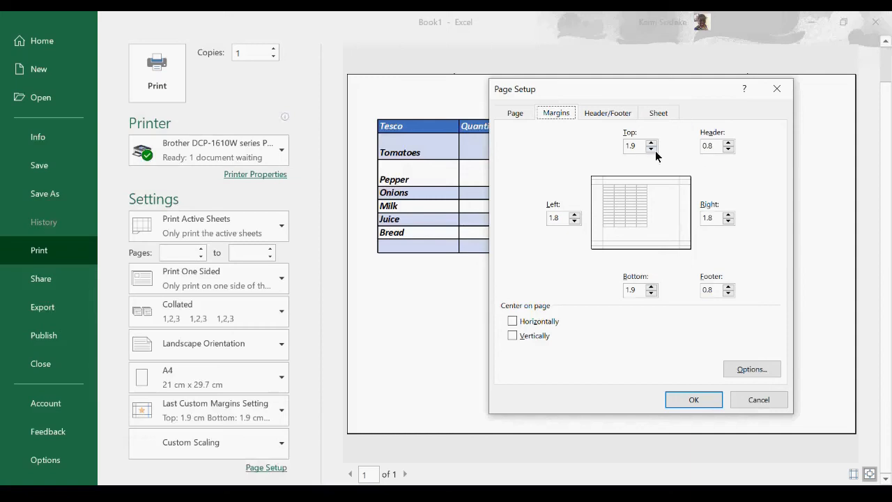
{"action": "left_click", "coordinate": [612, 115]}
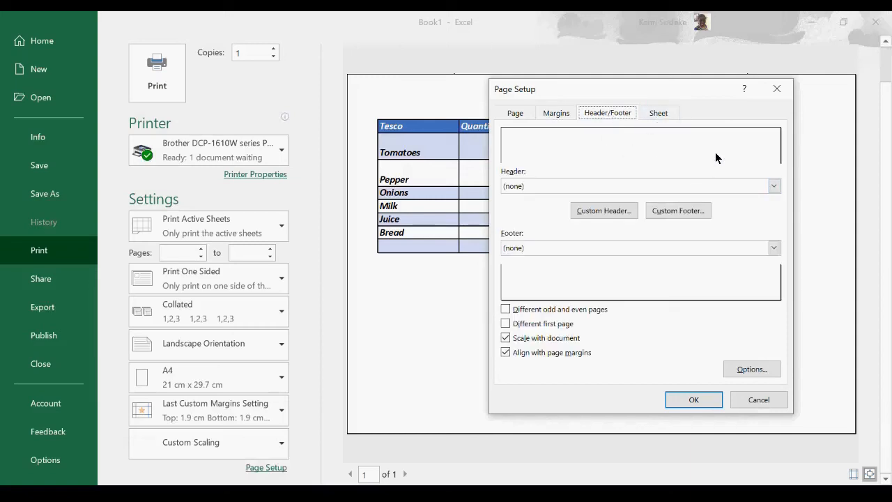
{"action": "left_click", "coordinate": [662, 116]}
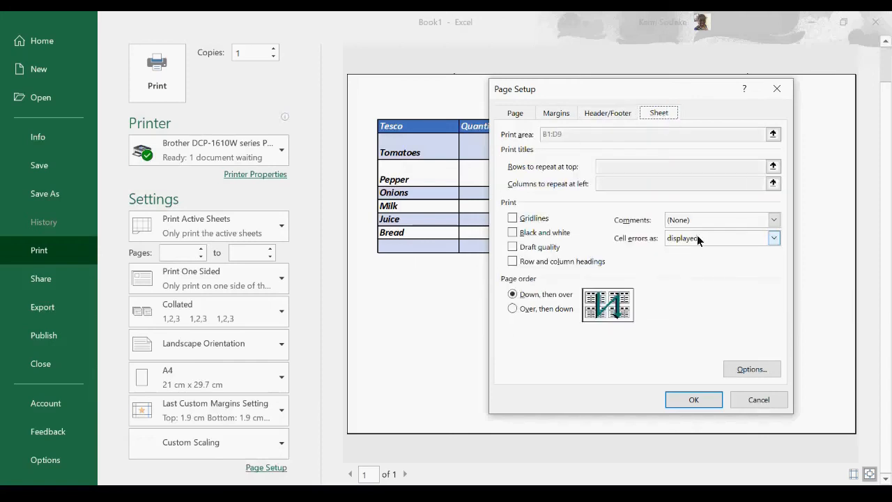
{"action": "left_click", "coordinate": [513, 218]}
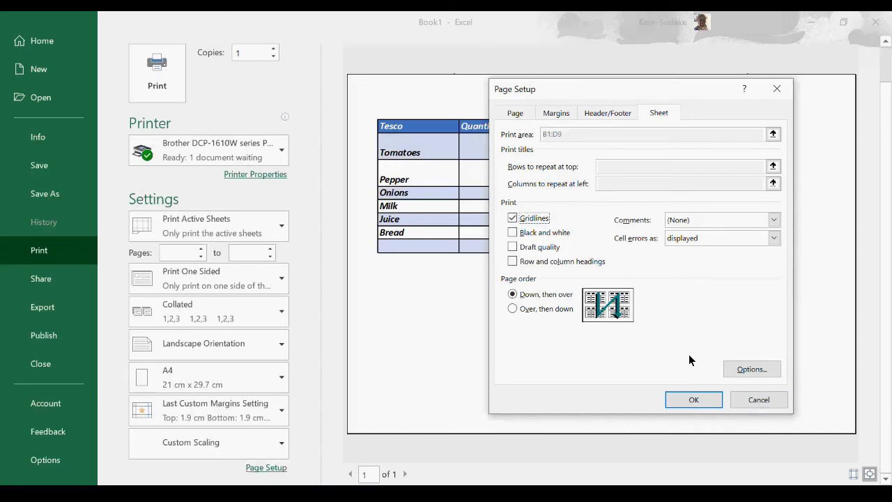
{"action": "left_click", "coordinate": [759, 401]}
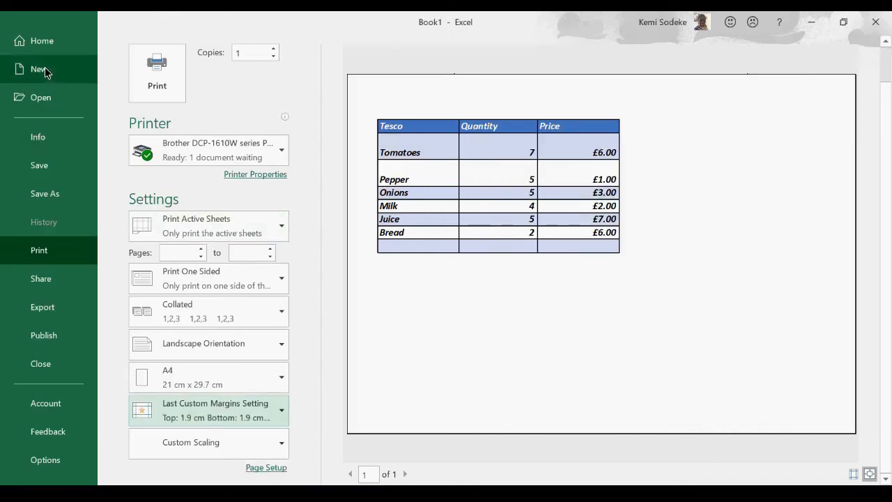
Browse the backstage Info and New pages, cancel closing the workbook, and return to Normal view.
{"action": "left_click", "coordinate": [47, 41]}
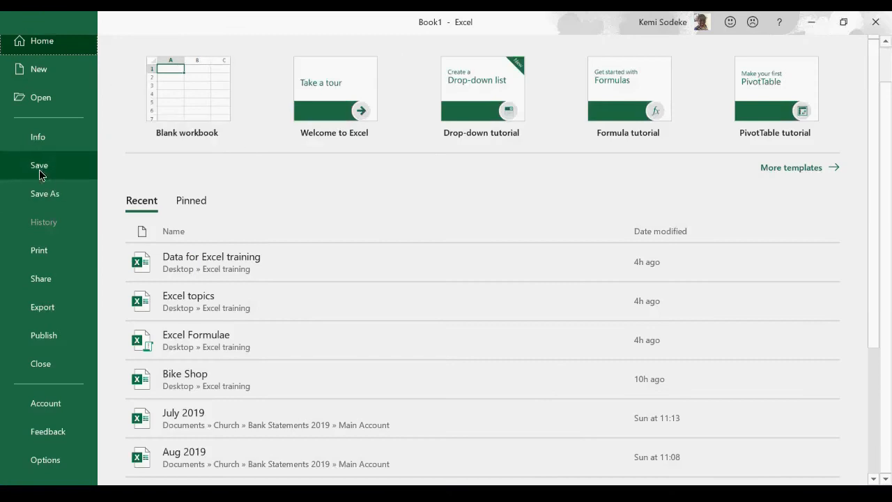
{"action": "left_click", "coordinate": [35, 138]}
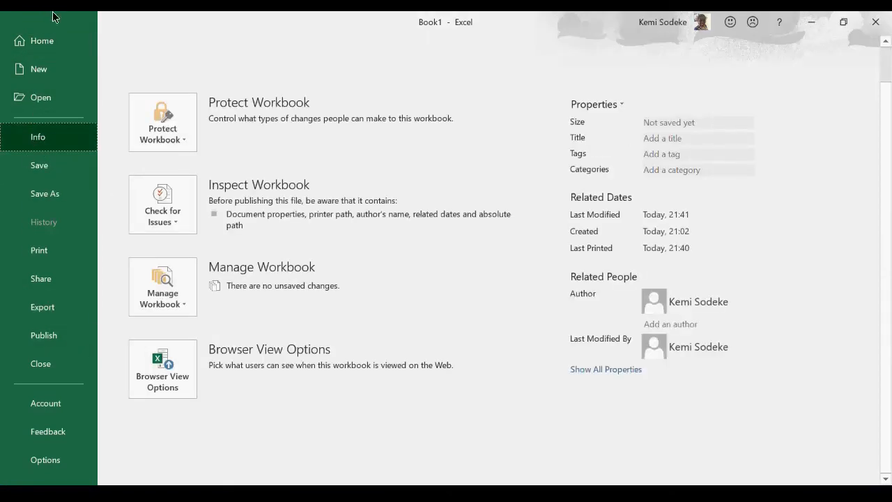
{"action": "left_click", "coordinate": [36, 39]}
{"action": "left_click", "coordinate": [29, 70]}
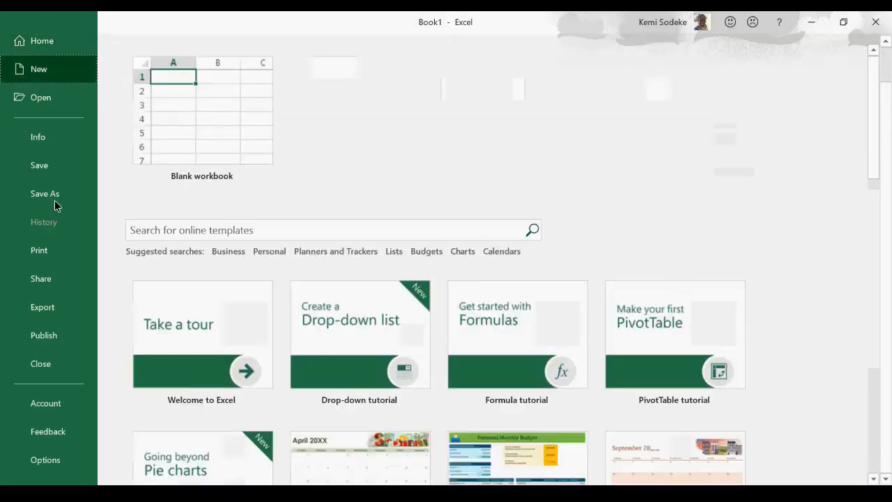
{"action": "left_click", "coordinate": [39, 365]}
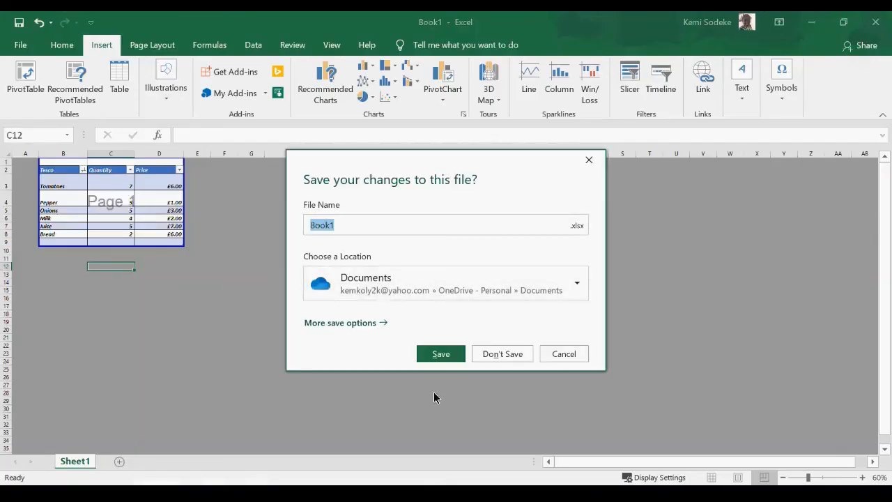
{"action": "left_click", "coordinate": [566, 356]}
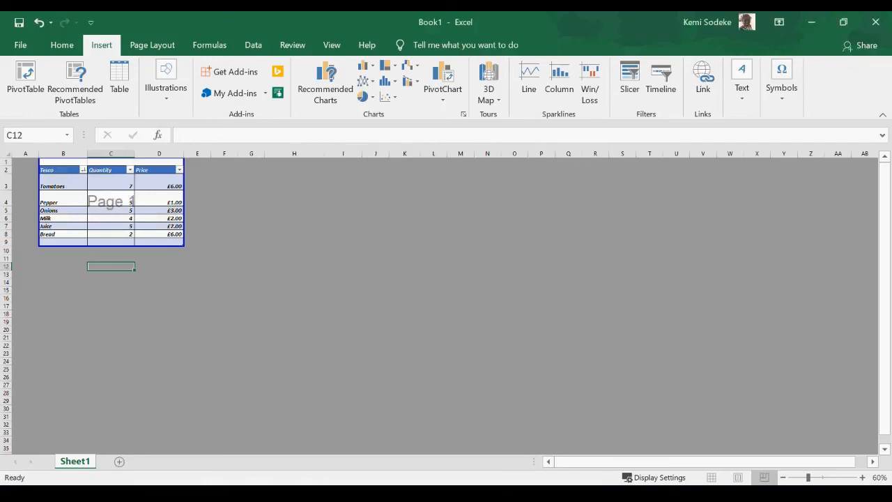
{"action": "left_click", "coordinate": [711, 470]}
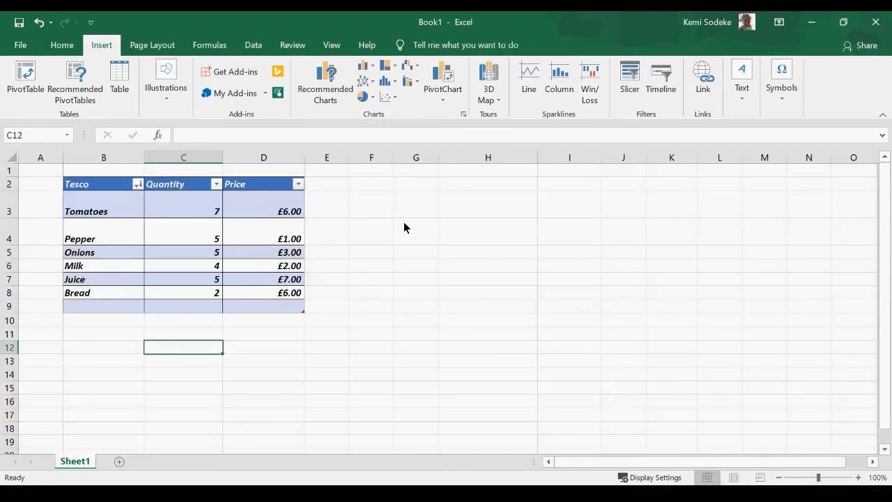
{"action": "left_click", "coordinate": [379, 243]}
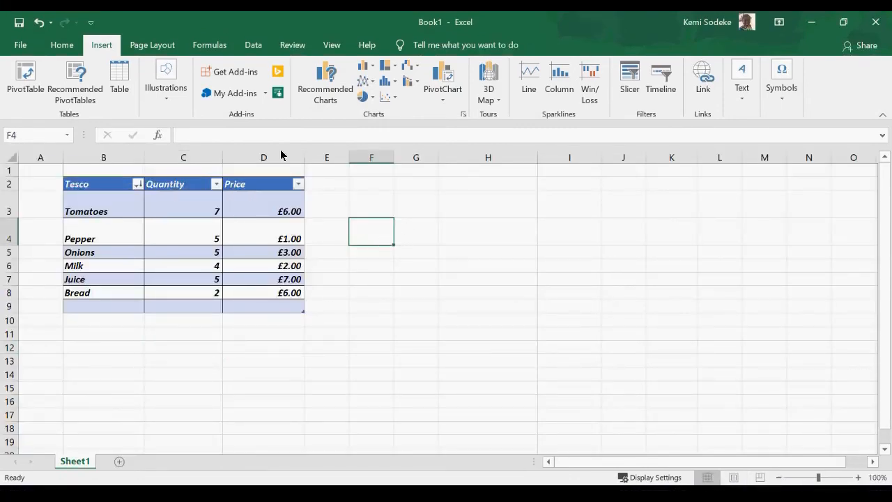
On Page Layout, check the margin presets and set the orientation to portrait.
{"action": "left_click", "coordinate": [151, 44]}
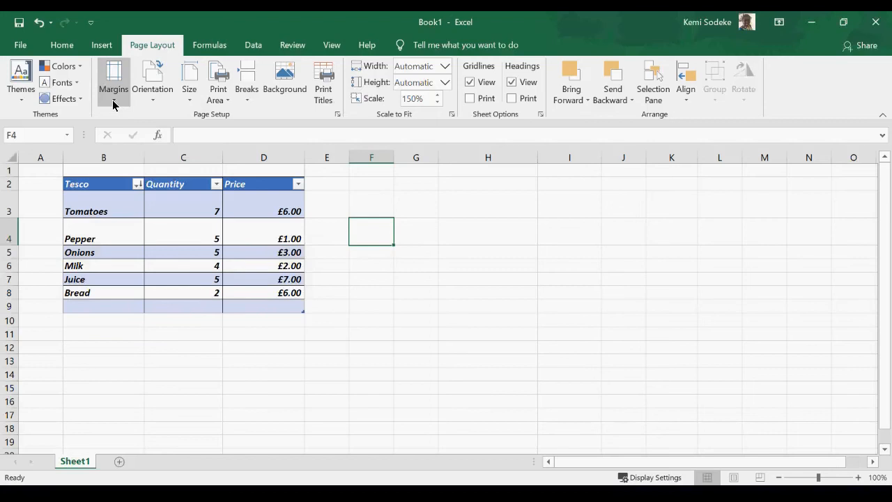
{"action": "left_click", "coordinate": [264, 239]}
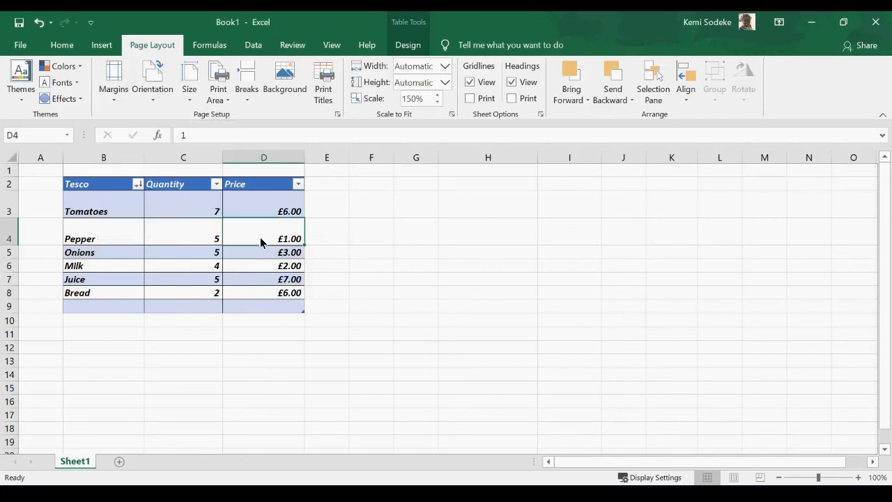
{"action": "left_click", "coordinate": [117, 103]}
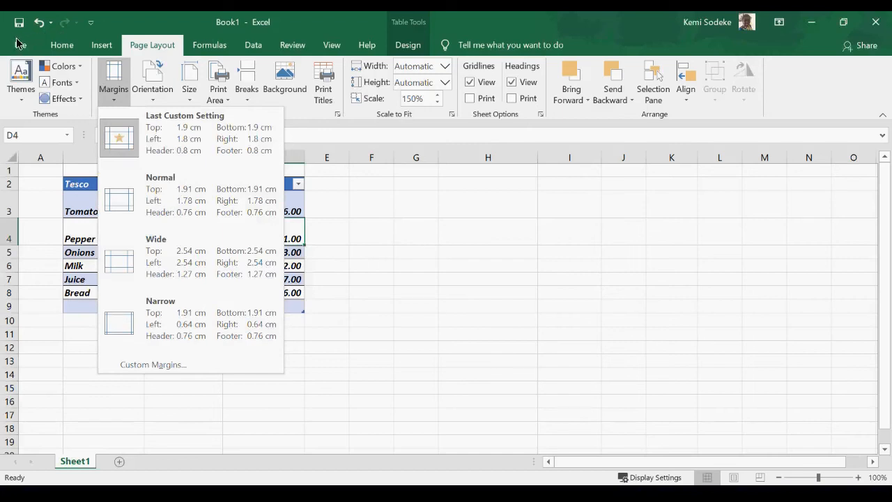
{"action": "left_click", "coordinate": [153, 103]}
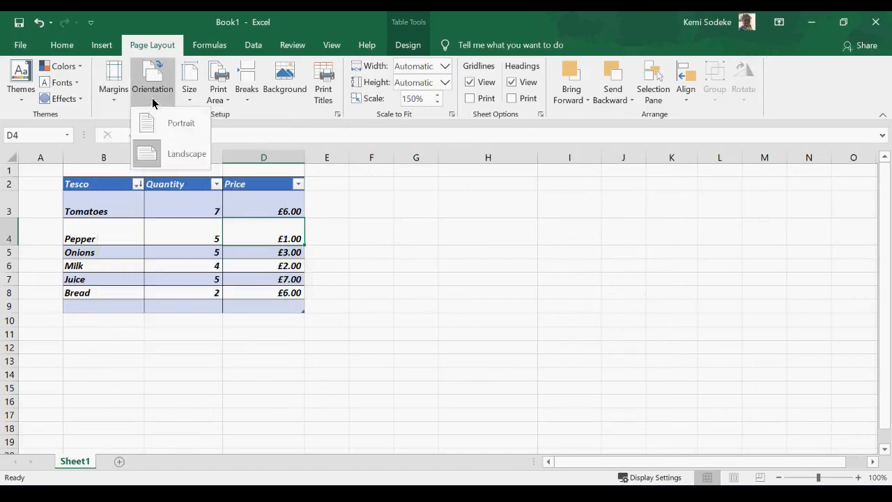
{"action": "left_click", "coordinate": [183, 126]}
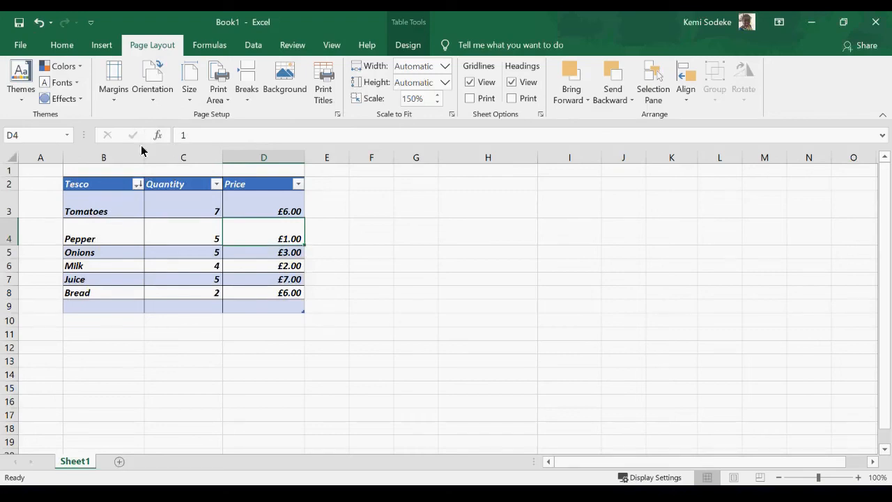
Review the paper size and print area lists unchanged, then select the table's top rows.
{"action": "left_click", "coordinate": [189, 102]}
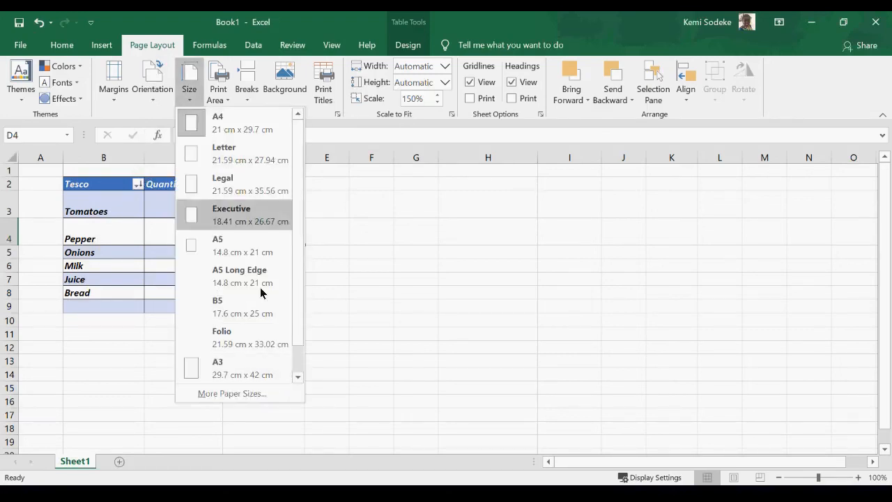
{"action": "left_click", "coordinate": [357, 324]}
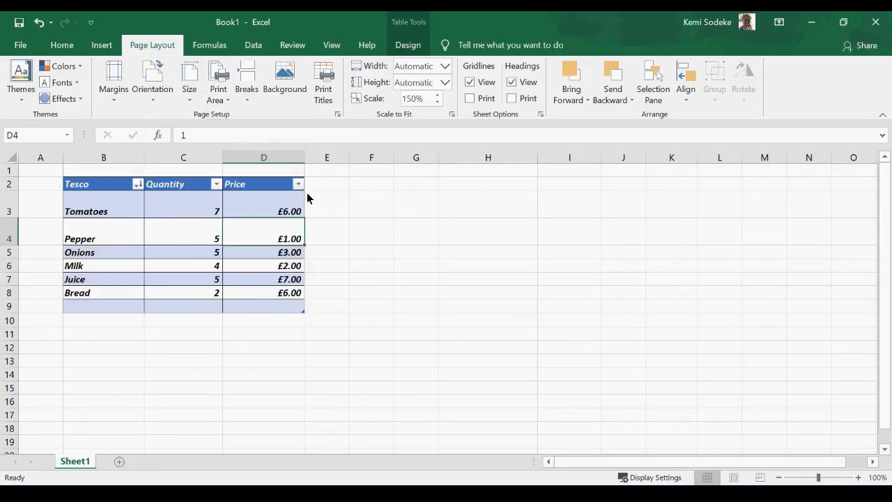
{"action": "left_click", "coordinate": [225, 103]}
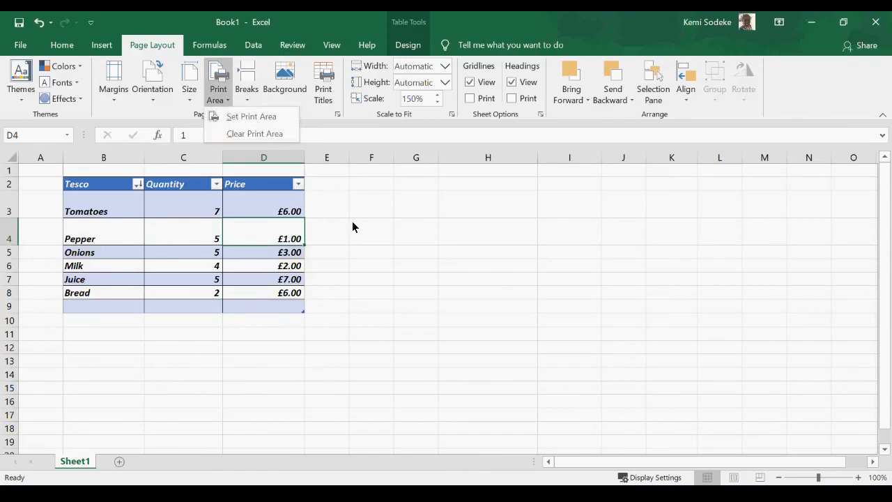
{"action": "left_click", "coordinate": [436, 298]}
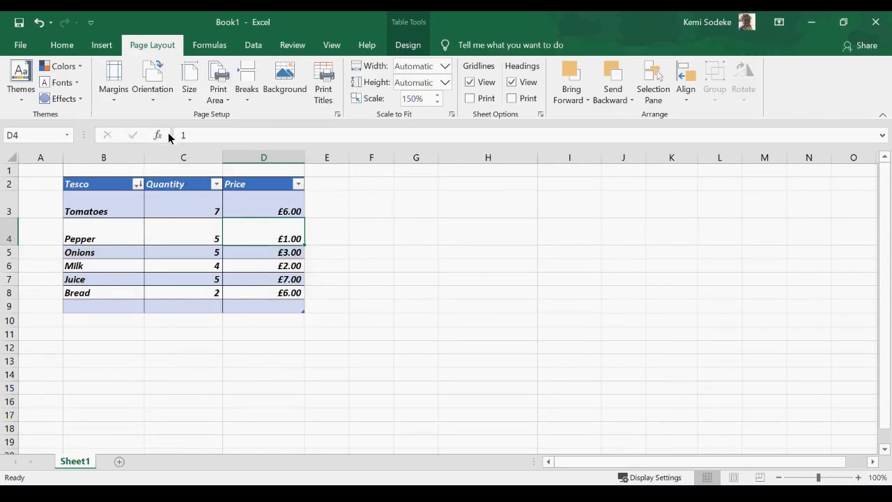
{"action": "left_click_drag", "start_coordinate": [82, 189], "coordinate": [305, 317]}
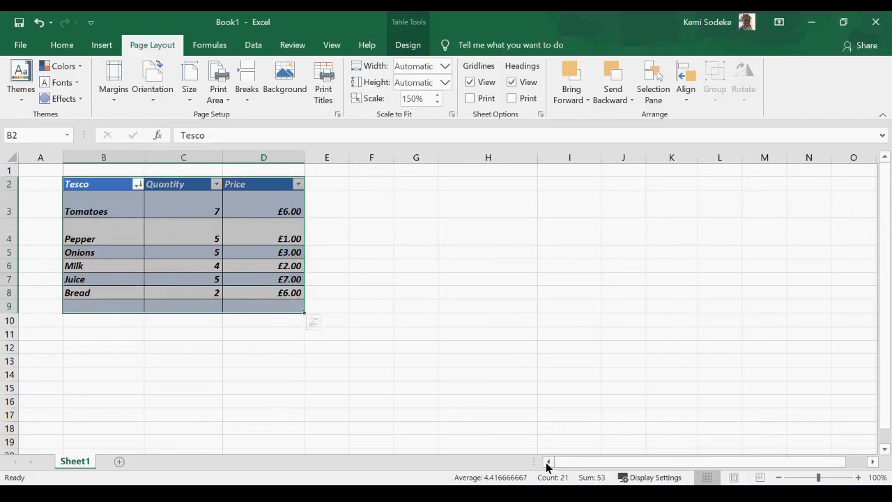
Set B2:E9 as the print area and adjust its page boundary in Page Break Preview.
{"action": "left_click_drag", "start_coordinate": [328, 184], "coordinate": [84, 310]}
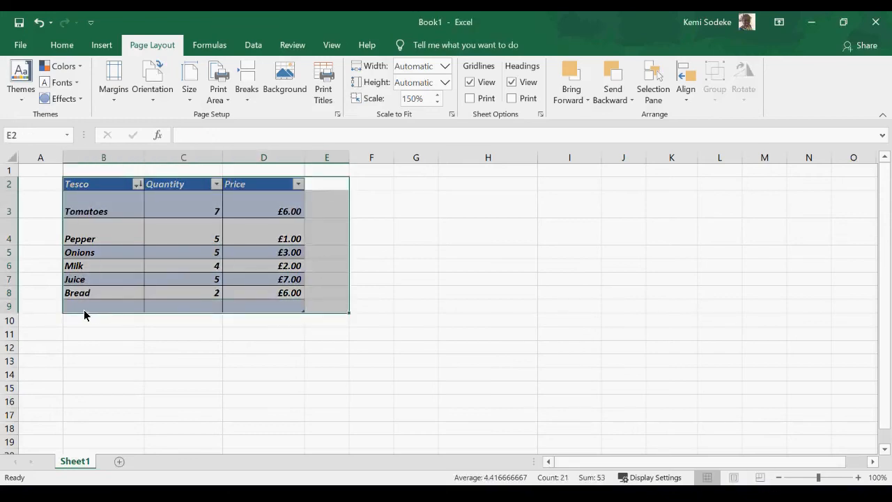
{"action": "left_click", "coordinate": [227, 103]}
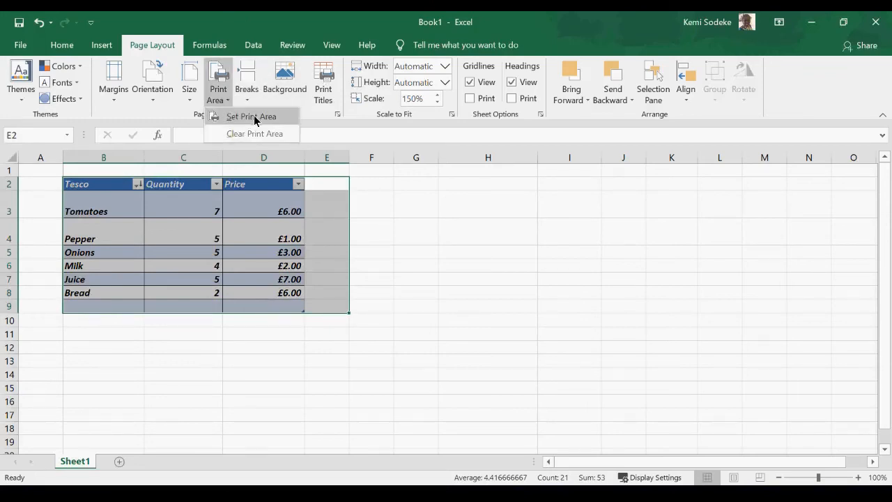
{"action": "left_click", "coordinate": [253, 116]}
{"action": "left_click_drag", "start_coordinate": [421, 231], "coordinate": [441, 241]}
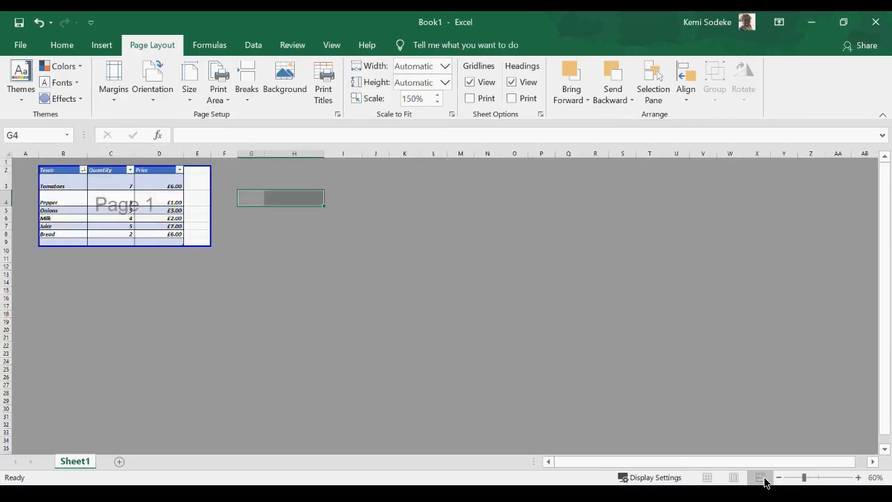
{"action": "left_click", "coordinate": [761, 479]}
{"action": "left_click_drag", "start_coordinate": [211, 178], "coordinate": [184, 182]}
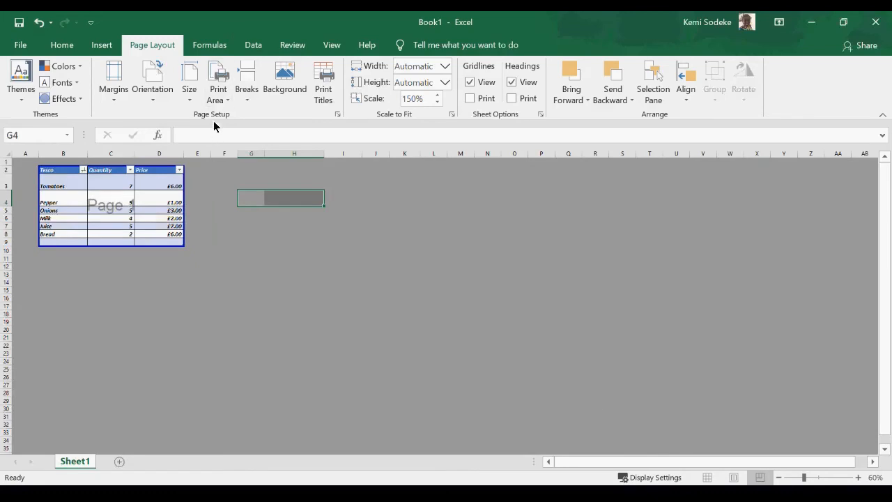
Return to Normal view and check the Breaks options without changing anything.
{"action": "left_click", "coordinate": [706, 479]}
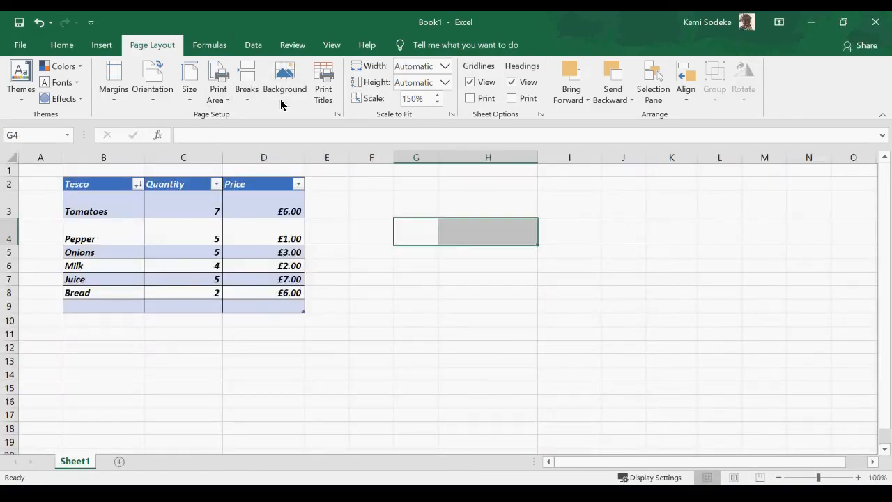
{"action": "left_click", "coordinate": [247, 102]}
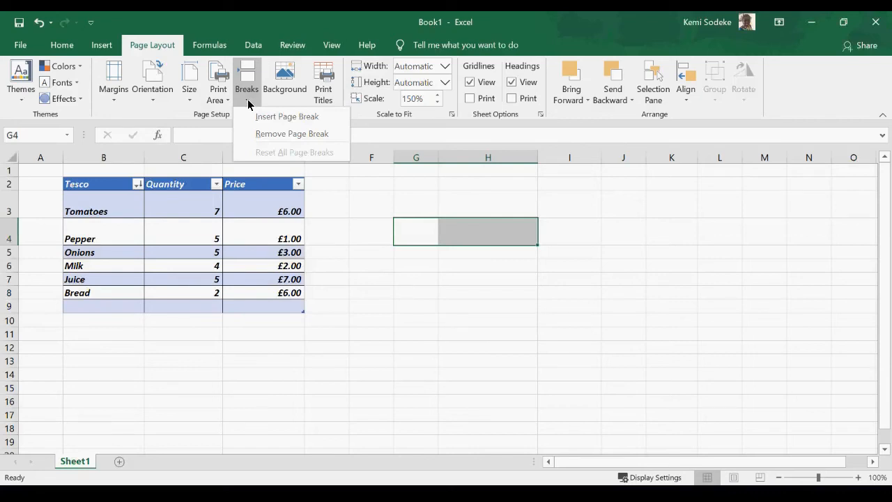
{"action": "left_click", "coordinate": [398, 285]}
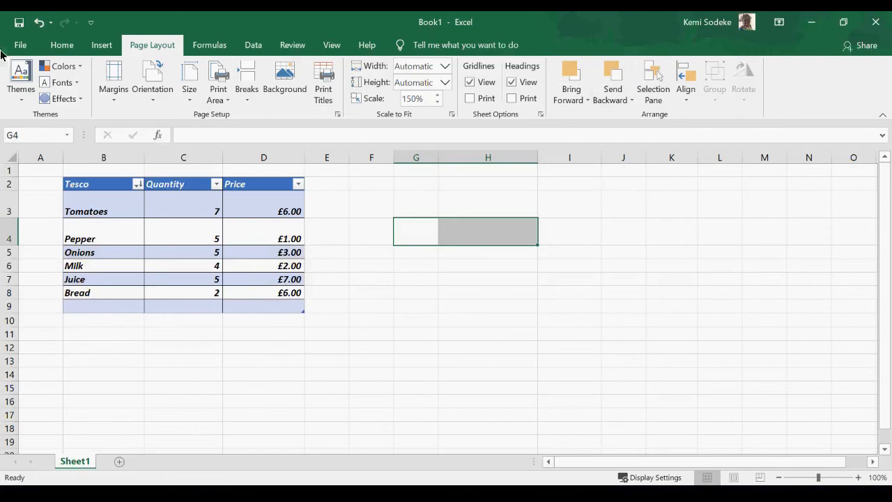
{"action": "left_click", "coordinate": [214, 46]}
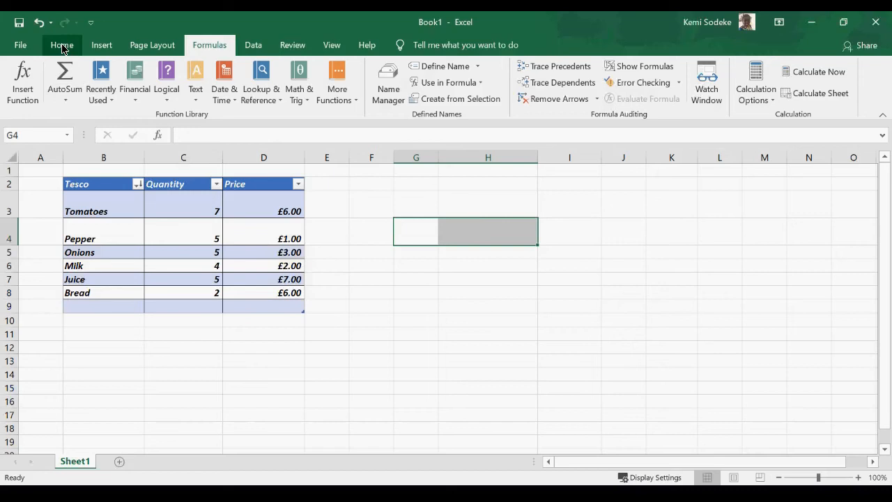
AutoSum the Price column into D9 for £25.00, then browse Lookup & Reference and More Functions.
{"action": "left_click", "coordinate": [272, 306]}
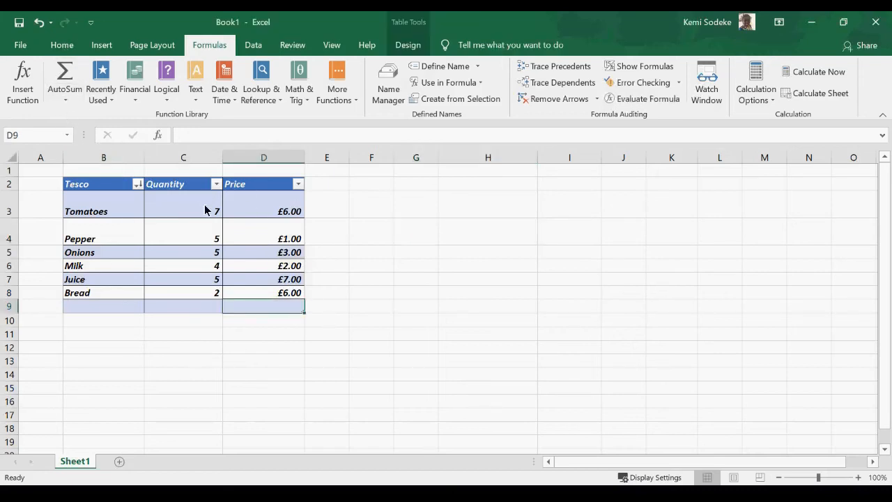
{"action": "left_click", "coordinate": [61, 78]}
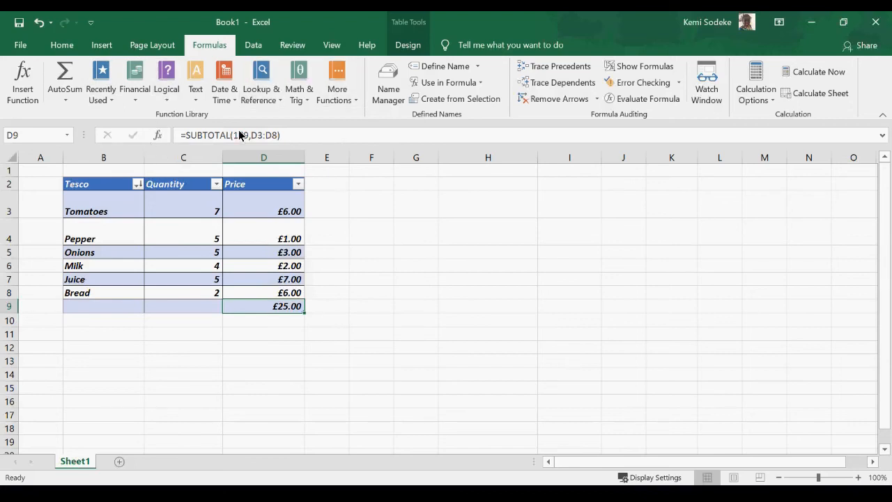
{"action": "left_click", "coordinate": [281, 100]}
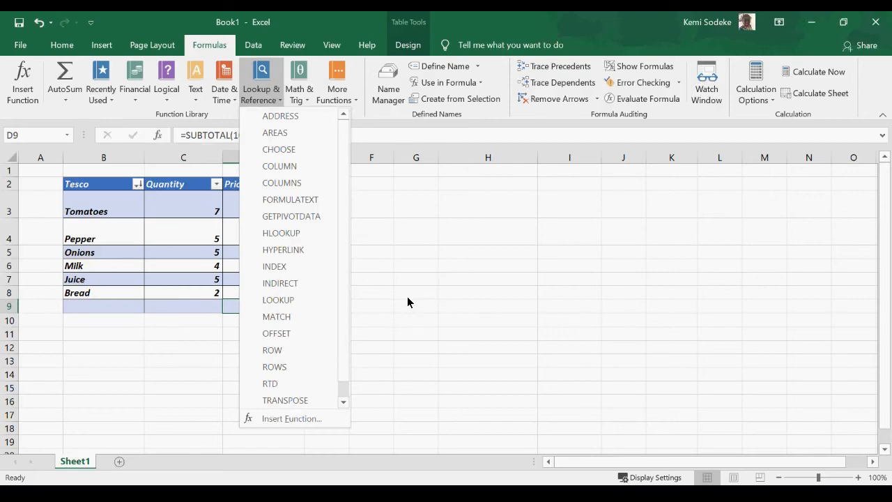
{"action": "left_click", "coordinate": [428, 274]}
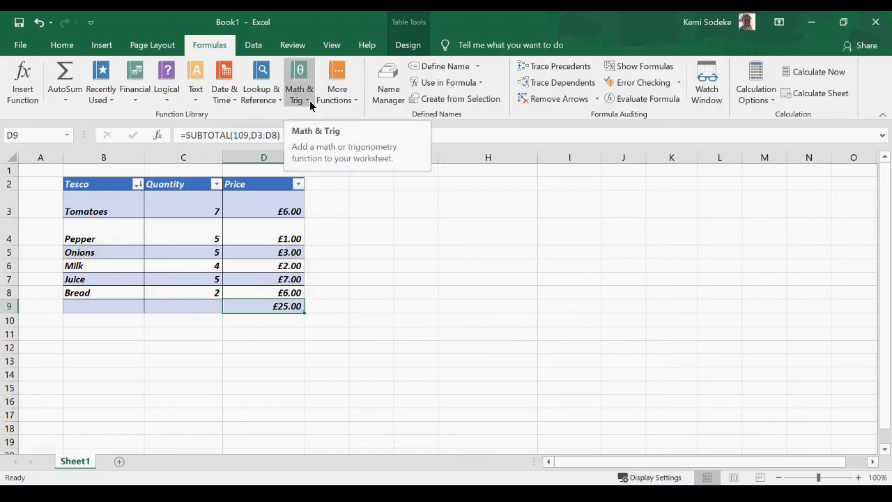
{"action": "left_click", "coordinate": [349, 102]}
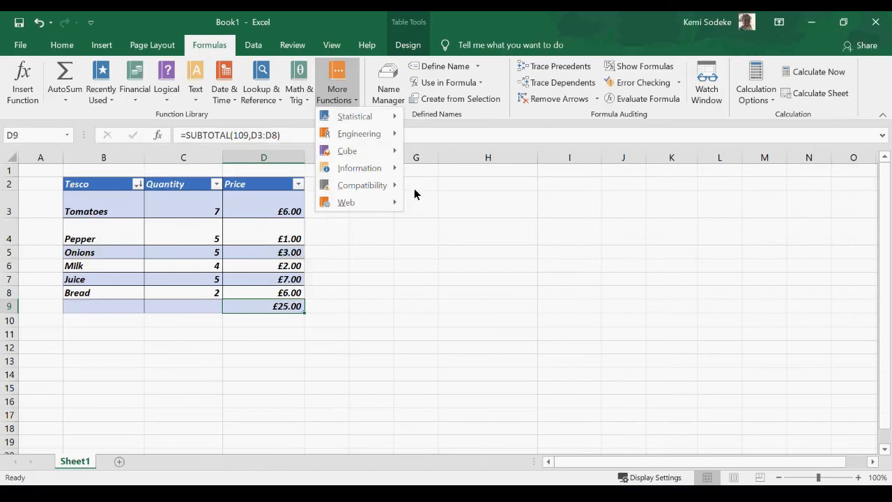
{"action": "left_click", "coordinate": [469, 274]}
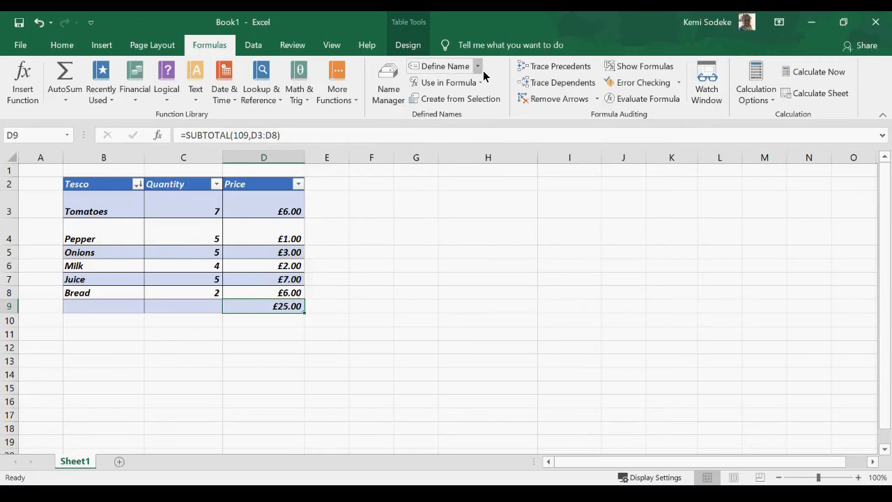
{"action": "left_click", "coordinate": [185, 202]}
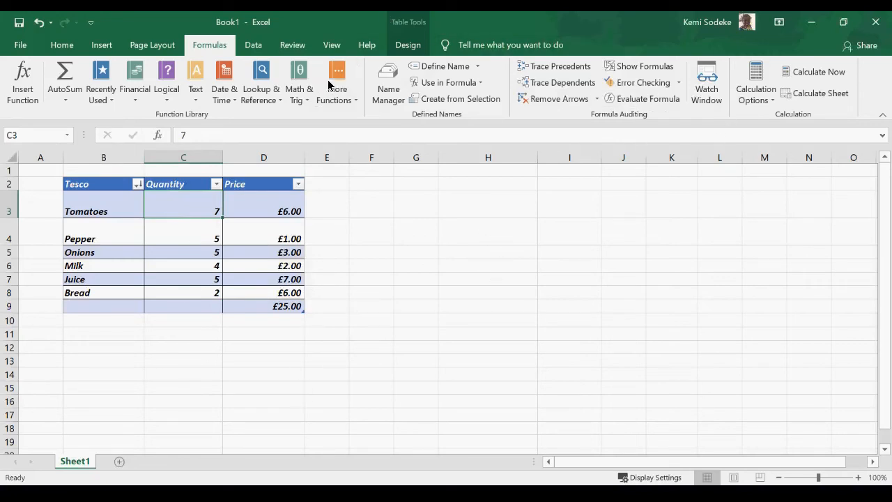
{"action": "left_click", "coordinate": [253, 46]}
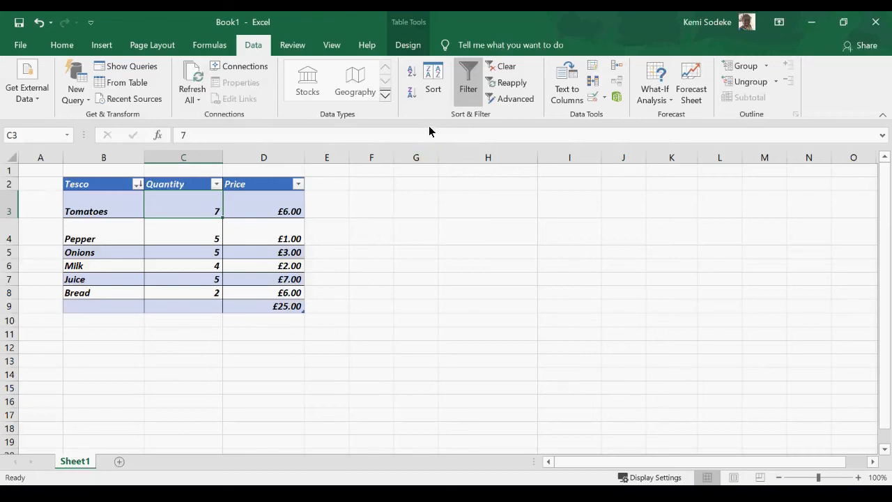
Toggle the header filters off and on, then filter the Tesco column to Milk and Onions.
{"action": "left_click_drag", "start_coordinate": [101, 186], "coordinate": [295, 192]}
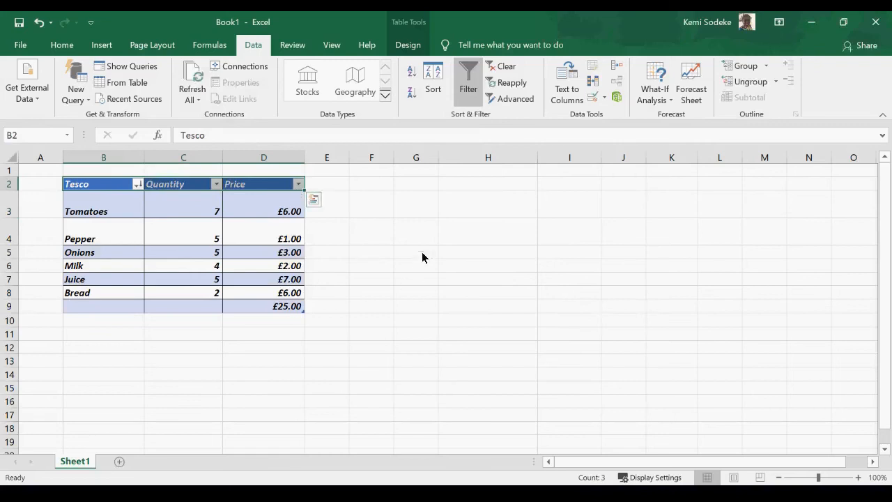
{"action": "left_click", "coordinate": [469, 72]}
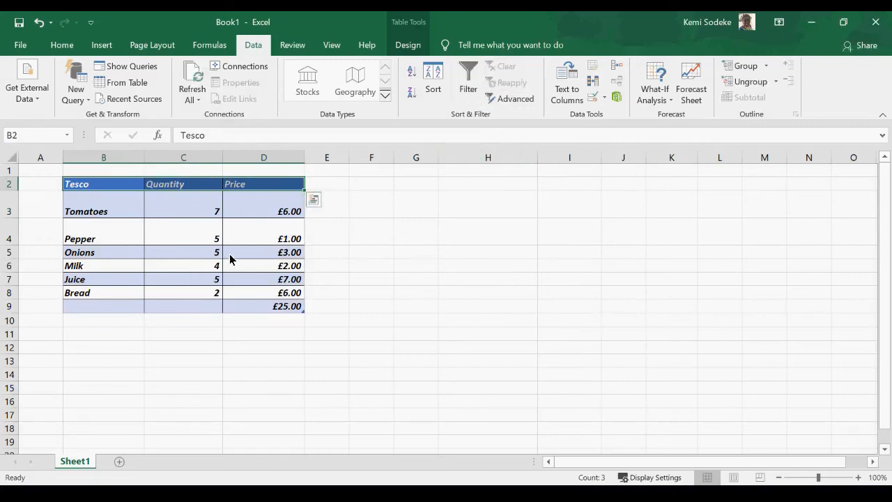
{"action": "left_click", "coordinate": [470, 73]}
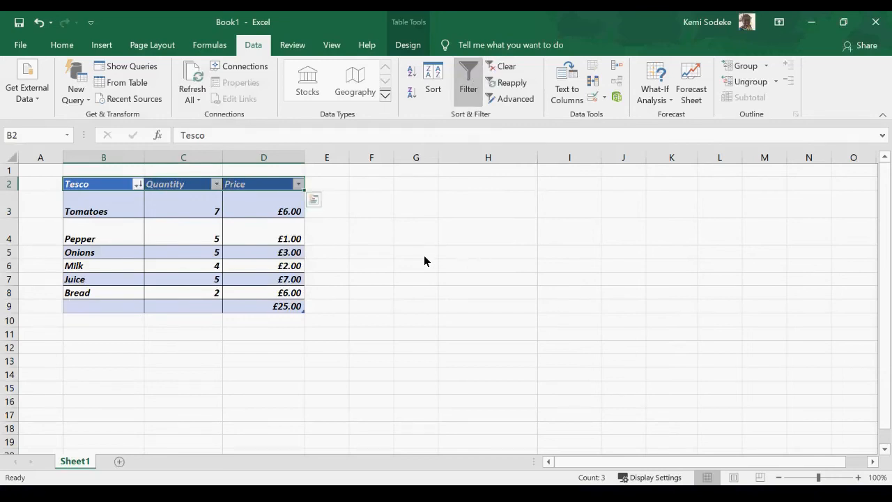
{"action": "left_click", "coordinate": [404, 254]}
{"action": "left_click", "coordinate": [137, 184]}
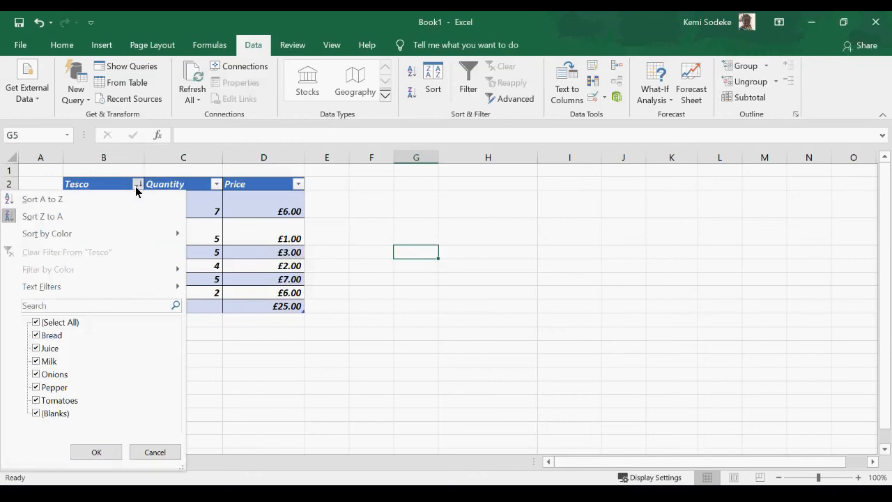
{"action": "left_click", "coordinate": [36, 322]}
{"action": "left_click", "coordinate": [36, 361]}
{"action": "left_click", "coordinate": [35, 374]}
{"action": "left_click", "coordinate": [95, 453]}
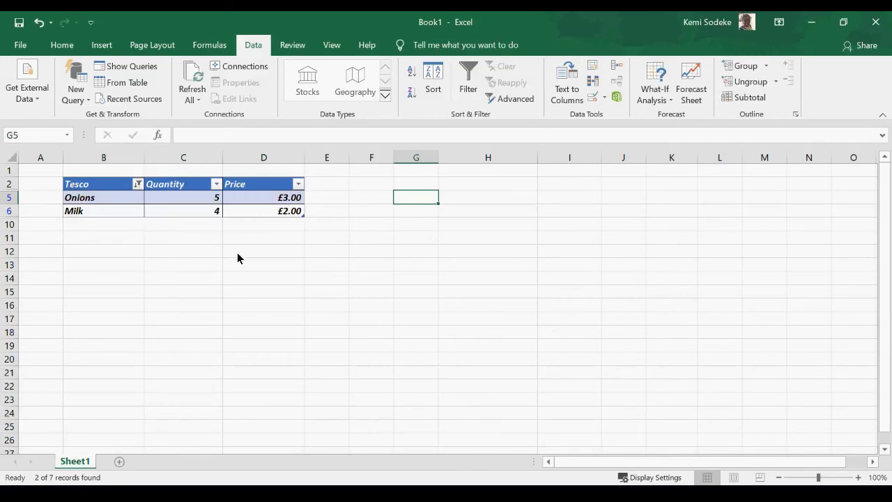
Clear the Tesco filter so all six rows show again.
{"action": "left_click", "coordinate": [131, 211]}
{"action": "left_click", "coordinate": [138, 184]}
{"action": "left_click", "coordinate": [492, 265]}
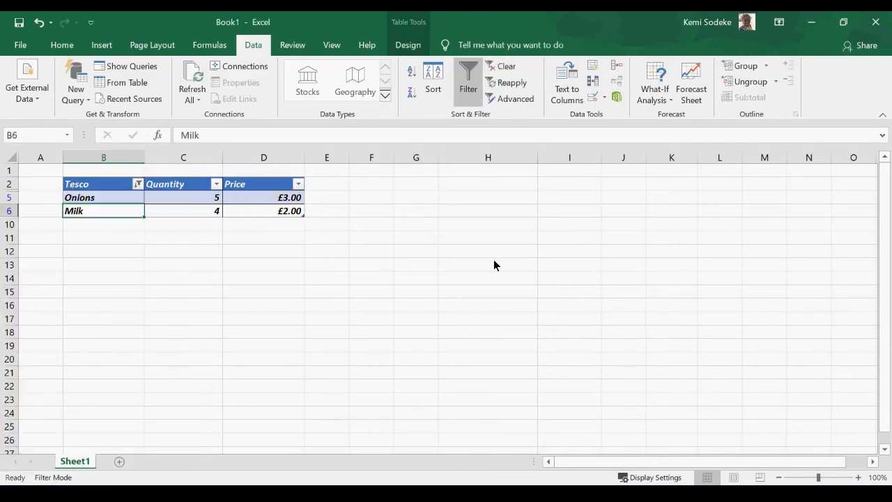
{"action": "left_click", "coordinate": [507, 67]}
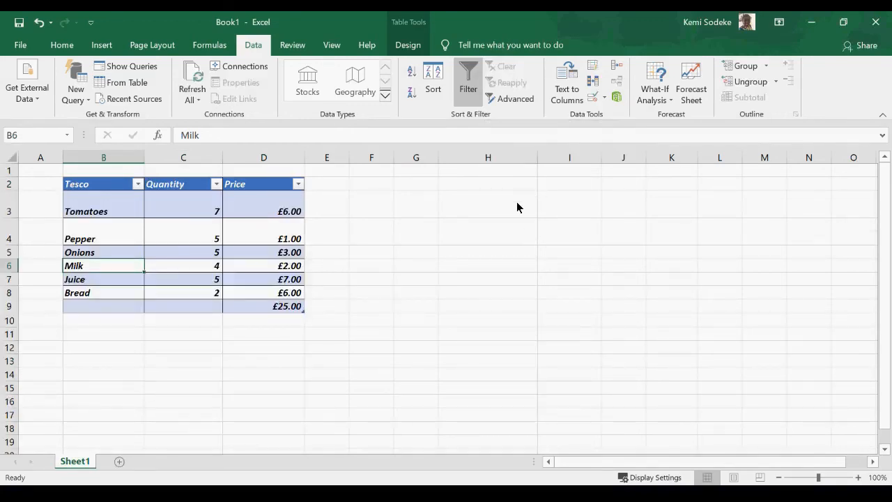
{"action": "left_click", "coordinate": [116, 213]}
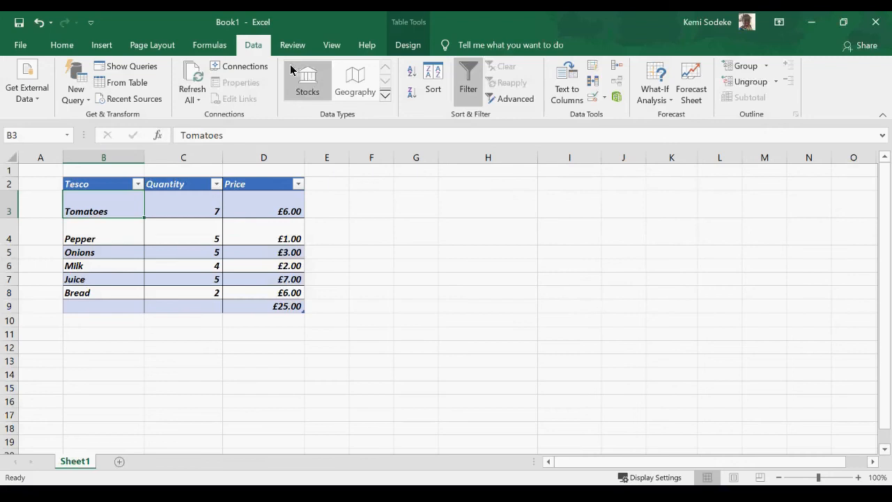
{"action": "left_click", "coordinate": [301, 46]}
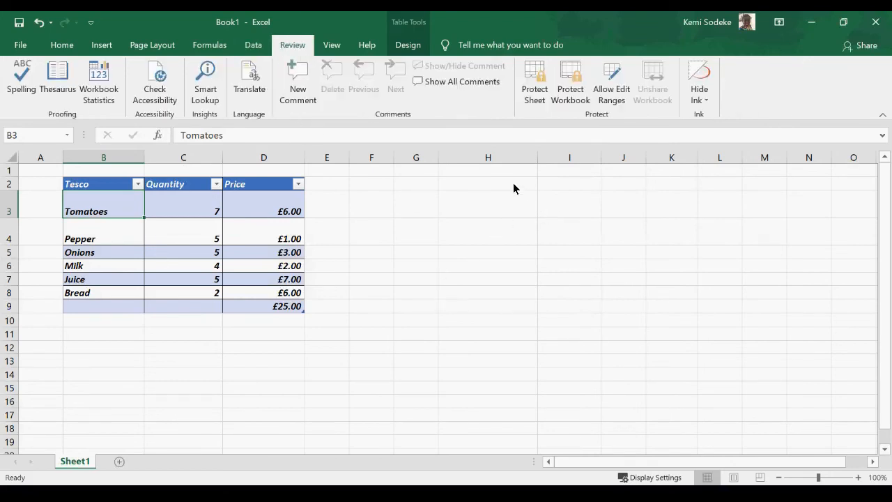
Enter the misspelled sentence 'i am shoping I stre' in cell B13.
{"action": "left_click", "coordinate": [115, 341]}
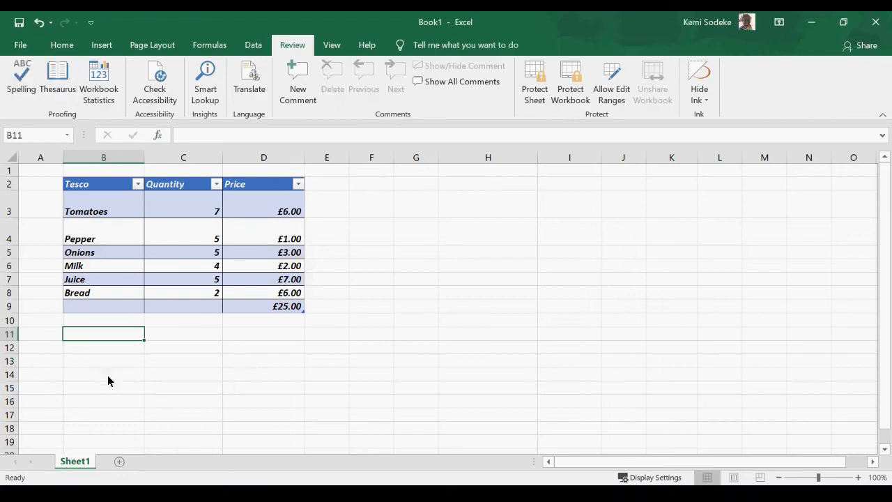
{"action": "key", "text": "Down"}
{"action": "key", "text": "Down"}
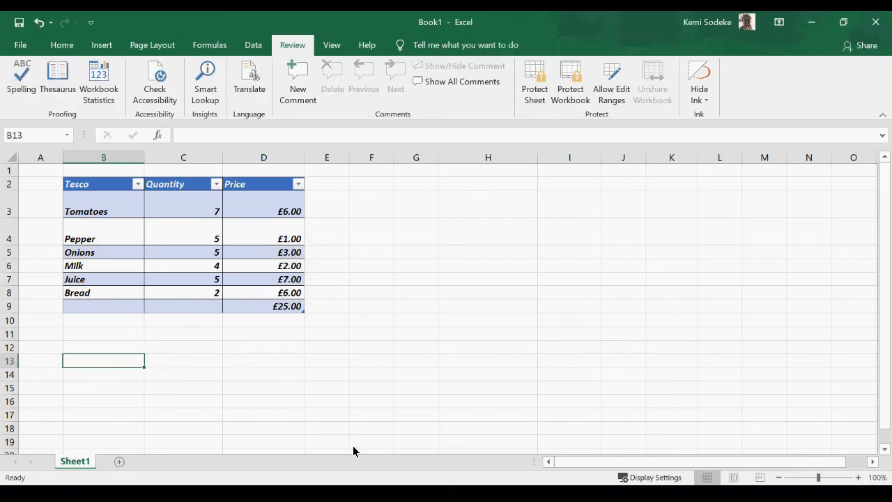
{"action": "type", "text": "i am shoping"}
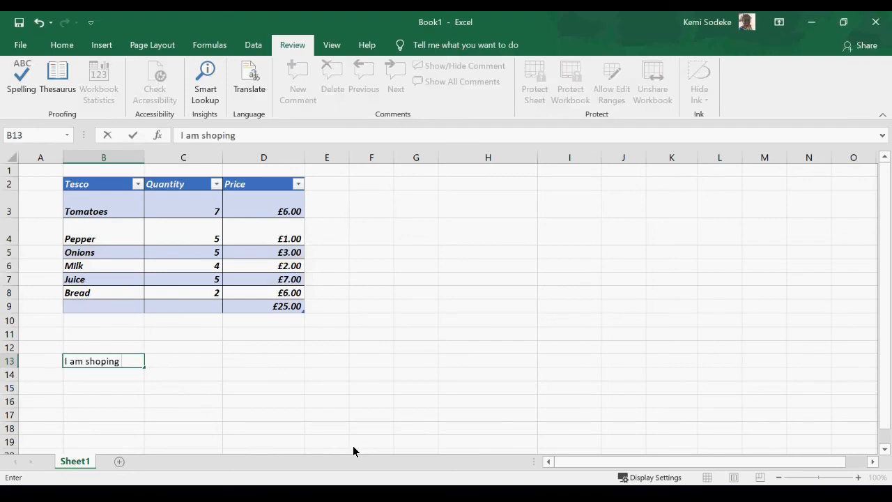
{"action": "type", "text": " I stre"}
{"action": "key", "text": "Return"}
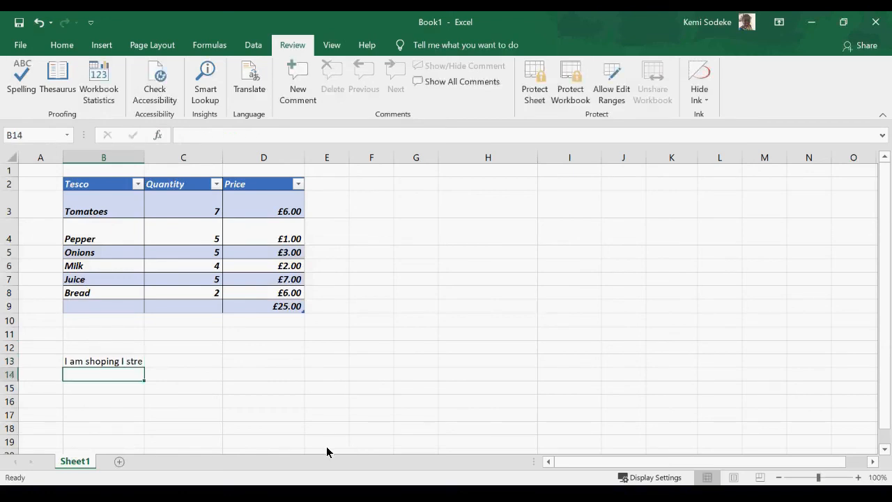
{"action": "left_click", "coordinate": [117, 363]}
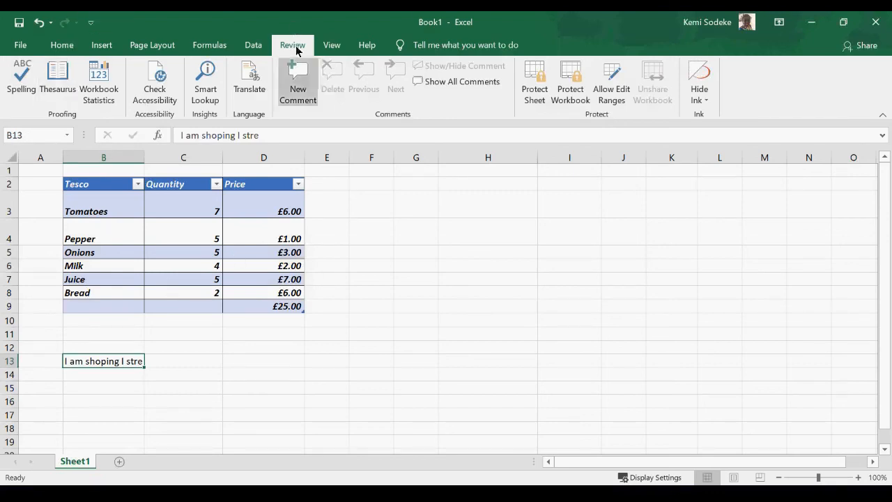
Spell-check the sheet, correcting 'shoping' to 'shopping' and 'stre' to 'store'.
{"action": "left_click", "coordinate": [21, 84]}
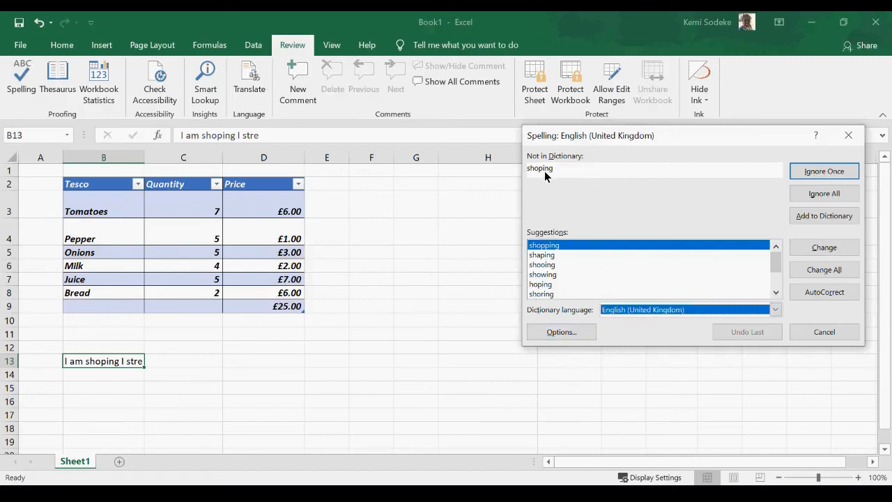
{"action": "left_click", "coordinate": [827, 253]}
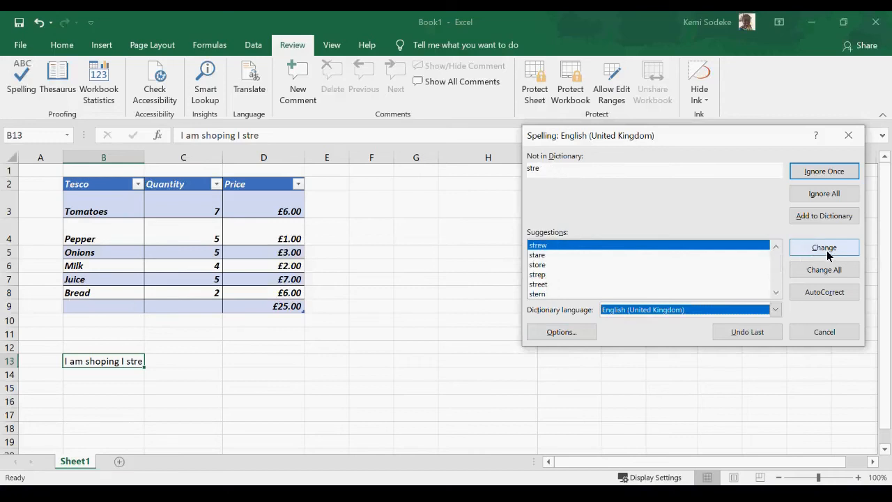
{"action": "left_click", "coordinate": [545, 265]}
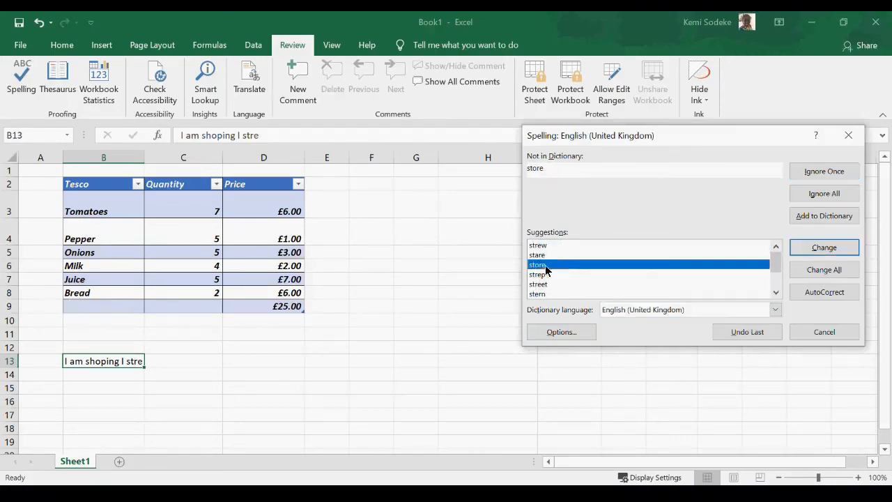
{"action": "left_click", "coordinate": [835, 252]}
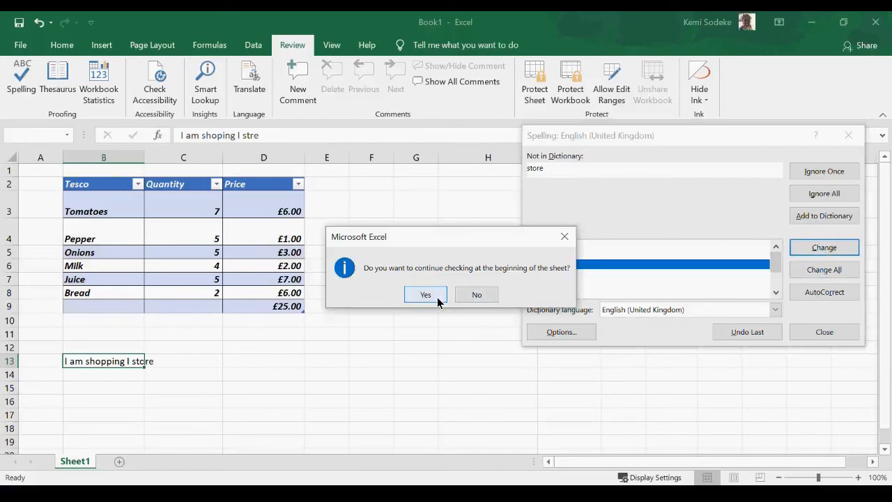
{"action": "left_click", "coordinate": [426, 296]}
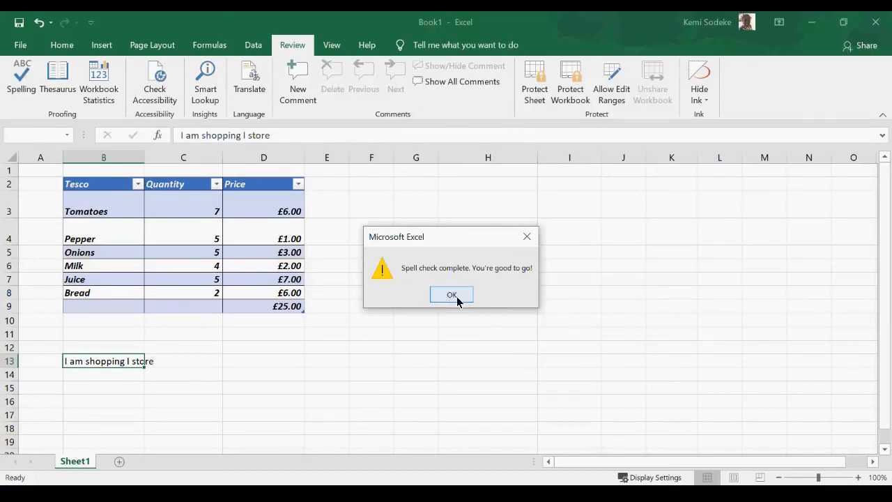
{"action": "left_click", "coordinate": [451, 295]}
Delete the test sentence from cell B13.
{"action": "left_click", "coordinate": [197, 339]}
{"action": "left_click", "coordinate": [113, 362]}
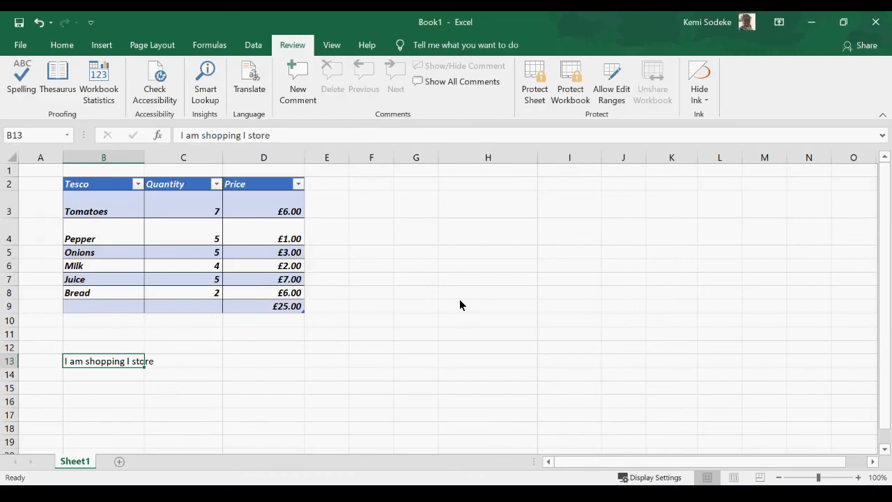
{"action": "key", "text": "Delete"}
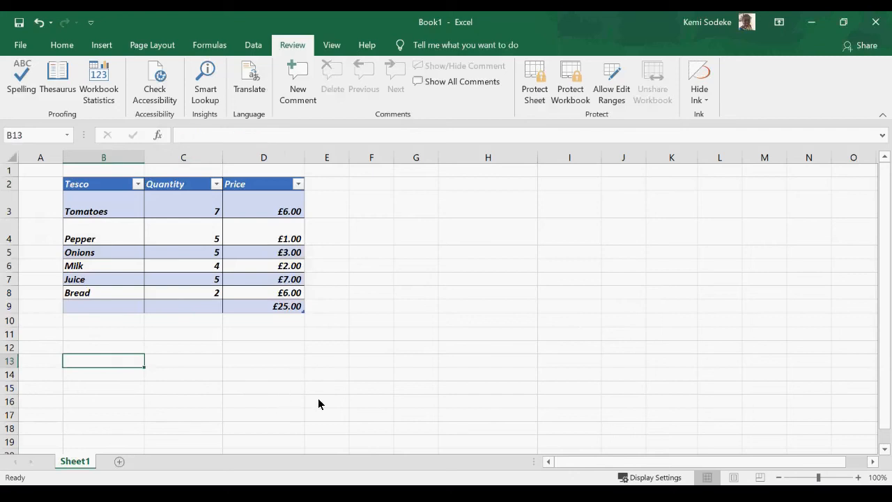
{"action": "left_click", "coordinate": [318, 403]}
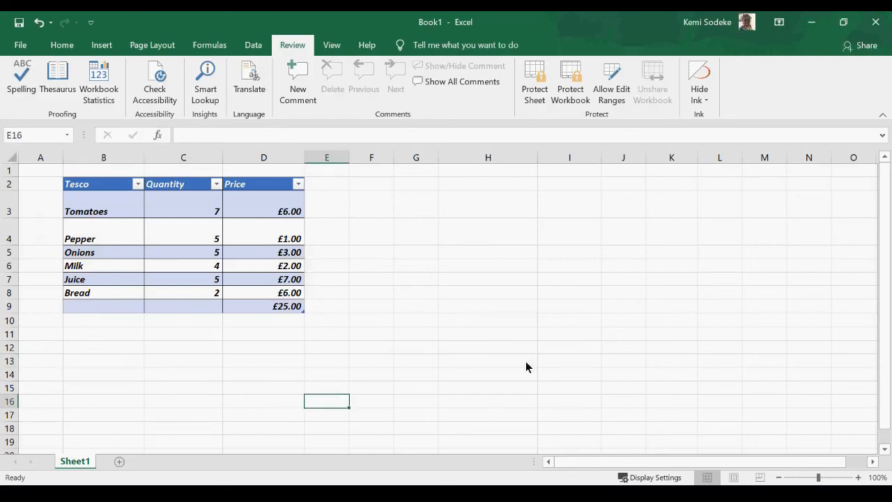
{"action": "left_click", "coordinate": [115, 227]}
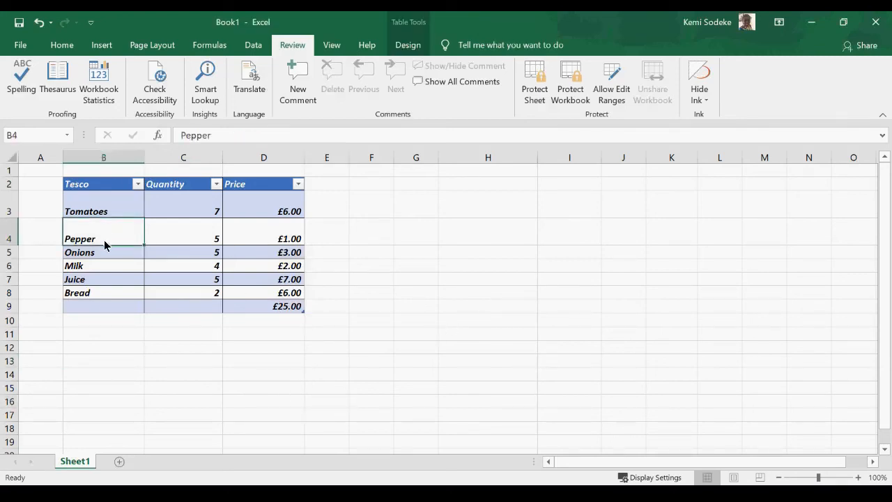
{"action": "left_click_drag", "start_coordinate": [103, 190], "coordinate": [295, 309]}
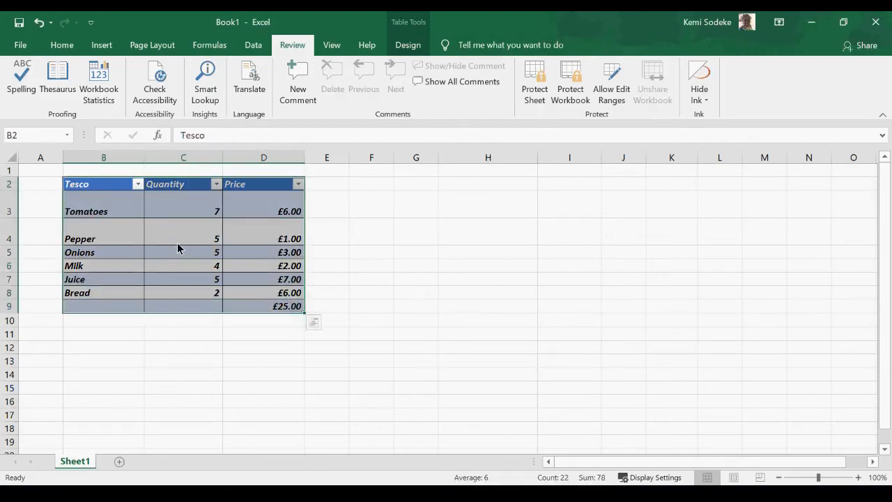
{"action": "left_click", "coordinate": [197, 204]}
{"action": "left_click", "coordinate": [269, 213]}
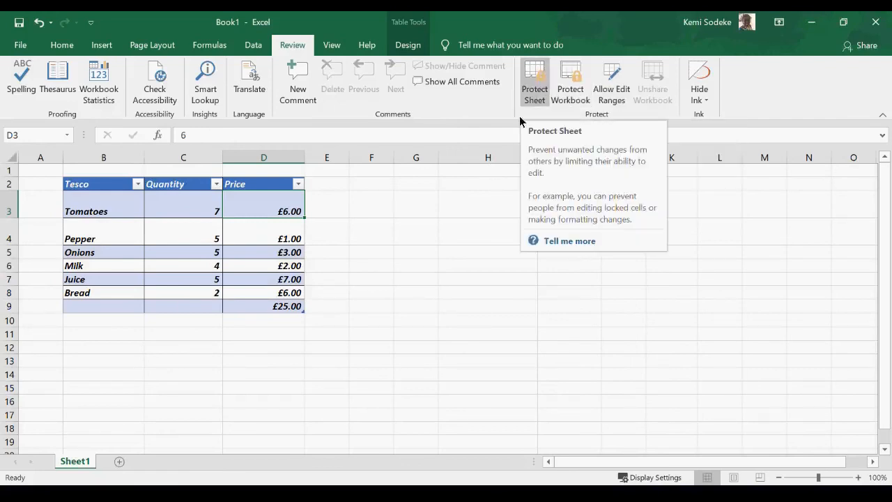
{"action": "left_click", "coordinate": [427, 237]}
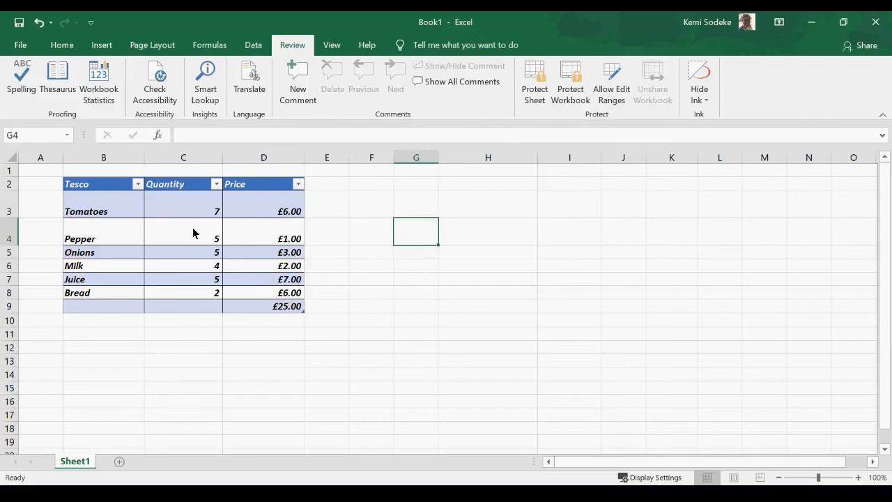
{"action": "left_click", "coordinate": [94, 211]}
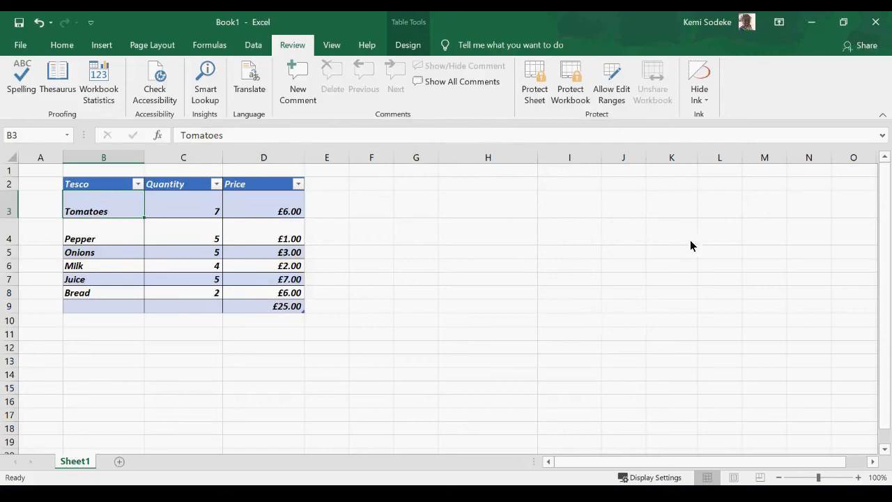
Look at the Protect Sheet settings and close them without protecting the sheet.
{"action": "left_click", "coordinate": [535, 84]}
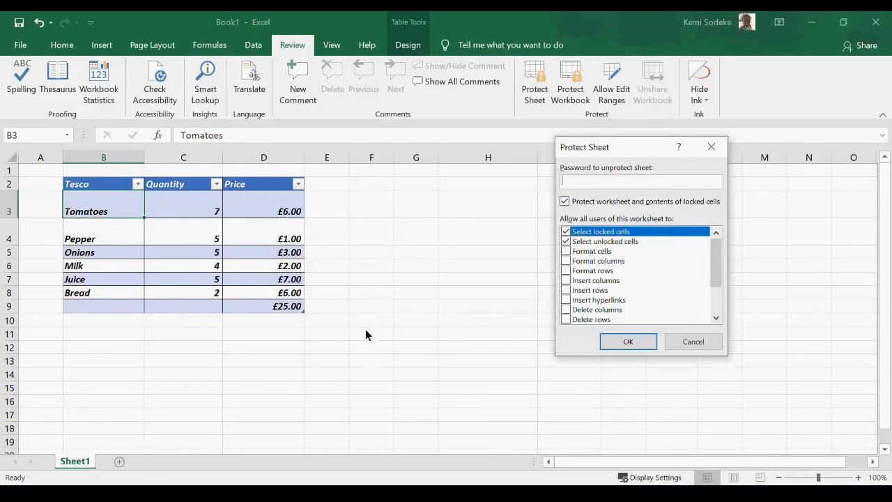
{"action": "mouse_move", "coordinate": [716, 273]}
{"action": "left_mouse_down"}
{"action": "mouse_move", "coordinate": [716, 308]}
{"action": "mouse_move", "coordinate": [711, 267]}
{"action": "left_mouse_up"}
{"action": "left_click", "coordinate": [678, 341]}
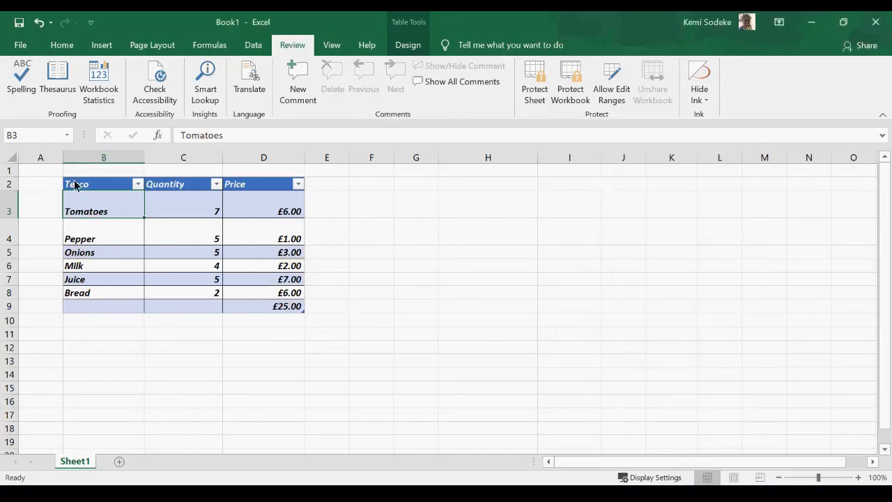
Try to protect the sheet with a password, dismissing the password mismatch message.
{"action": "left_click", "coordinate": [534, 87]}
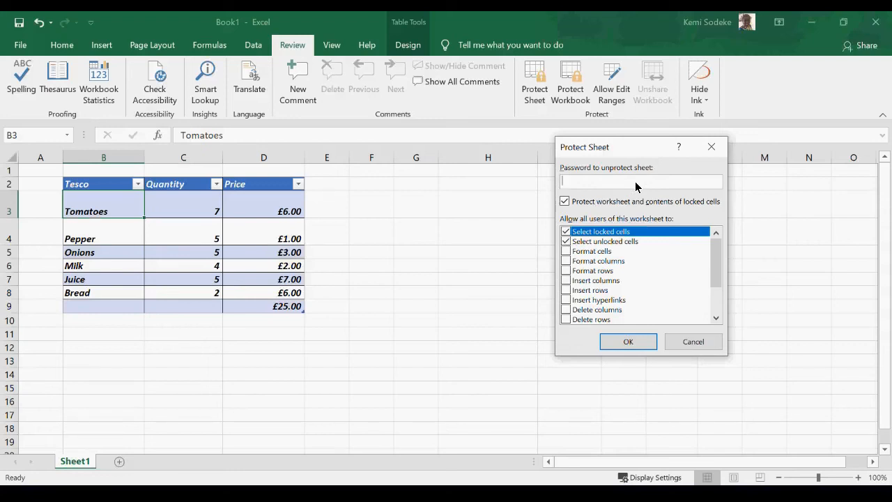
{"action": "type", "text": "12345"}
{"action": "left_click", "coordinate": [622, 342]}
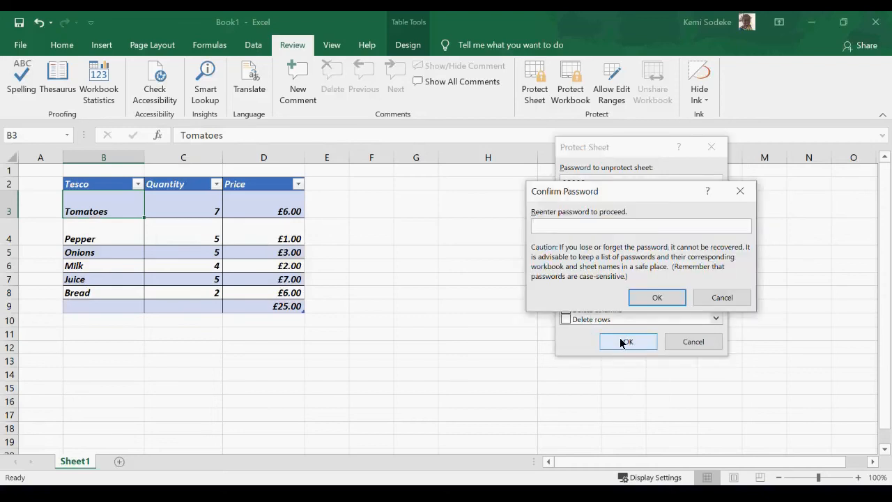
{"action": "type", "text": "12345"}
{"action": "left_click", "coordinate": [652, 298]}
{"action": "left_click", "coordinate": [452, 295]}
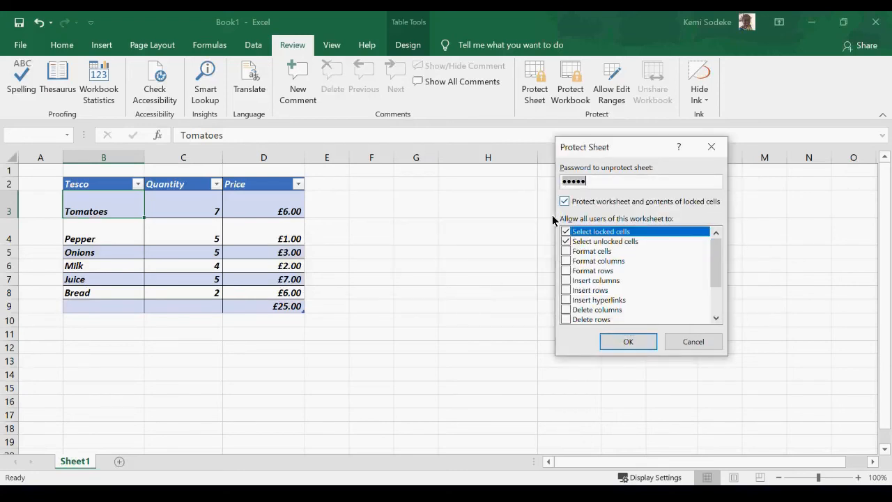
Protect the sheet with a matching confirmed password, then test editing the Pepper cell.
{"action": "type", "text": "12345"}
{"action": "left_click", "coordinate": [630, 342]}
{"action": "type", "text": "123"}
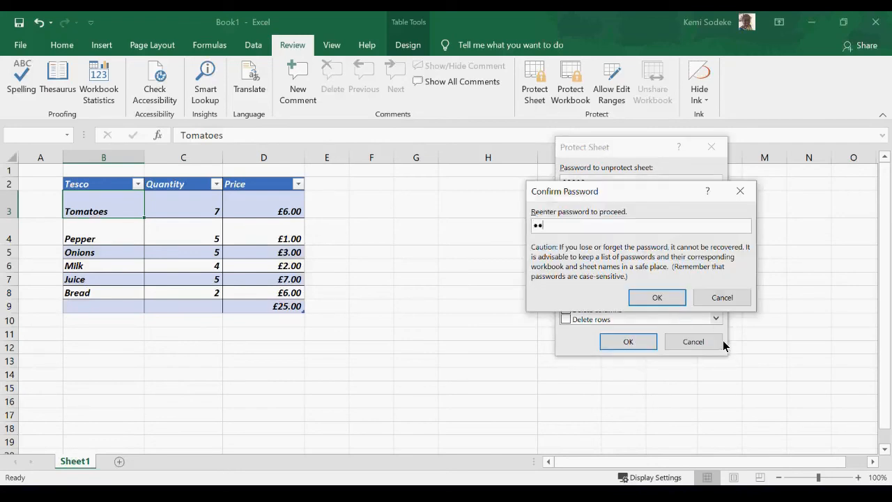
{"action": "key", "text": "BackSpace"}
{"action": "key", "text": "BackSpace"}
{"action": "key", "text": "BackSpace"}
{"action": "key", "text": "BackSpace"}
{"action": "type", "text": "12345"}
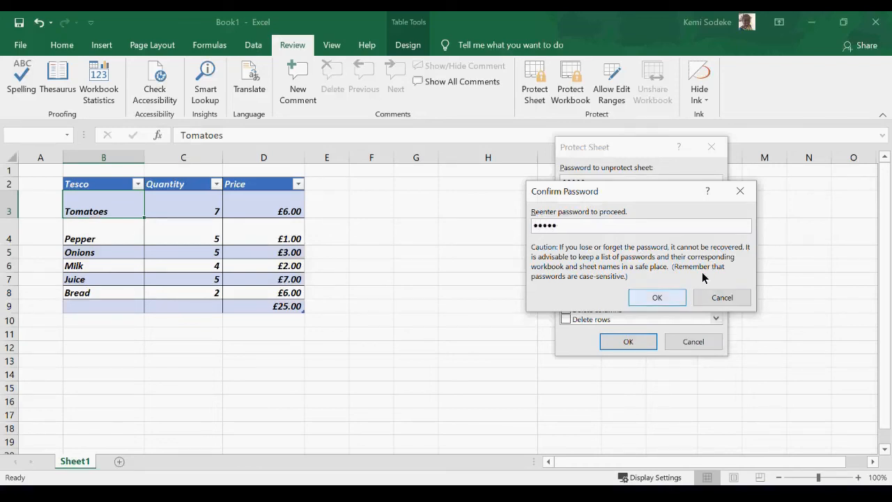
{"action": "left_click", "coordinate": [648, 296]}
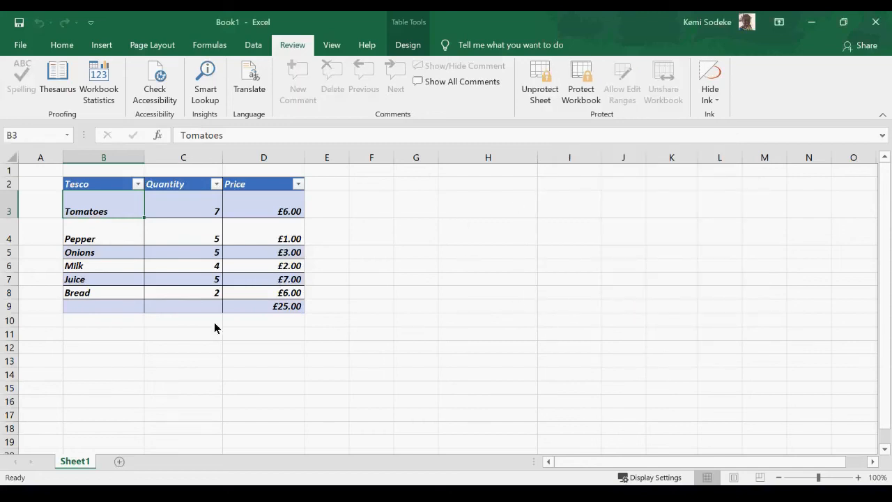
{"action": "left_click", "coordinate": [104, 233]}
{"action": "left_click", "coordinate": [227, 137]}
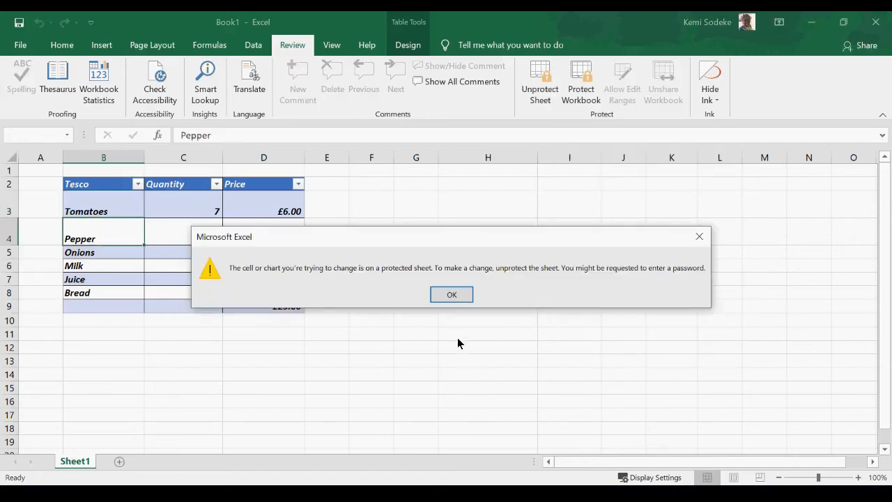
{"action": "left_click", "coordinate": [457, 296]}
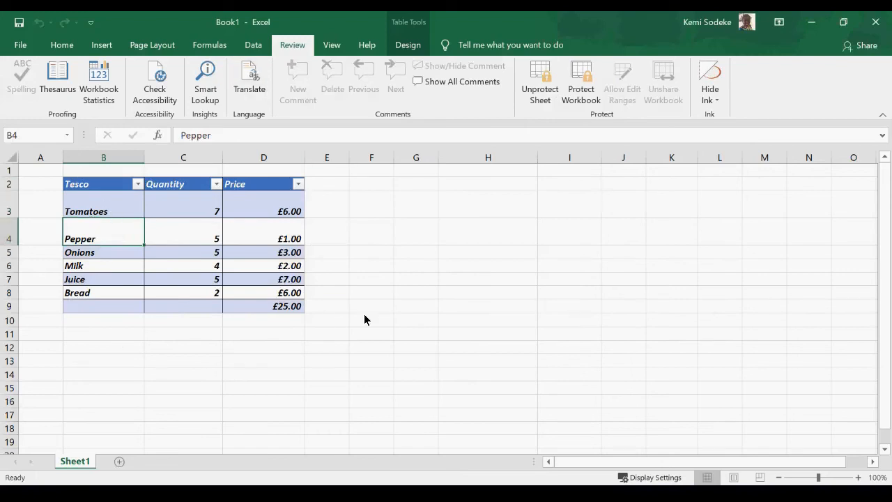
{"action": "left_click", "coordinate": [110, 267]}
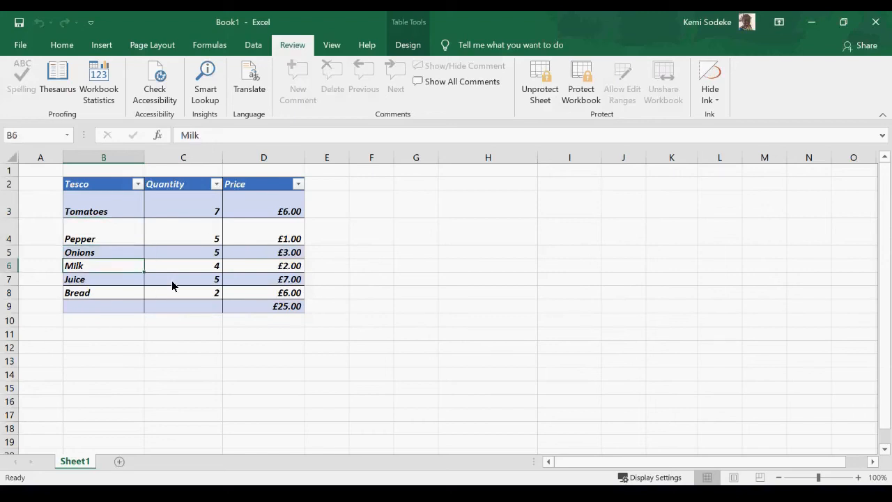
{"action": "left_click", "coordinate": [104, 207]}
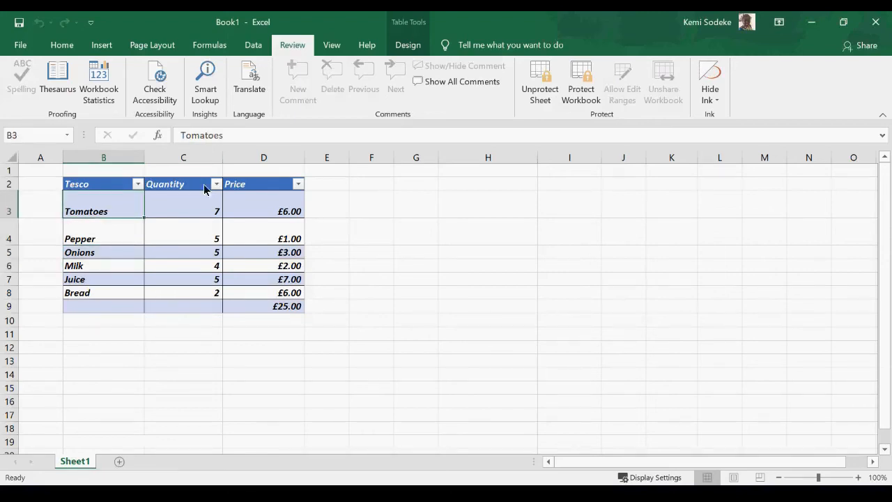
{"action": "left_click", "coordinate": [239, 135]}
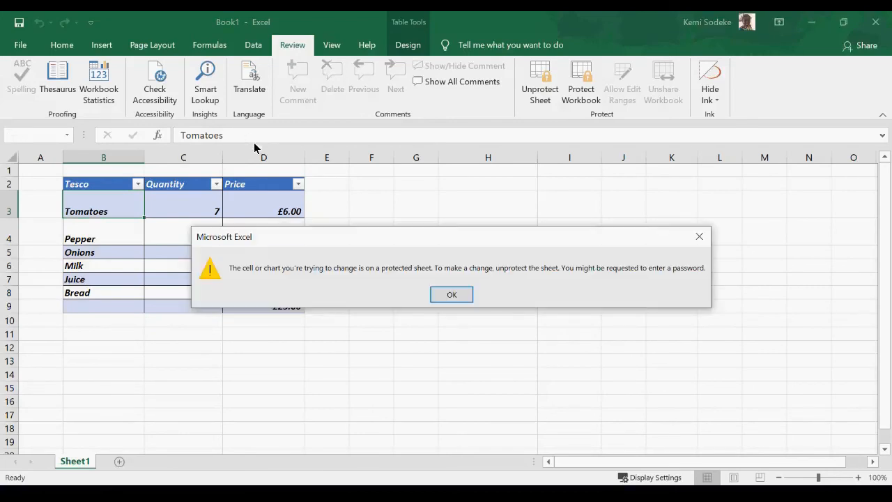
{"action": "left_click", "coordinate": [452, 295]}
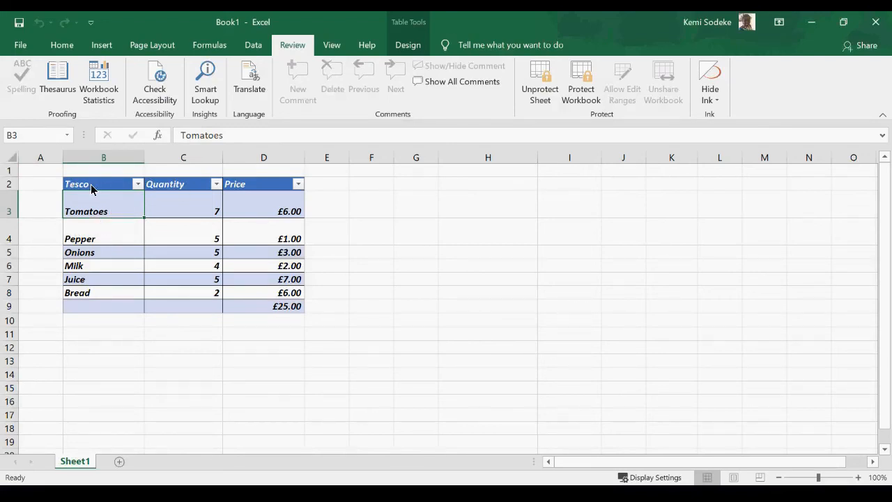
Unprotect Sheet1 by entering the sheet's password.
{"action": "left_click", "coordinate": [550, 91]}
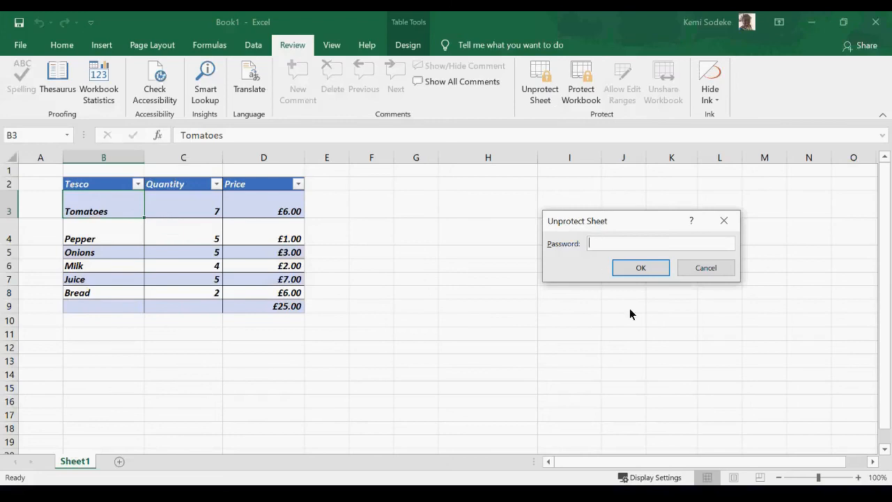
{"action": "type", "text": "123"}
{"action": "key", "text": "BackSpace"}
{"action": "key", "text": "BackSpace"}
{"action": "key", "text": "BackSpace"}
{"action": "type", "text": "12345"}
{"action": "key", "text": "Tab"}
{"action": "key", "text": "Return"}
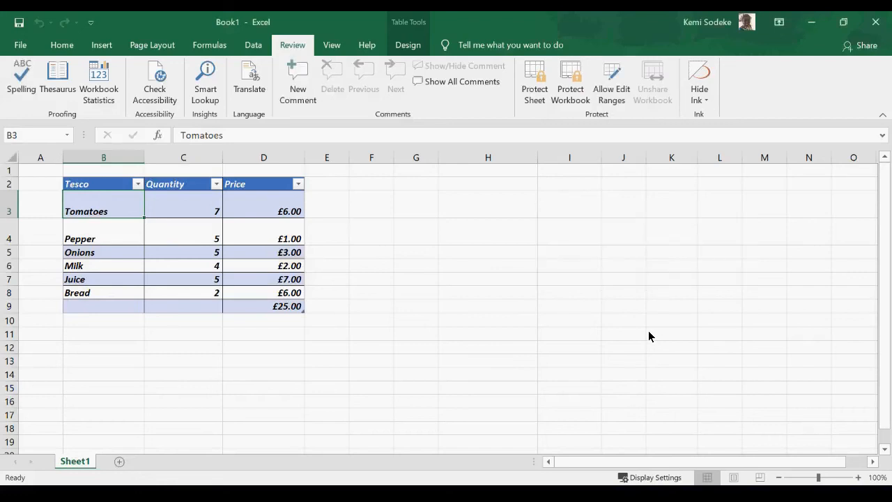
Select the Pepper, quantity 4 and £1.00 cells to confirm they are now editable.
{"action": "left_click", "coordinate": [73, 237]}
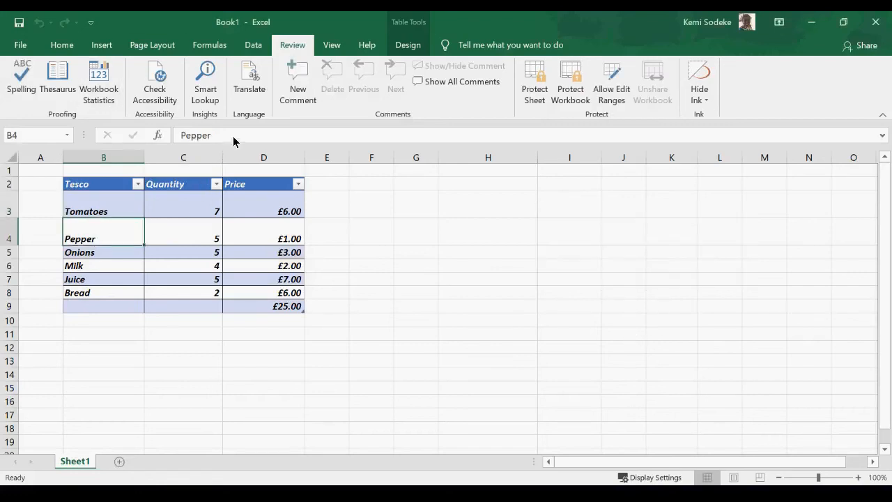
{"action": "left_click", "coordinate": [189, 264]}
{"action": "left_click", "coordinate": [270, 244]}
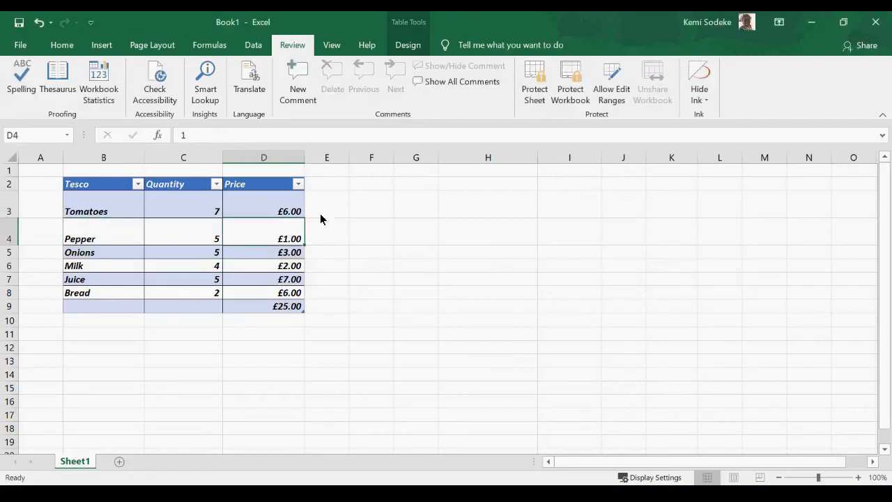
{"action": "left_click", "coordinate": [505, 278]}
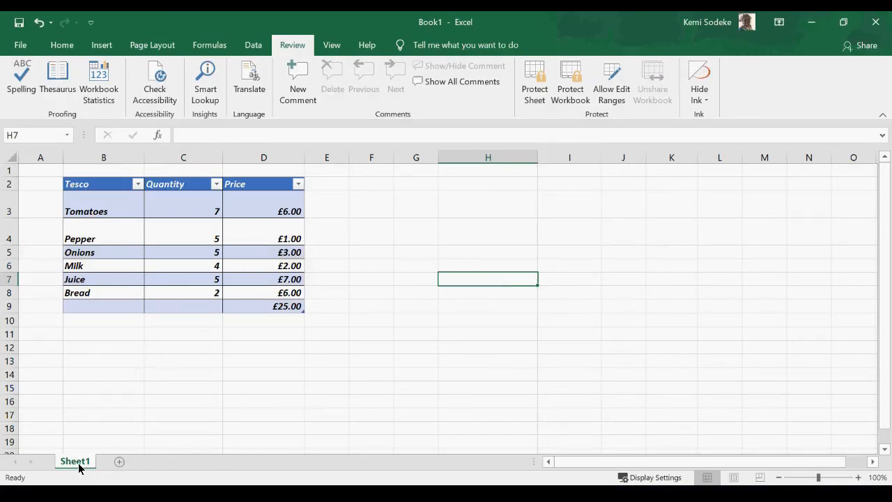
Add blank Sheet2 and Sheet3, browse them, return to Sheet1 and bring up Protect Workbook.
{"action": "left_click", "coordinate": [119, 461]}
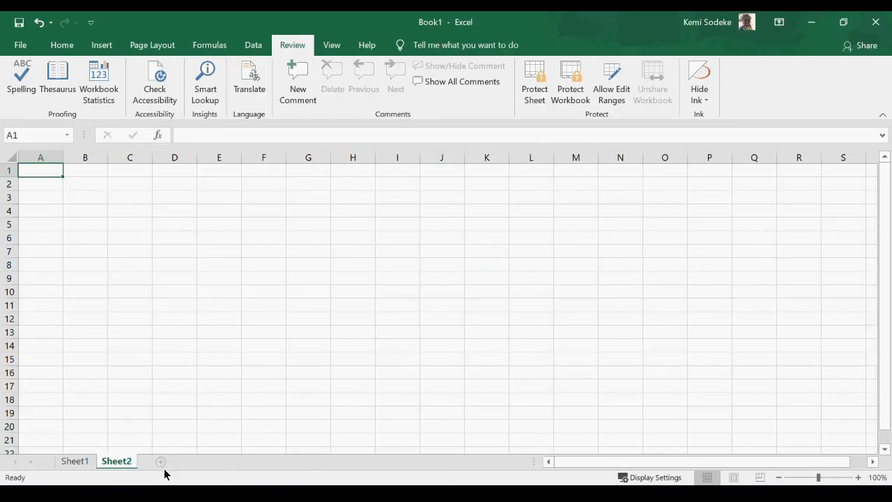
{"action": "left_click", "coordinate": [160, 462]}
{"action": "left_click", "coordinate": [129, 463]}
{"action": "left_click", "coordinate": [158, 461]}
{"action": "left_click", "coordinate": [77, 461]}
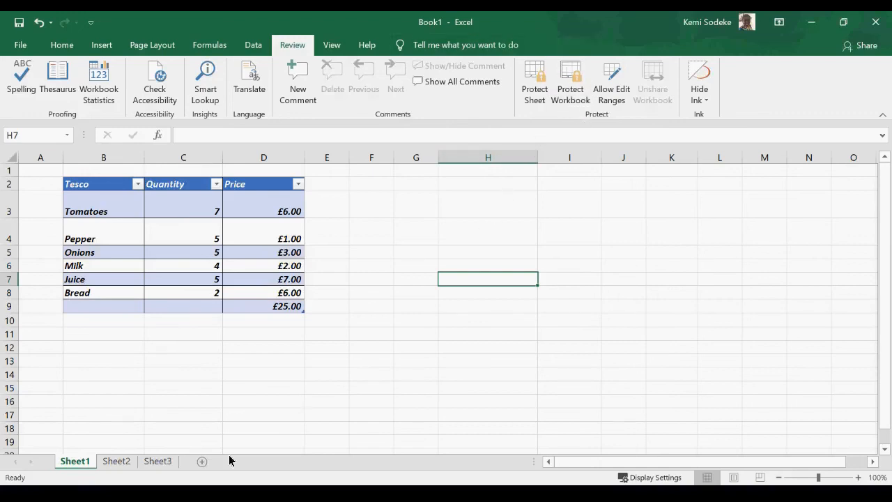
{"action": "left_click", "coordinate": [597, 253]}
{"action": "left_click", "coordinate": [571, 91]}
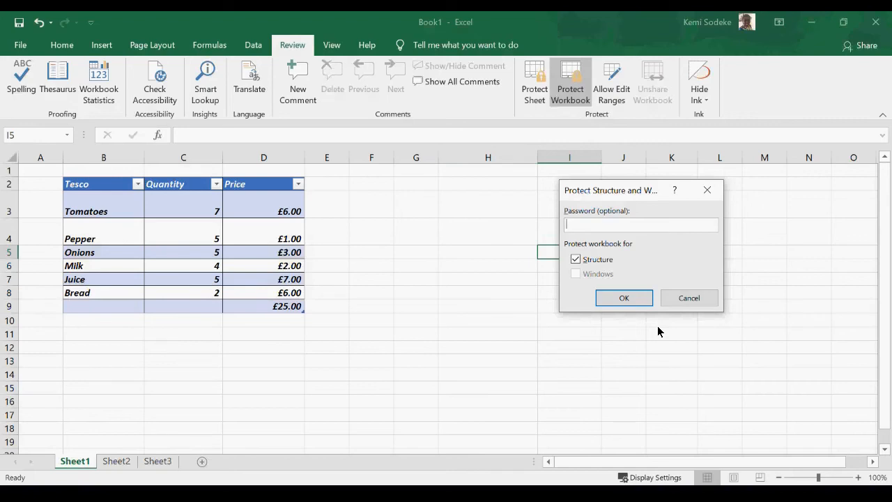
Protect the workbook structure with Structure ticked and no password.
{"action": "type", "text": "1234"}
{"action": "key", "text": "BackSpace"}
{"action": "key", "text": "BackSpace"}
{"action": "key", "text": "BackSpace"}
{"action": "key", "text": "BackSpace"}
{"action": "left_click", "coordinate": [624, 302]}
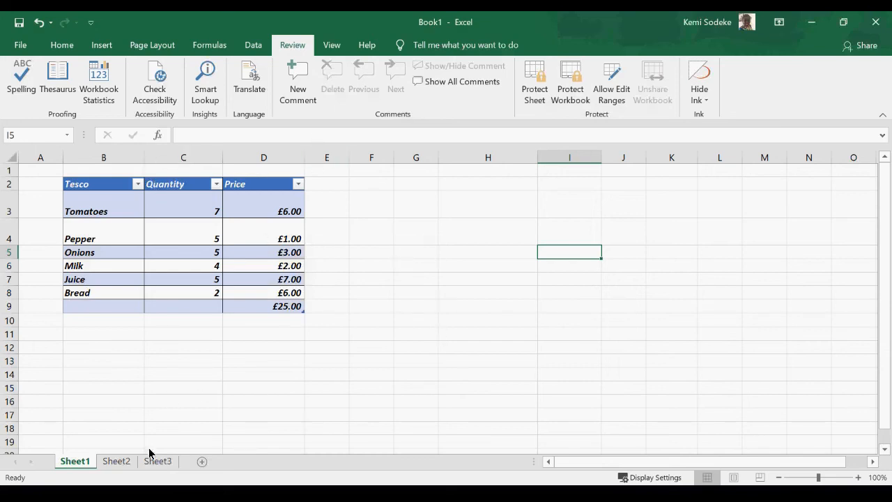
{"action": "left_click", "coordinate": [336, 353]}
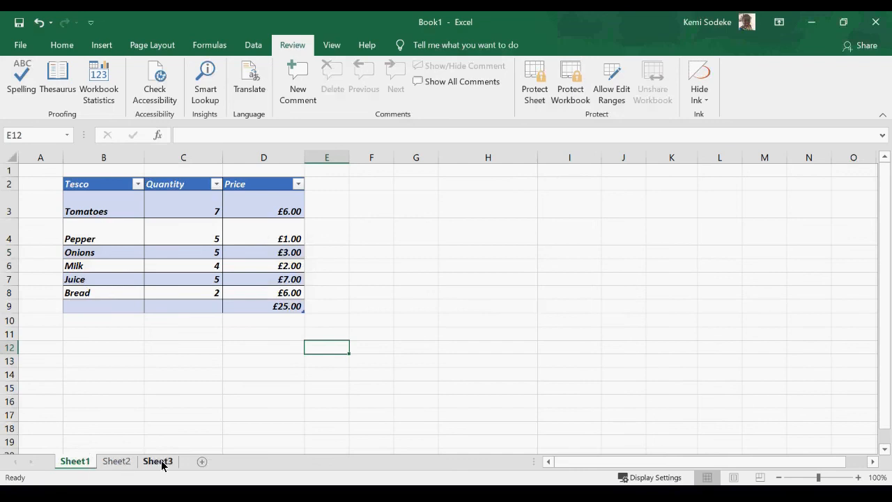
Rename Sheet1 to 'Tesco'.
{"action": "right_click", "coordinate": [79, 467]}
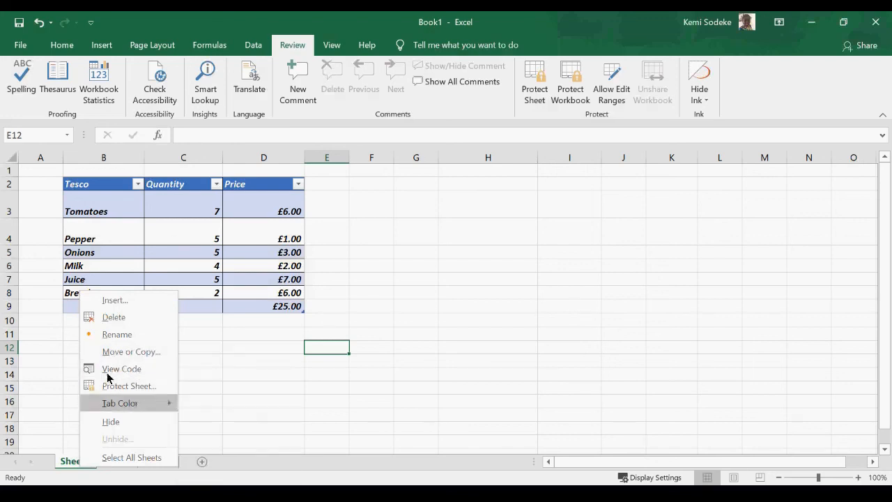
{"action": "mouse_move", "coordinate": [135, 409]}
{"action": "left_click", "coordinate": [140, 335]}
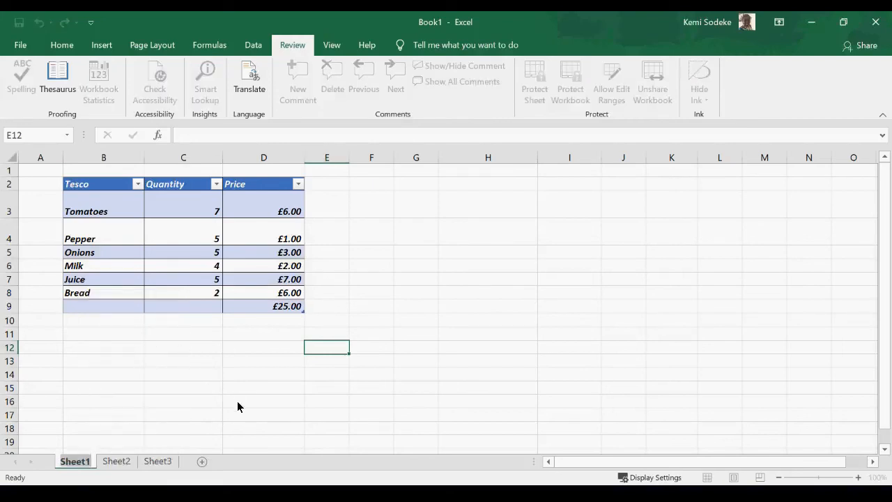
{"action": "type", "text": "Tesco"}
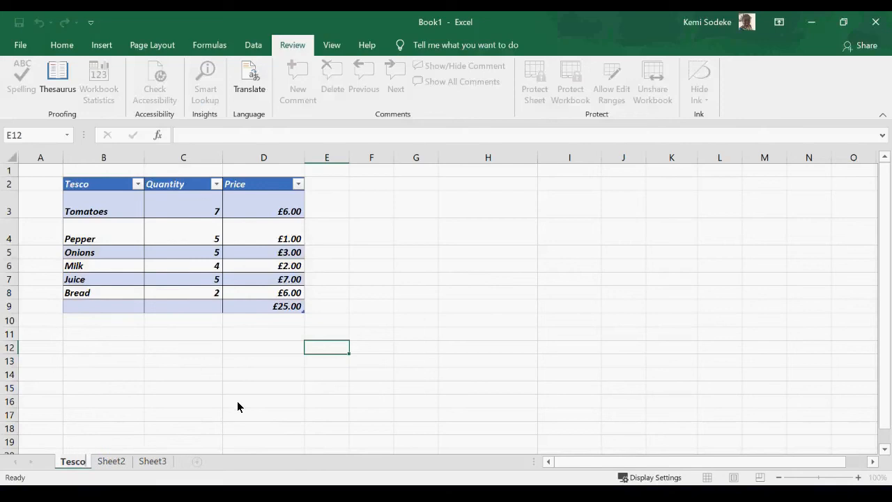
{"action": "key", "text": "Return"}
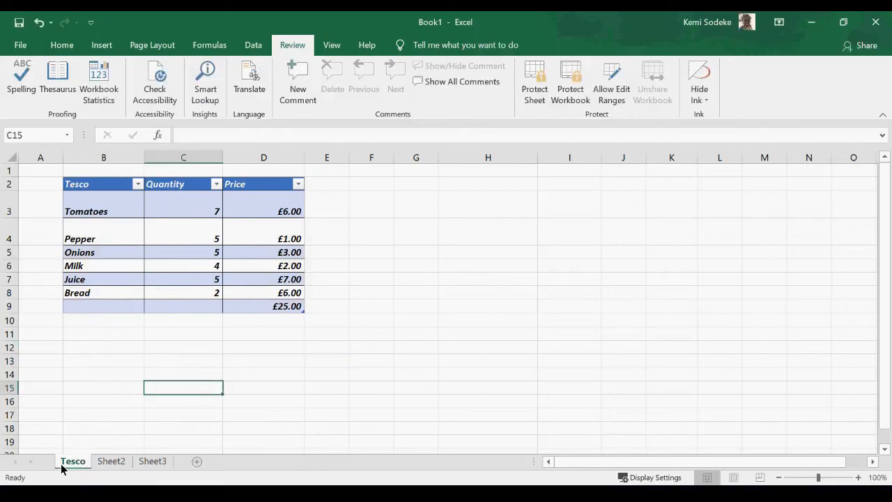
Give the Tesco tab a green colour, then switch to Sheet2.
{"action": "right_click", "coordinate": [61, 469]}
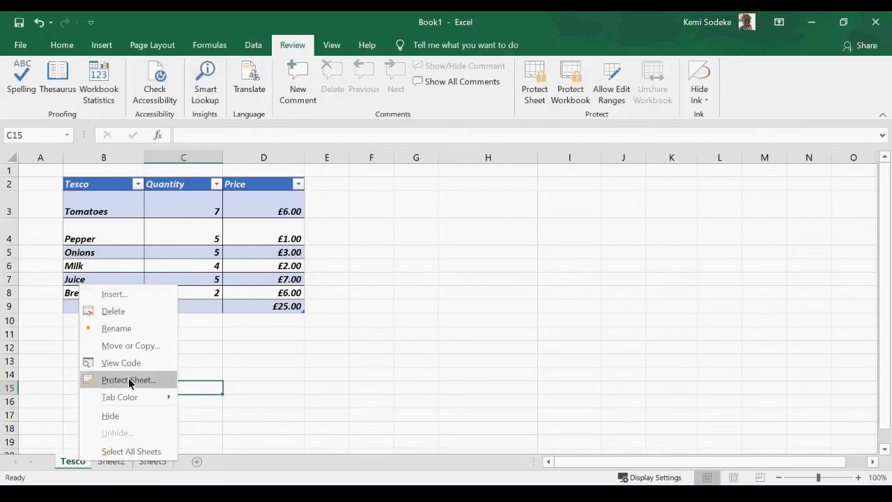
{"action": "mouse_move", "coordinate": [131, 403]}
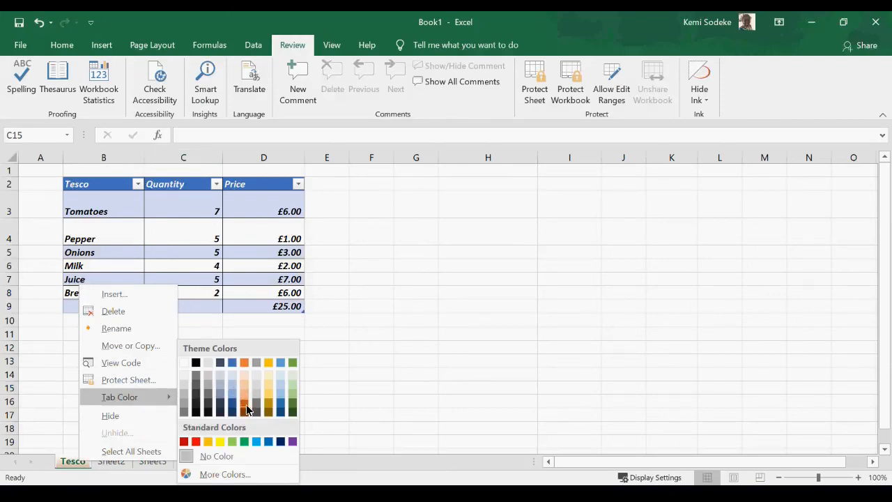
{"action": "left_click", "coordinate": [292, 406]}
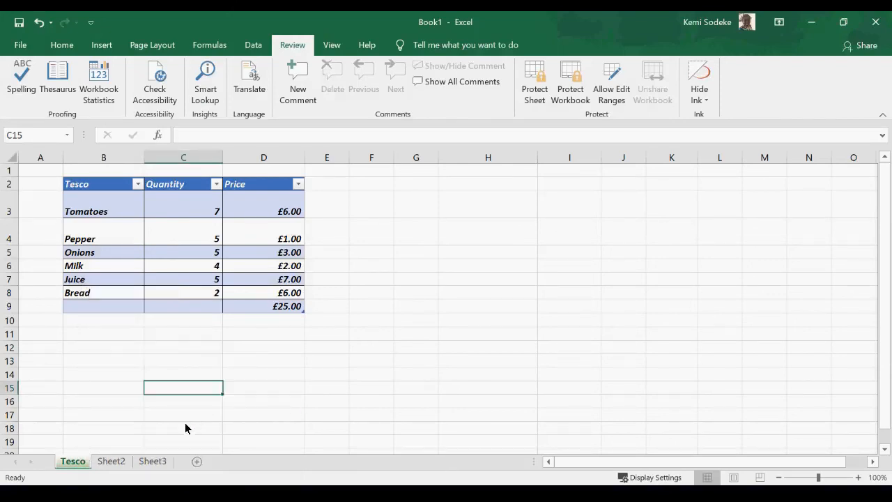
{"action": "left_click", "coordinate": [263, 418]}
{"action": "left_click", "coordinate": [111, 461]}
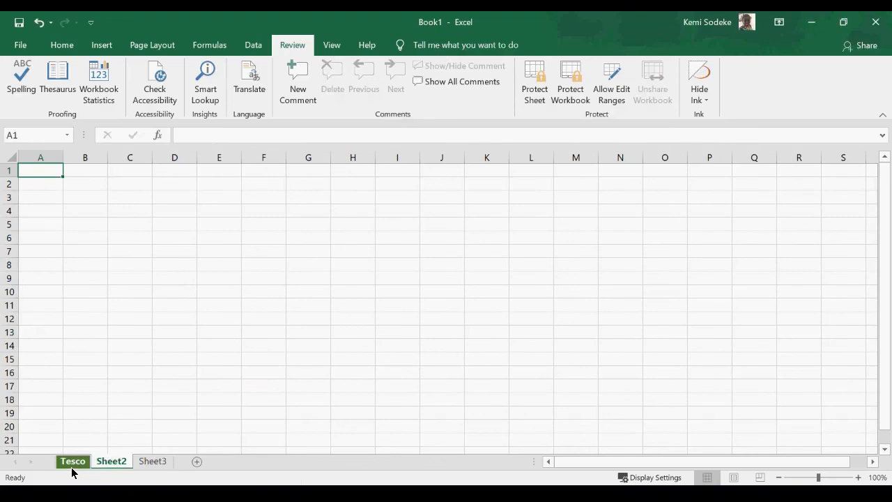
Delete Sheet2 and insert a new blank worksheet, Sheet4, before Sheet3.
{"action": "right_click", "coordinate": [121, 461]}
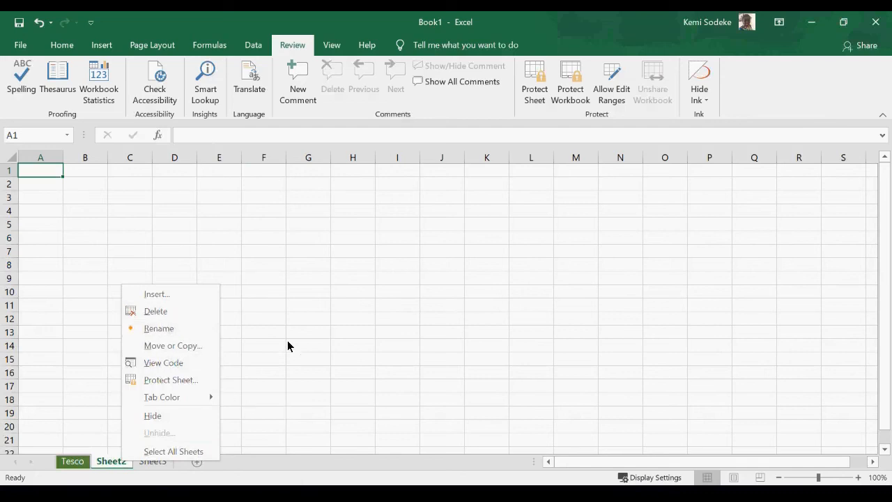
{"action": "left_click", "coordinate": [167, 315]}
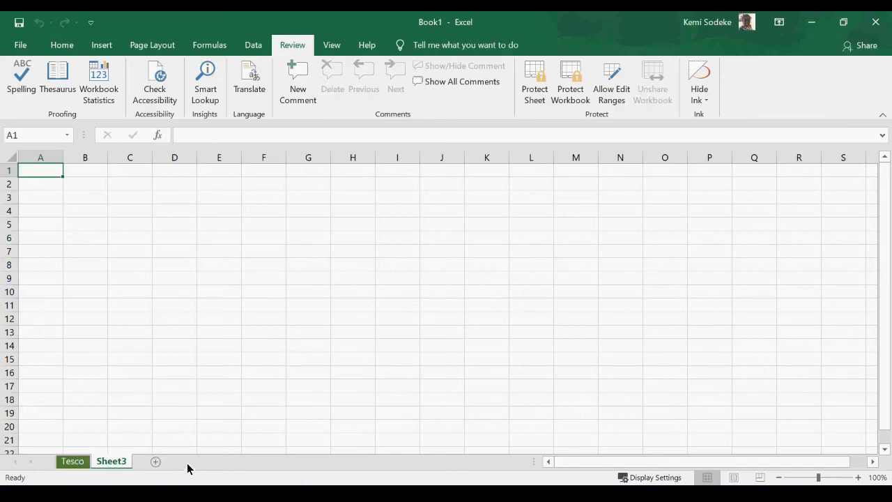
{"action": "right_click", "coordinate": [119, 466]}
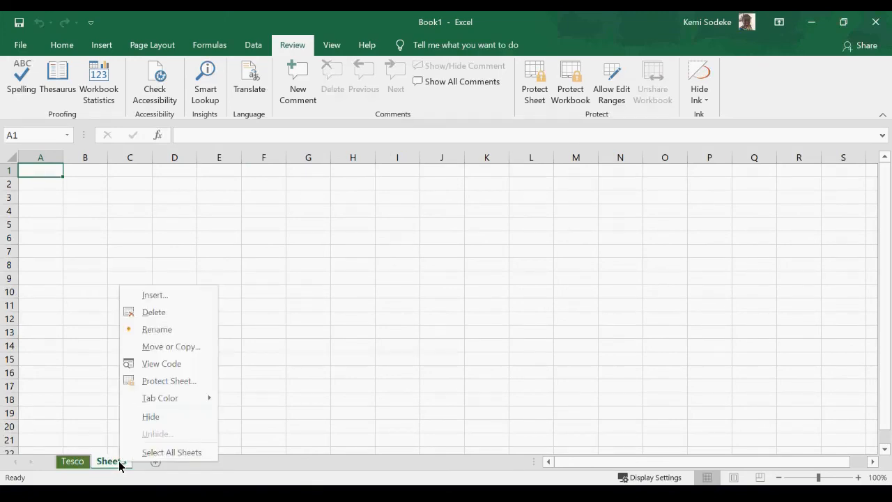
{"action": "left_click", "coordinate": [163, 296]}
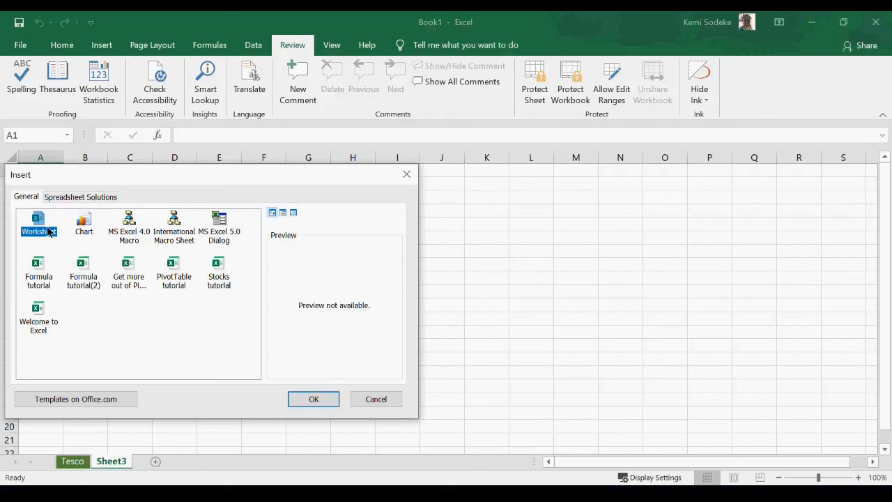
{"action": "left_click", "coordinate": [320, 402]}
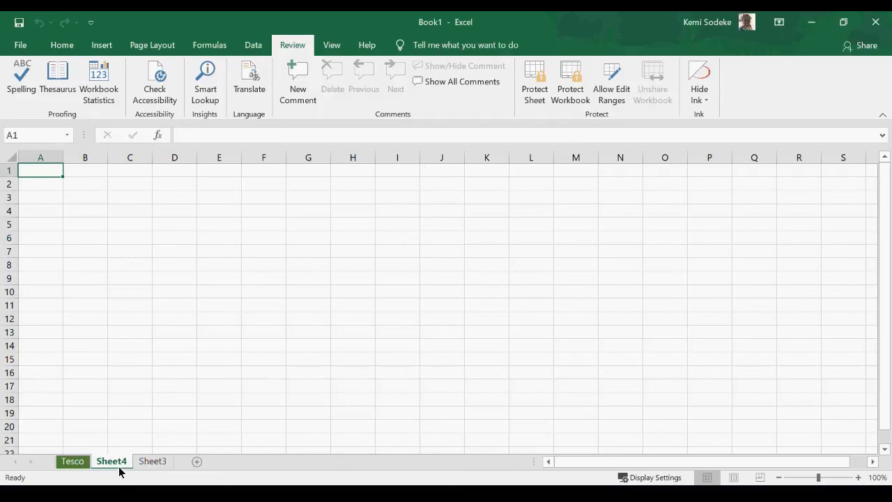
{"action": "left_click", "coordinate": [150, 464]}
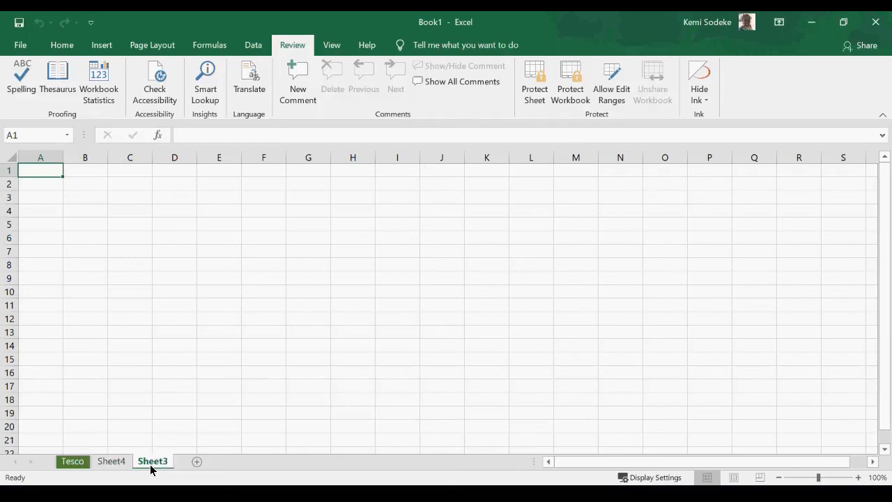
Hide Sheet4, then restore it through the Unhide dialog.
{"action": "right_click", "coordinate": [114, 464]}
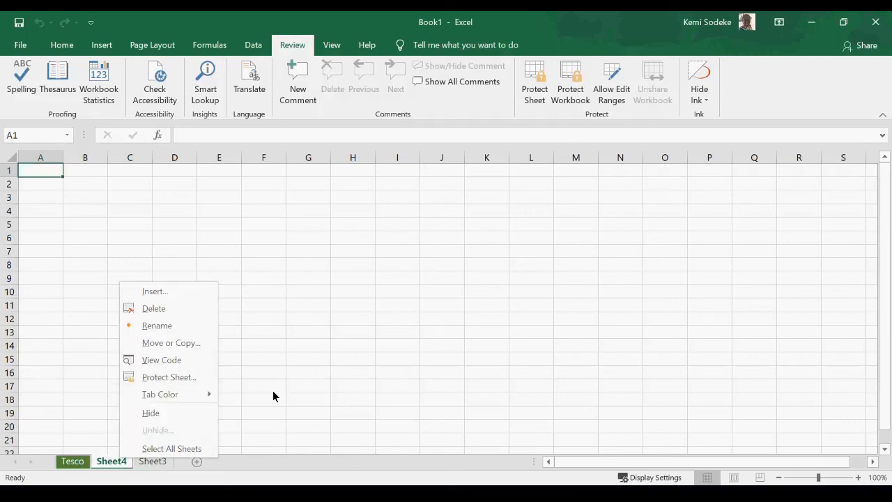
{"action": "left_click", "coordinate": [158, 416]}
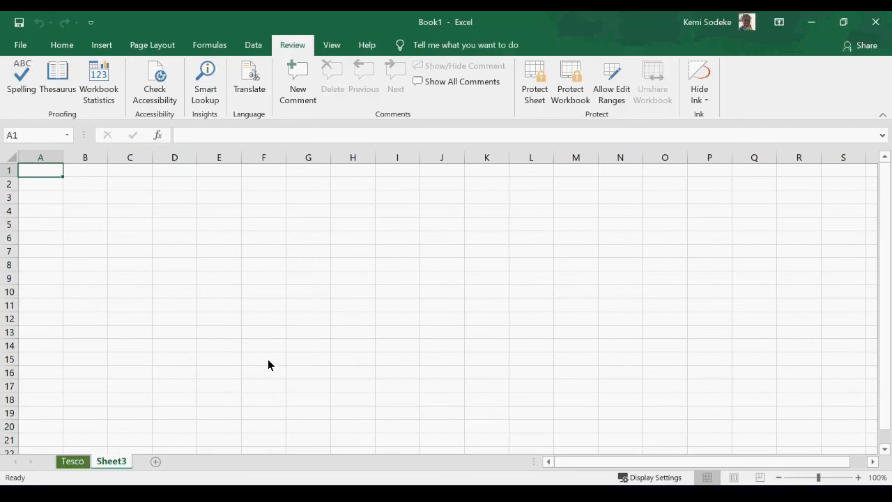
{"action": "right_click", "coordinate": [109, 468]}
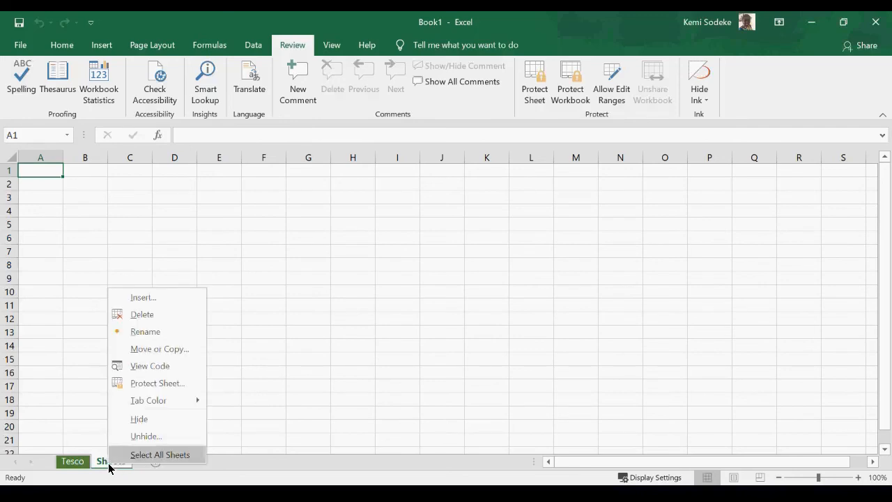
{"action": "left_click", "coordinate": [164, 436]}
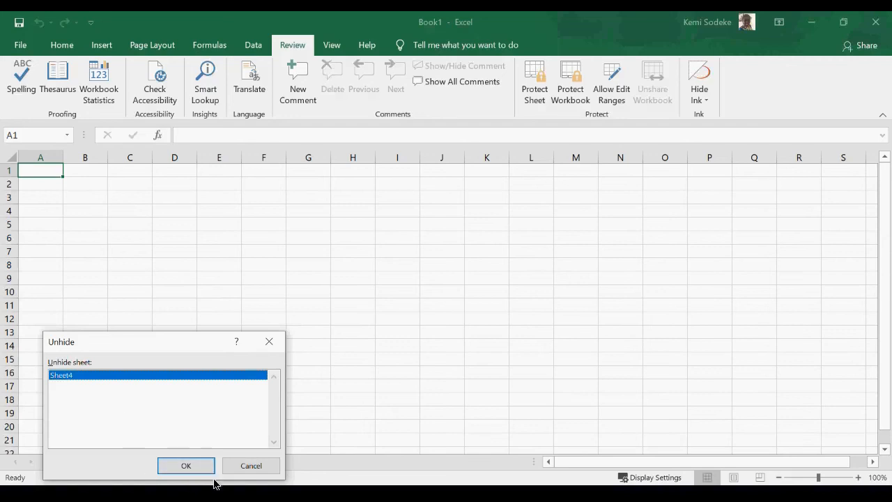
{"action": "left_click", "coordinate": [188, 466]}
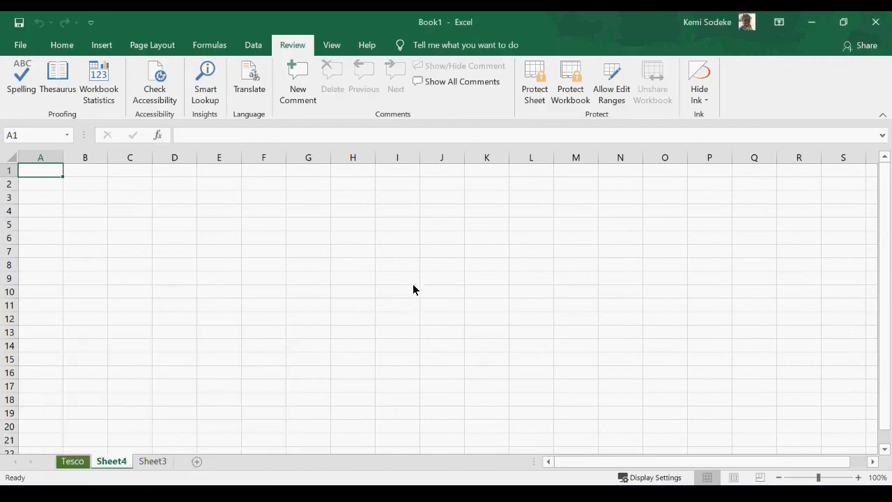
{"action": "right_click", "coordinate": [13, 466]}
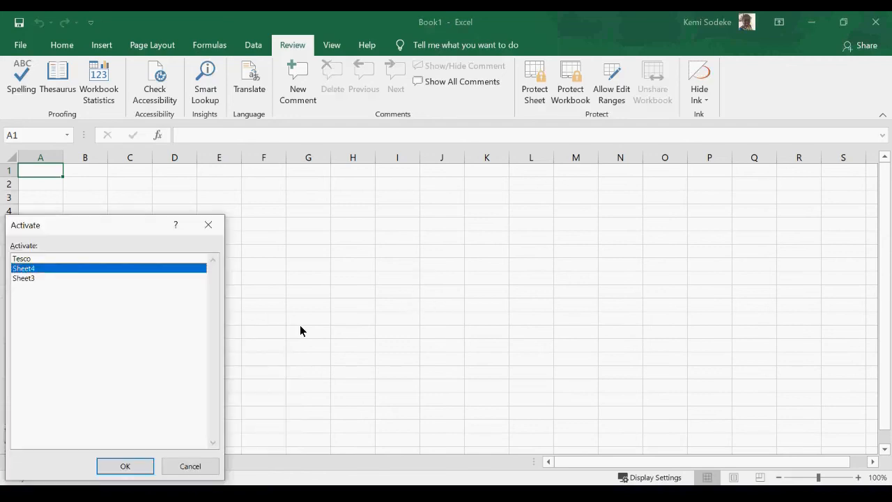
{"action": "left_click", "coordinate": [187, 467]}
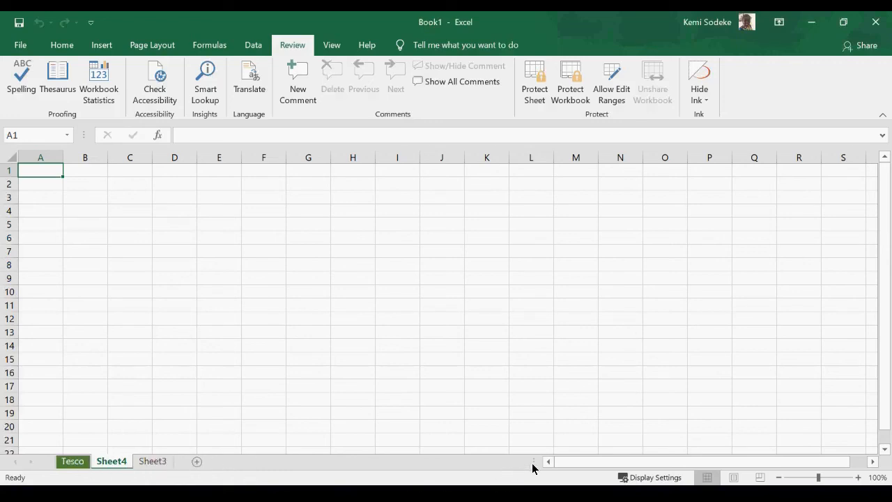
{"action": "left_click_drag", "start_coordinate": [536, 467], "coordinate": [677, 466]}
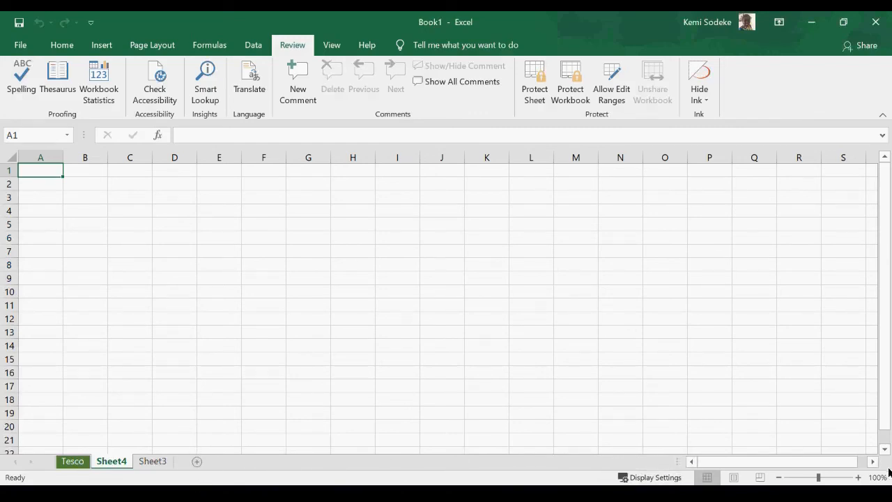
{"action": "right_click", "coordinate": [26, 471]}
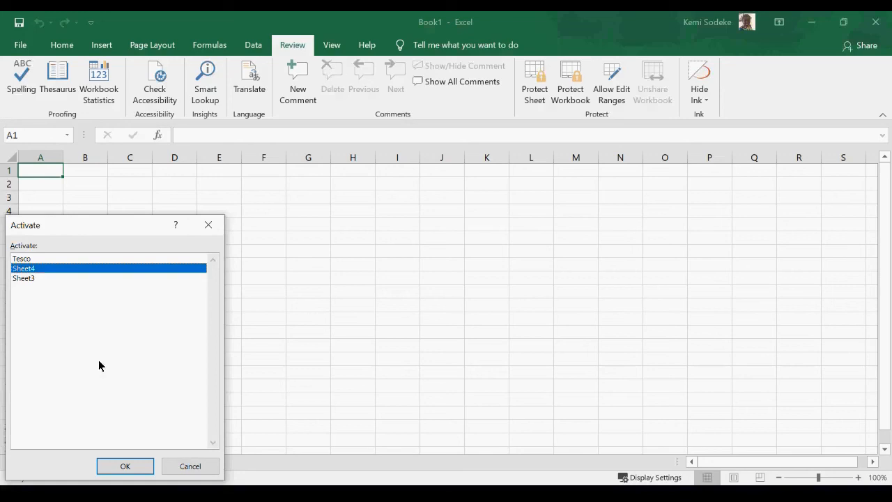
{"action": "left_click", "coordinate": [31, 279]}
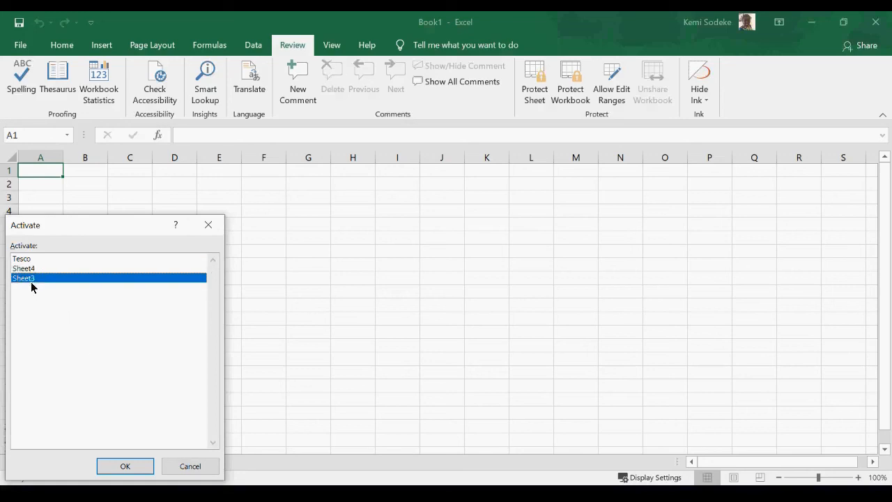
{"action": "left_click", "coordinate": [132, 470]}
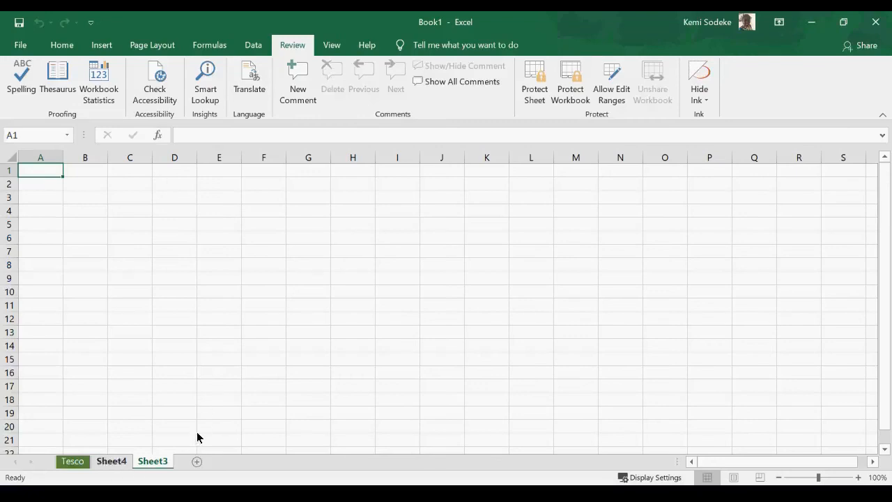
{"action": "right_click", "coordinate": [32, 463]}
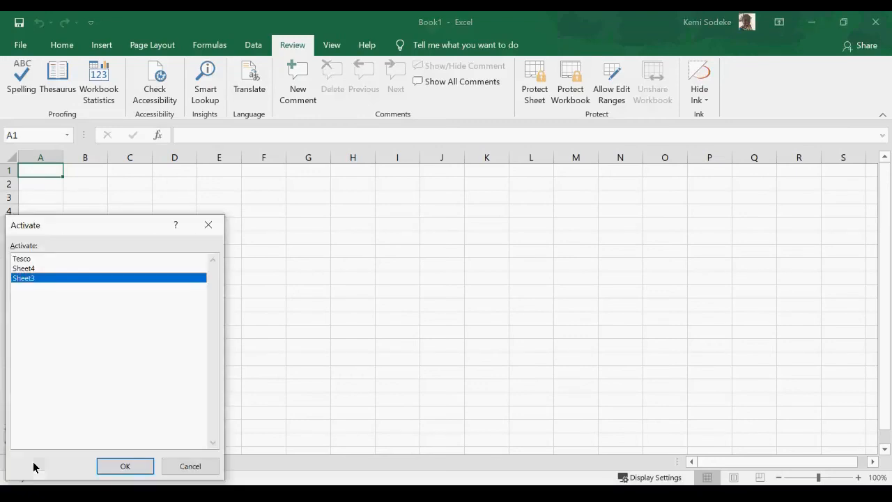
{"action": "left_click", "coordinate": [44, 260]}
{"action": "left_click", "coordinate": [125, 467]}
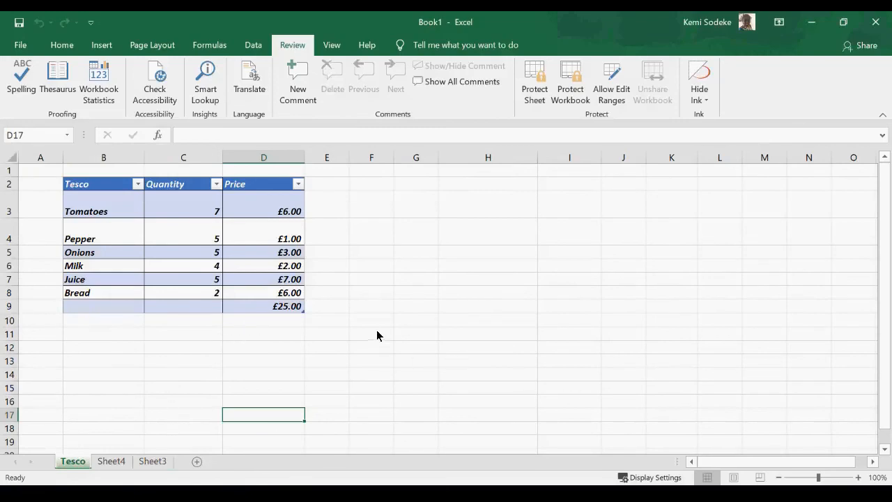
{"action": "left_click", "coordinate": [170, 374]}
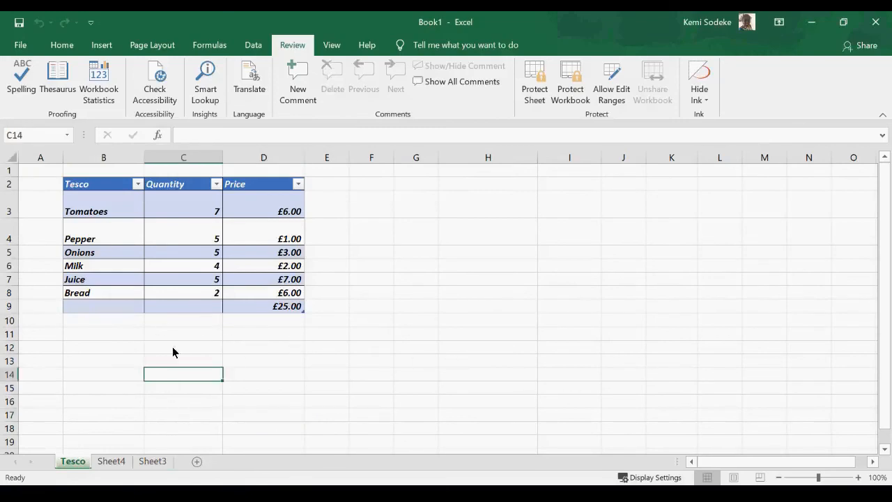
{"action": "left_click", "coordinate": [113, 462]}
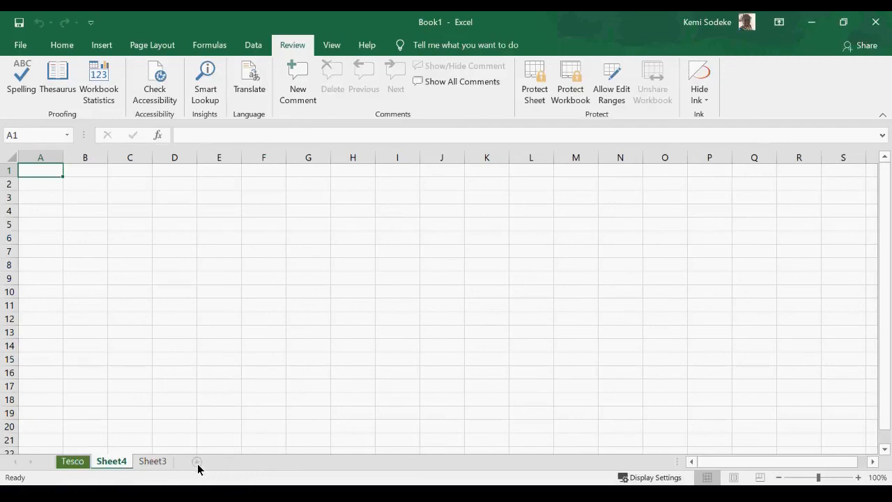
Add two new blank sheets, Sheet5 and Sheet6.
{"action": "left_click", "coordinate": [197, 463]}
{"action": "left_click", "coordinate": [237, 464]}
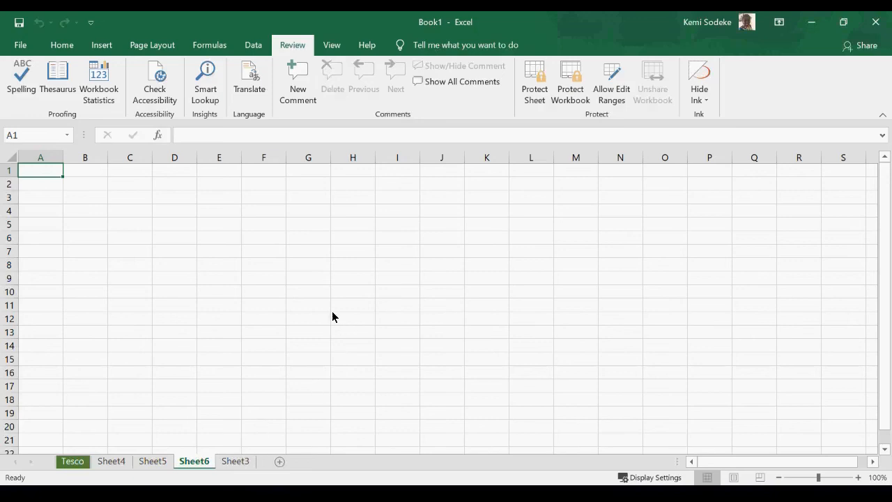
{"action": "left_click", "coordinate": [303, 328]}
Group Sheet4 through Sheet3 in various combinations, then ungroup by returning to the Tesco sheet.
{"action": "left_click", "coordinate": [116, 467]}
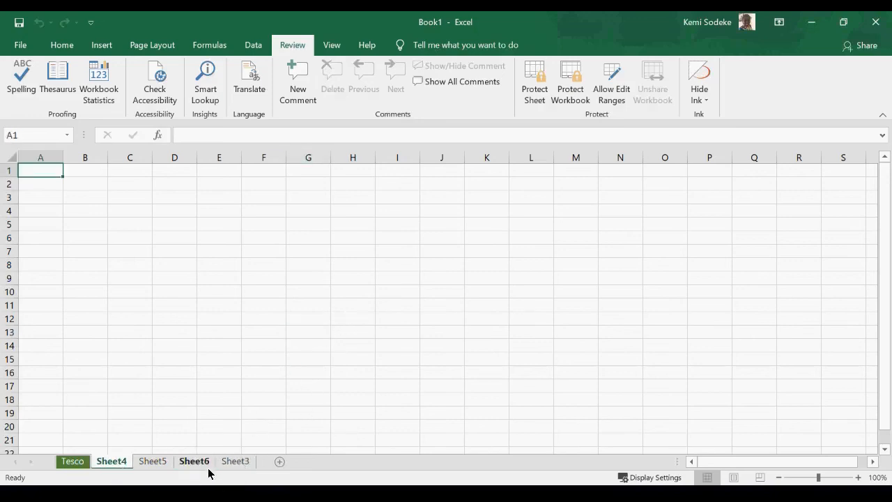
{"action": "left_click", "coordinate": [156, 464], "text": "ctrl"}
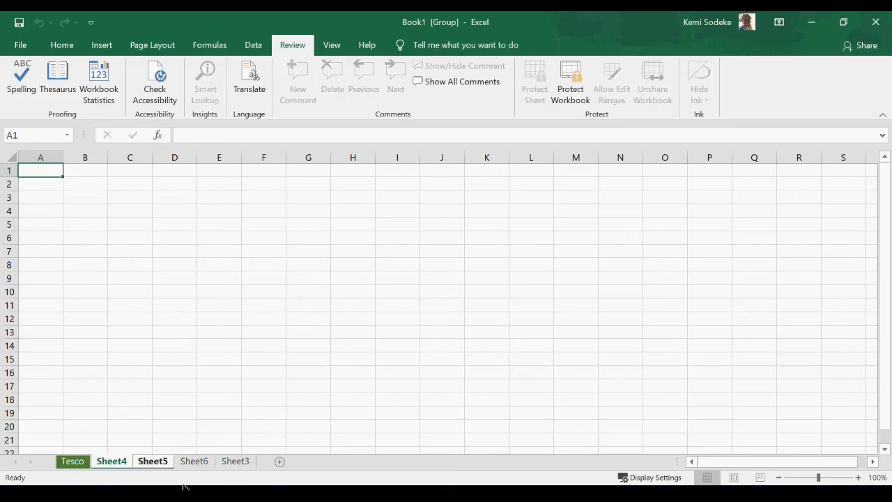
{"action": "left_click", "coordinate": [188, 463]}
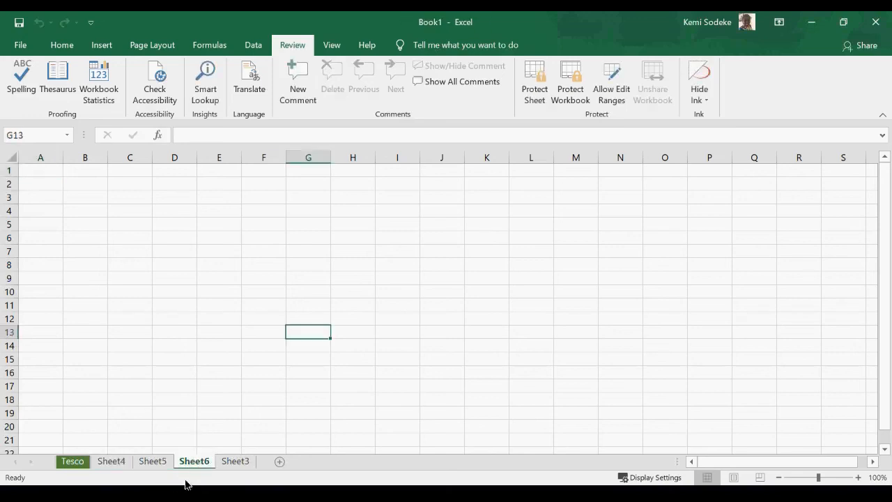
{"action": "left_click", "coordinate": [115, 465]}
{"action": "left_click", "coordinate": [160, 464], "text": "ctrl"}
{"action": "left_click", "coordinate": [192, 465], "text": "ctrl"}
{"action": "left_click", "coordinate": [229, 464], "text": "ctrl"}
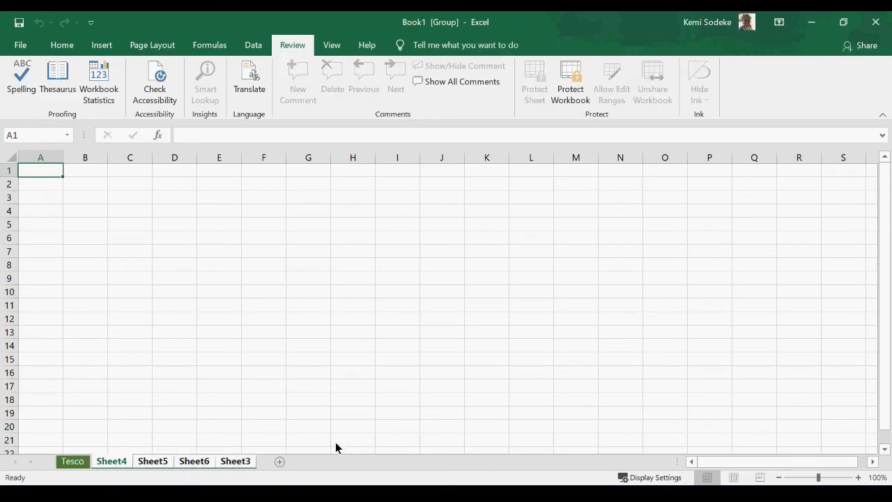
{"action": "left_click", "coordinate": [342, 390]}
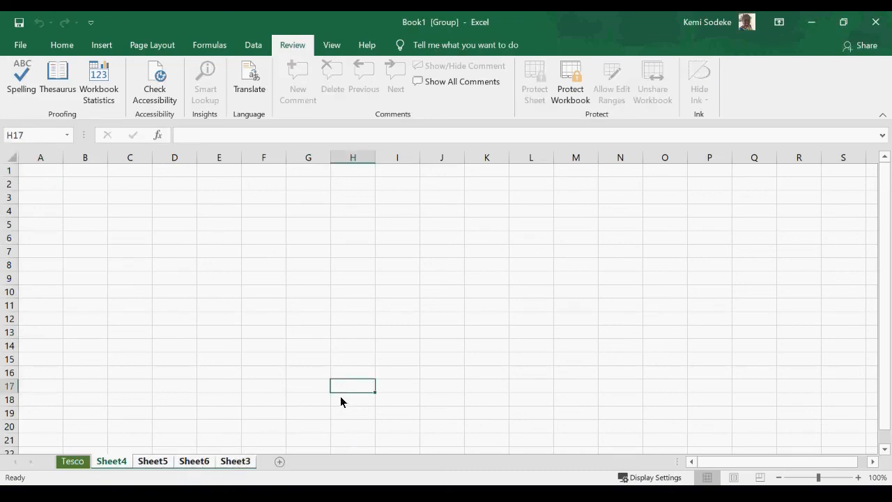
{"action": "left_click", "coordinate": [77, 462]}
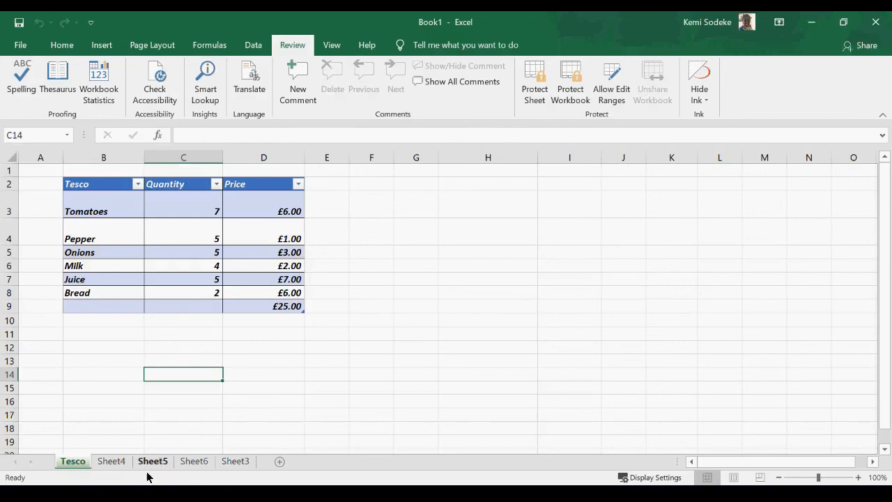
{"action": "left_click", "coordinate": [113, 461]}
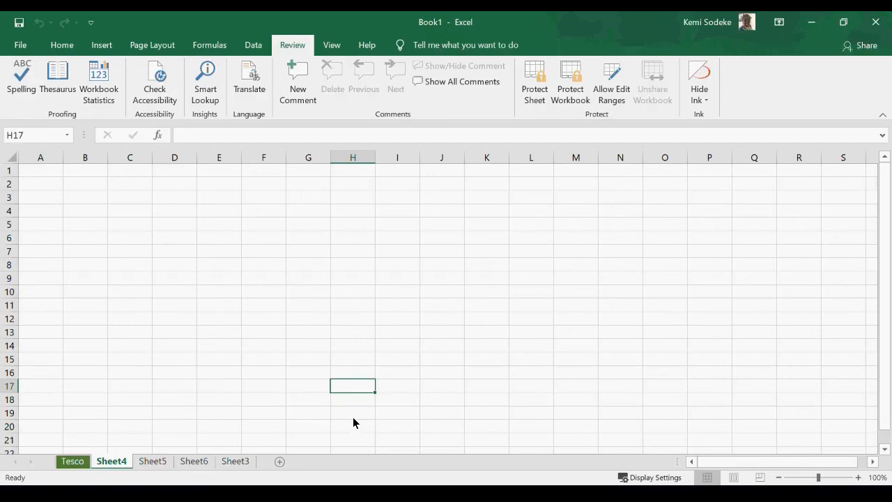
{"action": "left_click", "coordinate": [237, 462], "text": "shift"}
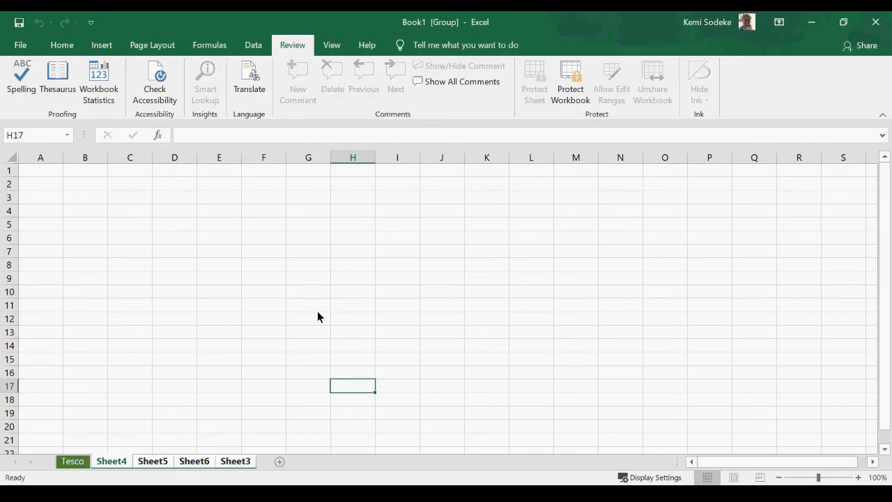
{"action": "left_click", "coordinate": [76, 461]}
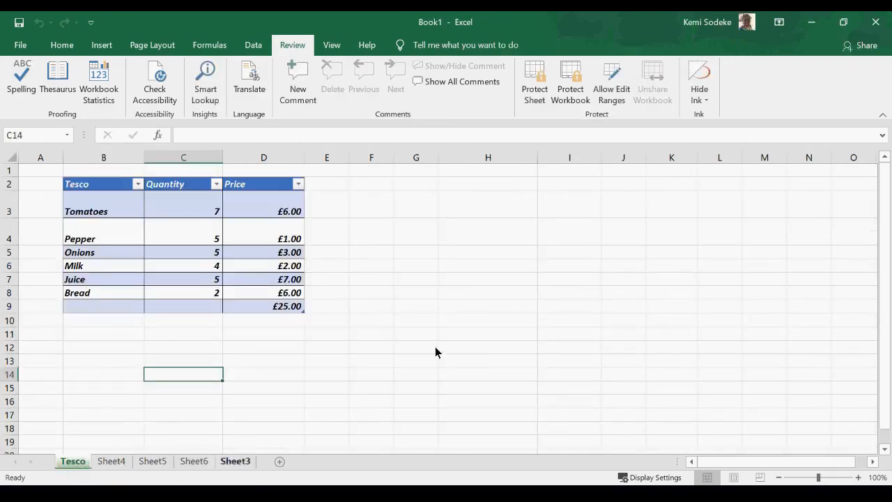
Look at Sheet5's tab options without changing anything, then return to the Tesco table.
{"action": "right_click", "coordinate": [157, 462]}
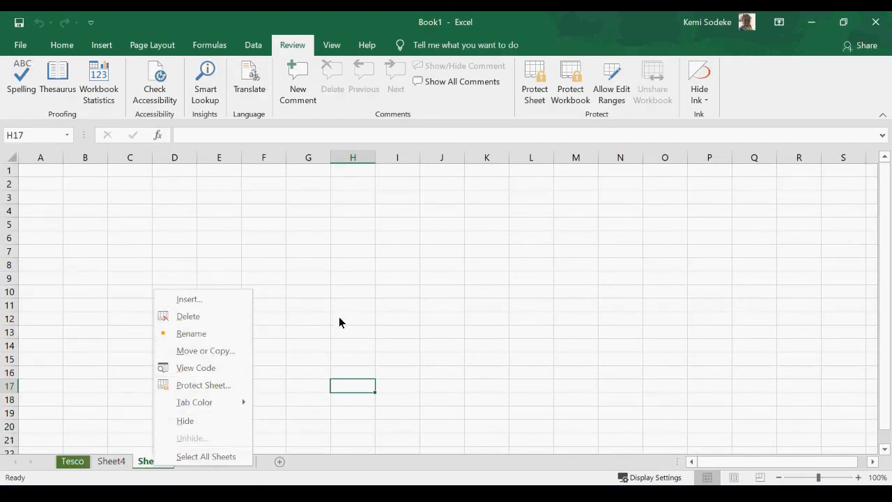
{"action": "mouse_move", "coordinate": [216, 411]}
{"action": "left_click", "coordinate": [545, 318]}
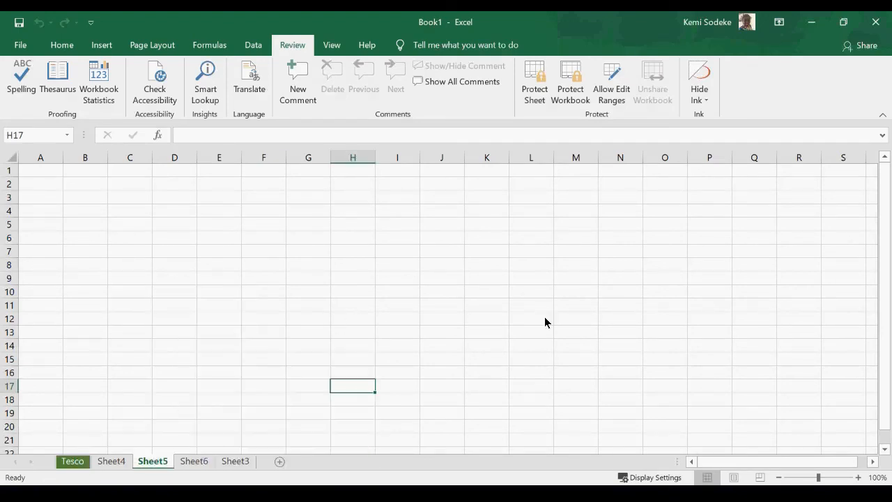
{"action": "left_click", "coordinate": [73, 461]}
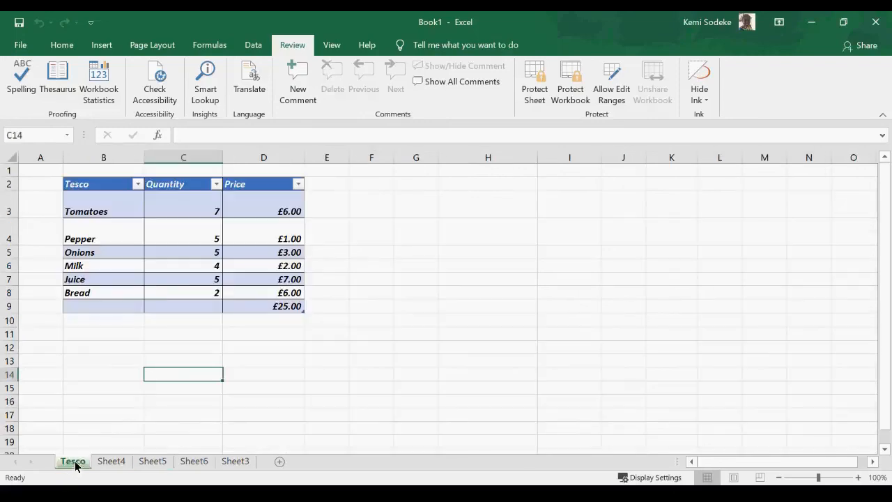
{"action": "left_click", "coordinate": [332, 46]}
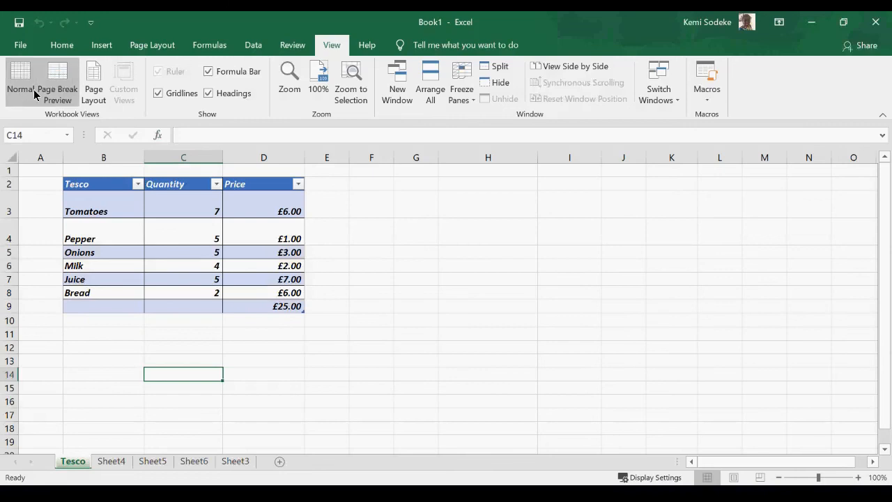
{"action": "left_click", "coordinate": [62, 75]}
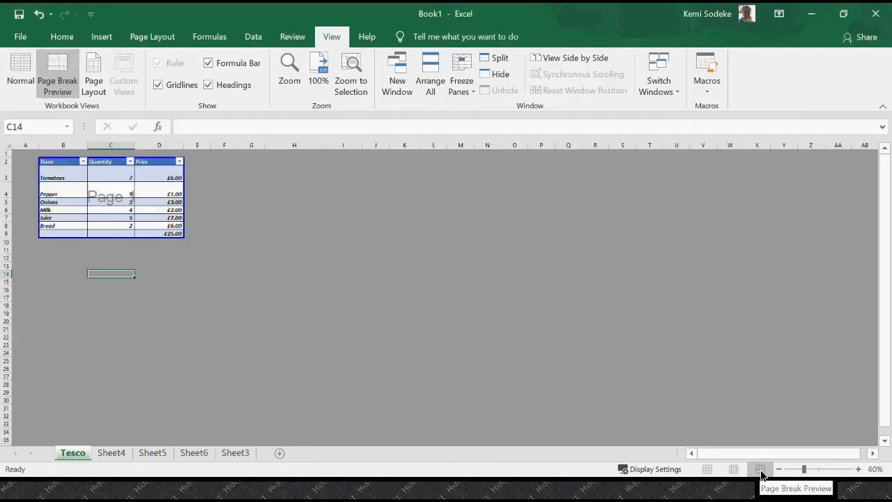
{"action": "left_click", "coordinate": [93, 71]}
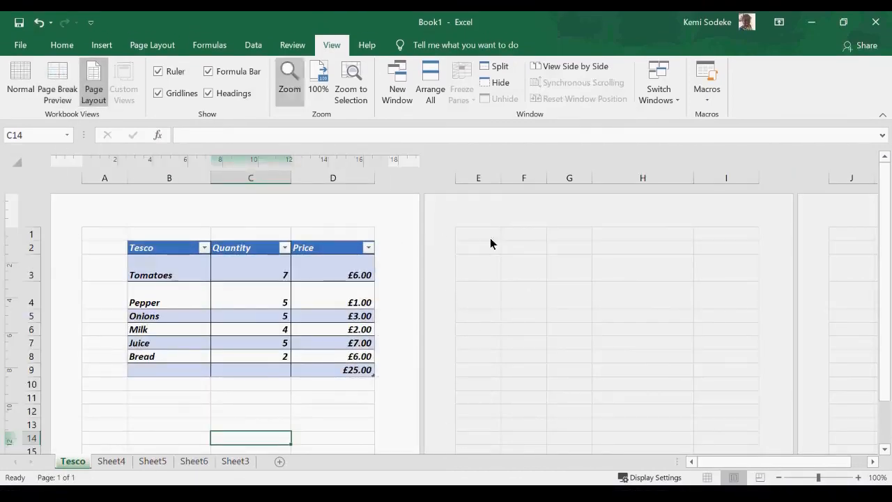
{"action": "left_click", "coordinate": [20, 77]}
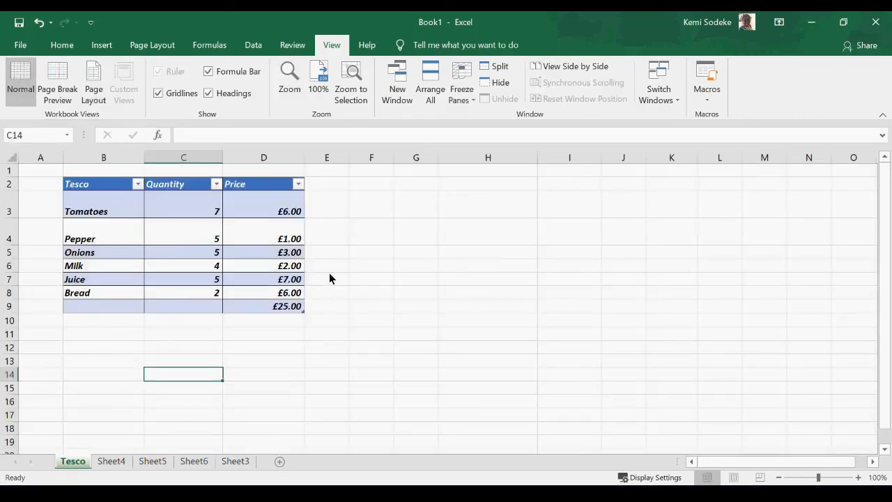
{"action": "left_click", "coordinate": [270, 252]}
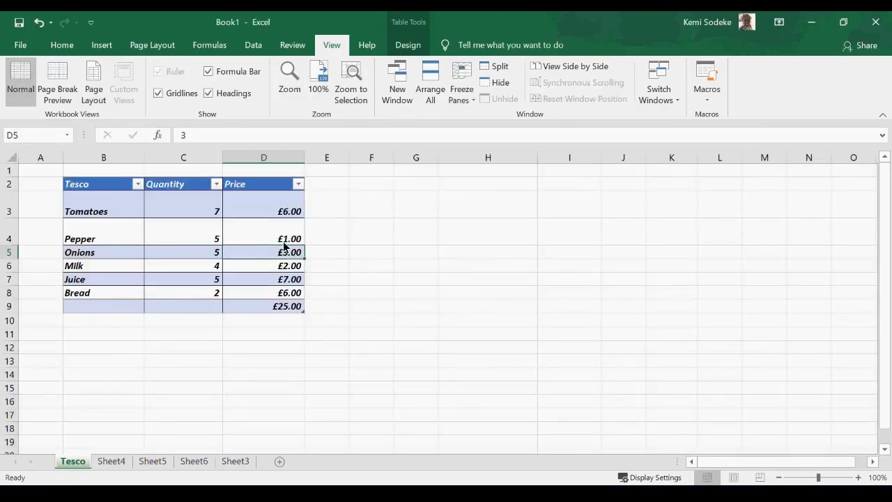
{"action": "left_click", "coordinate": [158, 94]}
{"action": "left_click", "coordinate": [158, 94]}
{"action": "left_click", "coordinate": [158, 93]}
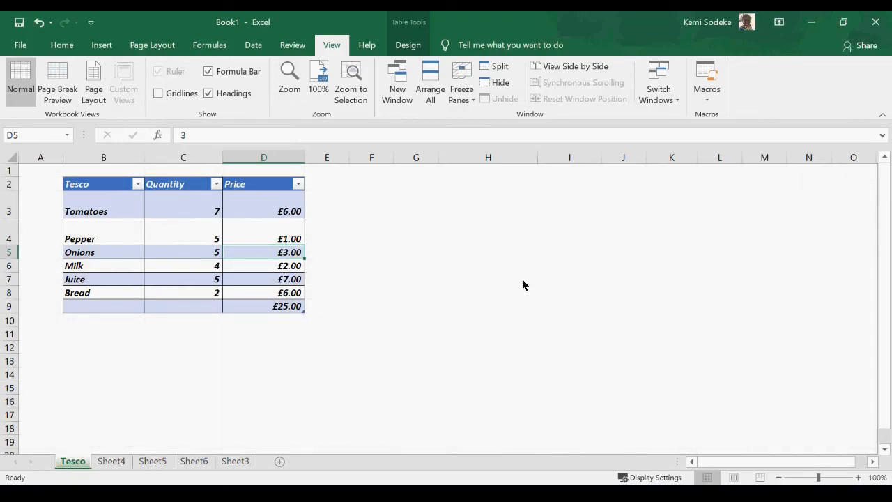
{"action": "left_click", "coordinate": [158, 94]}
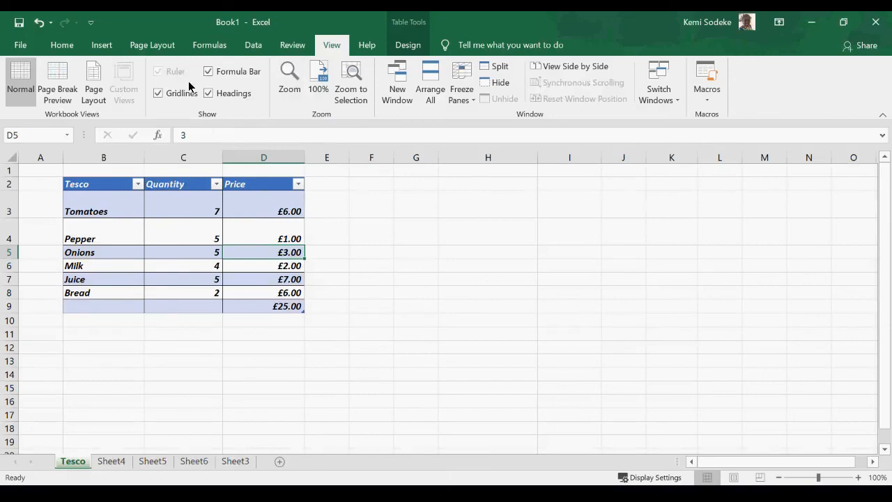
{"action": "left_click", "coordinate": [208, 73]}
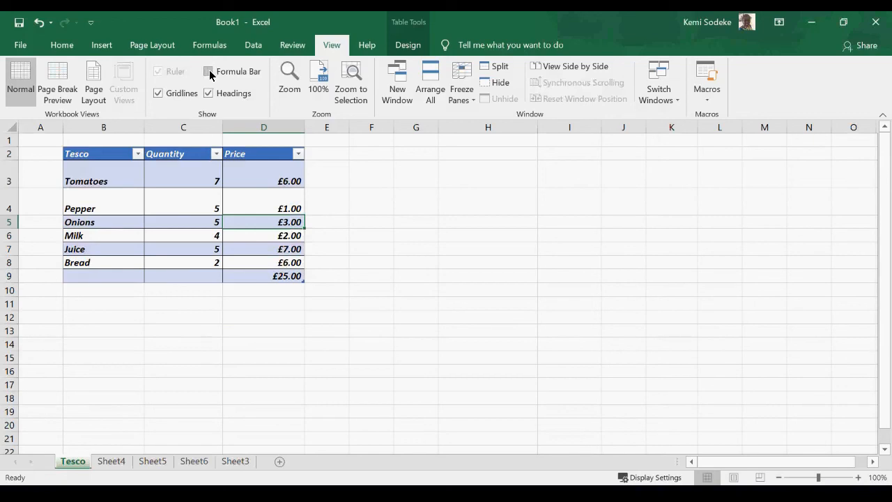
{"action": "left_click", "coordinate": [208, 73]}
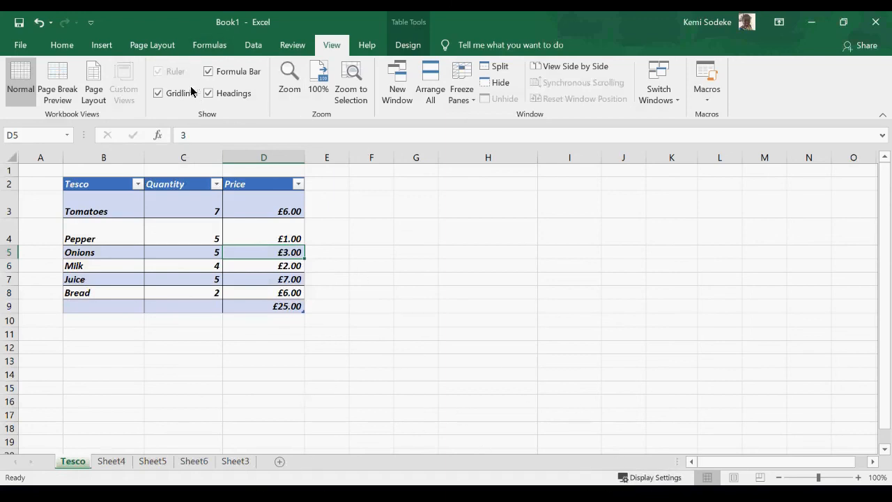
{"action": "left_click", "coordinate": [208, 71]}
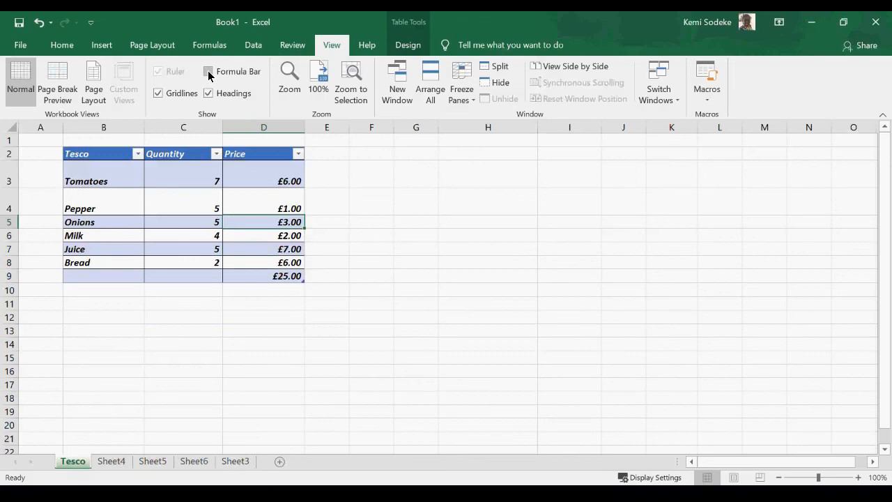
{"action": "left_click", "coordinate": [208, 72]}
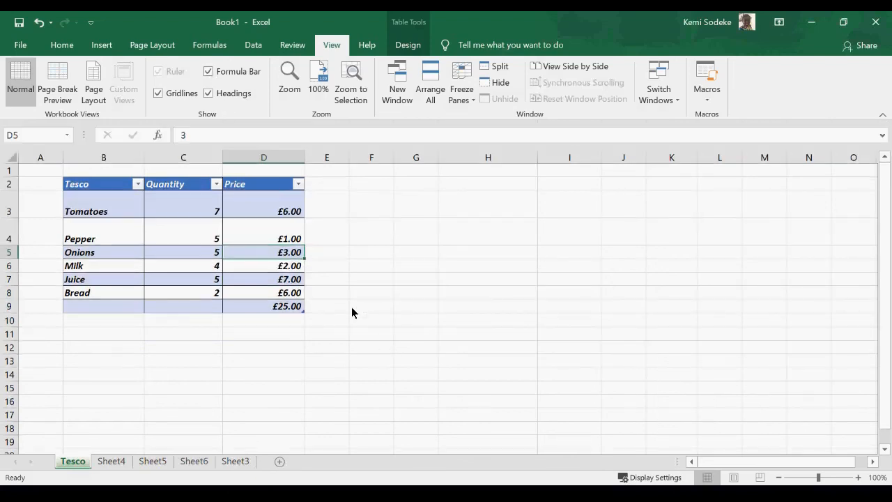
{"action": "scroll", "coordinate": [352, 306], "scroll_direction": "down", "scroll_amount": 8}
{"action": "scroll", "coordinate": [334, 262], "scroll_direction": "up", "scroll_amount": 5}
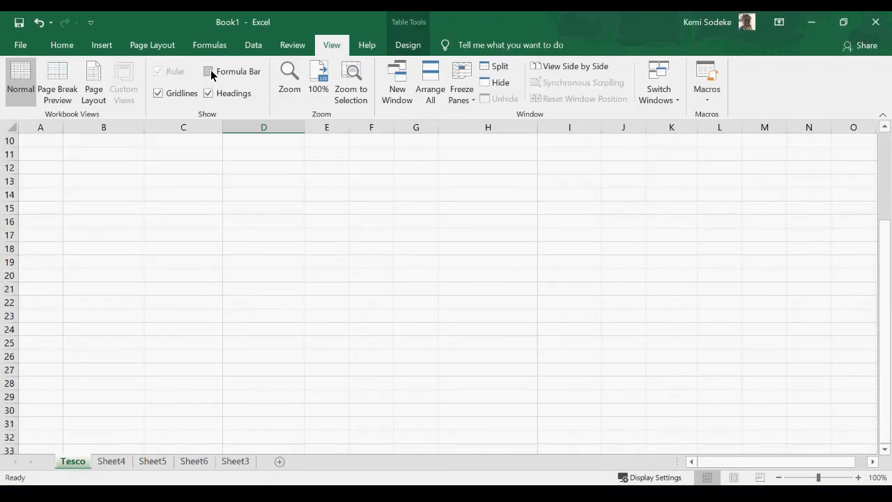
{"action": "left_click", "coordinate": [208, 71]}
{"action": "scroll", "coordinate": [255, 234], "scroll_direction": "up", "scroll_amount": 3}
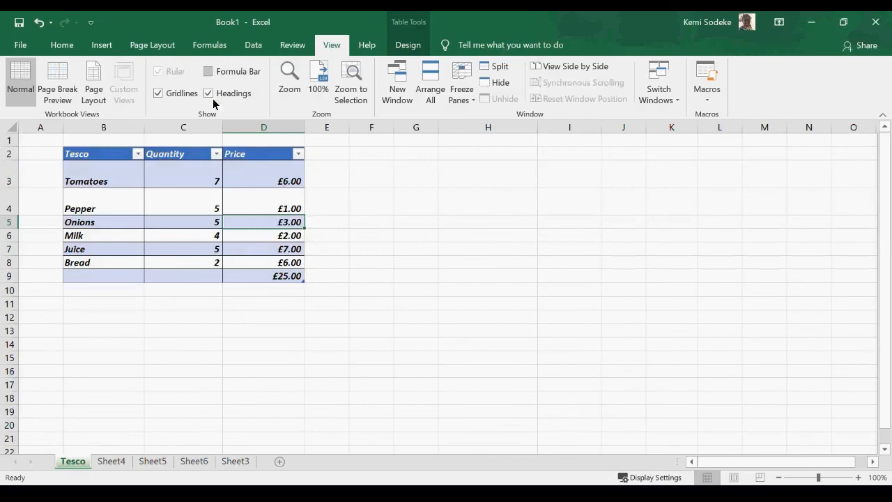
{"action": "left_click", "coordinate": [208, 71]}
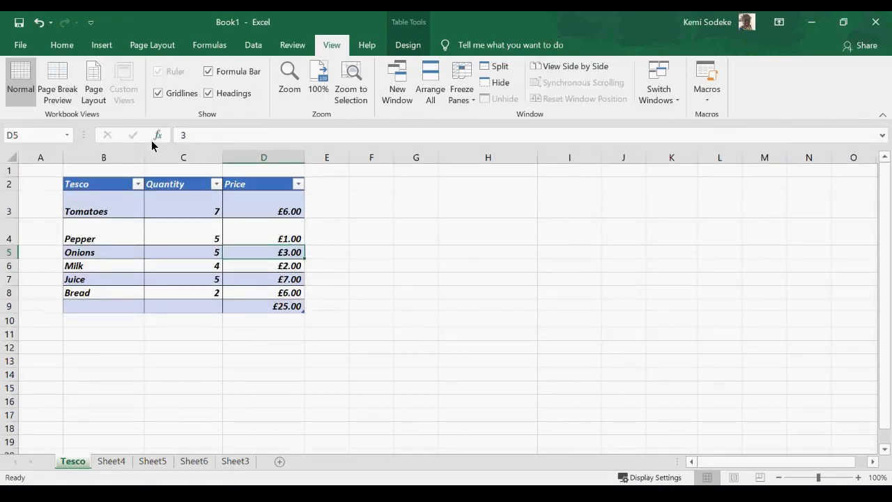
{"action": "left_click", "coordinate": [203, 134]}
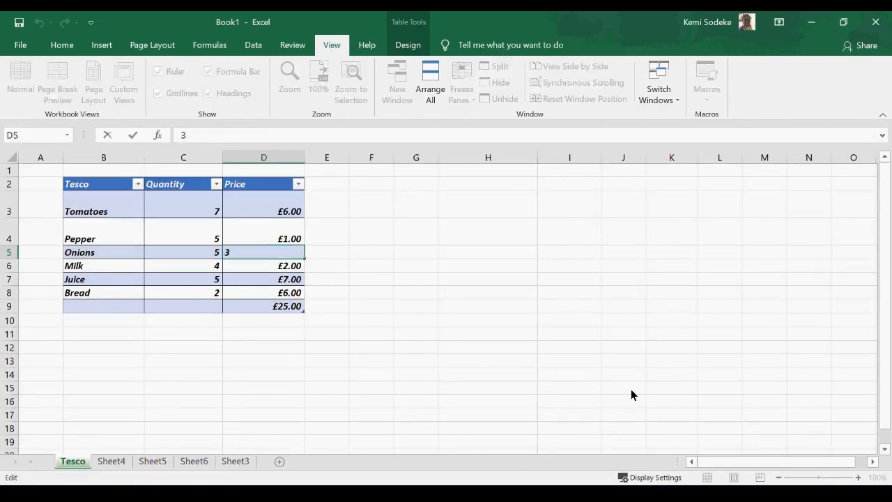
{"action": "left_click", "coordinate": [482, 336]}
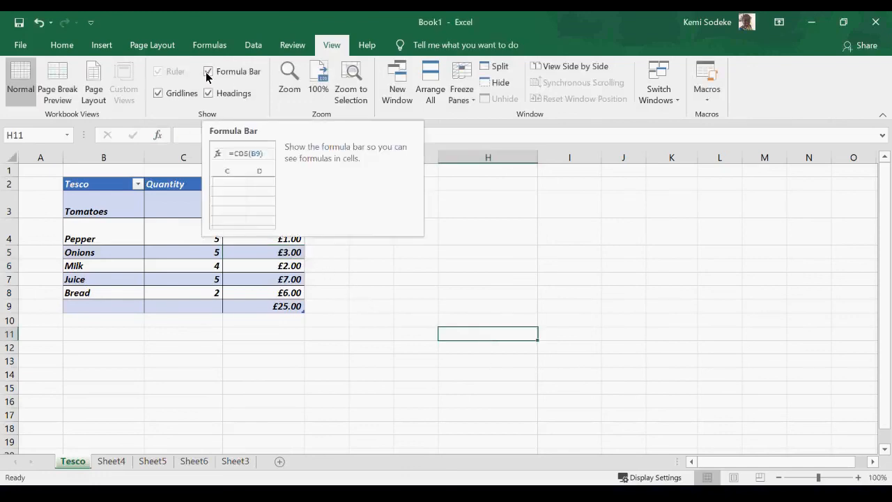
{"action": "left_click", "coordinate": [490, 253]}
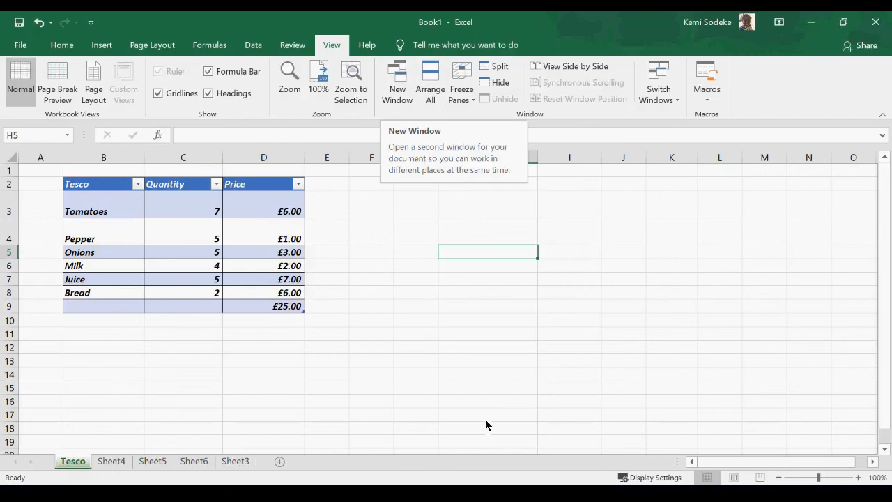
Open a second workbook window, Book1:2, restore it down and minimise it, then select E10.
{"action": "left_click", "coordinate": [399, 80]}
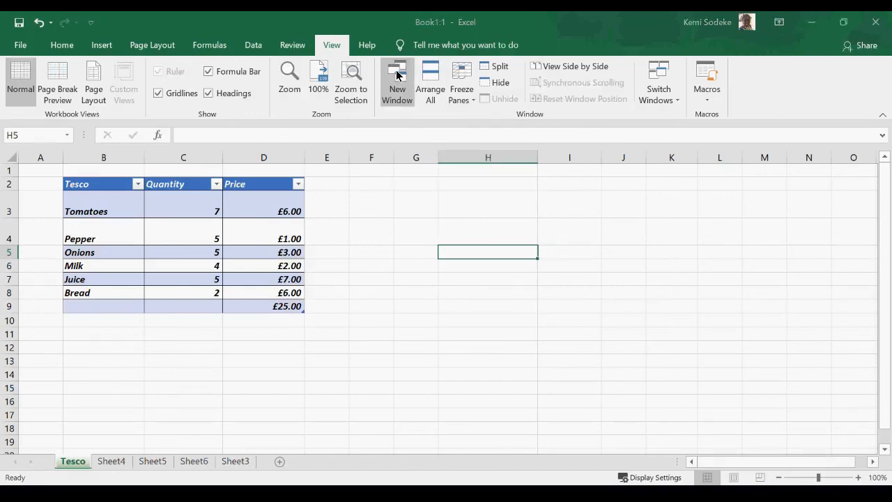
{"action": "left_click", "coordinate": [337, 48]}
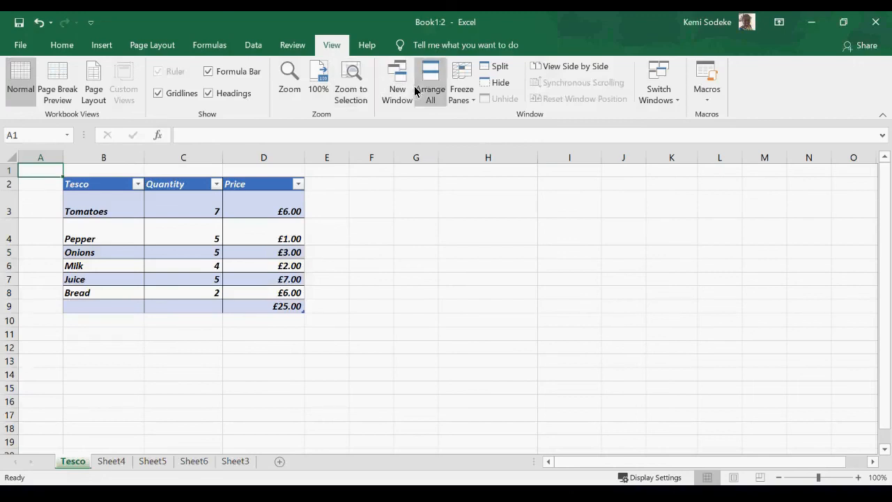
{"action": "left_click", "coordinate": [844, 22]}
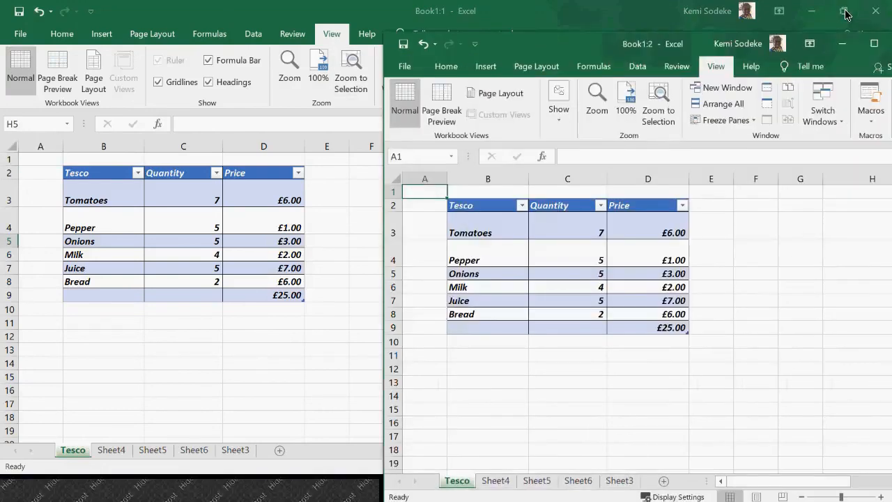
{"action": "left_click", "coordinate": [842, 45]}
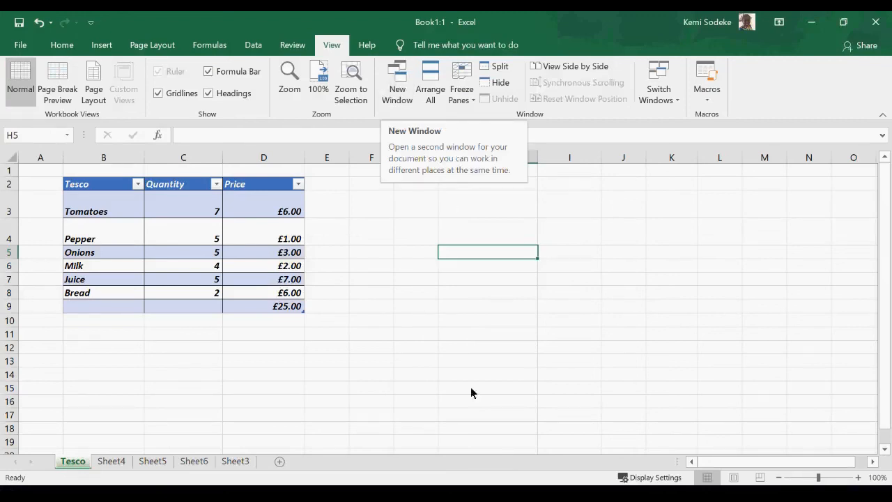
{"action": "left_click", "coordinate": [341, 325]}
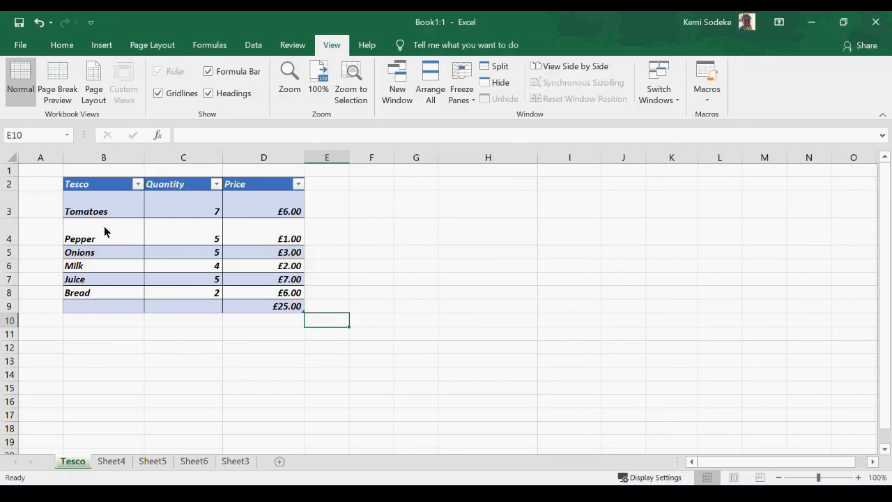
Delete the £25.00 total from cell D9.
{"action": "left_click", "coordinate": [474, 100]}
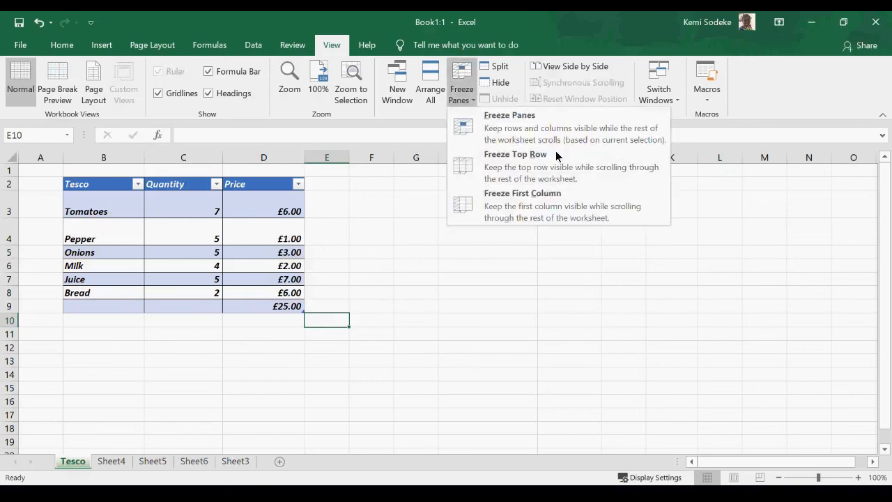
{"action": "left_click", "coordinate": [561, 297]}
{"action": "left_click", "coordinate": [109, 203]}
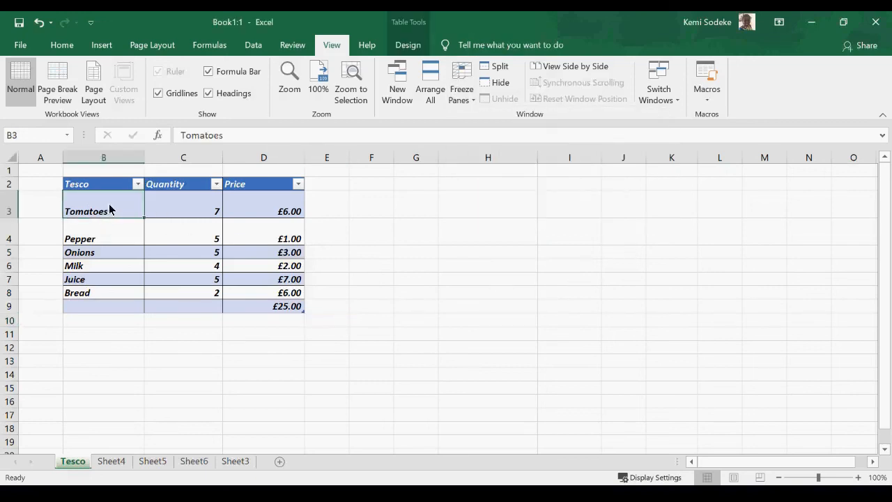
{"action": "left_click", "coordinate": [264, 308]}
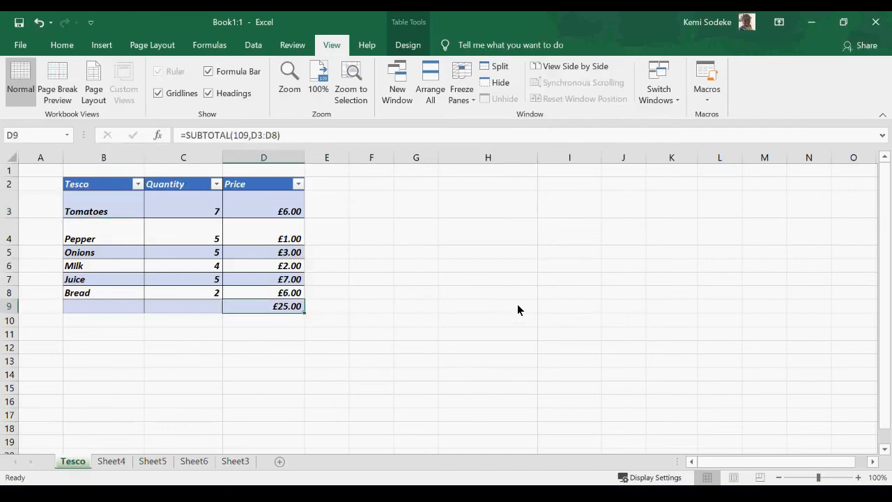
{"action": "key", "text": "Delete"}
Fill the Tomatoes and Pepper rows B3:D4 down to row 25 as a repeating series.
{"action": "left_click", "coordinate": [446, 308]}
{"action": "left_click_drag", "start_coordinate": [82, 216], "coordinate": [299, 435]}
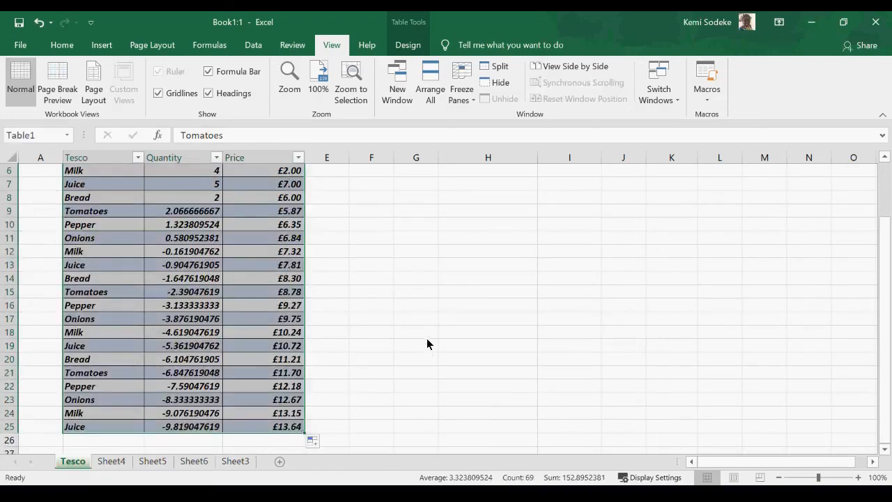
{"action": "scroll", "coordinate": [419, 338], "scroll_direction": "up", "scroll_amount": 2}
{"action": "left_click", "coordinate": [419, 269]}
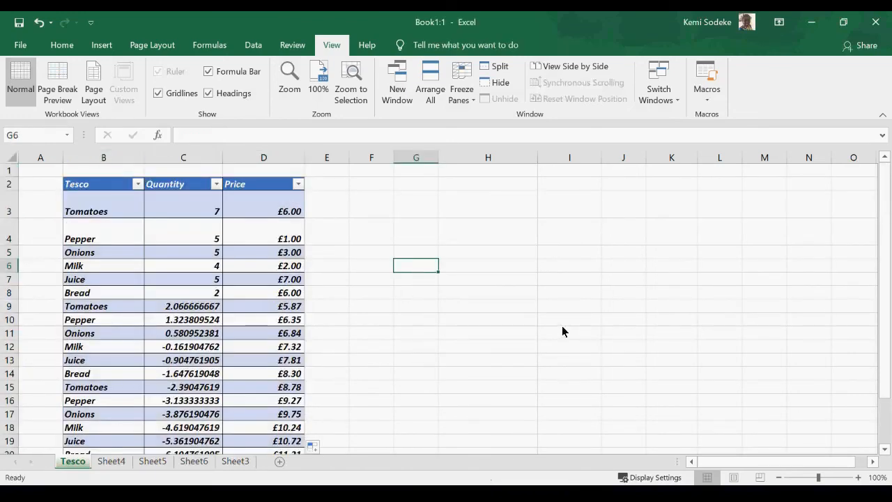
Select the Tesco header cell B2 and bring up the Freeze Panes options.
{"action": "scroll", "coordinate": [279, 293], "scroll_direction": "down", "scroll_amount": 1}
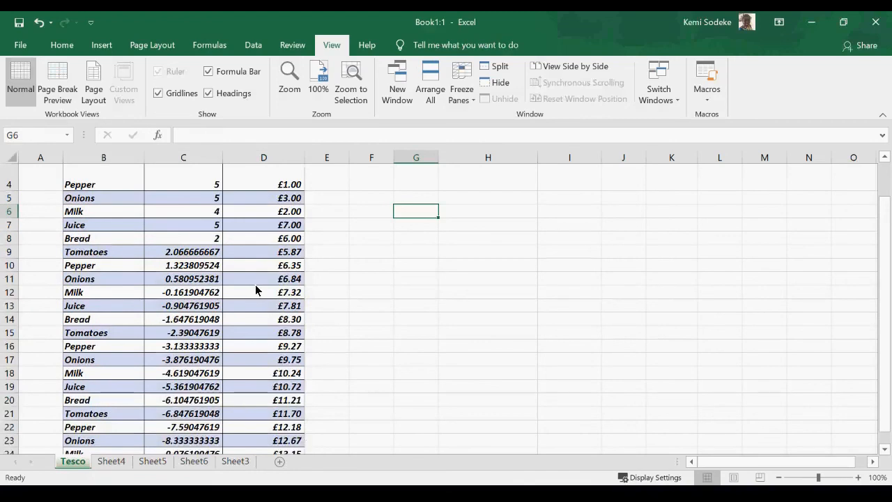
{"action": "scroll", "coordinate": [252, 285], "scroll_direction": "up", "scroll_amount": 1}
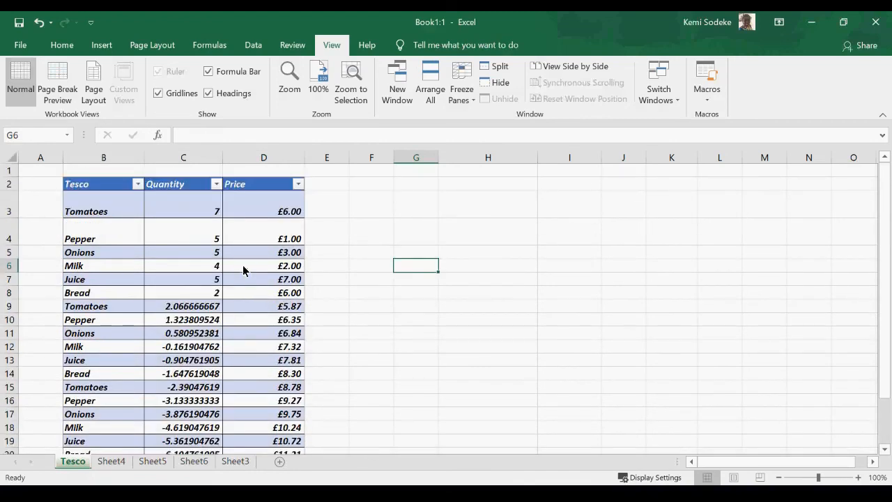
{"action": "scroll", "coordinate": [256, 287], "scroll_direction": "down", "scroll_amount": 4}
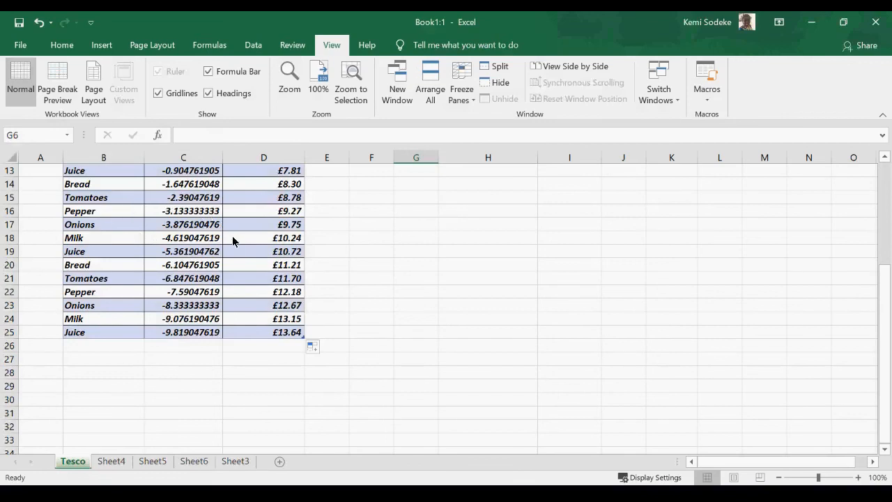
{"action": "scroll", "coordinate": [275, 263], "scroll_direction": "up", "scroll_amount": 4}
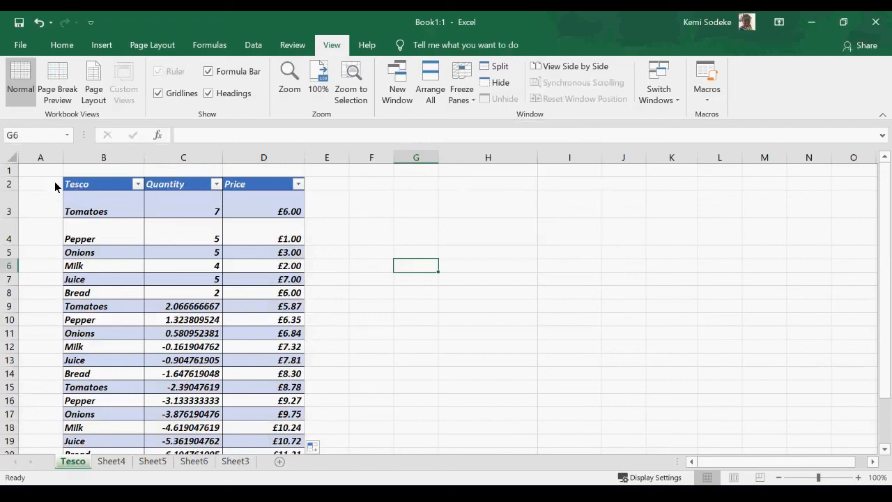
{"action": "left_click", "coordinate": [109, 187]}
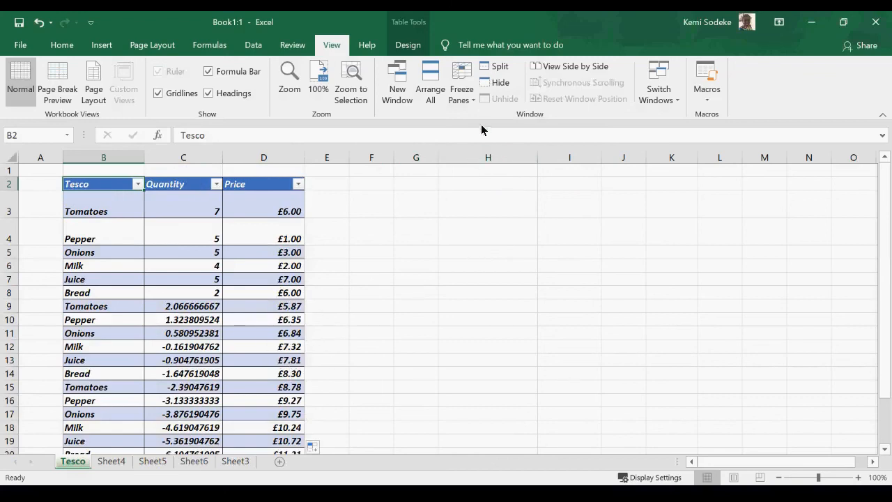
{"action": "left_click", "coordinate": [473, 99]}
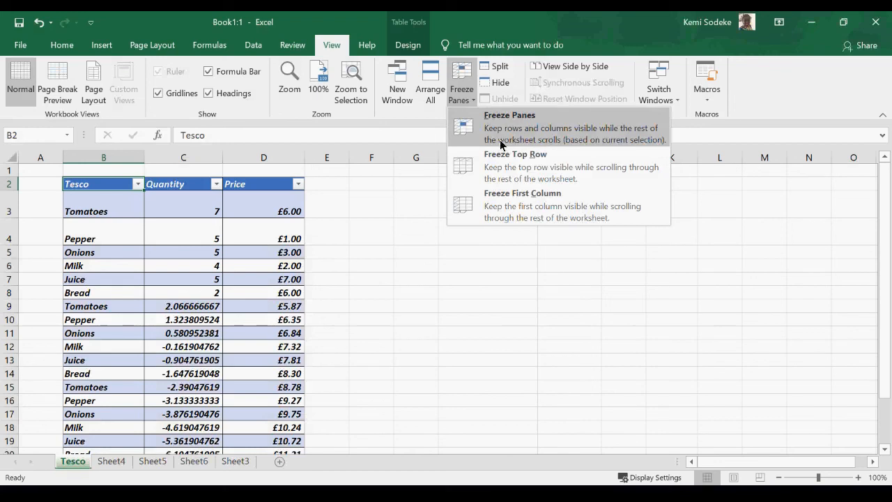
Freeze panes at B2, scroll to check the fixed area, then select empty row 1.
{"action": "left_click", "coordinate": [536, 132]}
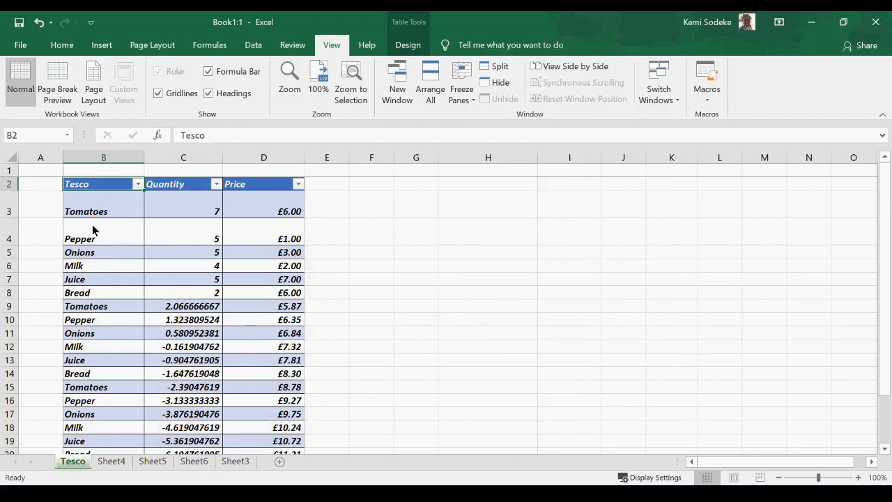
{"action": "scroll", "coordinate": [269, 391], "scroll_direction": "down", "scroll_amount": 2}
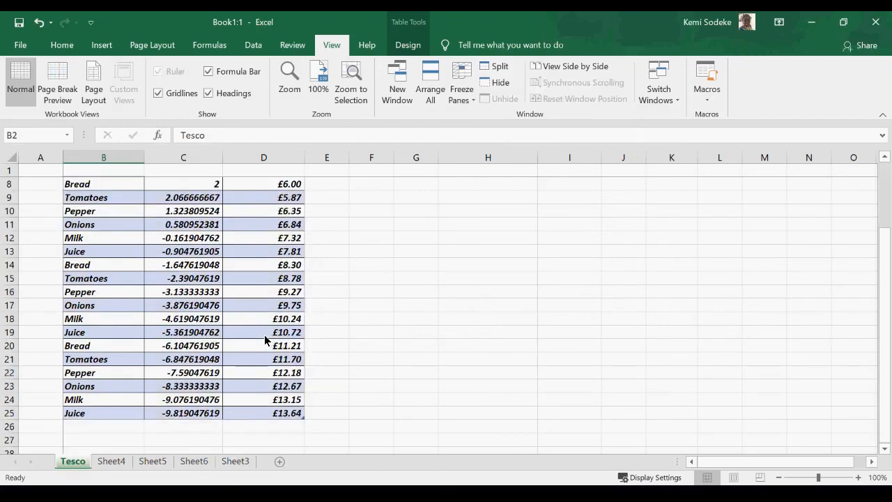
{"action": "scroll", "coordinate": [264, 336], "scroll_direction": "up", "scroll_amount": 2}
{"action": "left_click", "coordinate": [163, 186]}
{"action": "scroll", "coordinate": [170, 218], "scroll_direction": "down", "scroll_amount": 1}
{"action": "scroll", "coordinate": [170, 218], "scroll_direction": "down", "scroll_amount": 3}
{"action": "scroll", "coordinate": [135, 184], "scroll_direction": "up", "scroll_amount": 5}
{"action": "left_click", "coordinate": [8, 170]}
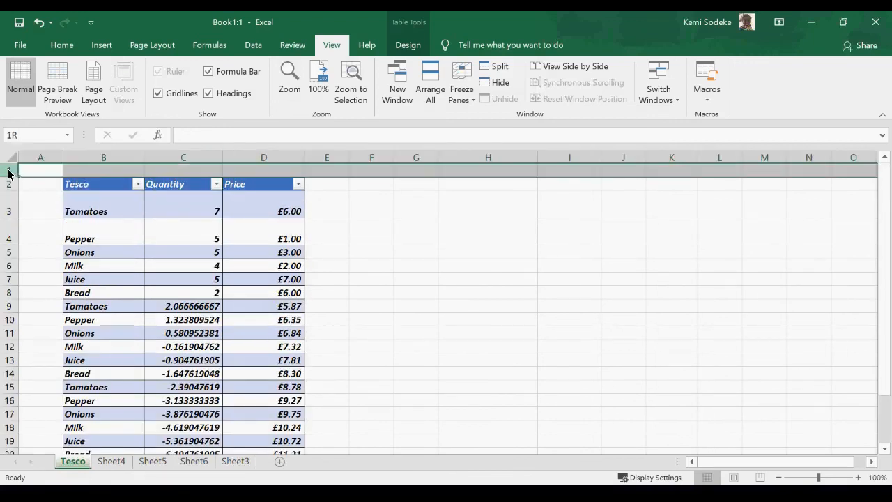
Delete the empty first row and remove the existing pane freeze.
{"action": "right_click", "coordinate": [8, 171]}
{"action": "left_click", "coordinate": [43, 286]}
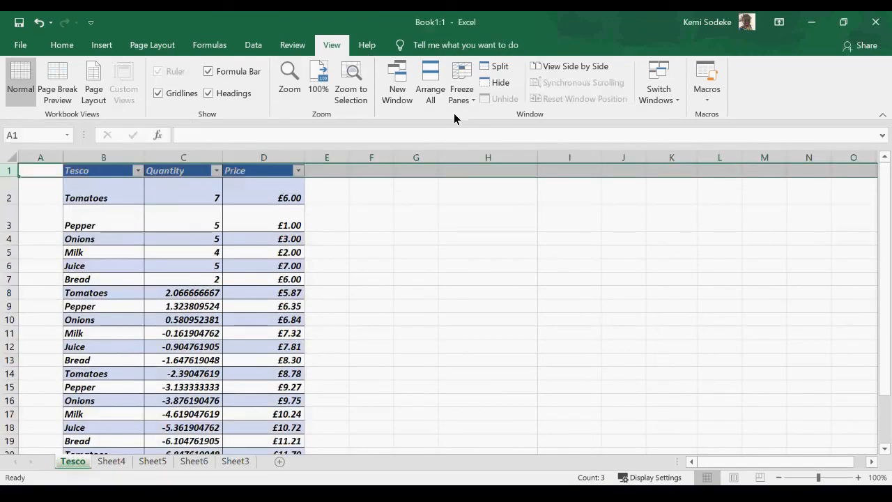
{"action": "left_click", "coordinate": [460, 91]}
{"action": "left_click", "coordinate": [509, 134]}
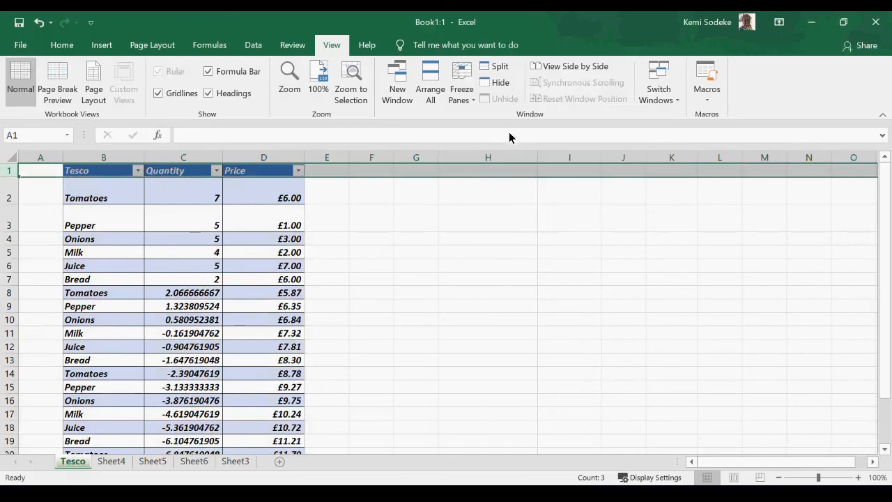
Delete the empty column A so the Tesco table shifts left.
{"action": "left_click", "coordinate": [269, 274]}
{"action": "left_click", "coordinate": [108, 174]}
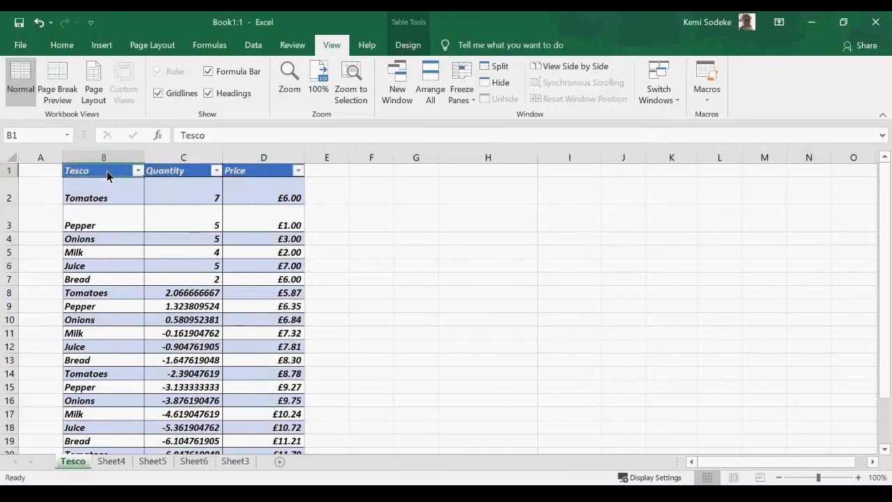
{"action": "left_click", "coordinate": [46, 159]}
{"action": "right_click", "coordinate": [46, 159]}
{"action": "left_click", "coordinate": [85, 279]}
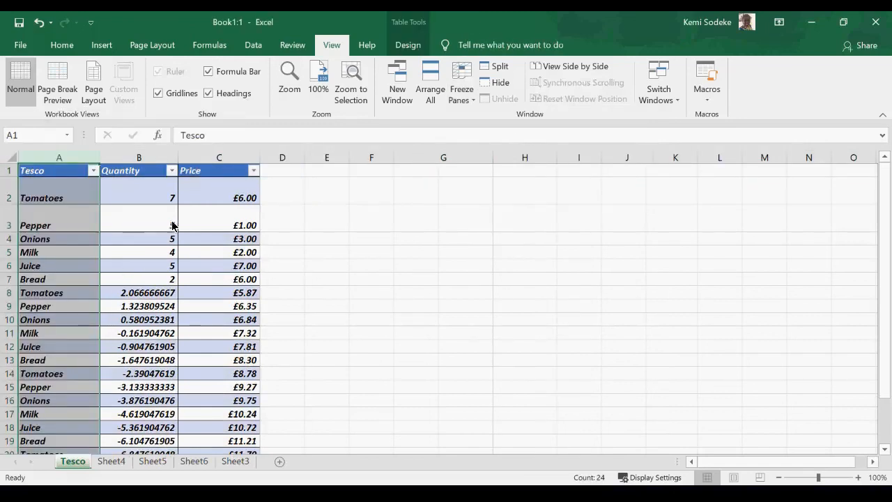
With A1 selected, apply Freeze Panes and scroll up and down to test it.
{"action": "left_click", "coordinate": [74, 173]}
{"action": "left_click", "coordinate": [461, 89]}
{"action": "left_click", "coordinate": [554, 127]}
{"action": "scroll", "coordinate": [113, 247], "scroll_direction": "down", "scroll_amount": 1}
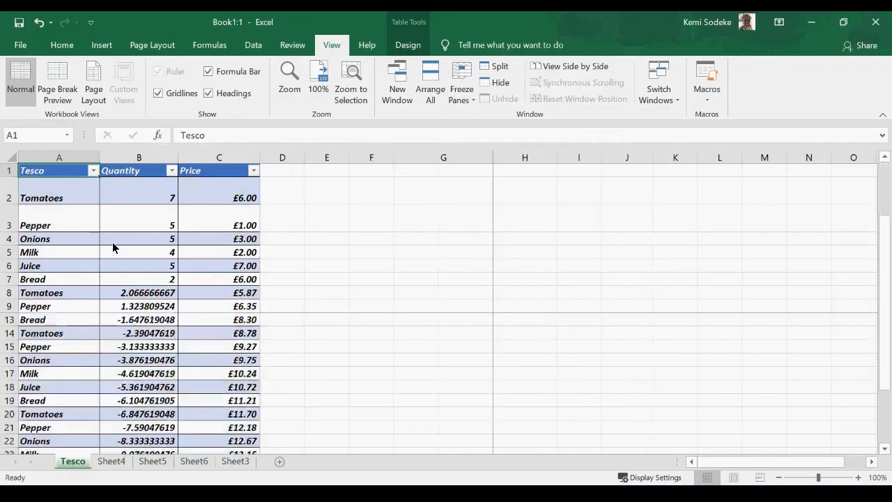
{"action": "scroll", "coordinate": [113, 248], "scroll_direction": "down", "scroll_amount": 5}
{"action": "scroll", "coordinate": [108, 242], "scroll_direction": "up", "scroll_amount": 4}
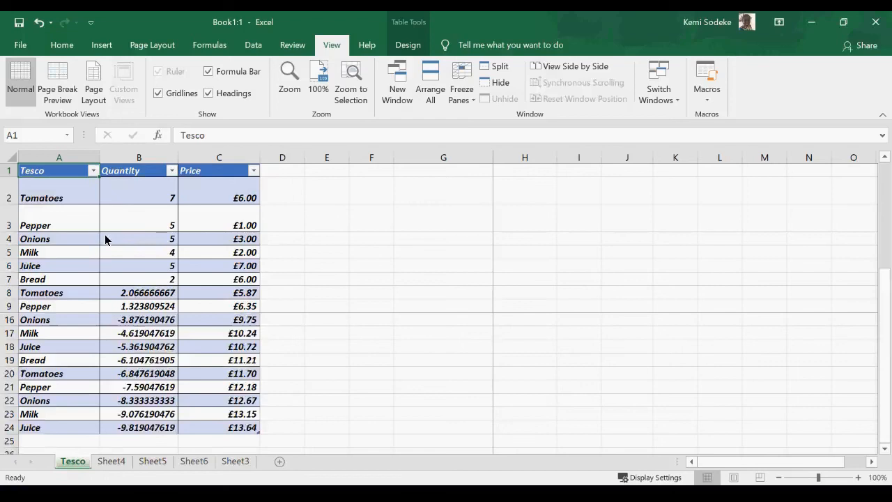
{"action": "scroll", "coordinate": [106, 243], "scroll_direction": "up", "scroll_amount": 2}
{"action": "scroll", "coordinate": [104, 254], "scroll_direction": "down", "scroll_amount": 5}
{"action": "scroll", "coordinate": [97, 268], "scroll_direction": "up", "scroll_amount": 5}
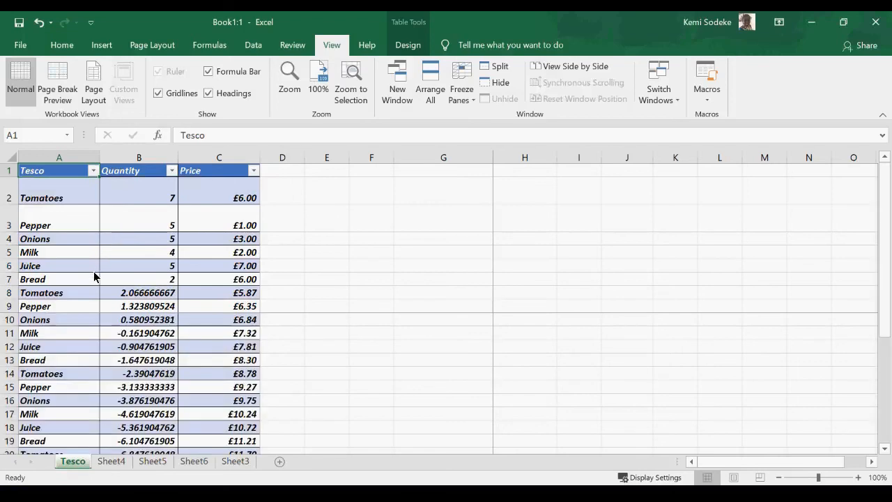
Unfreeze all panes and select the Tomatoes cell A2.
{"action": "left_click", "coordinate": [461, 90]}
{"action": "left_click", "coordinate": [491, 114]}
{"action": "left_click", "coordinate": [66, 200]}
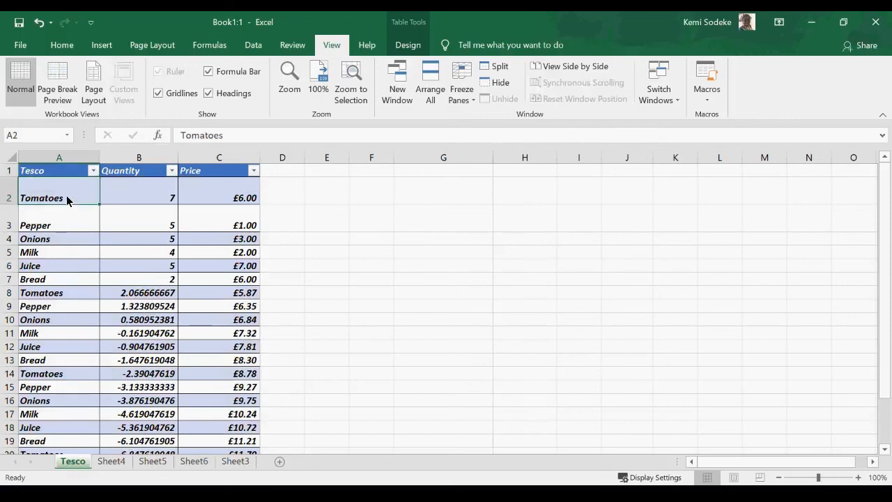
Freeze panes at B2 and scroll down and sideways to check the fixed header row and item column.
{"action": "left_click", "coordinate": [134, 202]}
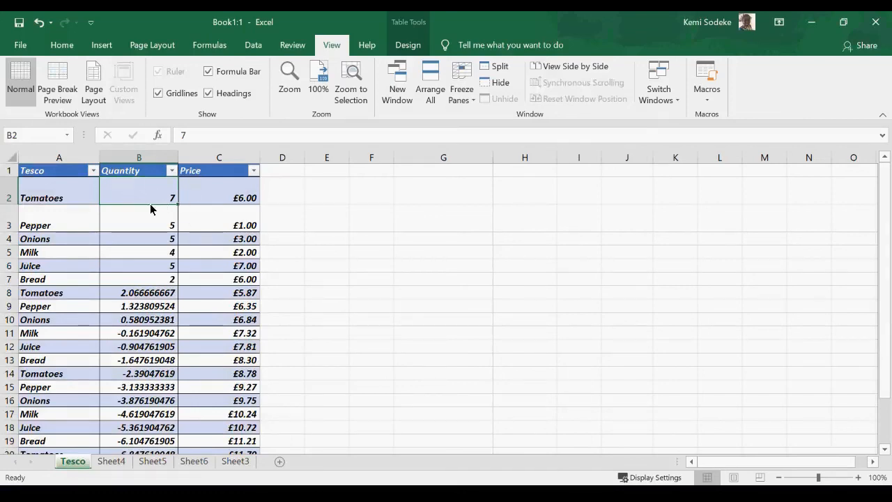
{"action": "left_click", "coordinate": [463, 99]}
{"action": "left_click", "coordinate": [538, 123]}
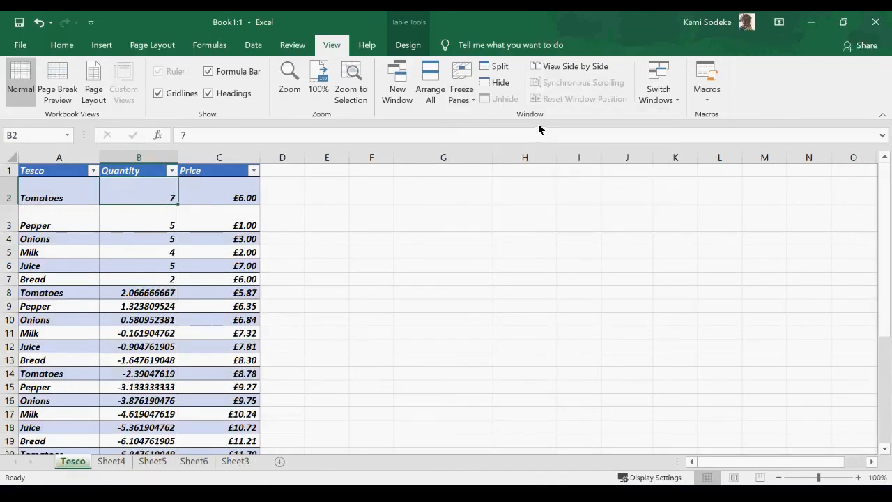
{"action": "scroll", "coordinate": [206, 304], "scroll_direction": "down", "scroll_amount": 3}
{"action": "scroll", "coordinate": [206, 303], "scroll_direction": "up", "scroll_amount": 3}
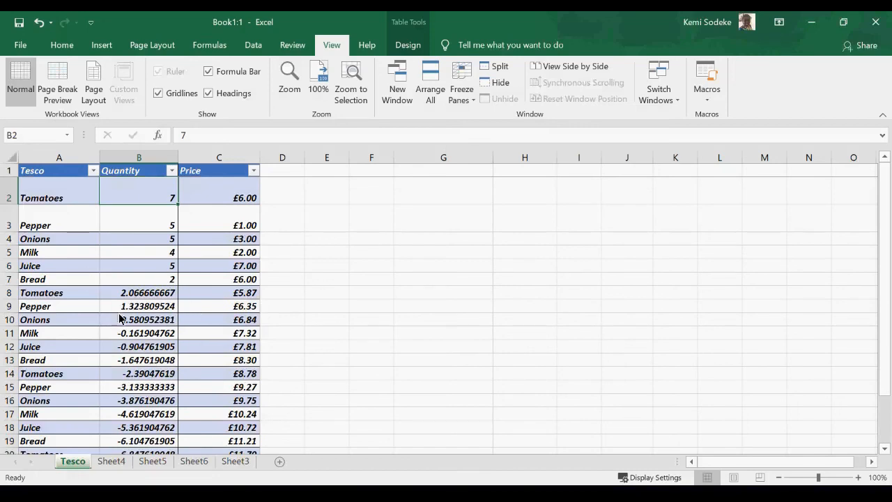
{"action": "scroll", "coordinate": [142, 309], "scroll_direction": "down", "scroll_amount": 1}
{"action": "scroll", "coordinate": [141, 309], "scroll_direction": "down", "scroll_amount": 3}
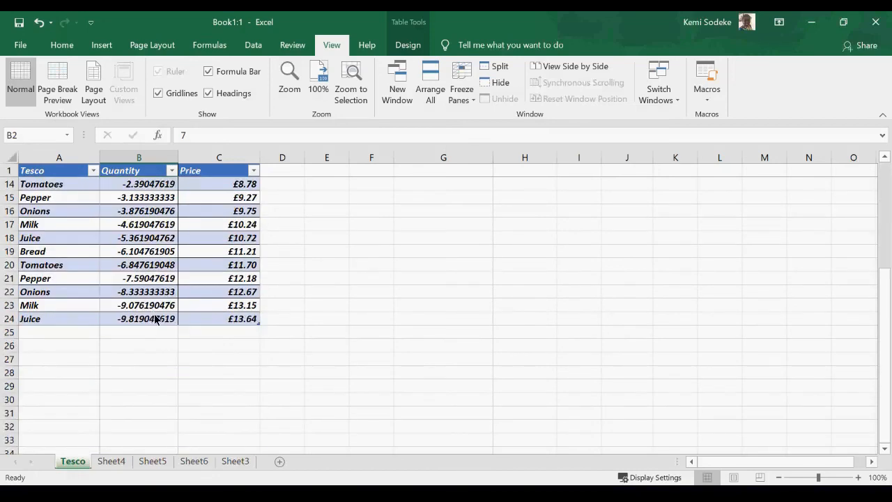
{"action": "left_click", "coordinate": [858, 466]}
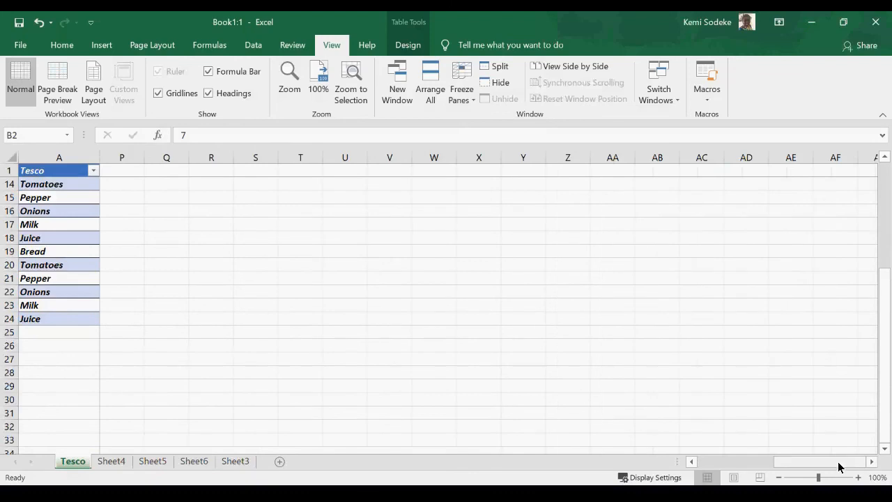
{"action": "left_click_drag", "start_coordinate": [839, 464], "coordinate": [721, 465]}
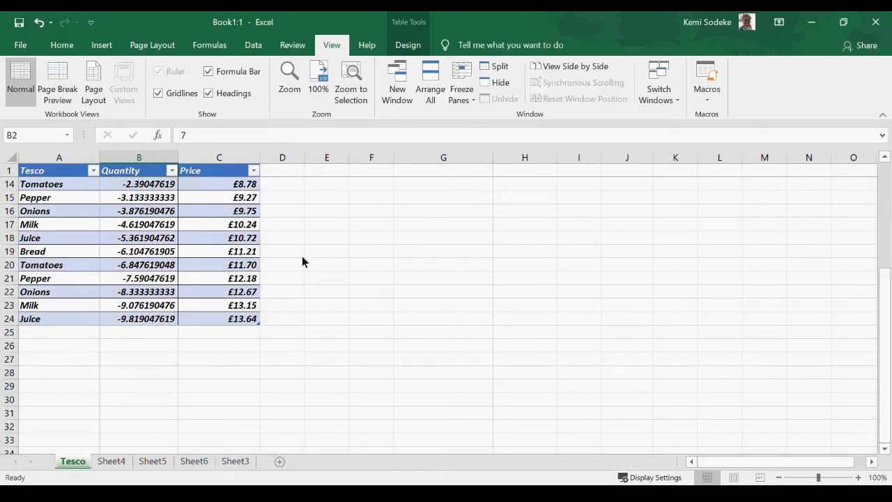
{"action": "scroll", "coordinate": [203, 265], "scroll_direction": "up", "scroll_amount": 4}
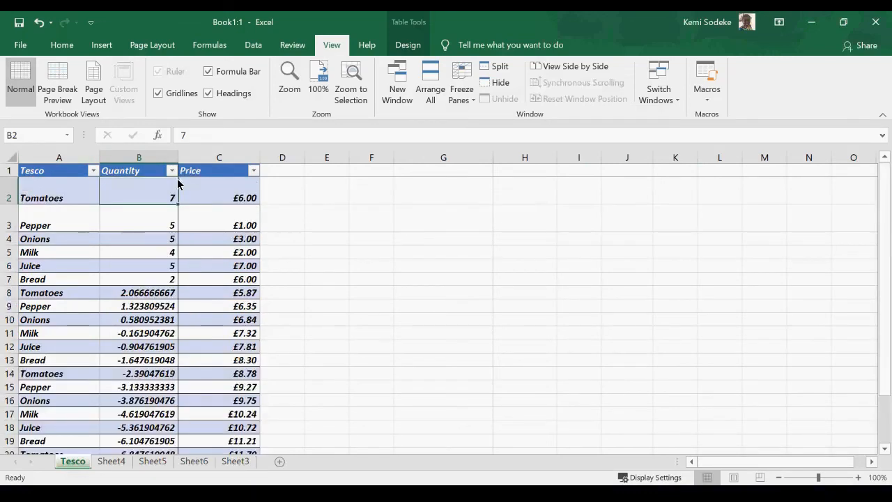
Unfreeze all panes and scroll to confirm every row moves freely.
{"action": "left_click", "coordinate": [475, 100]}
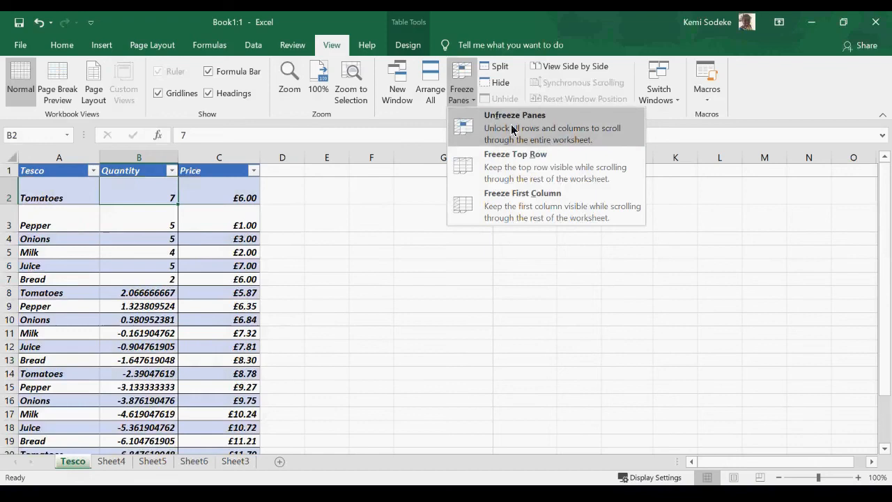
{"action": "left_click", "coordinate": [499, 120]}
{"action": "scroll", "coordinate": [214, 319], "scroll_direction": "down", "scroll_amount": 4}
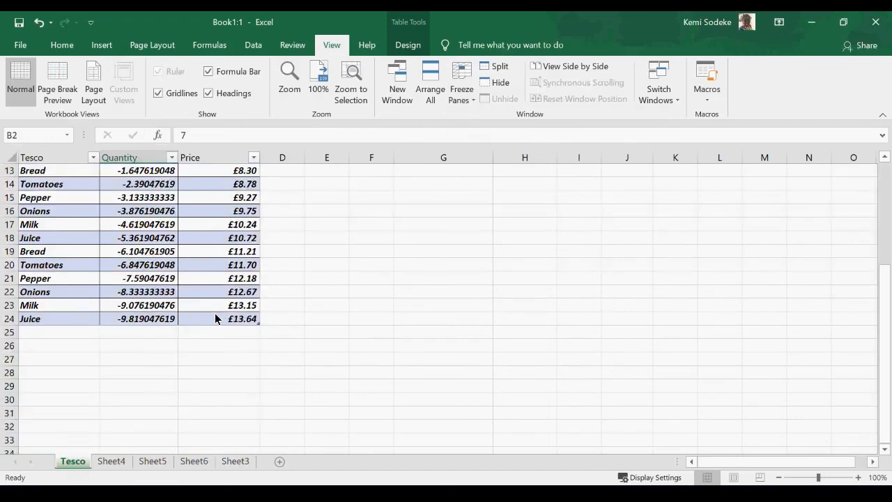
{"action": "scroll", "coordinate": [214, 314], "scroll_direction": "up", "scroll_amount": 4}
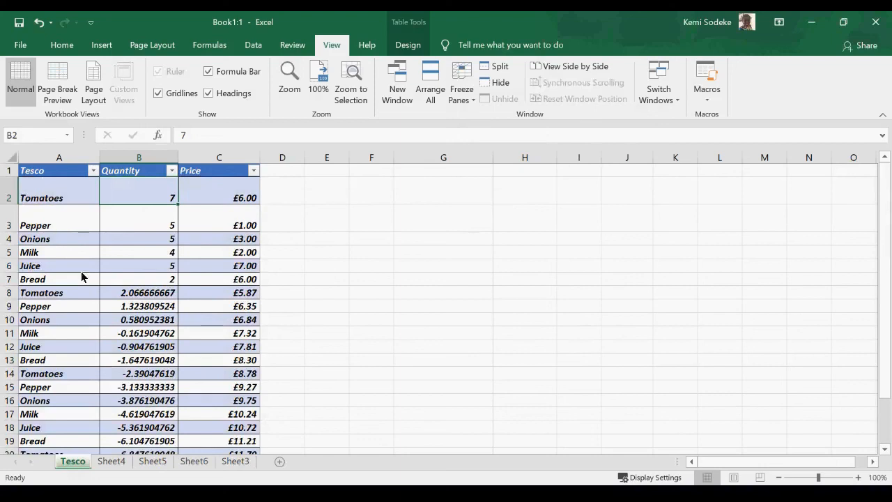
Freeze only the first column and scroll down and across to test it.
{"action": "left_click", "coordinate": [475, 98]}
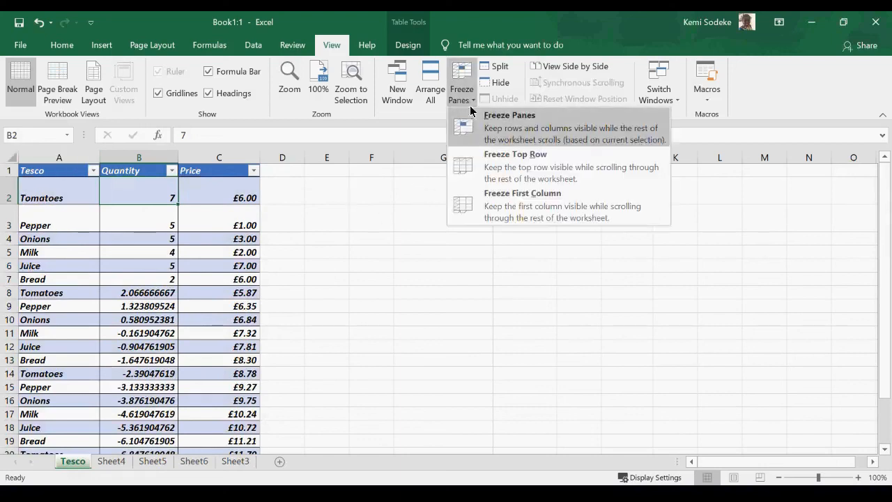
{"action": "left_click", "coordinate": [539, 202]}
{"action": "scroll", "coordinate": [136, 244], "scroll_direction": "down", "scroll_amount": 6}
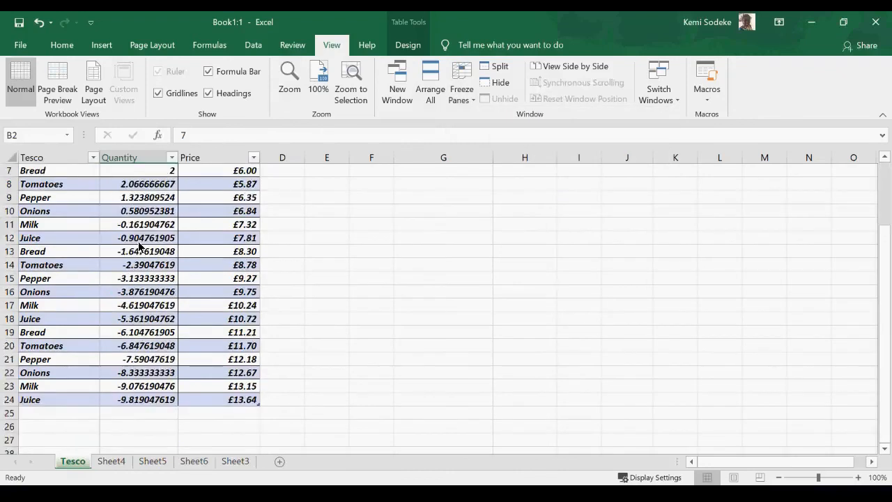
{"action": "scroll", "coordinate": [134, 253], "scroll_direction": "up", "scroll_amount": 6}
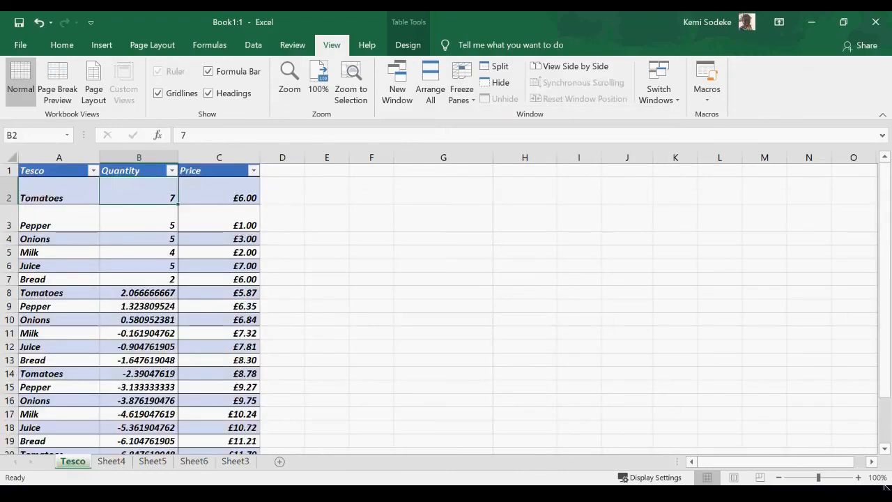
{"action": "scroll", "coordinate": [116, 251], "scroll_direction": "down", "scroll_amount": 4}
{"action": "scroll", "coordinate": [117, 251], "scroll_direction": "down", "scroll_amount": 1}
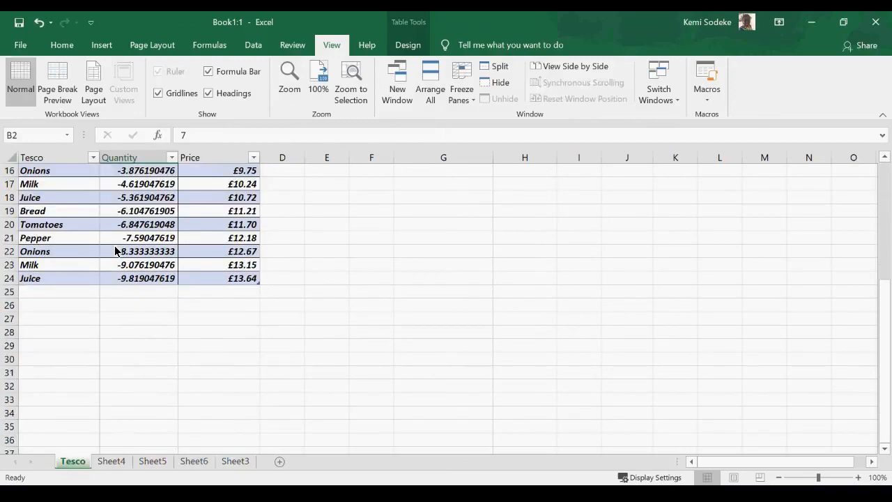
{"action": "left_click", "coordinate": [871, 461]}
{"action": "left_click", "coordinate": [871, 461]}
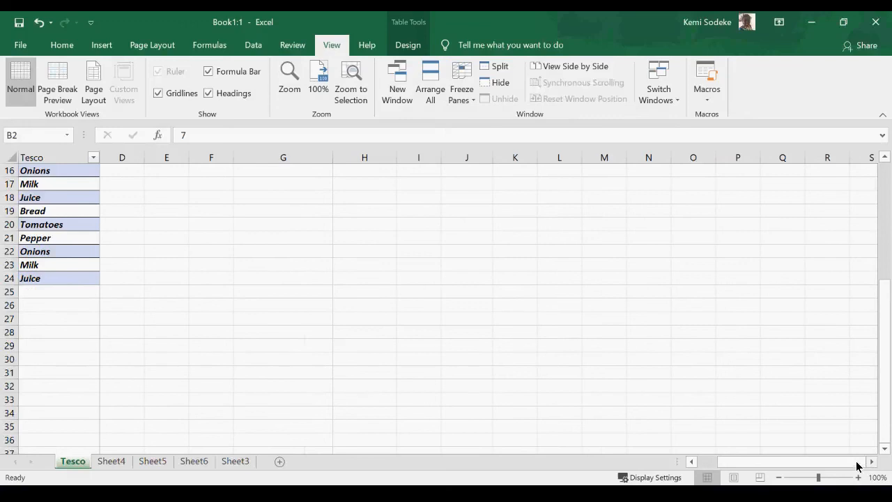
{"action": "left_click_drag", "start_coordinate": [859, 466], "coordinate": [789, 456]}
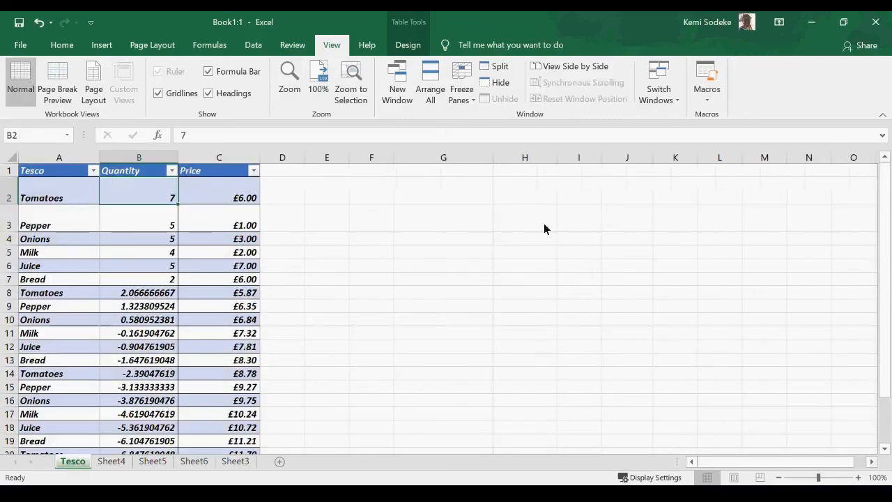
Freeze only the top row, scroll down and across to test, then select A1.
{"action": "left_click", "coordinate": [468, 97]}
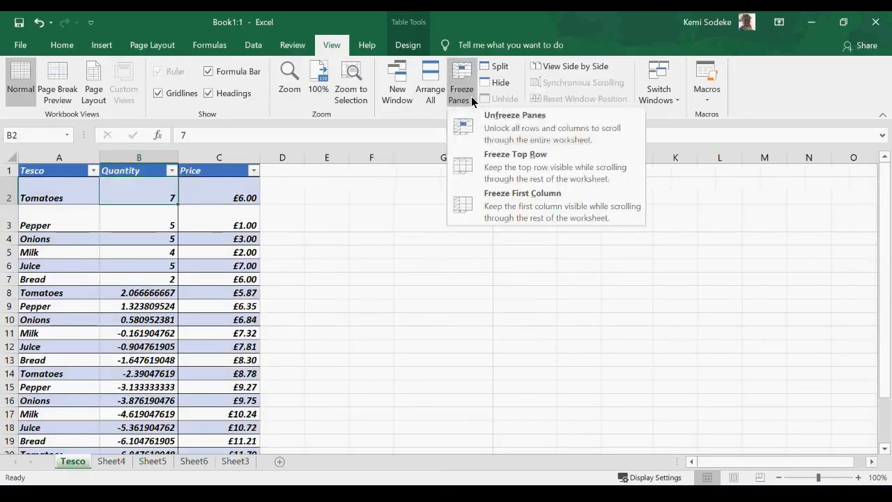
{"action": "left_click", "coordinate": [543, 171]}
{"action": "scroll", "coordinate": [68, 291], "scroll_direction": "down", "scroll_amount": 5}
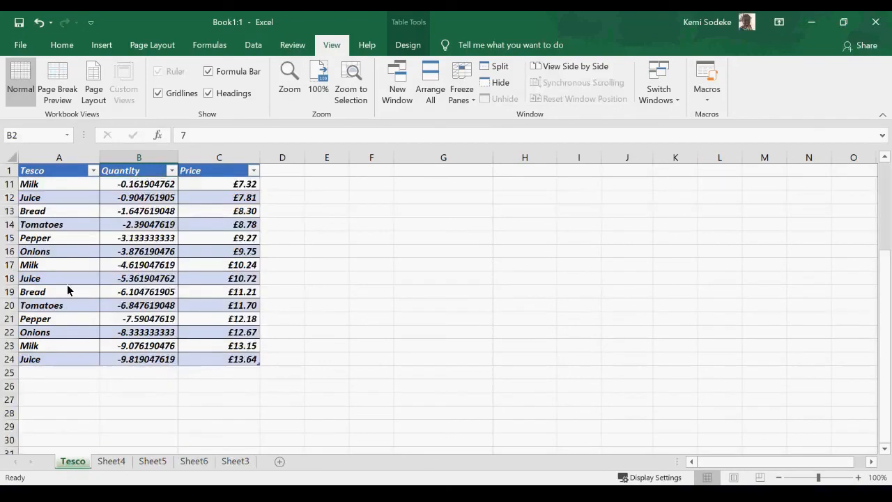
{"action": "scroll", "coordinate": [141, 289], "scroll_direction": "up", "scroll_amount": 5}
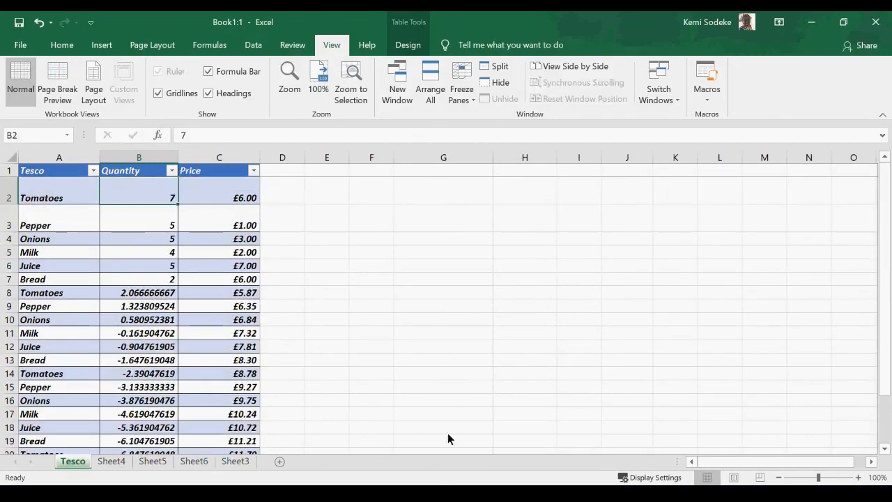
{"action": "double_click", "coordinate": [872, 465]}
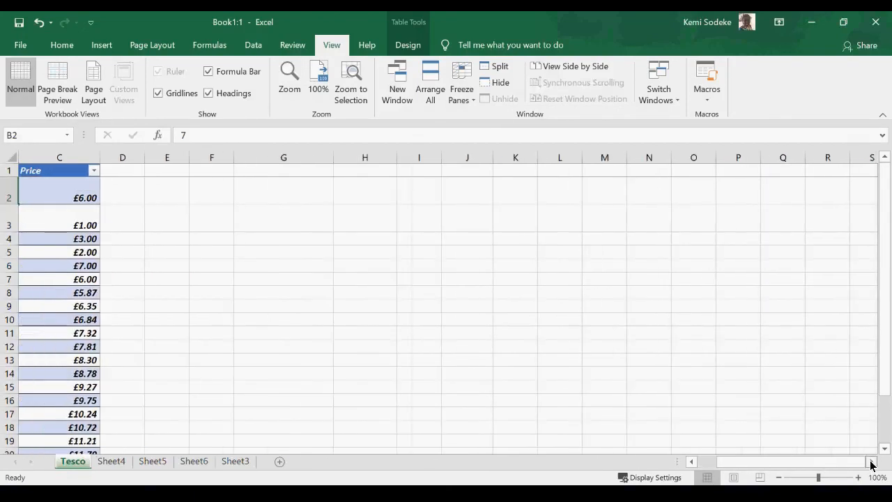
{"action": "left_click_drag", "start_coordinate": [836, 464], "coordinate": [737, 457]}
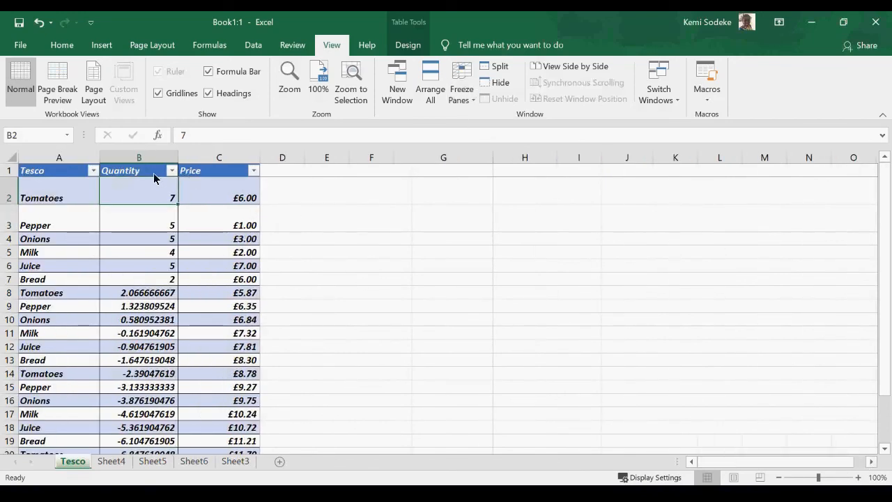
{"action": "left_click", "coordinate": [60, 175]}
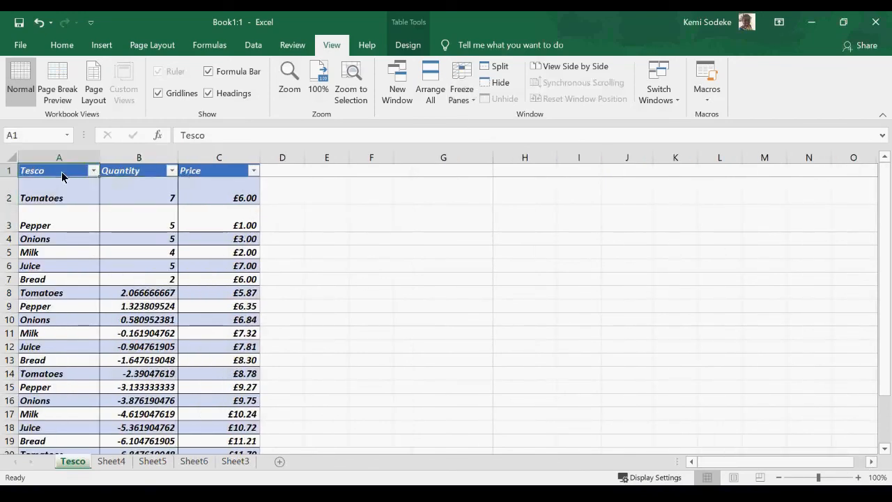
Unfreeze the panes, then briefly view the Help tab and File backstage before returning.
{"action": "left_click", "coordinate": [474, 101]}
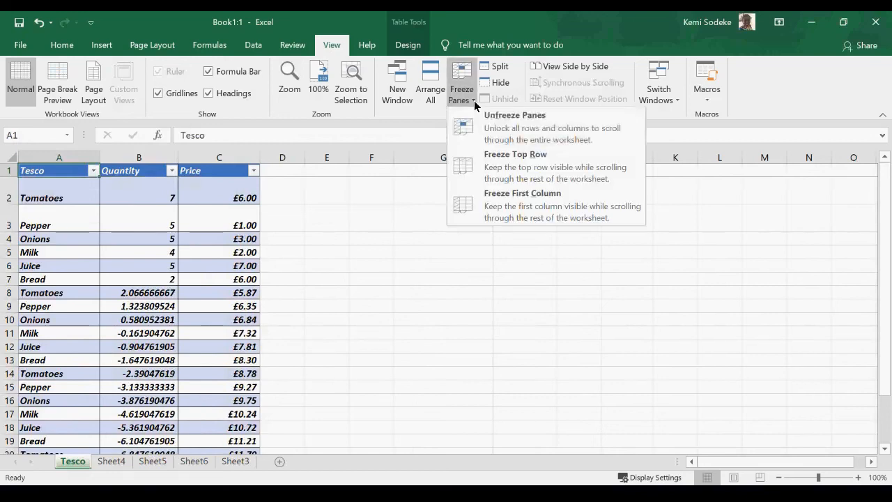
{"action": "left_click", "coordinate": [547, 128]}
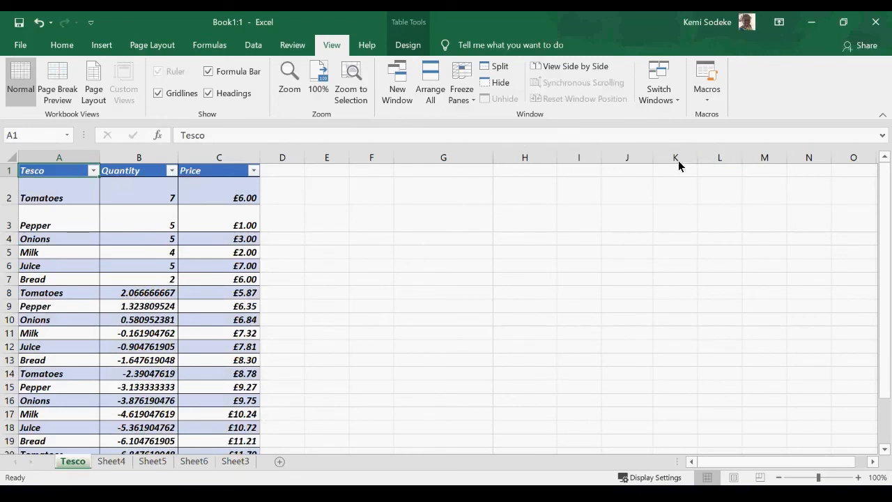
{"action": "left_click", "coordinate": [366, 45]}
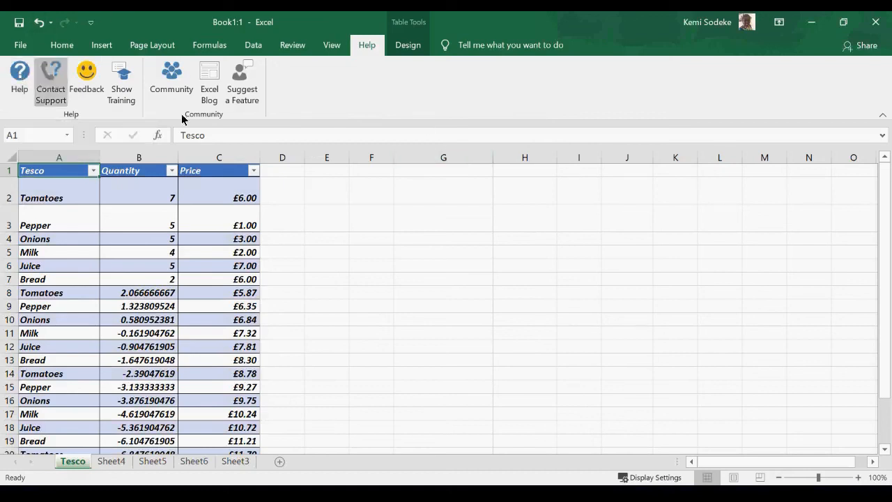
{"action": "left_click", "coordinate": [20, 46]}
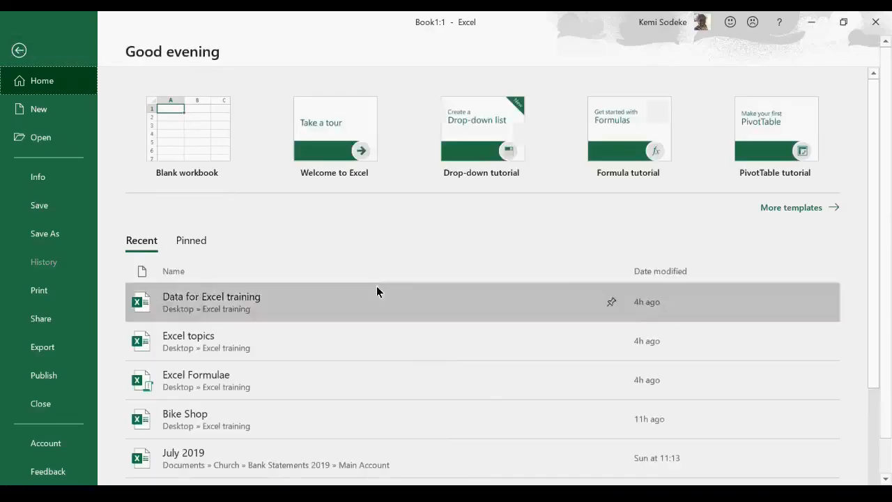
{"action": "key", "text": "Escape"}
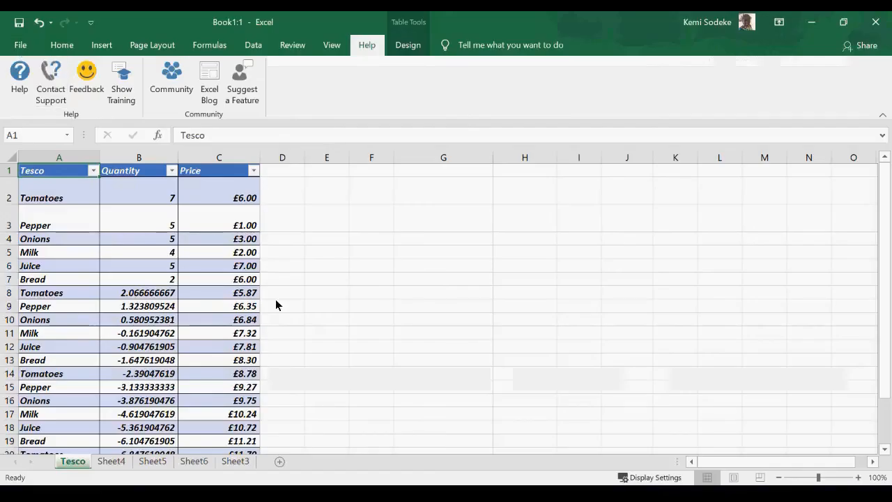
{"action": "left_click", "coordinate": [343, 296]}
Switch to the Home tab and select cells C2, A2 and A9 to review the table.
{"action": "left_click", "coordinate": [62, 46]}
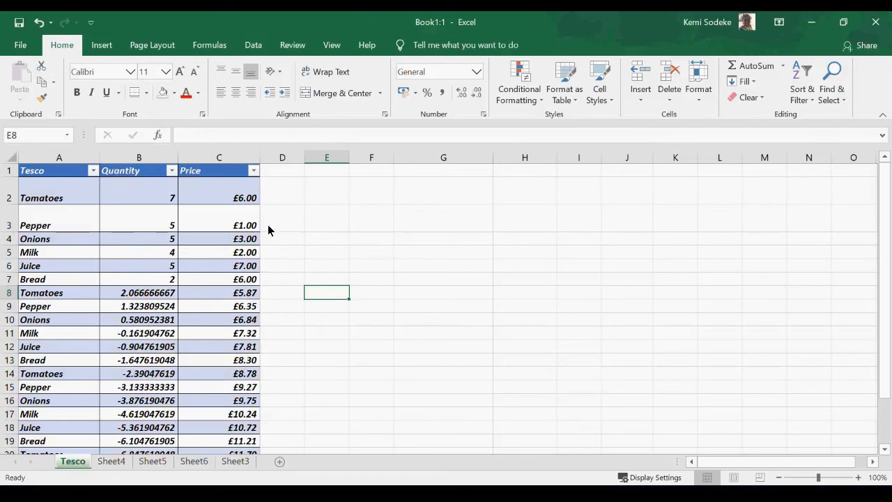
{"action": "left_click", "coordinate": [200, 194]}
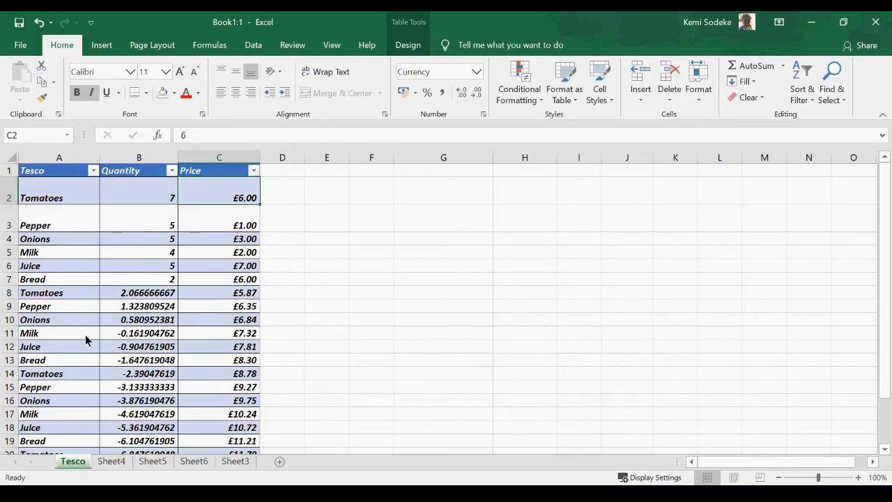
{"action": "scroll", "coordinate": [95, 266], "scroll_direction": "down", "scroll_amount": 3}
{"action": "scroll", "coordinate": [97, 266], "scroll_direction": "up", "scroll_amount": 3}
{"action": "left_click", "coordinate": [65, 198]}
{"action": "left_click", "coordinate": [52, 305]}
{"action": "scroll", "coordinate": [79, 337], "scroll_direction": "down", "scroll_amount": 3}
{"action": "scroll", "coordinate": [79, 337], "scroll_direction": "up", "scroll_amount": 3}
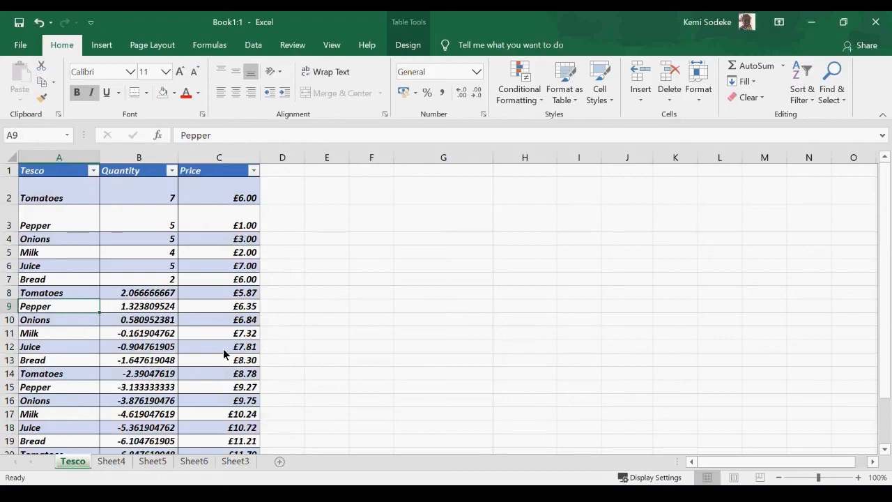
{"action": "left_click", "coordinate": [61, 199]}
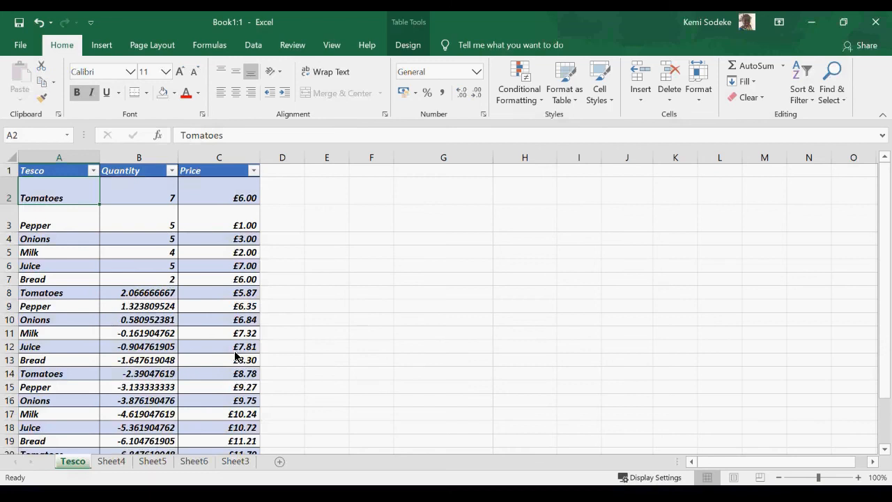
Search for 'Tomatoes' with Ctrl+F, cycling through matches in A2, A8, A14 and A20.
{"action": "key", "text": "ctrl+f"}
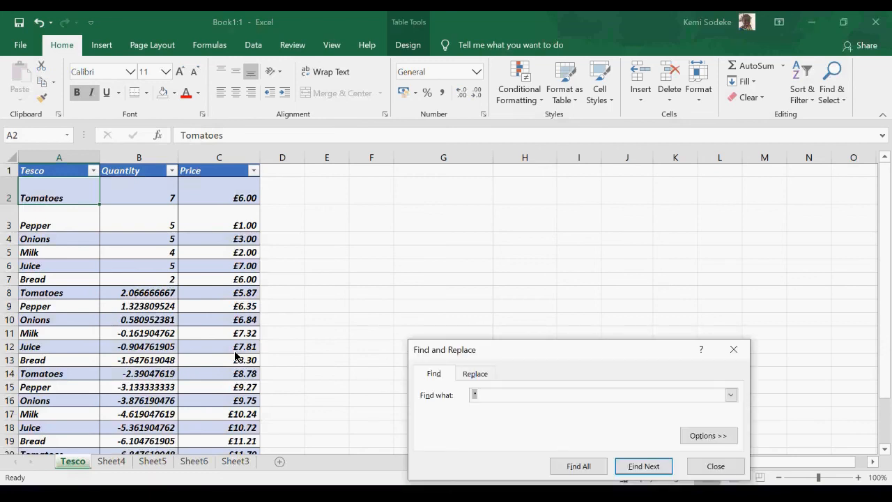
{"action": "left_click_drag", "start_coordinate": [526, 350], "coordinate": [550, 269]}
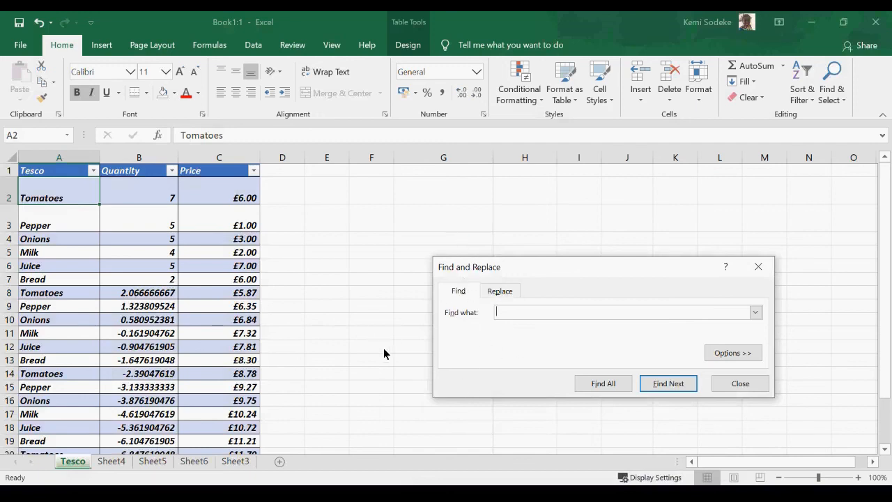
{"action": "type", "text": "atoes"}
{"action": "left_click", "coordinate": [673, 389]}
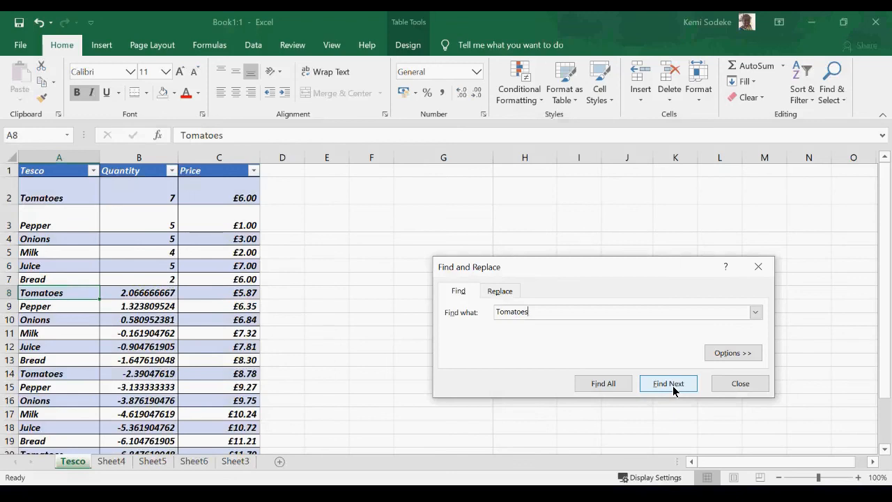
{"action": "left_click", "coordinate": [674, 389]}
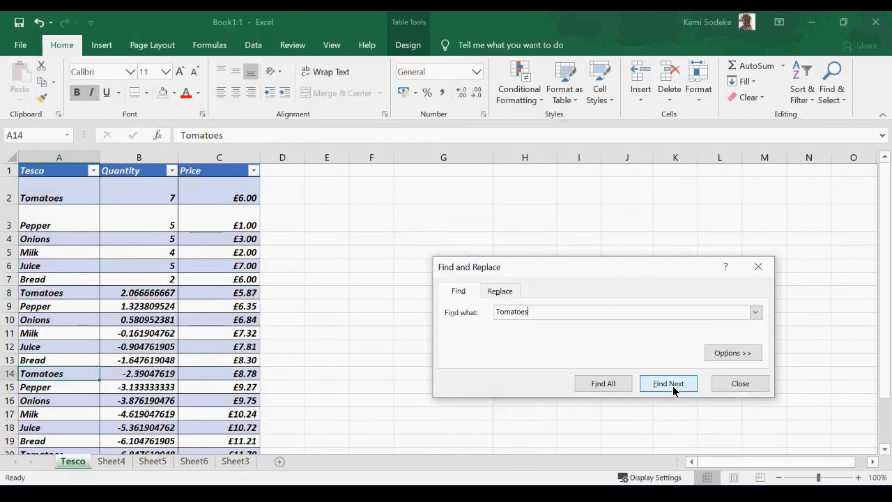
{"action": "left_click", "coordinate": [672, 384]}
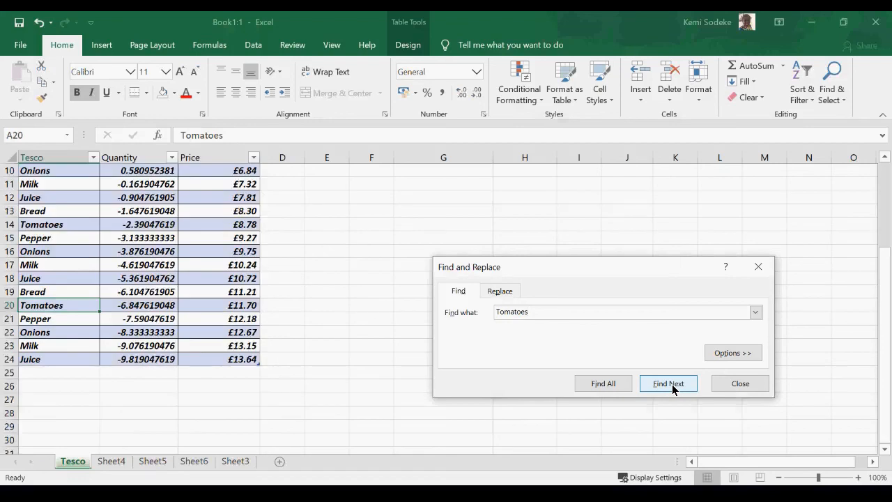
{"action": "left_click", "coordinate": [672, 385]}
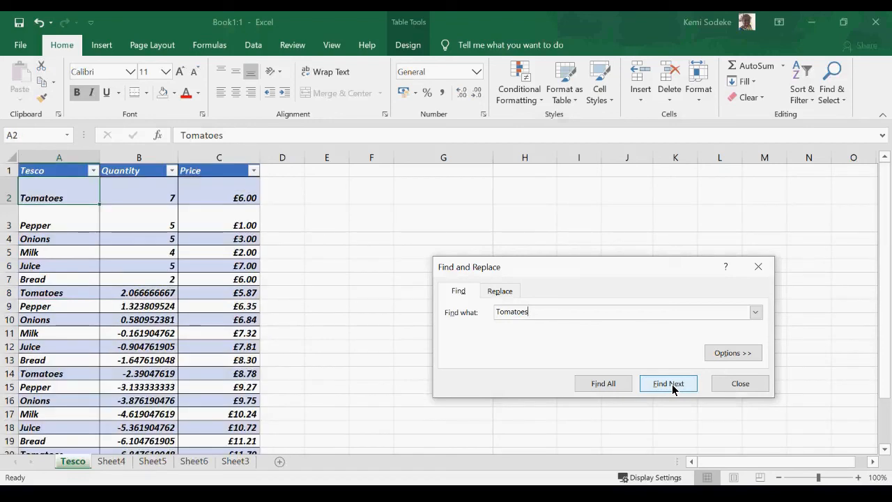
{"action": "left_click", "coordinate": [672, 384]}
{"action": "left_click", "coordinate": [672, 384]}
{"action": "left_click", "coordinate": [672, 384]}
{"action": "left_click", "coordinate": [672, 384]}
Replace 'Tomatoes' with 'Chocolate' once in A2, then Replace All, and close the dialog.
{"action": "left_click", "coordinate": [503, 292]}
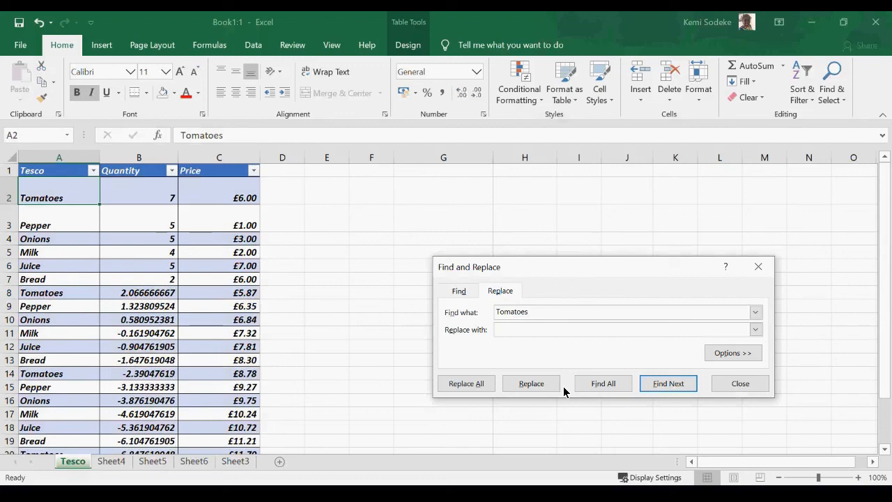
{"action": "type", "text": "Chocolate"}
{"action": "left_click", "coordinate": [534, 384]}
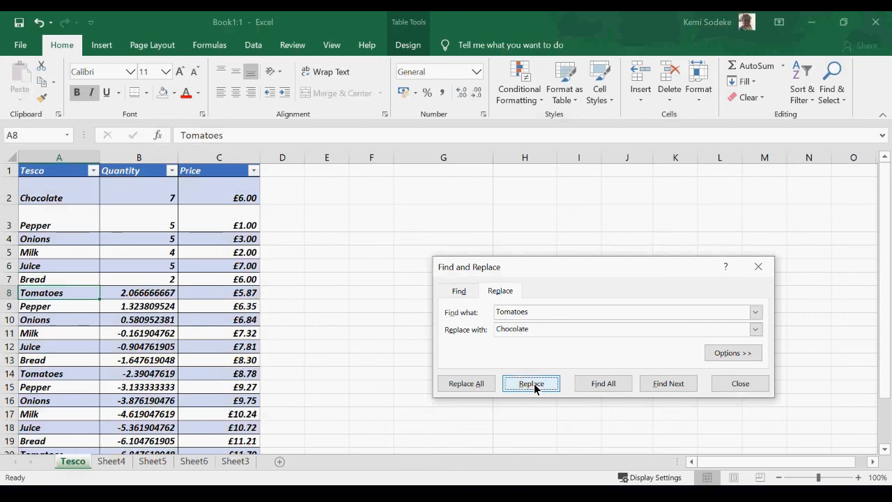
{"action": "left_click", "coordinate": [467, 384]}
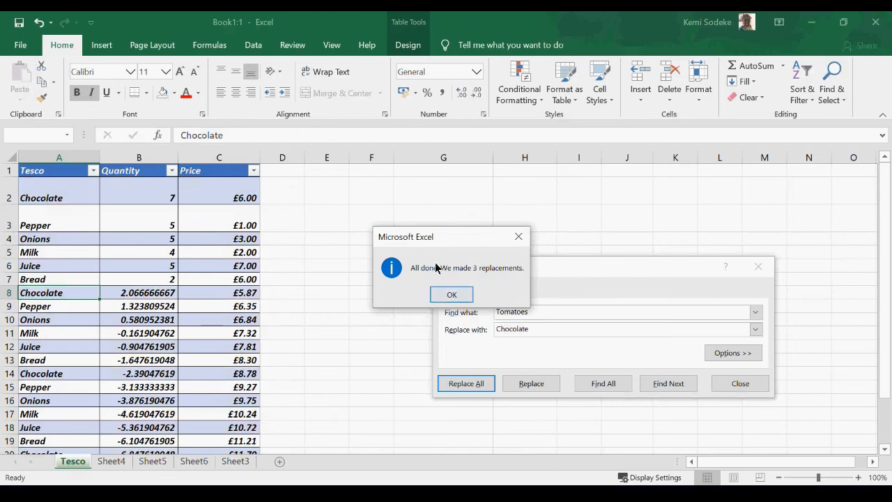
{"action": "left_click", "coordinate": [453, 295]}
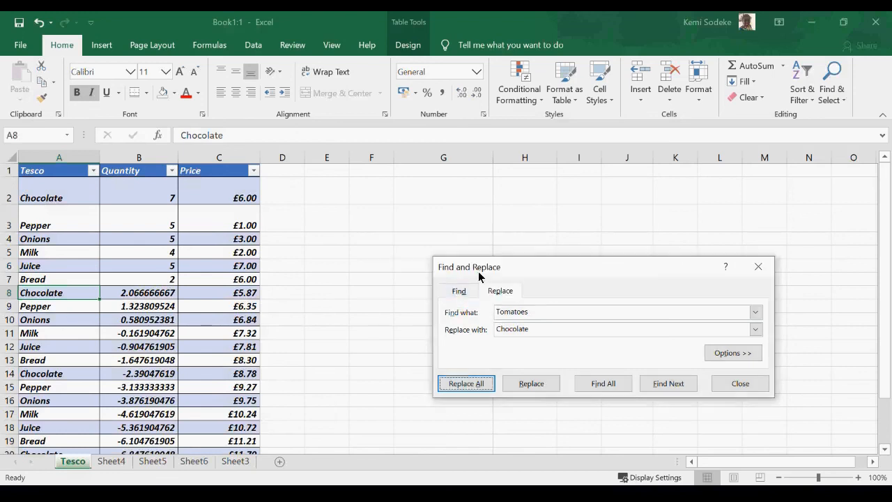
{"action": "left_click", "coordinate": [741, 386]}
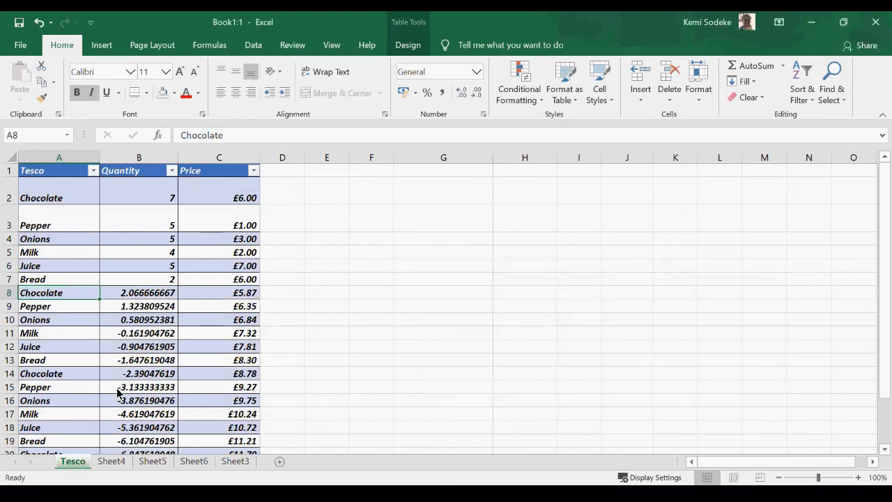
Select the Juice entry in A6, scroll through the table, and display the Insert tab.
{"action": "scroll", "coordinate": [85, 291], "scroll_direction": "down", "scroll_amount": 4}
{"action": "scroll", "coordinate": [86, 291], "scroll_direction": "up", "scroll_amount": 4}
{"action": "left_click", "coordinate": [55, 264]}
{"action": "scroll", "coordinate": [73, 261], "scroll_direction": "down", "scroll_amount": 6}
{"action": "scroll", "coordinate": [132, 253], "scroll_direction": "up", "scroll_amount": 6}
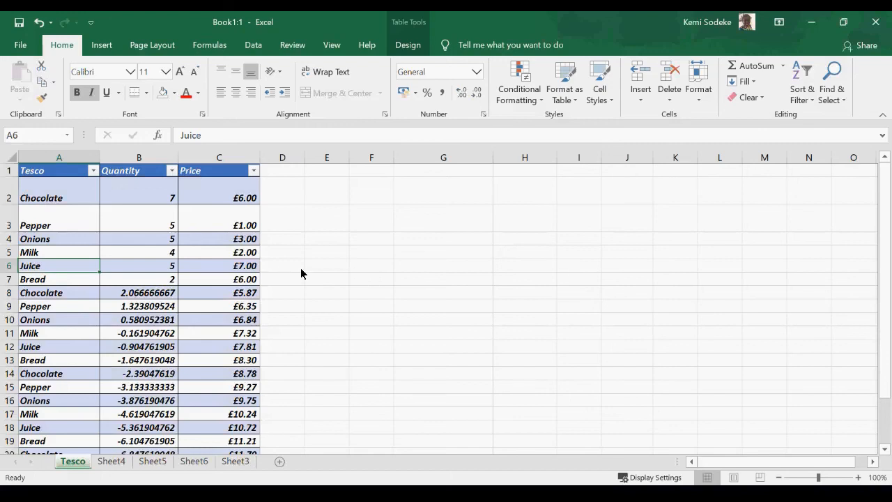
{"action": "scroll", "coordinate": [301, 272], "scroll_direction": "down", "scroll_amount": 3}
{"action": "scroll", "coordinate": [349, 259], "scroll_direction": "up", "scroll_amount": 3}
{"action": "left_click", "coordinate": [99, 44]}
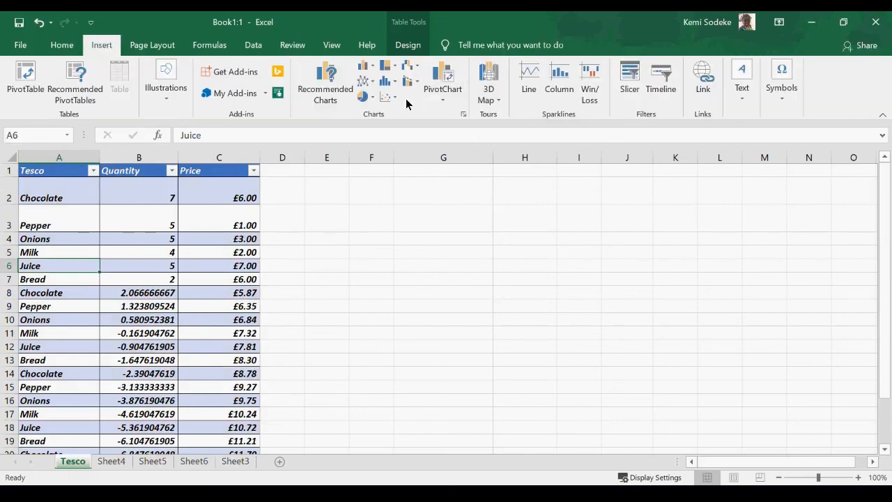